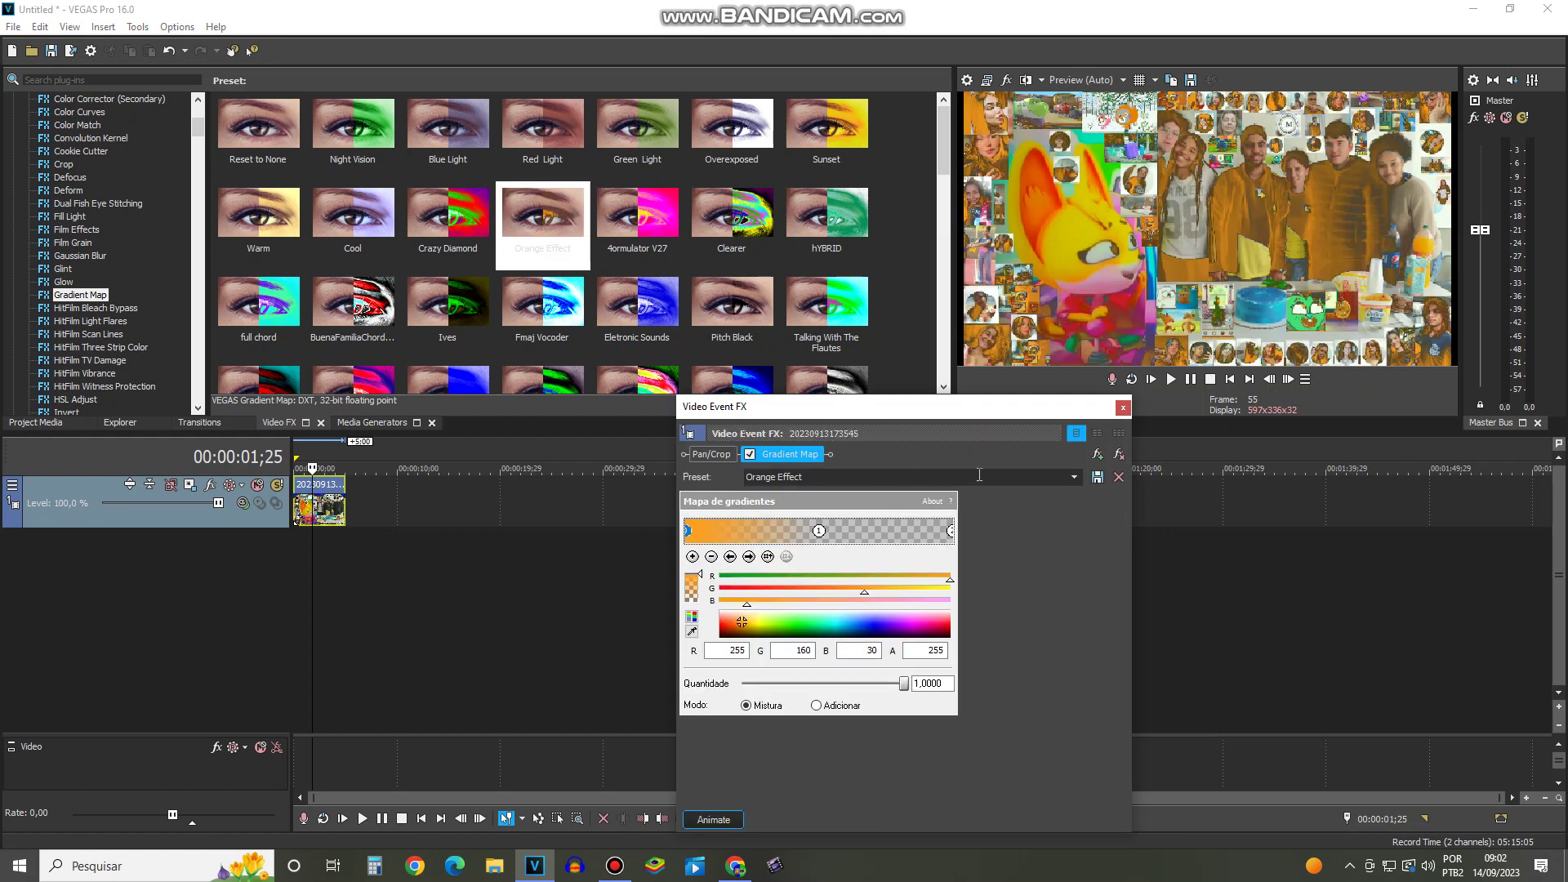
Step: Remove the Orange Effect gradient map from the video event, and apply and remove the Clearer preset
left_click(1117, 454)
left_click_drag(635, 230, 709, 310)
left_click(745, 263)
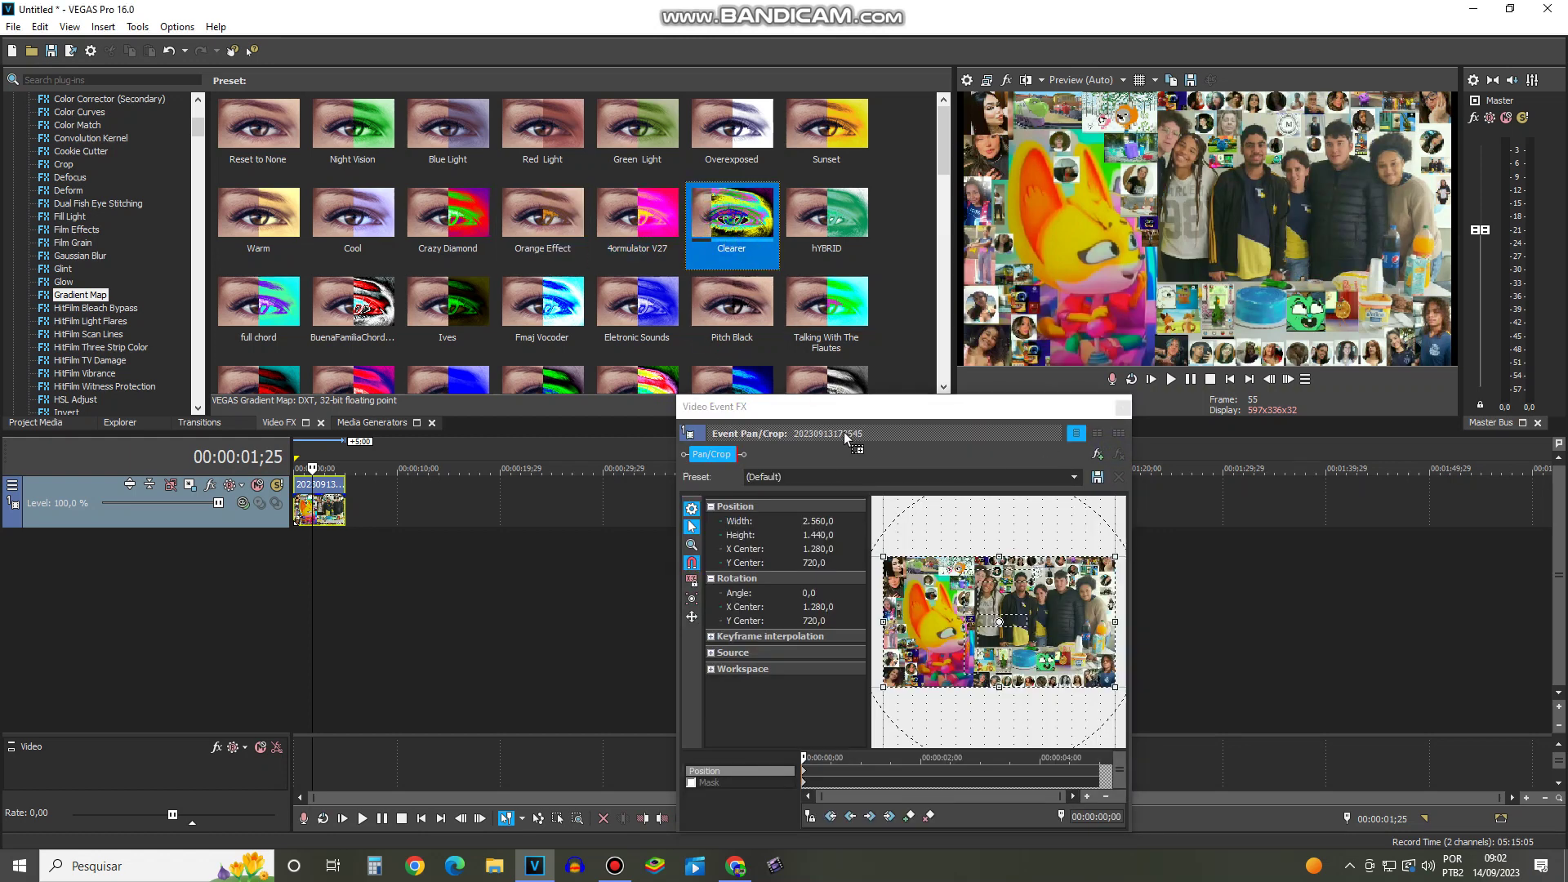
left_click_drag(846, 439, 849, 445)
left_click(1120, 449)
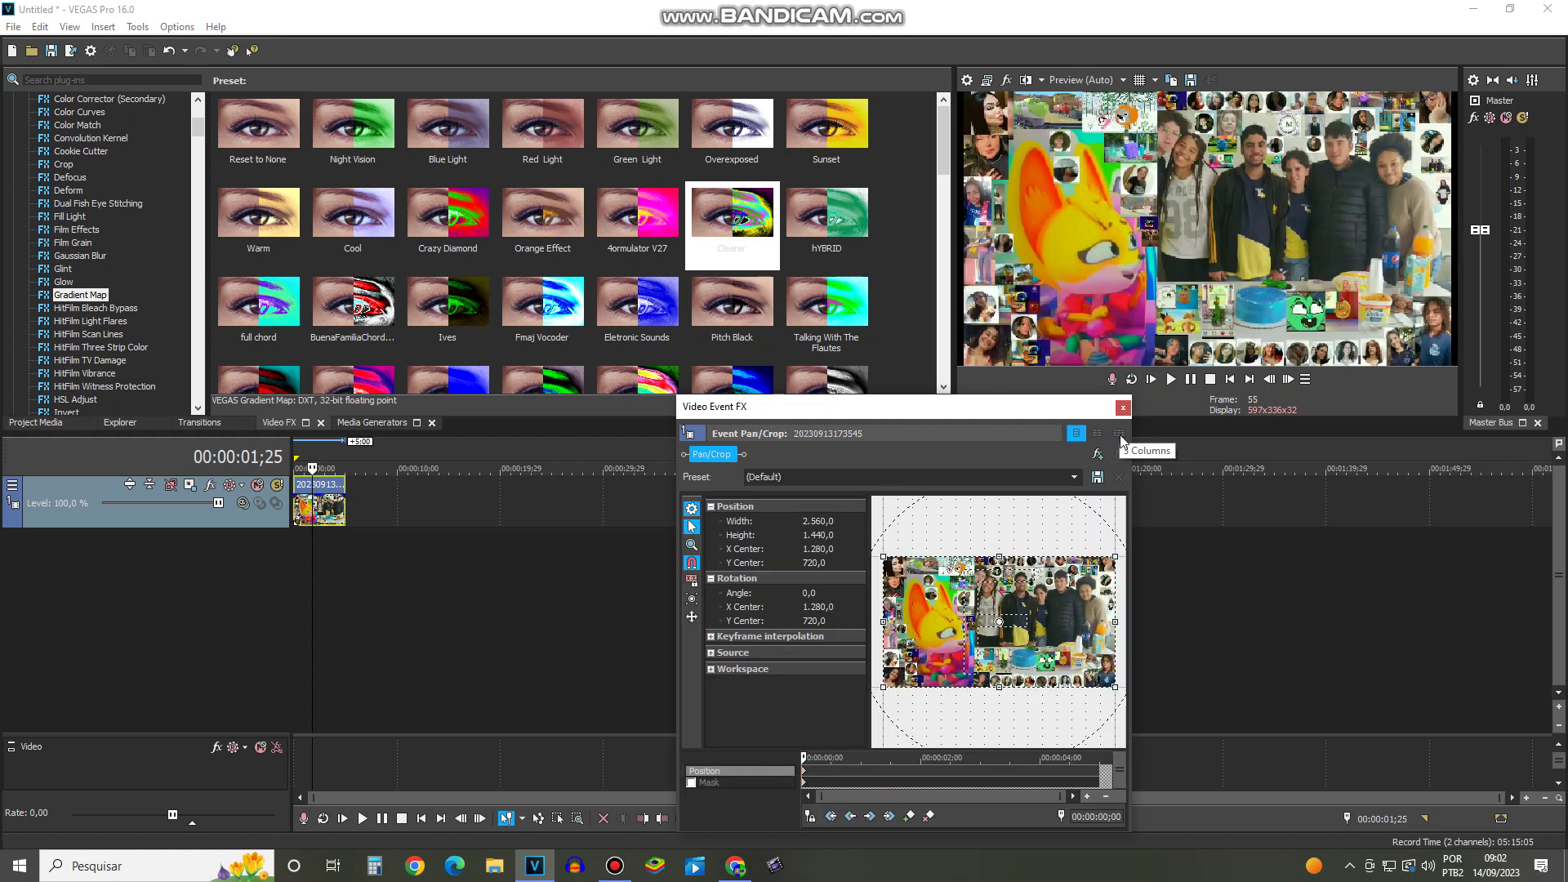
Step: Preview the hYBRID Gradient Map preset on the video event, close and reopen the event's effects, and remove the preset
left_click_drag(826, 219, 841, 438)
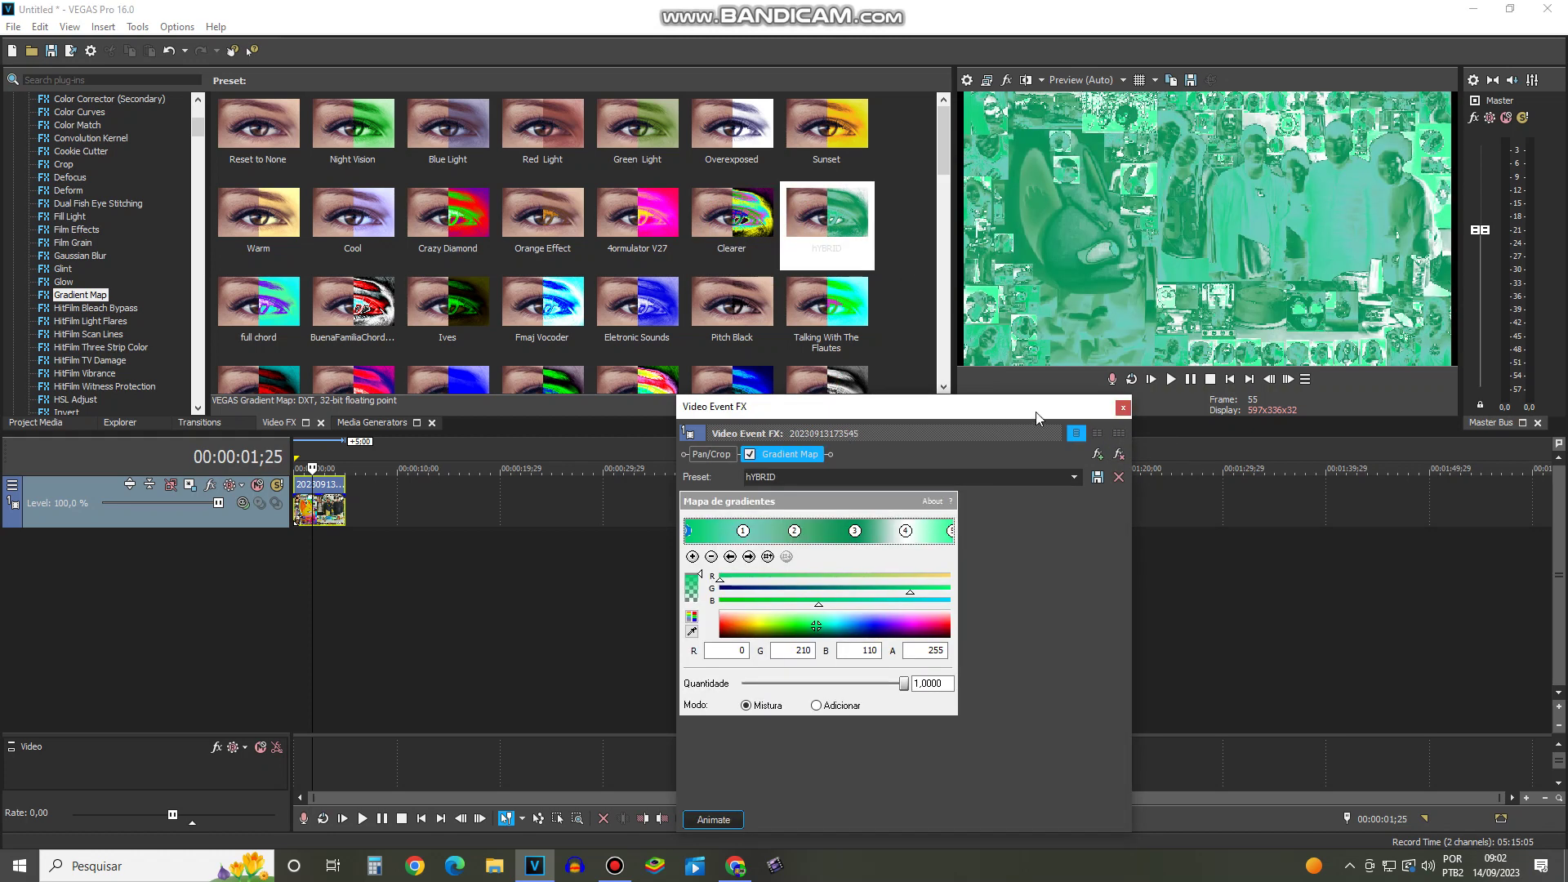
left_click(1123, 408)
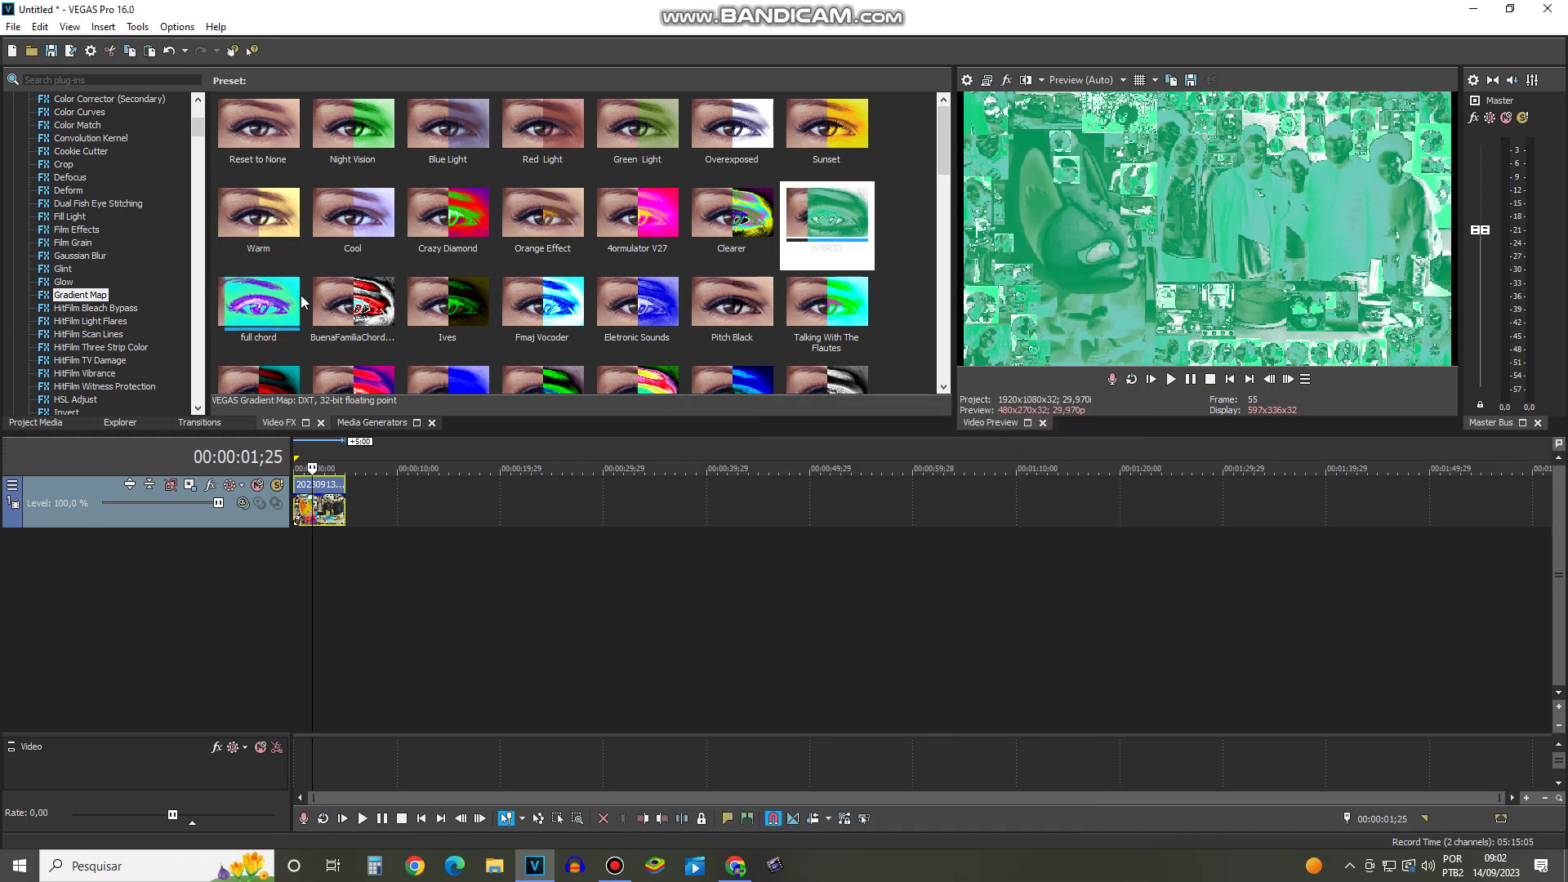
right_click(337, 494)
left_click(389, 303)
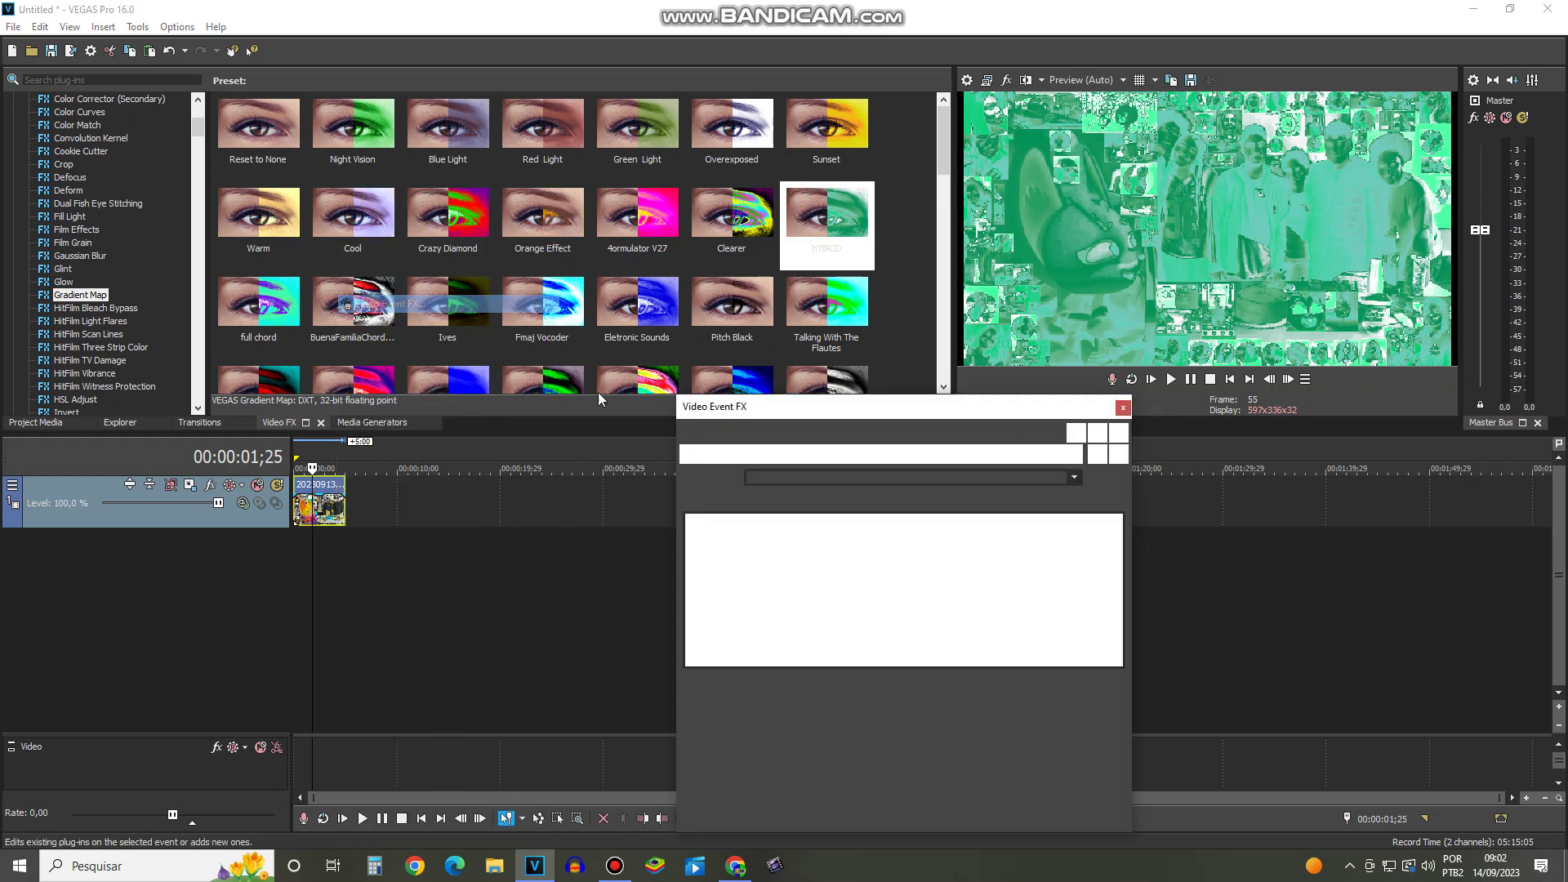
left_click(1116, 458)
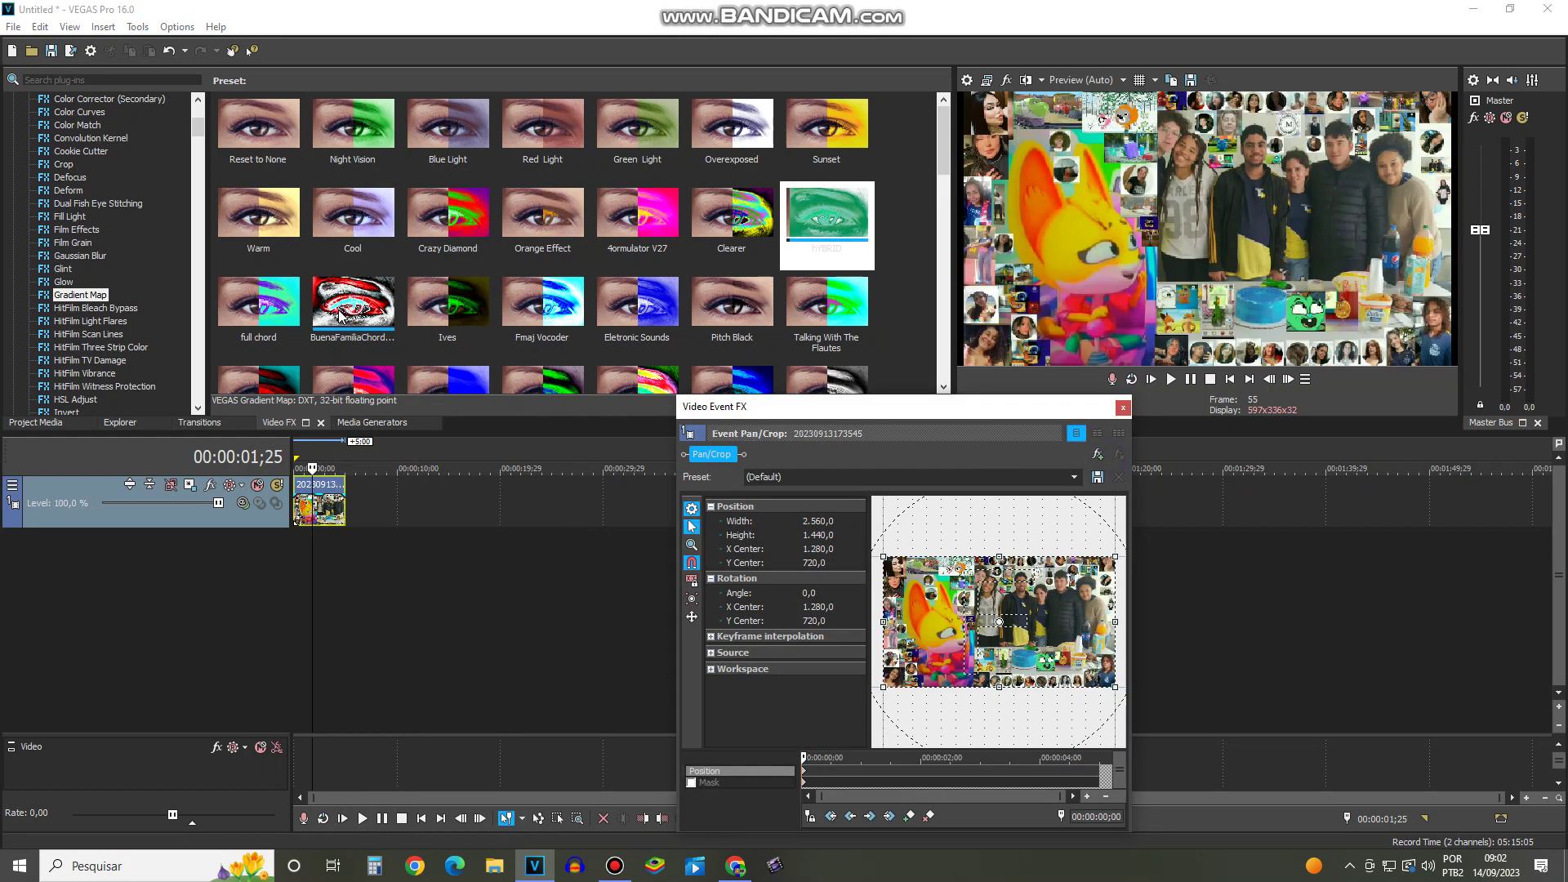
Step: Preview the full chord and BuenaFamiliaChordeed Gradient Map presets on the video event, removing each one after viewing
left_click_drag(759, 478, 939, 456)
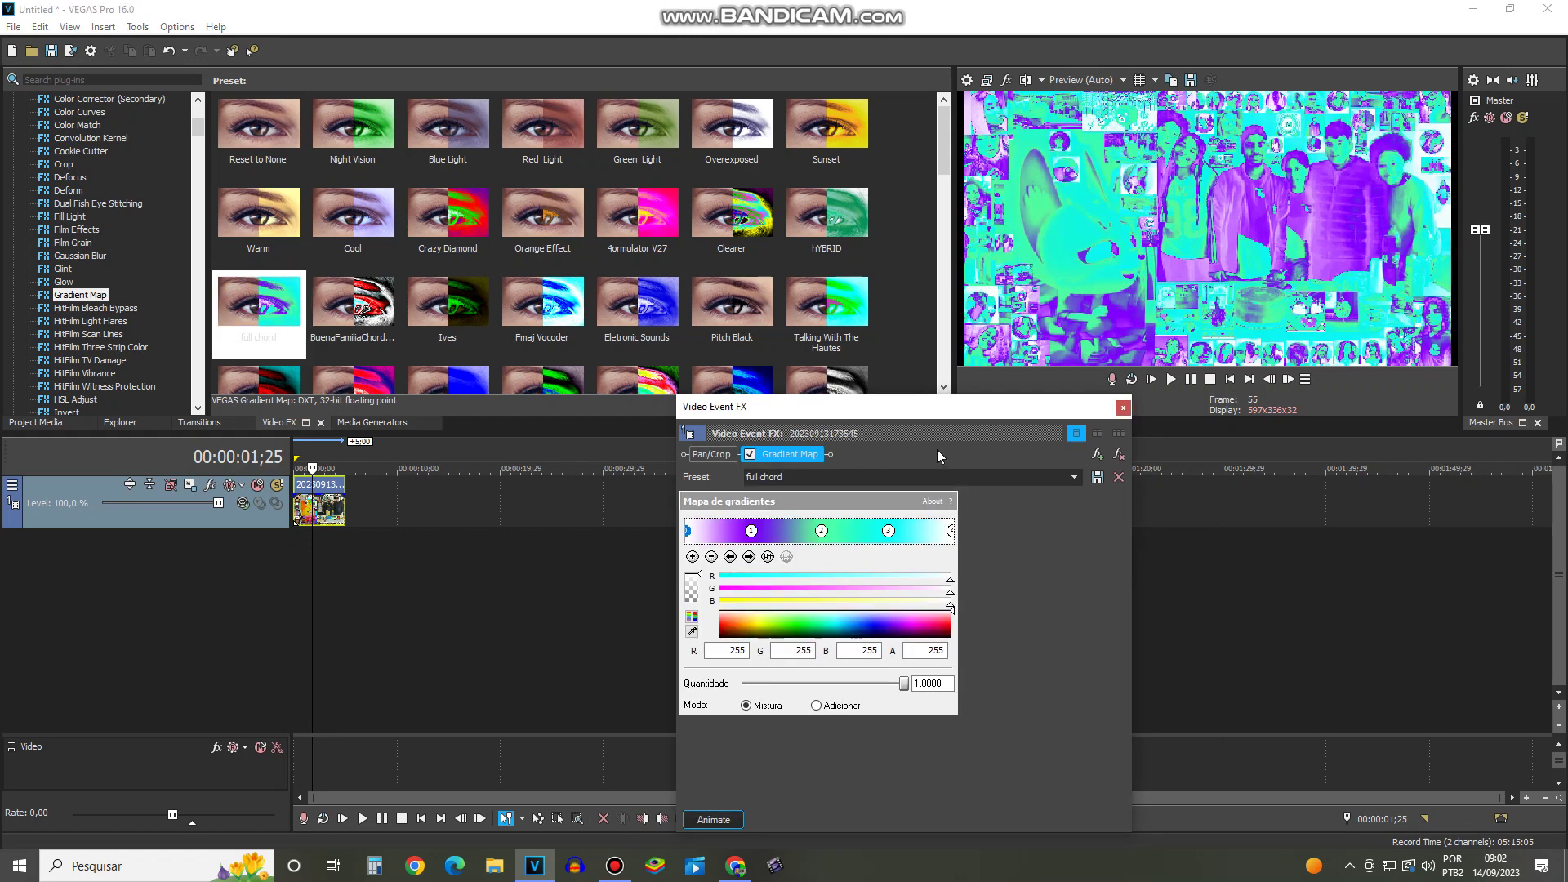
left_click(1118, 454)
left_click_drag(352, 302, 817, 452)
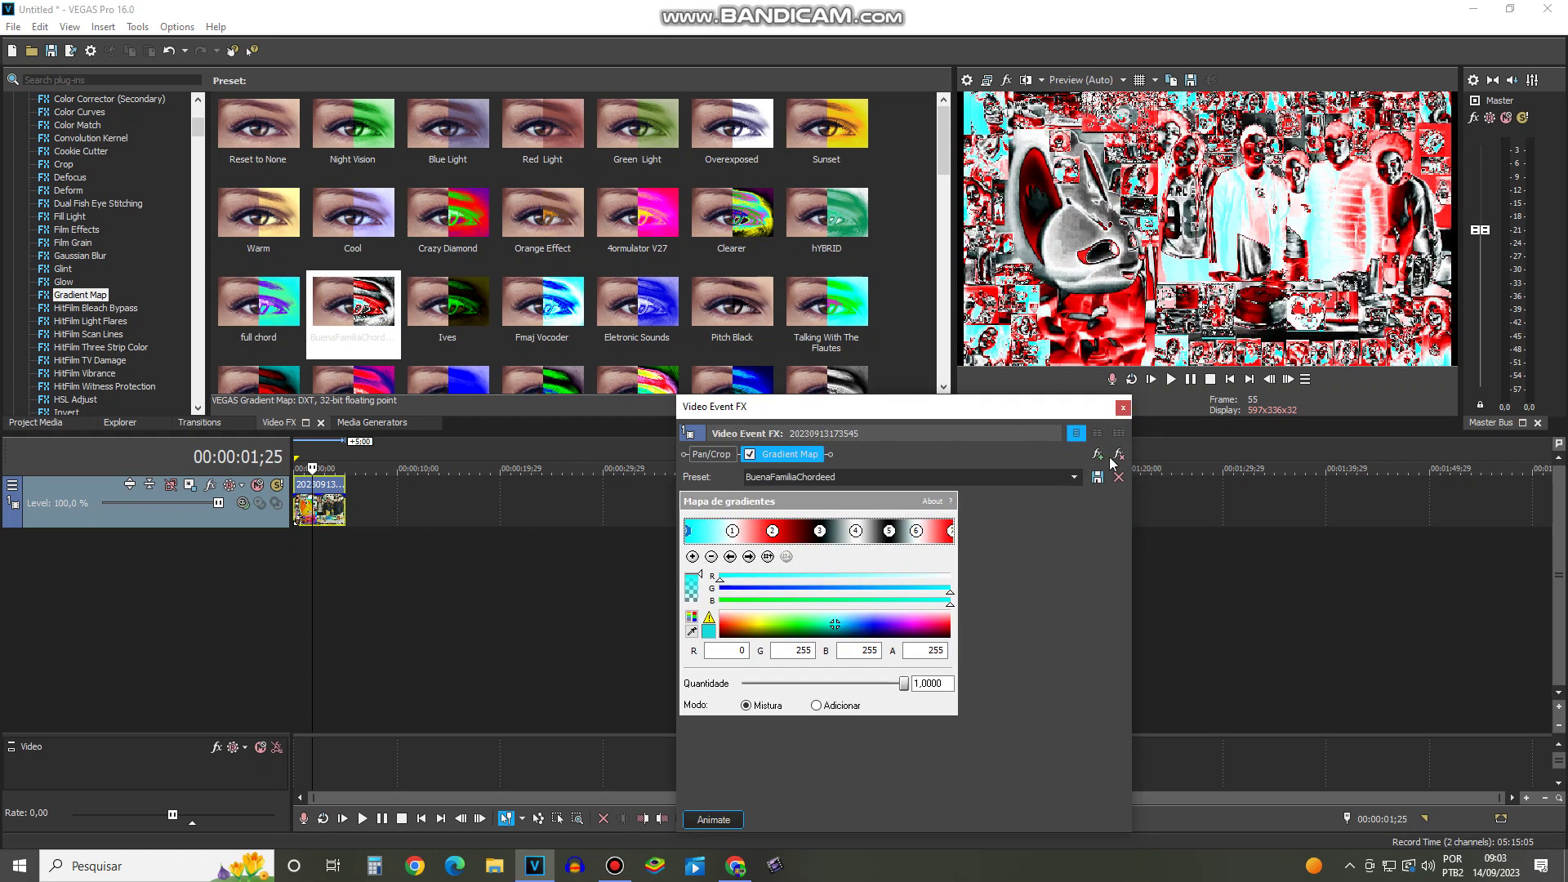
left_click(1116, 455)
Step: Preview the Ives and Fmaj Vocoder Gradient Map presets on the video event, removing each one after viewing
left_click_drag(451, 304, 462, 312)
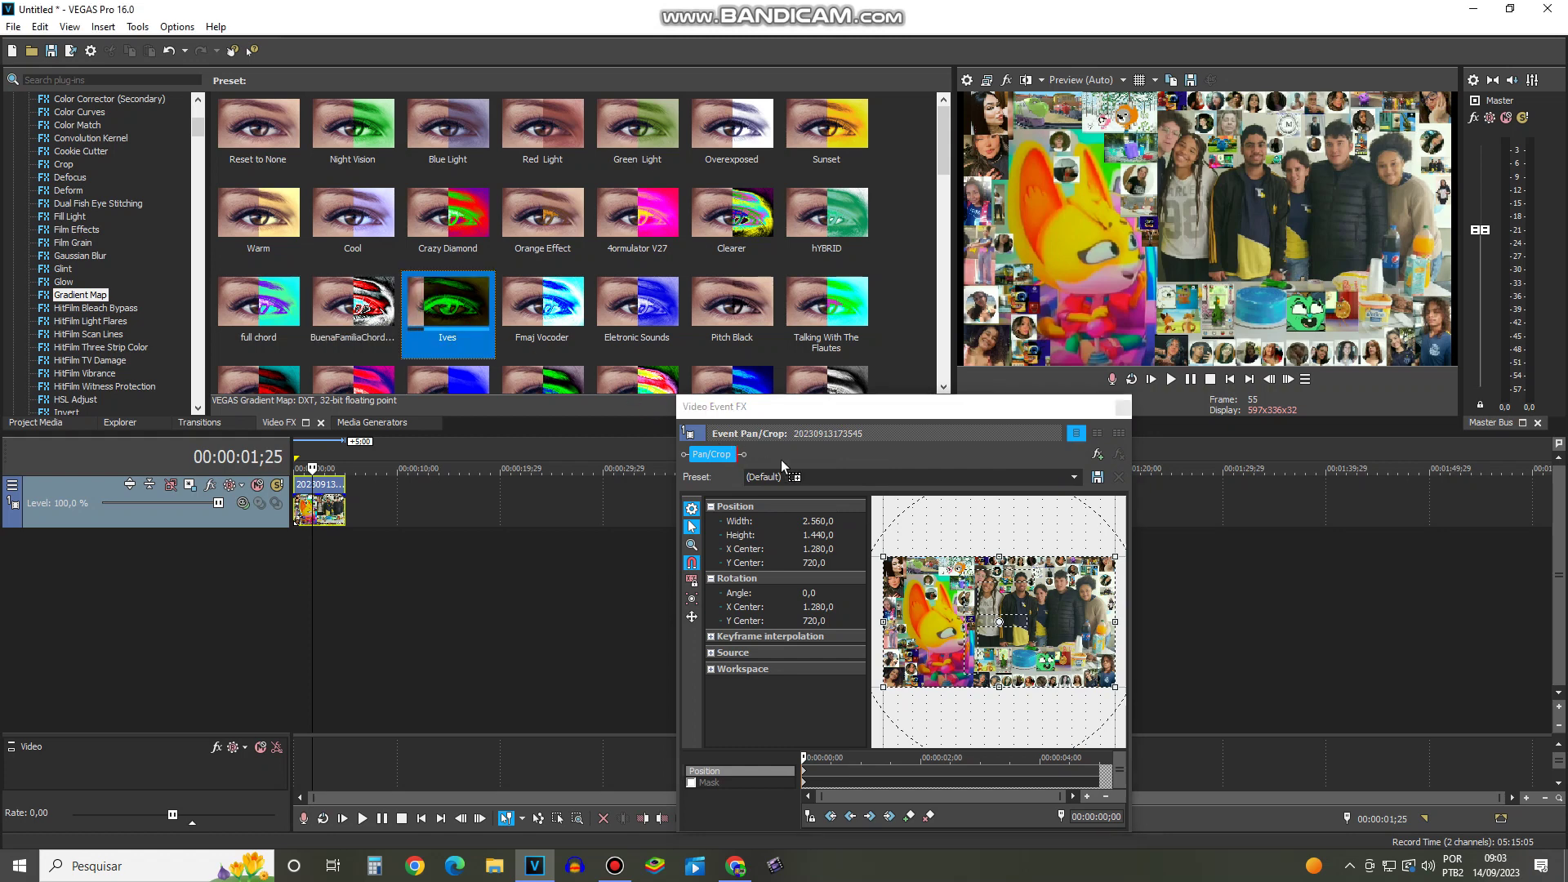
left_click_drag(781, 466, 783, 467)
left_click(1118, 455)
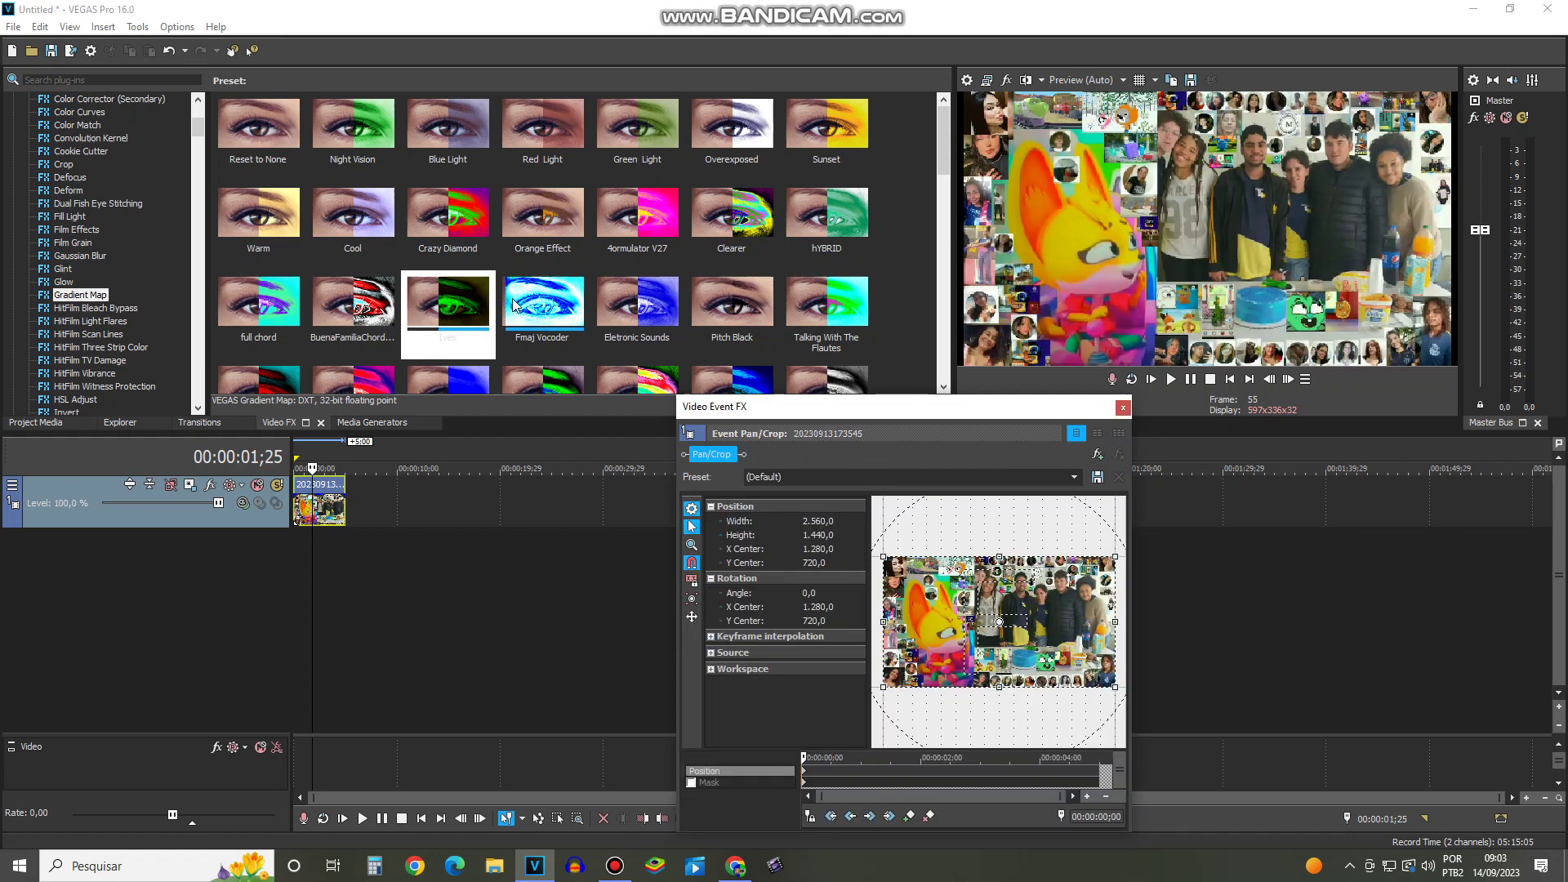
left_click_drag(535, 304, 539, 307)
left_click_drag(856, 452, 857, 454)
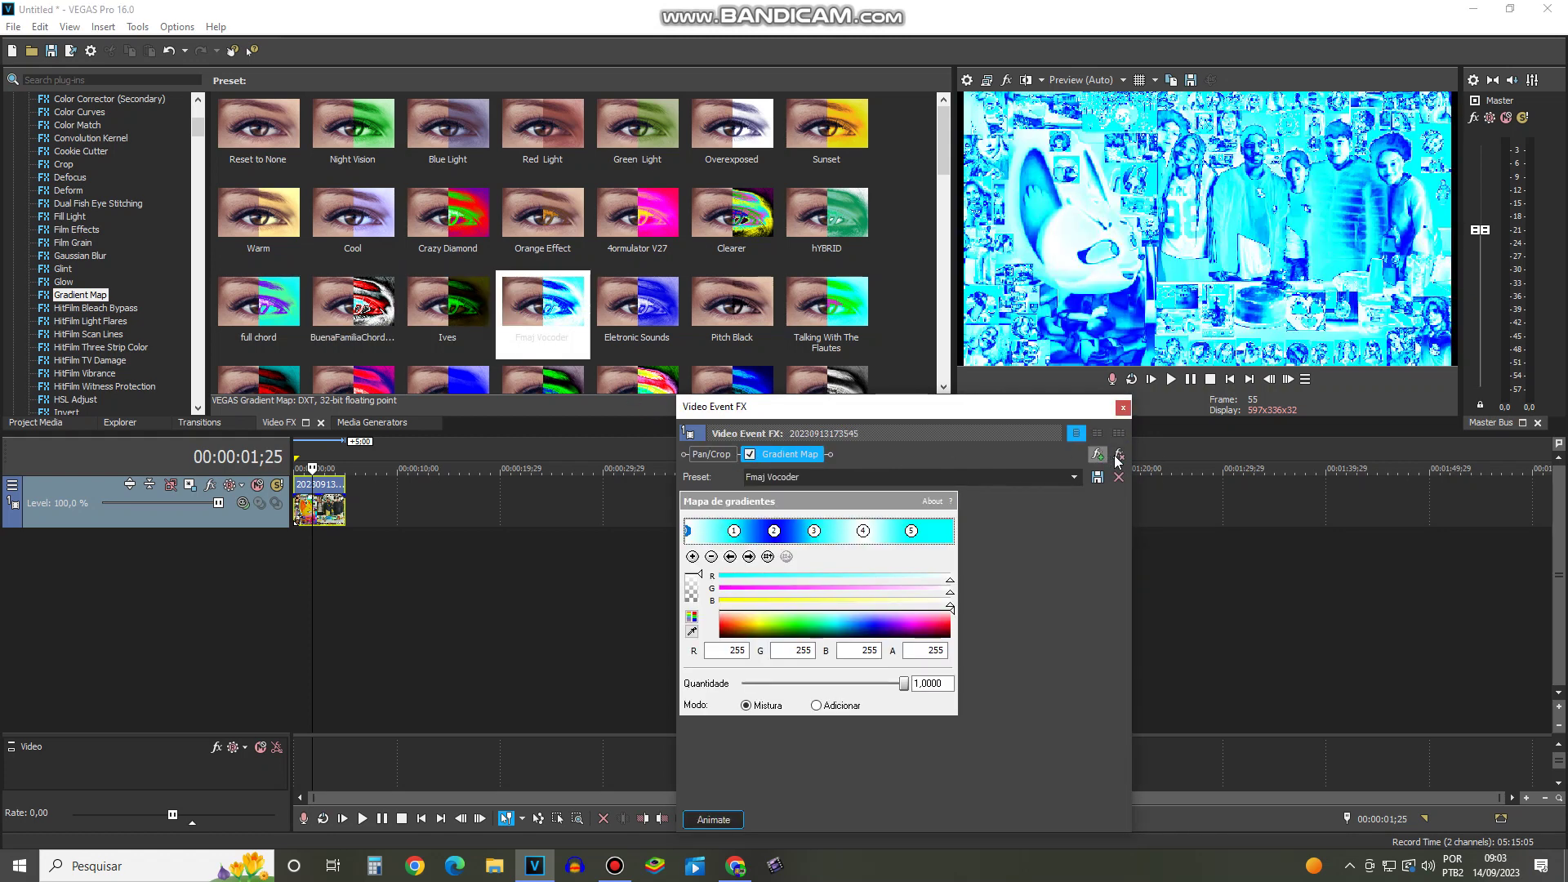
left_click(1119, 455)
Step: Preview the Eletronic Sounds and Pitch Black Gradient Map presets on the video event, removing each one after viewing
left_click_drag(657, 313, 663, 318)
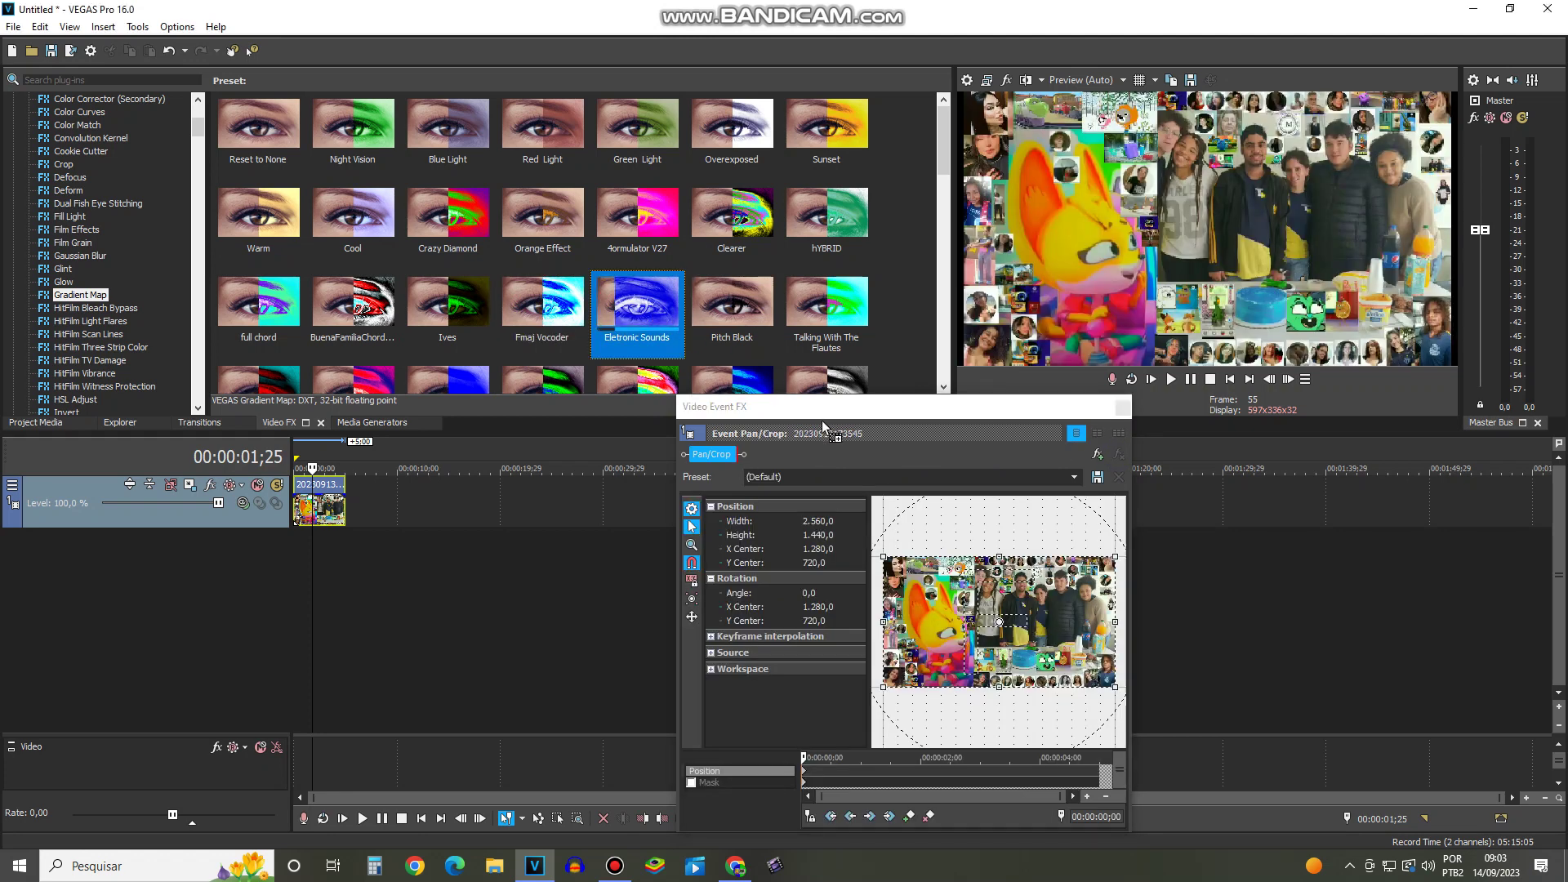
left_click_drag(823, 426, 1036, 458)
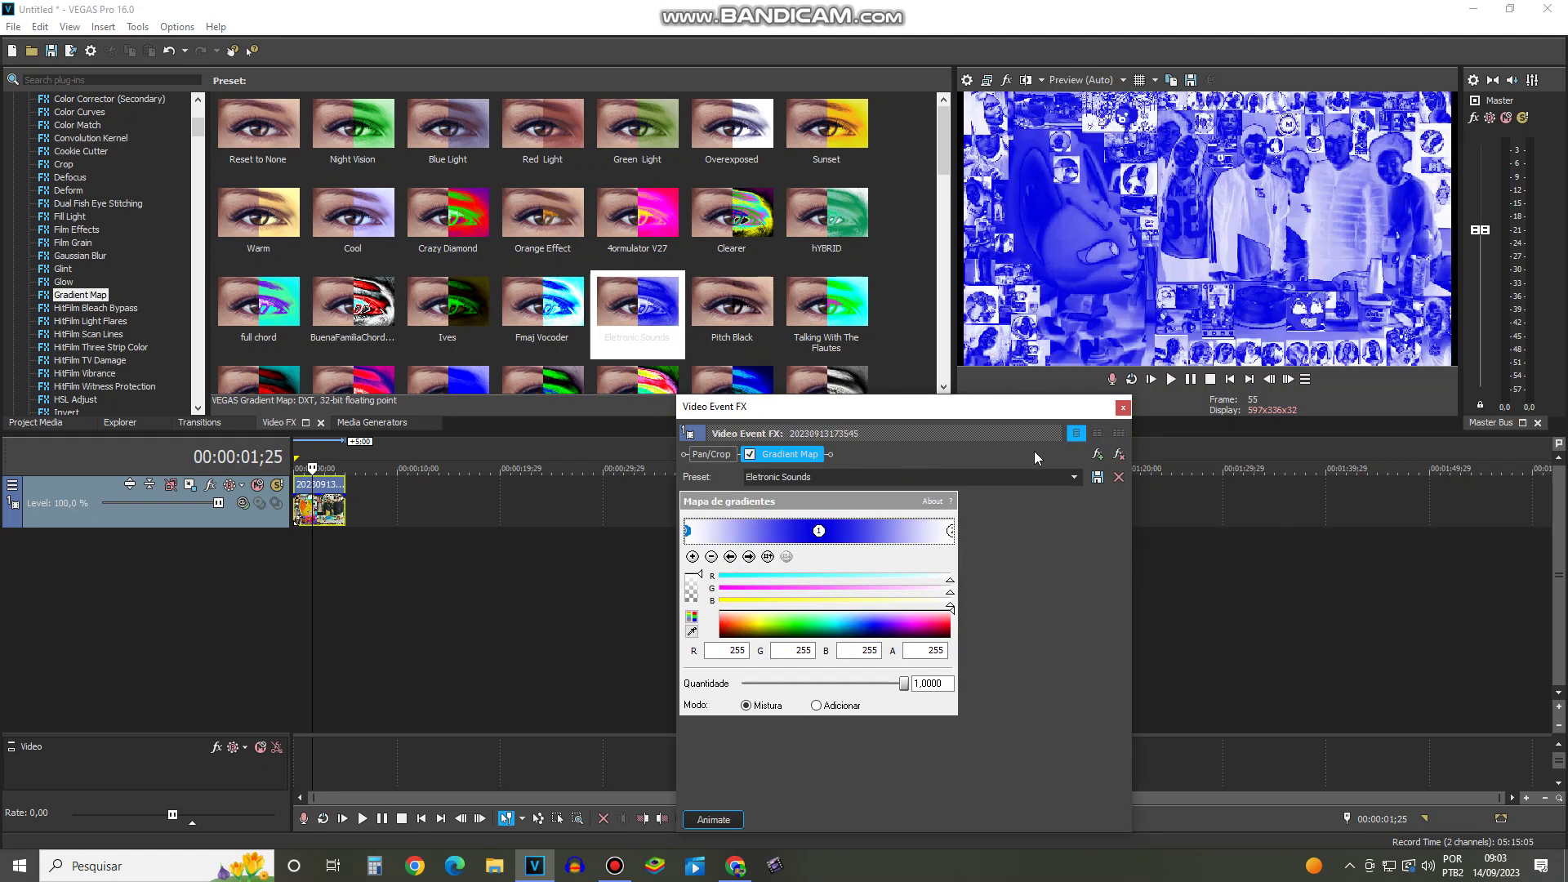
left_click(1118, 455)
left_click_drag(732, 313, 876, 429)
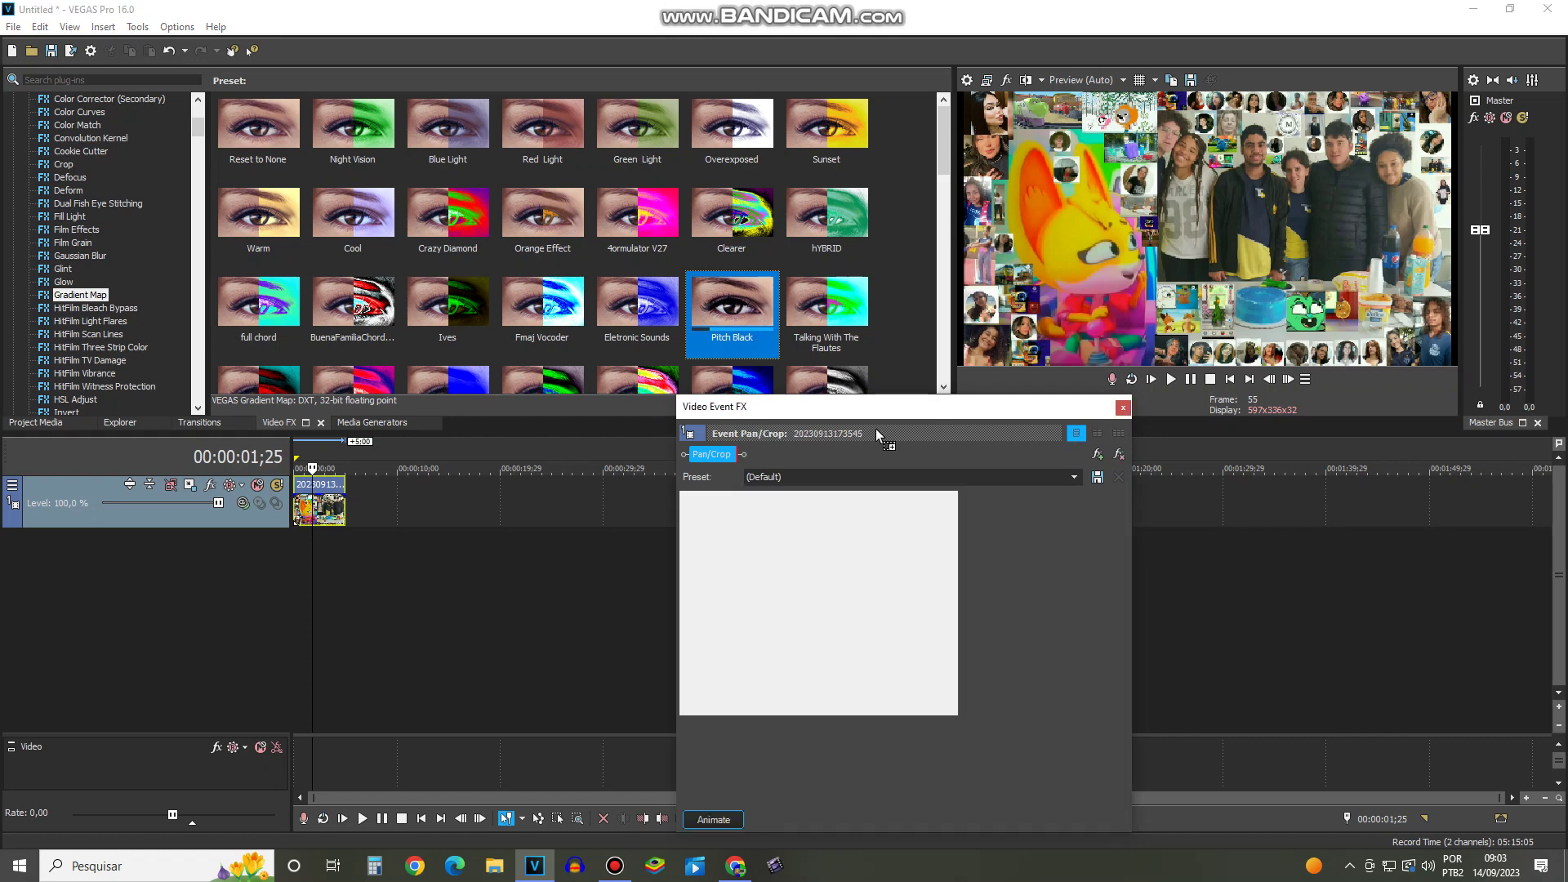
left_click(1119, 456)
Step: Preview the Talking With The Flautes and For Drums Gradient Map presets on the video event, removing each one after viewing
left_click_drag(827, 315, 940, 478)
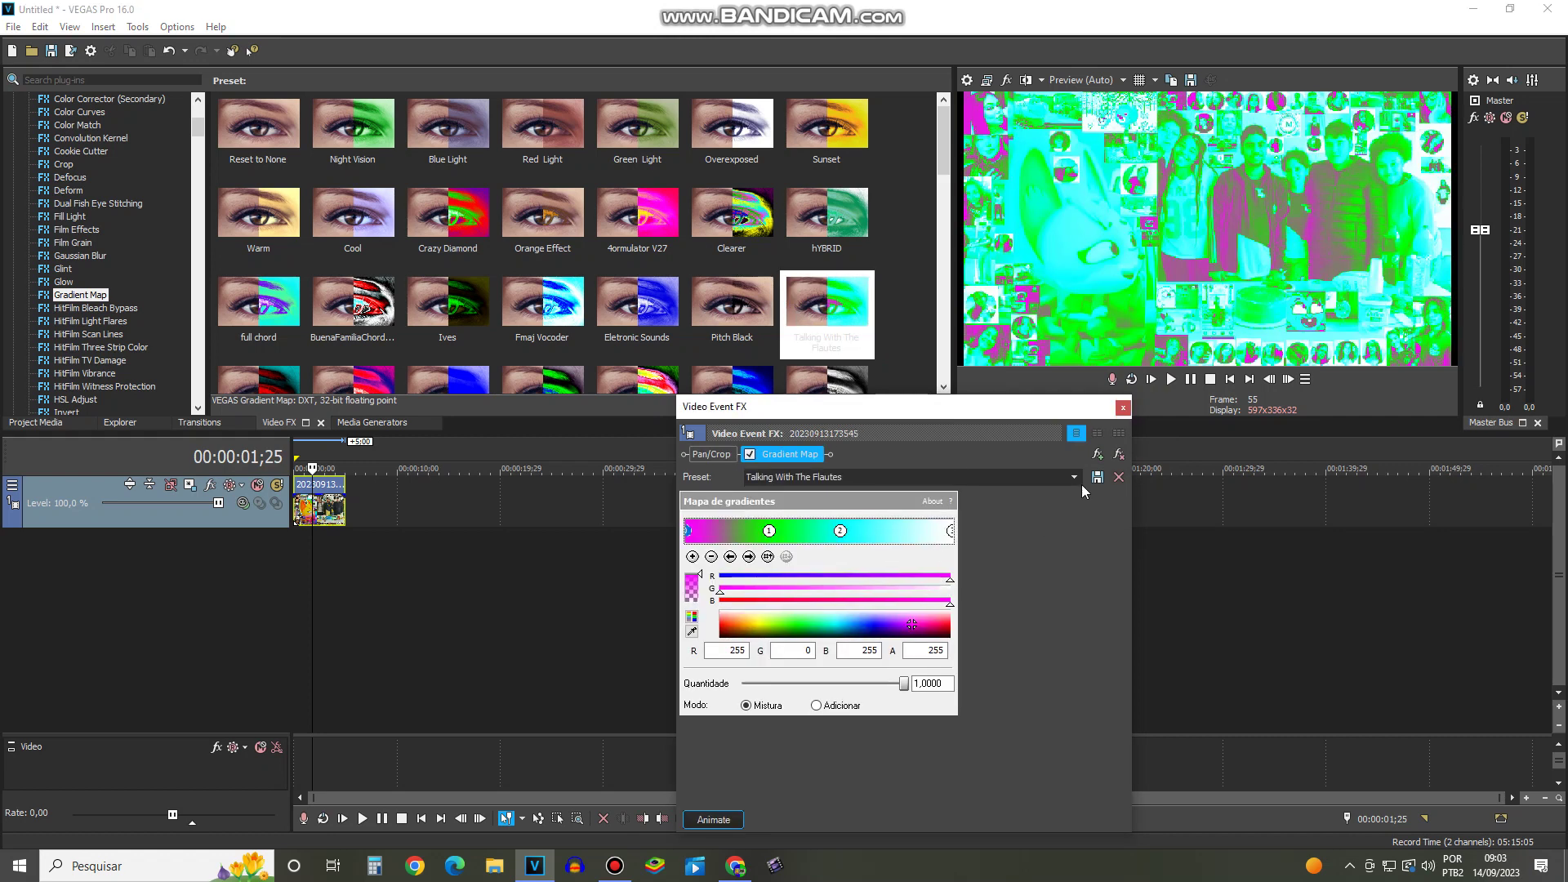
left_click(1119, 454)
scroll(433, 263, "down", 2)
scroll(338, 253, "up", 1)
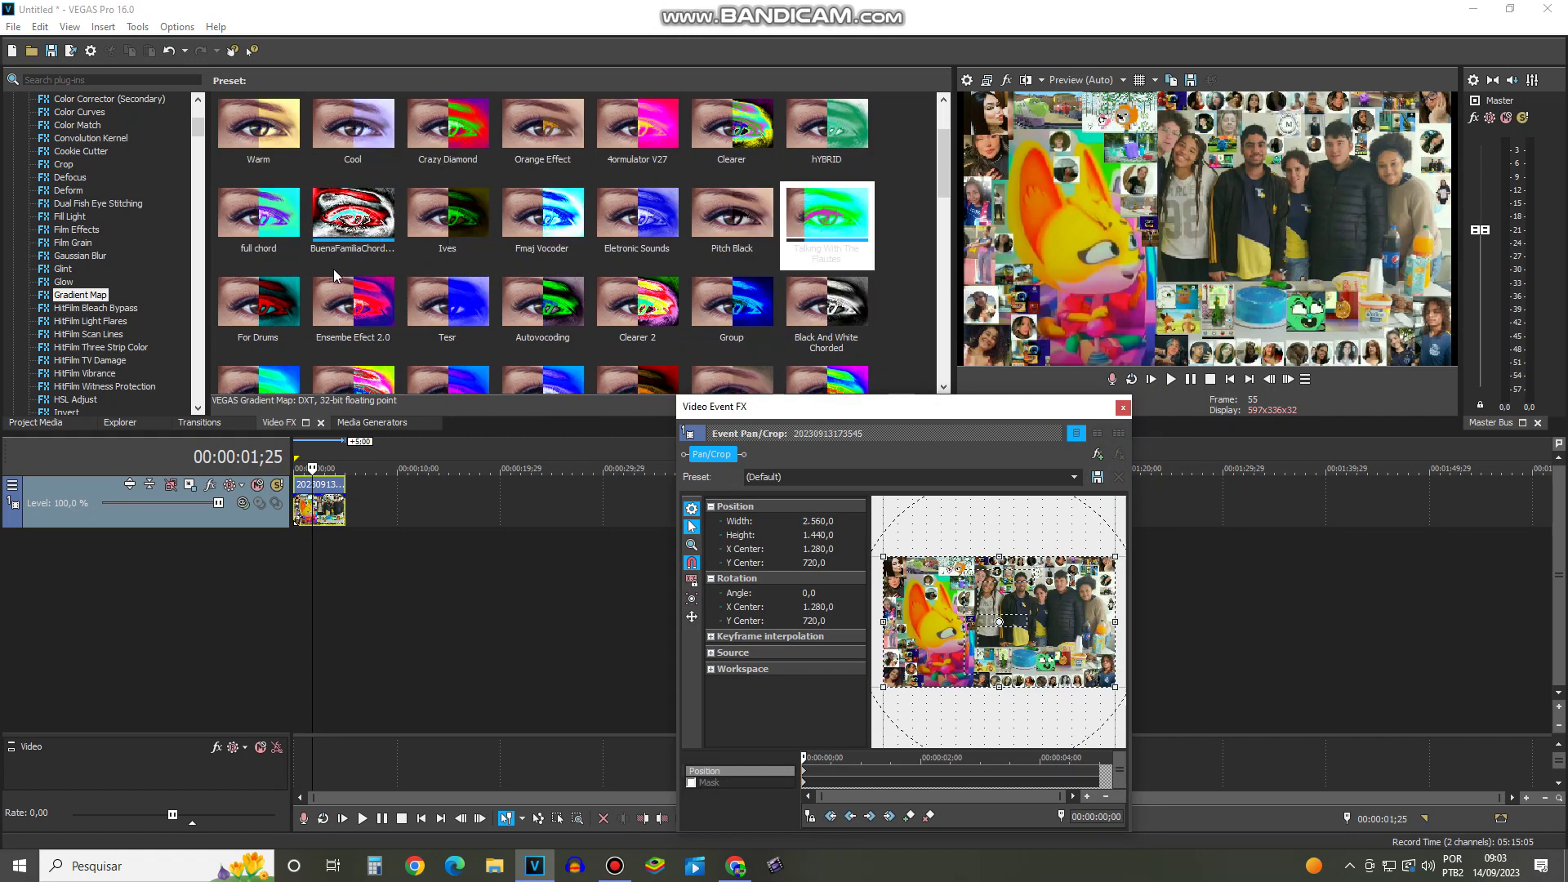
left_click_drag(255, 310, 945, 507)
left_click(1119, 454)
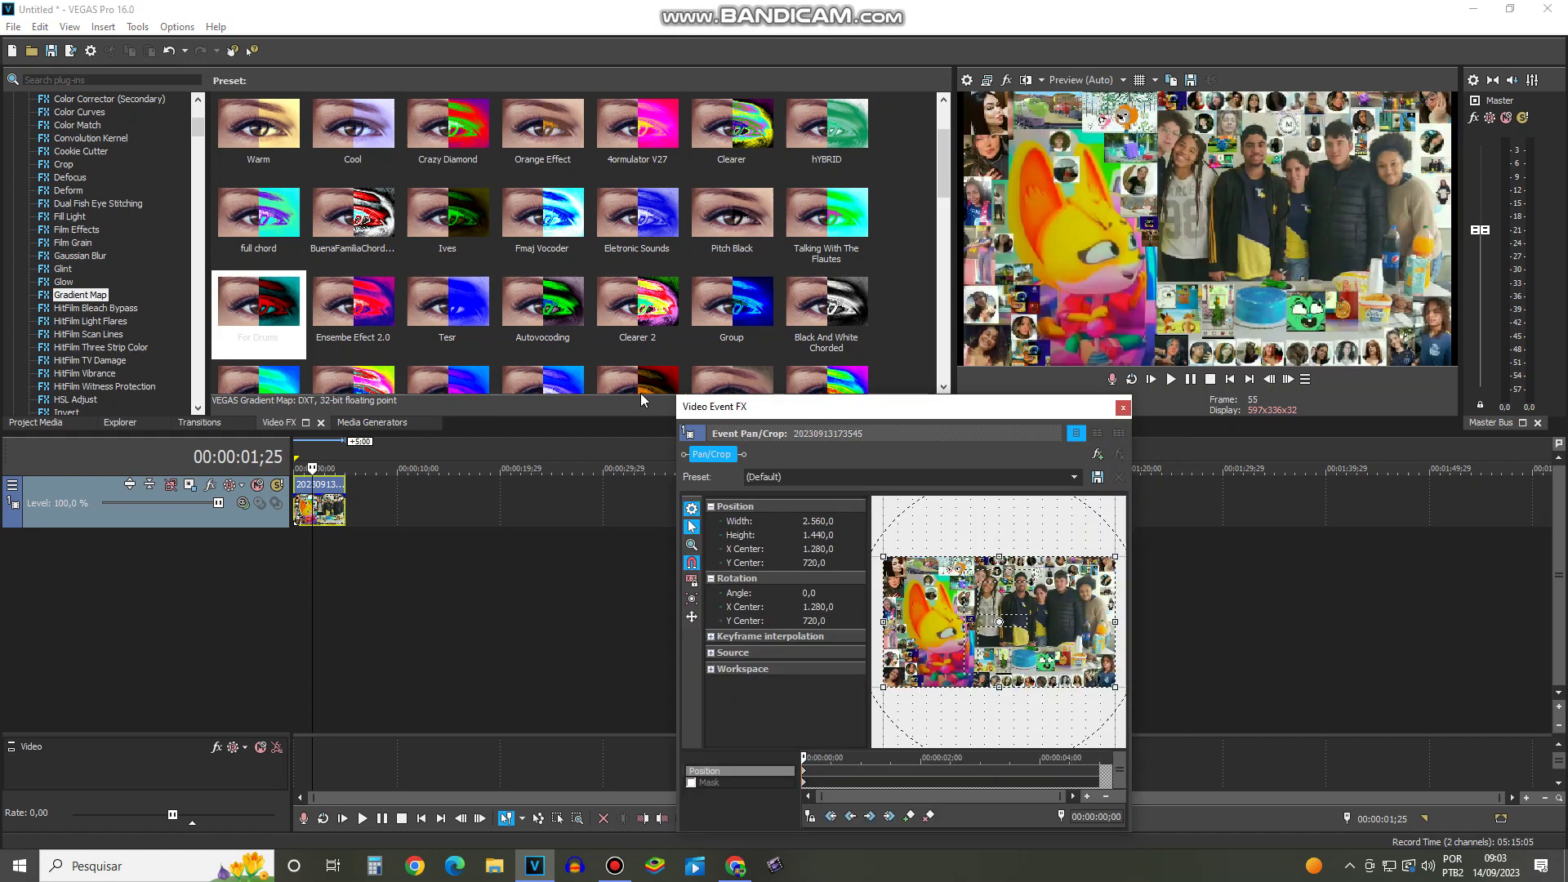
Step: Preview the Ensembe Effect 2.0 and Tesr Gradient Map presets on the video event, removing each one after viewing
left_click_drag(353, 310, 1076, 438)
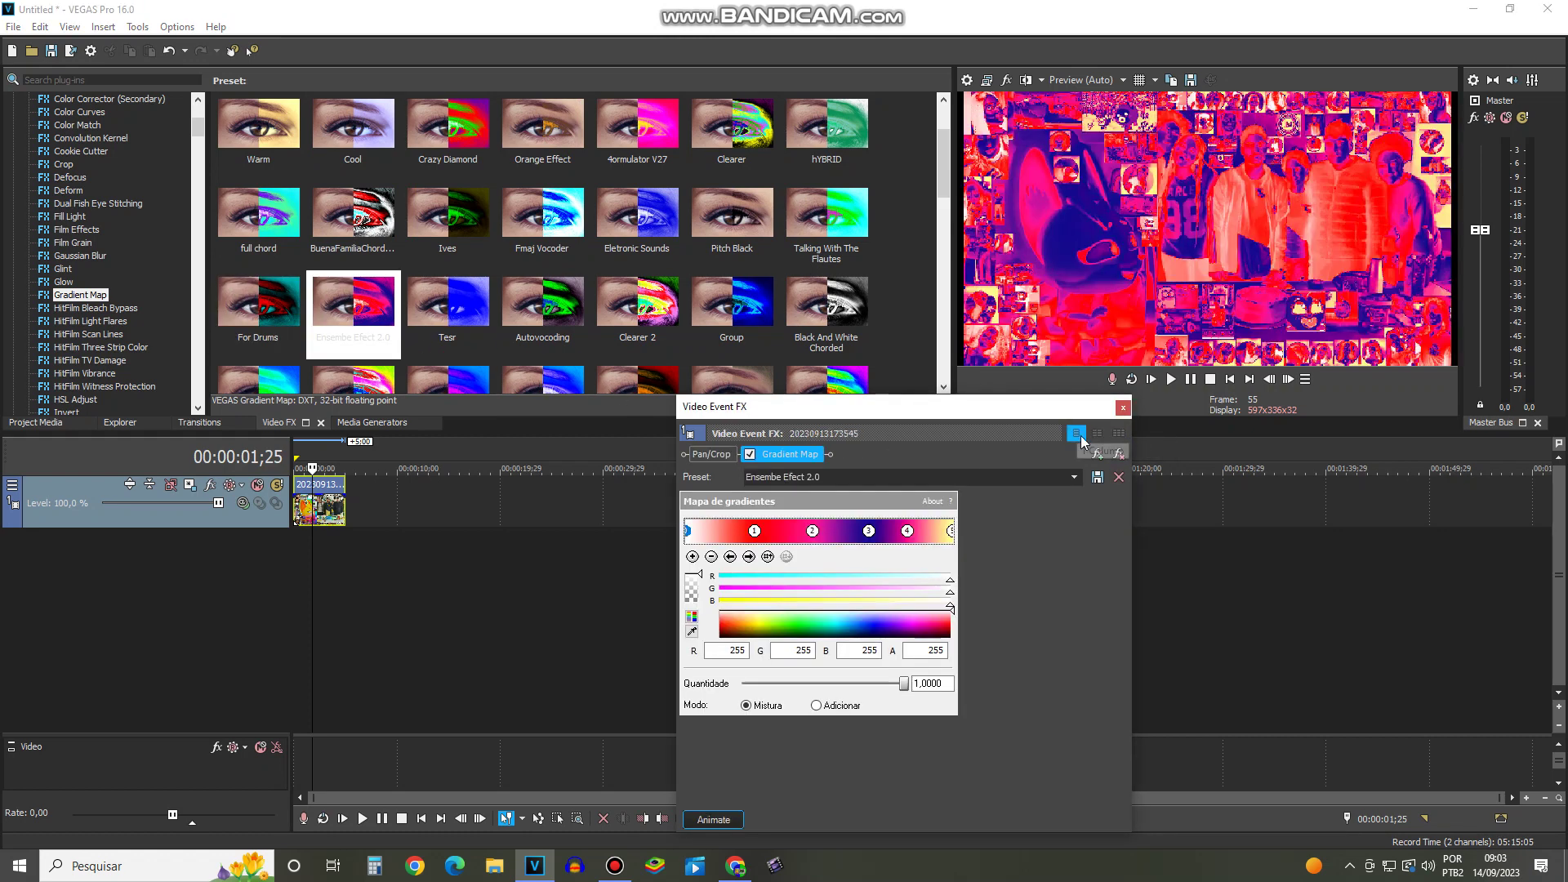
left_click(1119, 454)
left_click_drag(448, 302, 982, 455)
left_click(1119, 454)
Step: Preview the Autovocoding and Clearer 2 Gradient Map presets on the video event, removing each one after viewing
left_click_drag(542, 307, 827, 454)
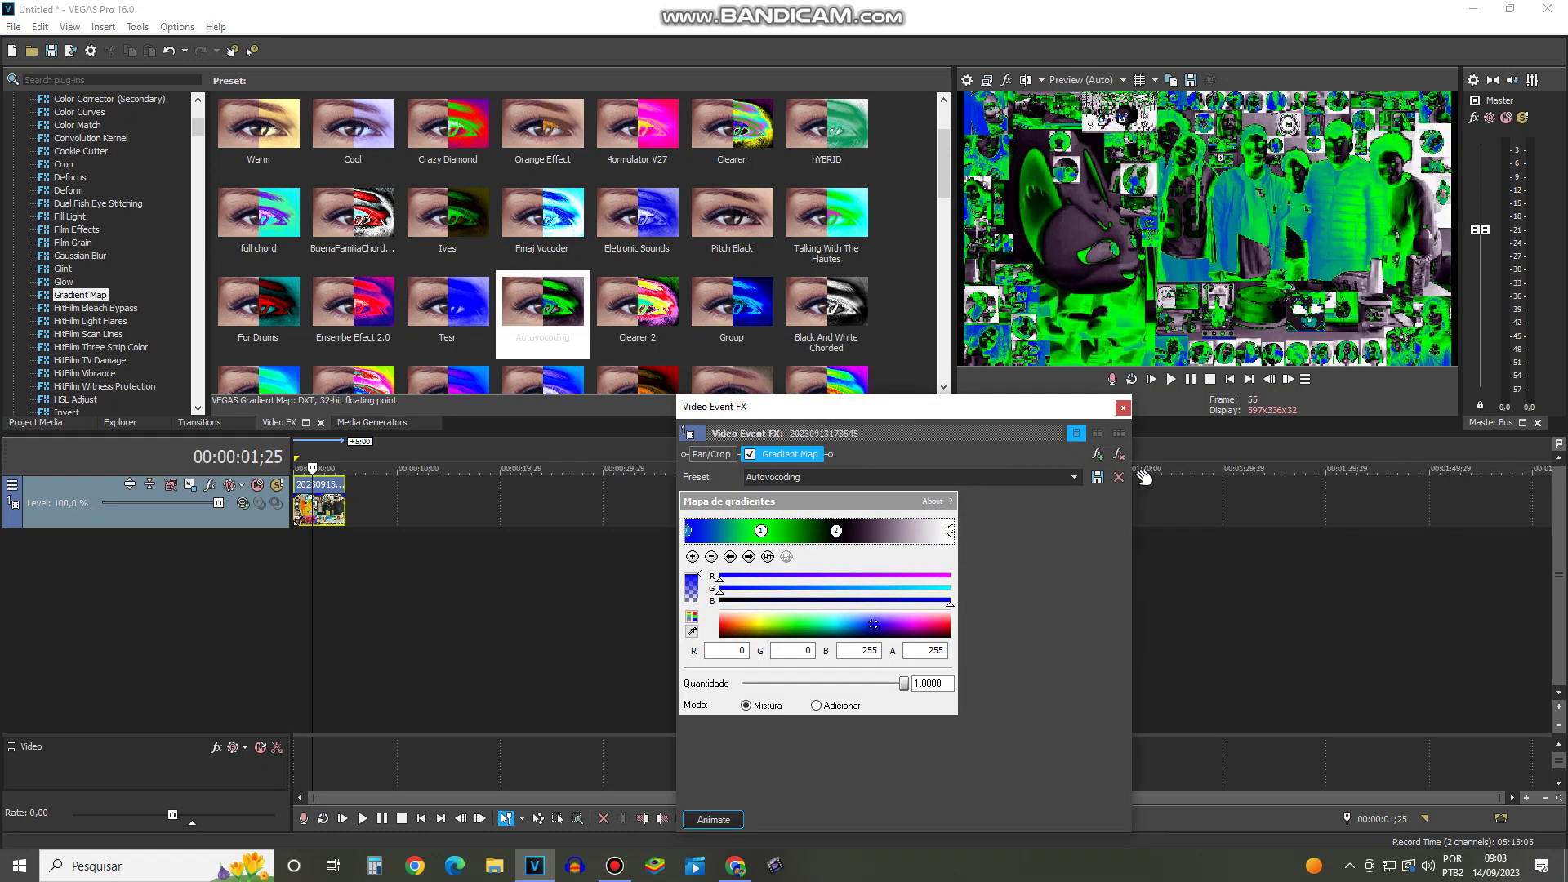
left_click(1119, 454)
left_click_drag(637, 306, 699, 337)
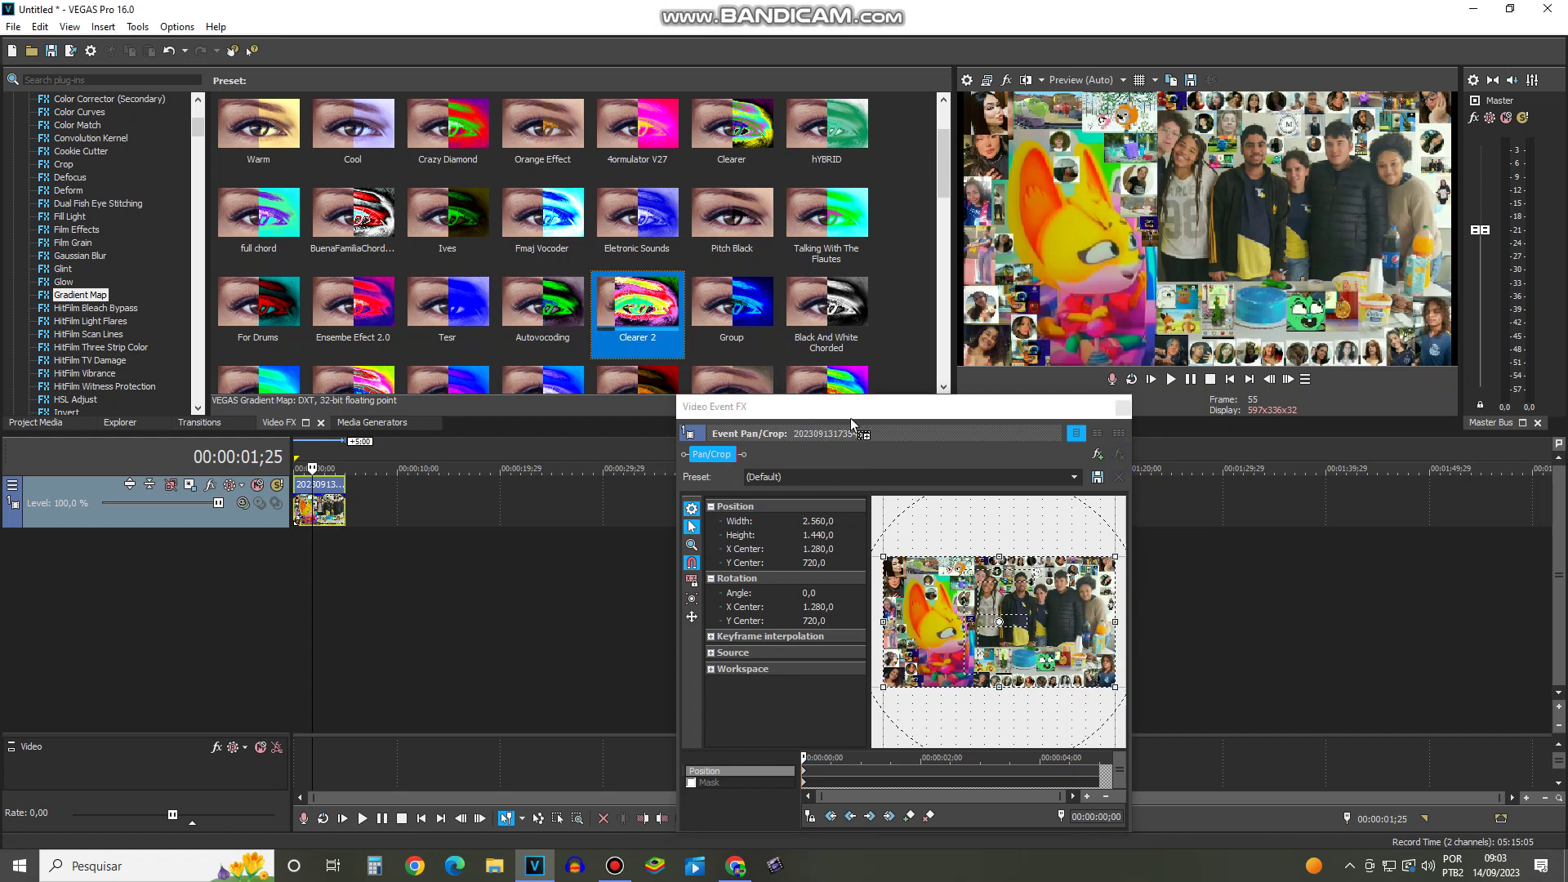
left_click_drag(851, 425, 853, 433)
left_click(1118, 454)
Step: Preview the Group and Black And White Chorded Gradient Map presets on the video event, removing each one after viewing
left_click_drag(732, 306, 1101, 440)
left_click(1119, 454)
left_click_drag(826, 307, 1100, 455)
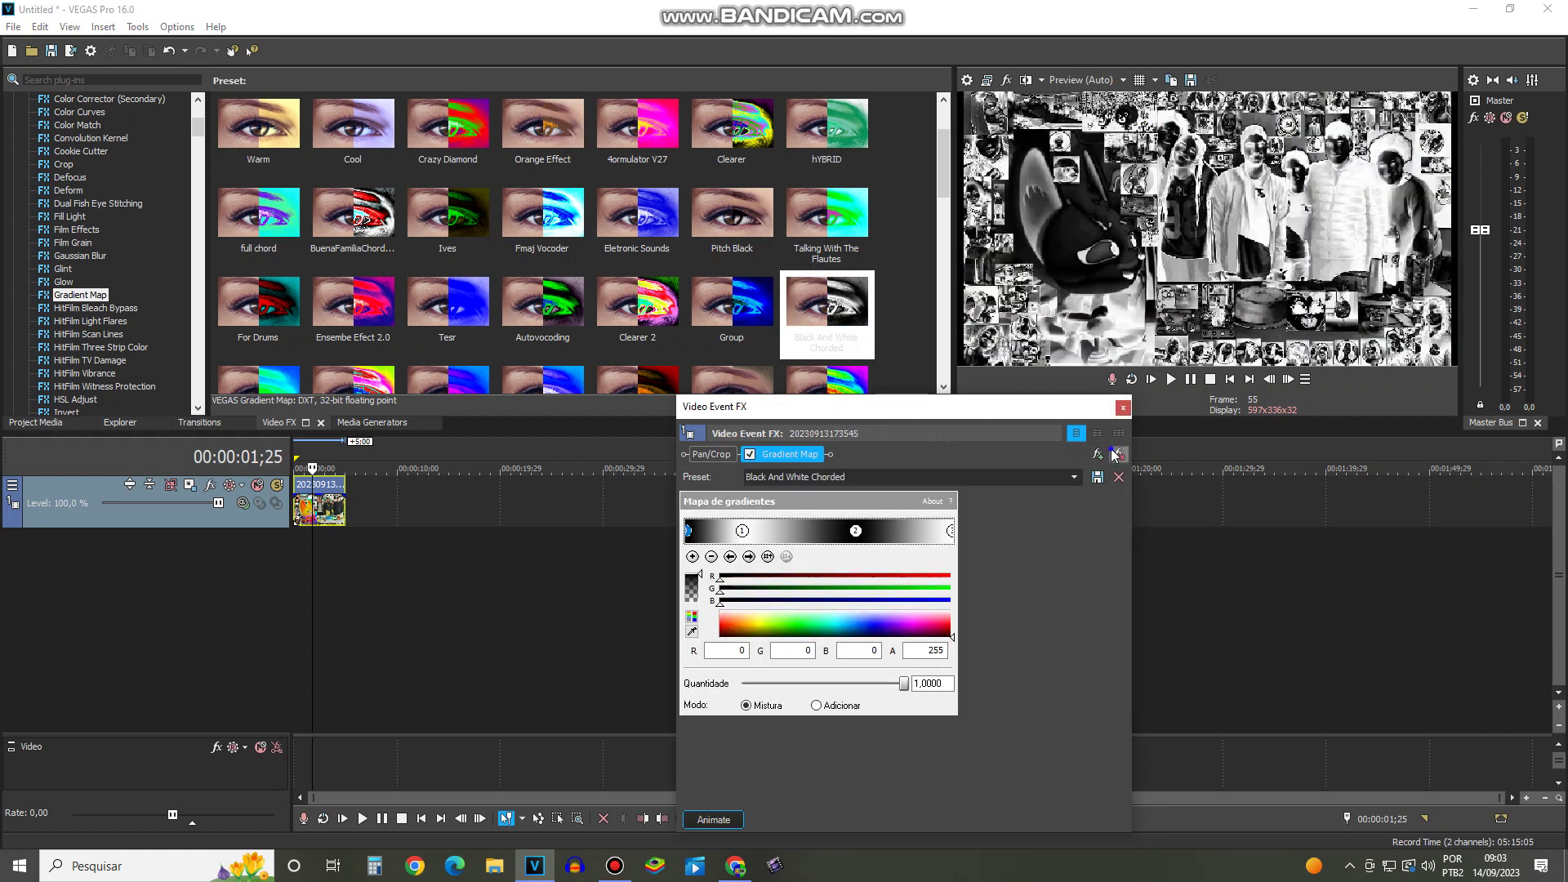
left_click(1115, 455)
Step: Preview the Helium and Helium Clearer Gradient Map presets on the video event, removing each one after viewing
scroll(571, 244, "down", 1)
left_click_drag(258, 315, 1039, 449)
left_click(1119, 454)
left_click_drag(353, 304, 1078, 480)
left_click(1118, 454)
Step: Preview the Power and Chorded Gradient Map presets on the video event, removing each one after viewing
left_click_drag(448, 304, 900, 470)
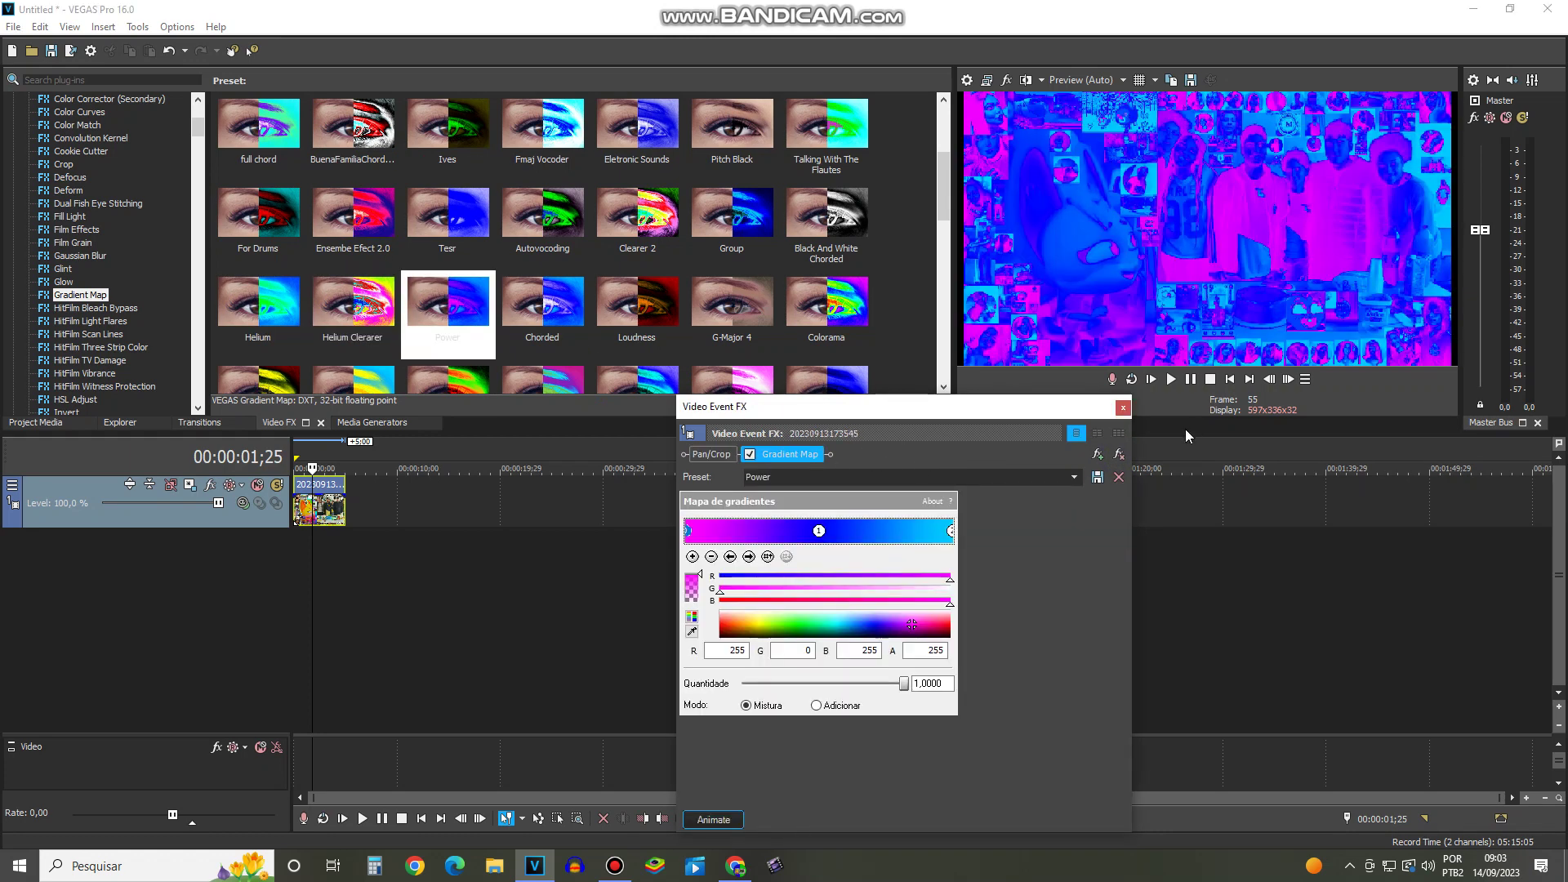
left_click(1119, 455)
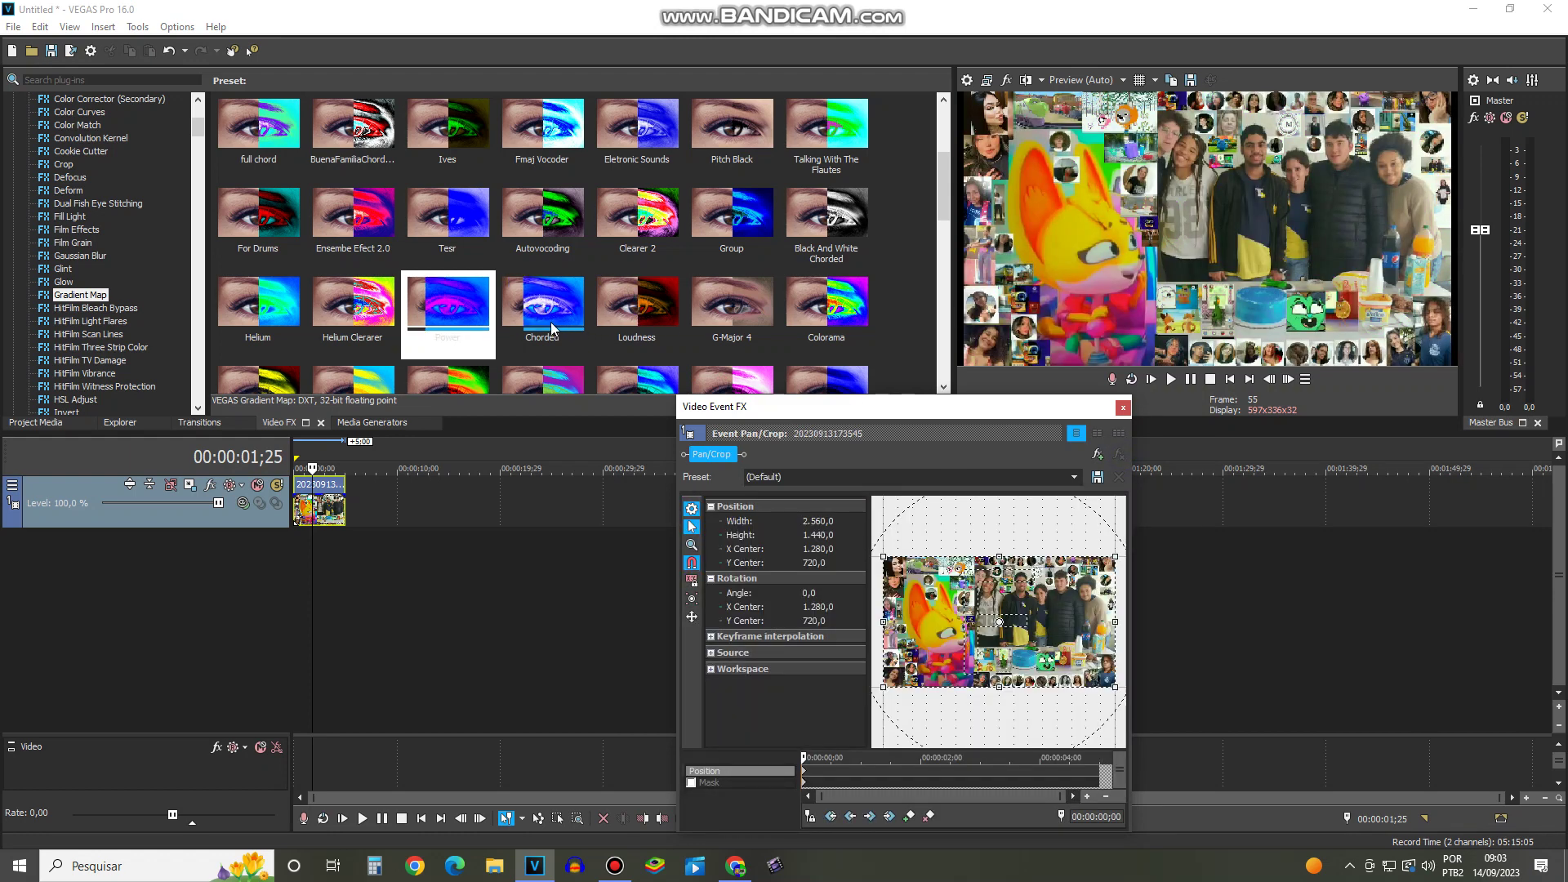
left_click_drag(551, 329, 936, 428)
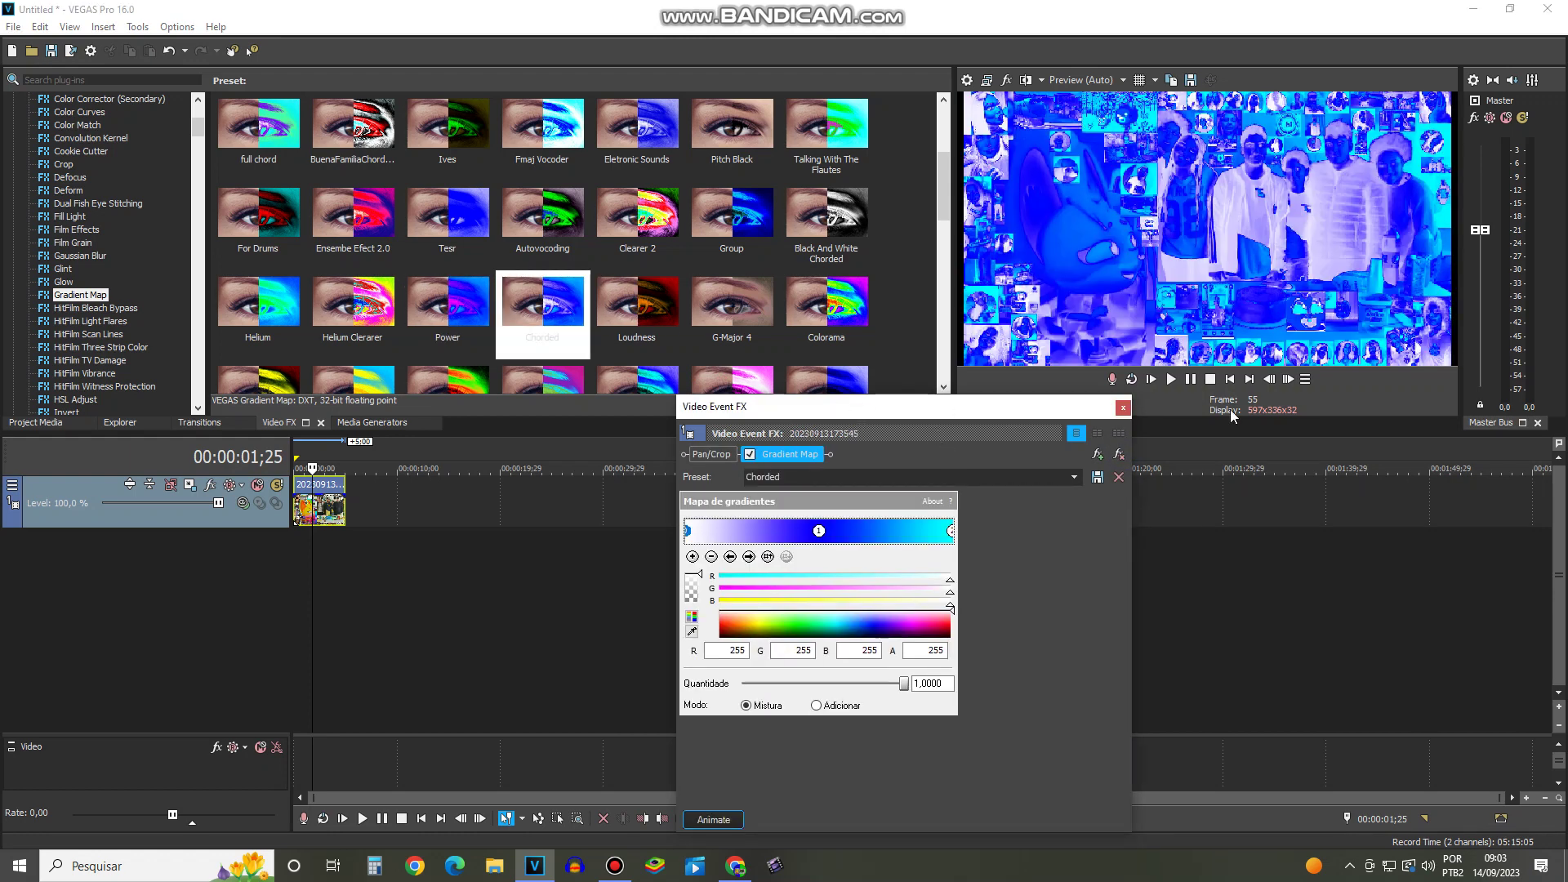
left_click(1123, 455)
Step: Preview the Loudness and G-Major 4 Gradient Map presets on the video event, removing each one after viewing
left_click_drag(677, 316, 991, 467)
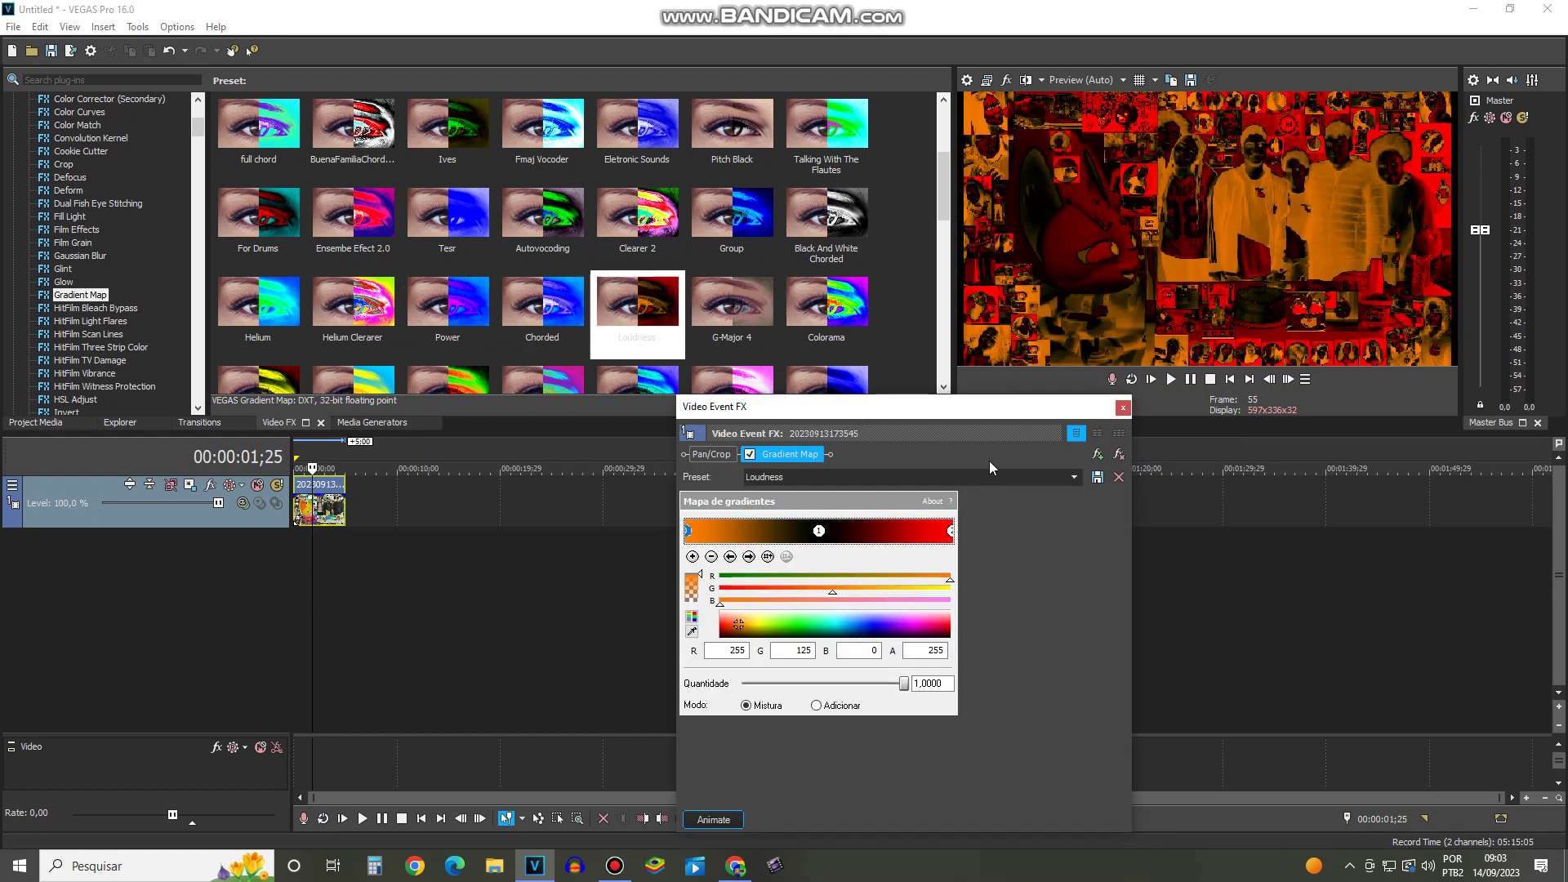
left_click(1119, 454)
left_click_drag(731, 310, 944, 457)
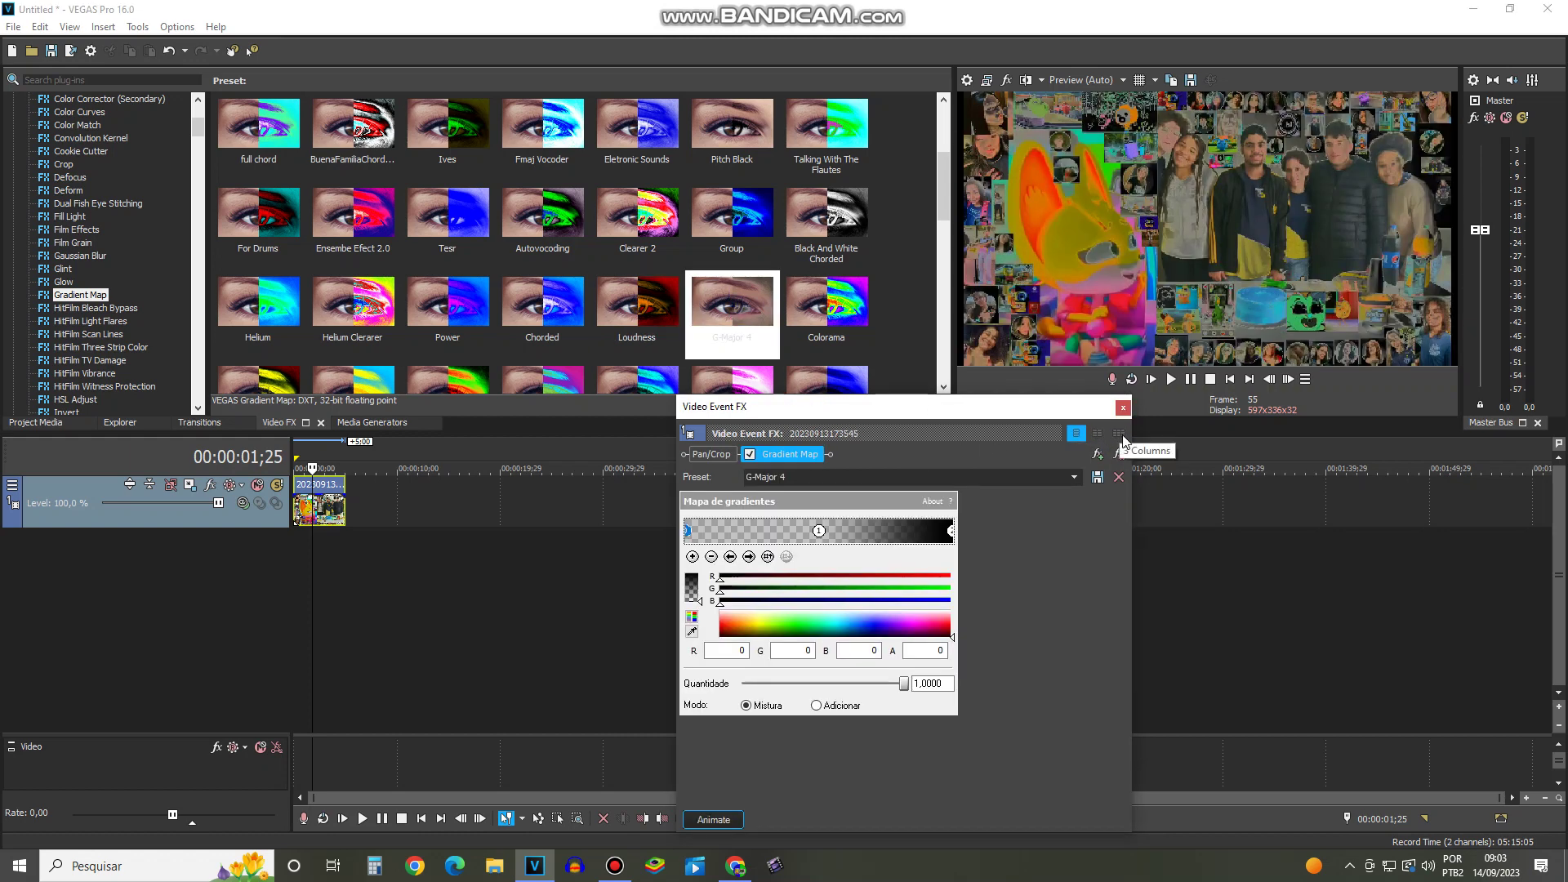
left_click(1120, 451)
Step: Preview the Colorama and Loudness 2.0 Gradient Map presets on the video event, removing each one after viewing
left_click_drag(827, 314, 1102, 430)
left_click(1119, 455)
scroll(408, 245, "down", 2)
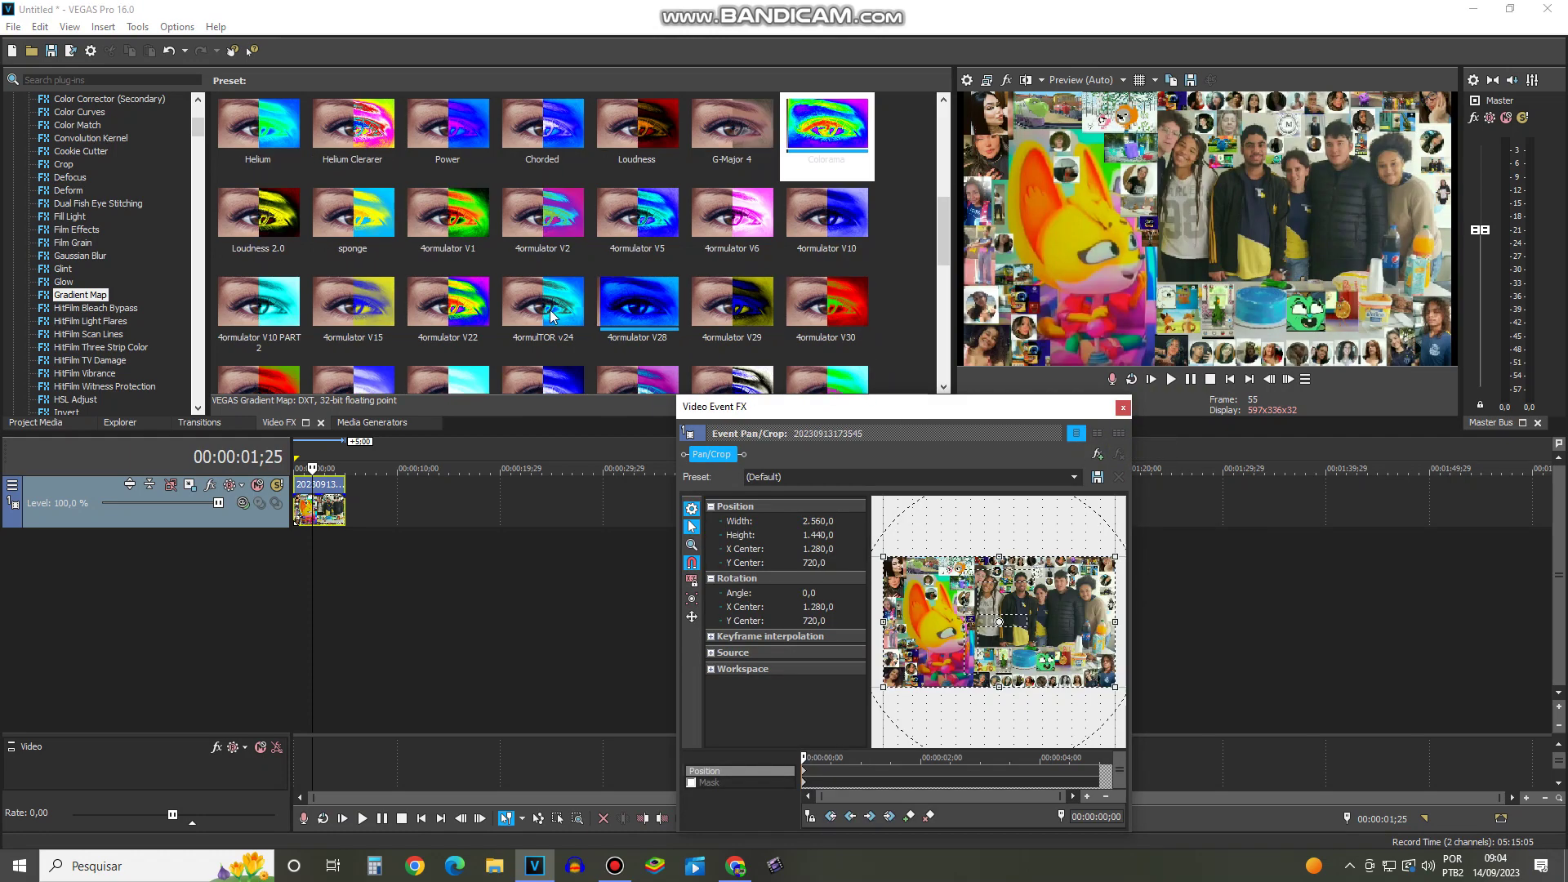
left_click_drag(300, 238, 701, 359)
left_click_drag(937, 439, 939, 441)
left_click(1119, 454)
Step: Preview the sponge and 4ormulator V1 Gradient Map presets on the video event, removing each one after viewing
left_click_drag(353, 220, 1012, 449)
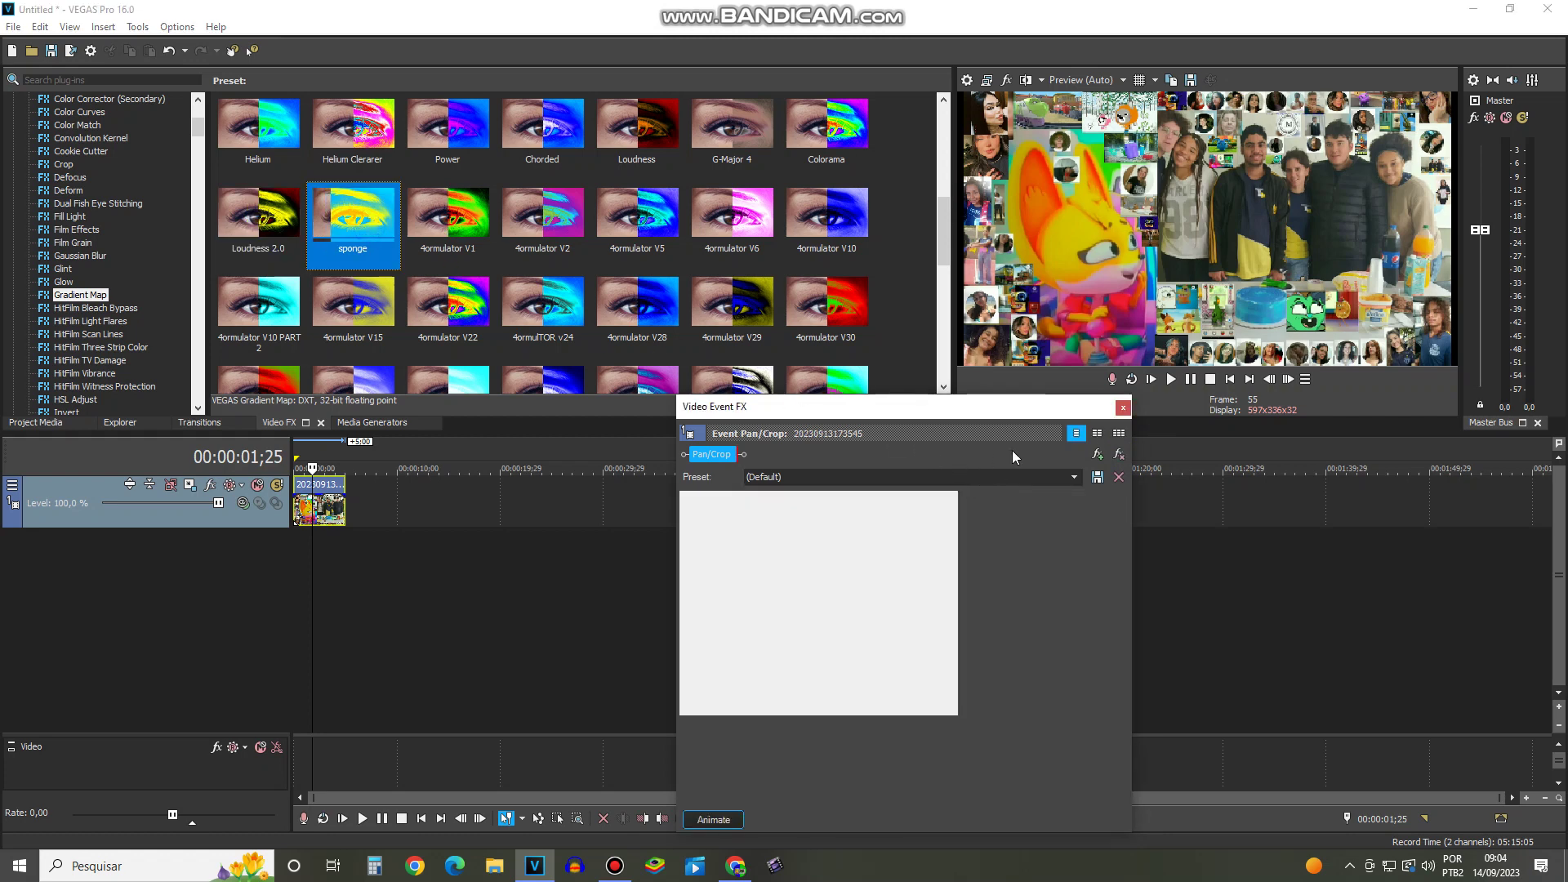
left_click(1119, 454)
left_click_drag(447, 216, 597, 286)
left_click_drag(873, 451, 879, 452)
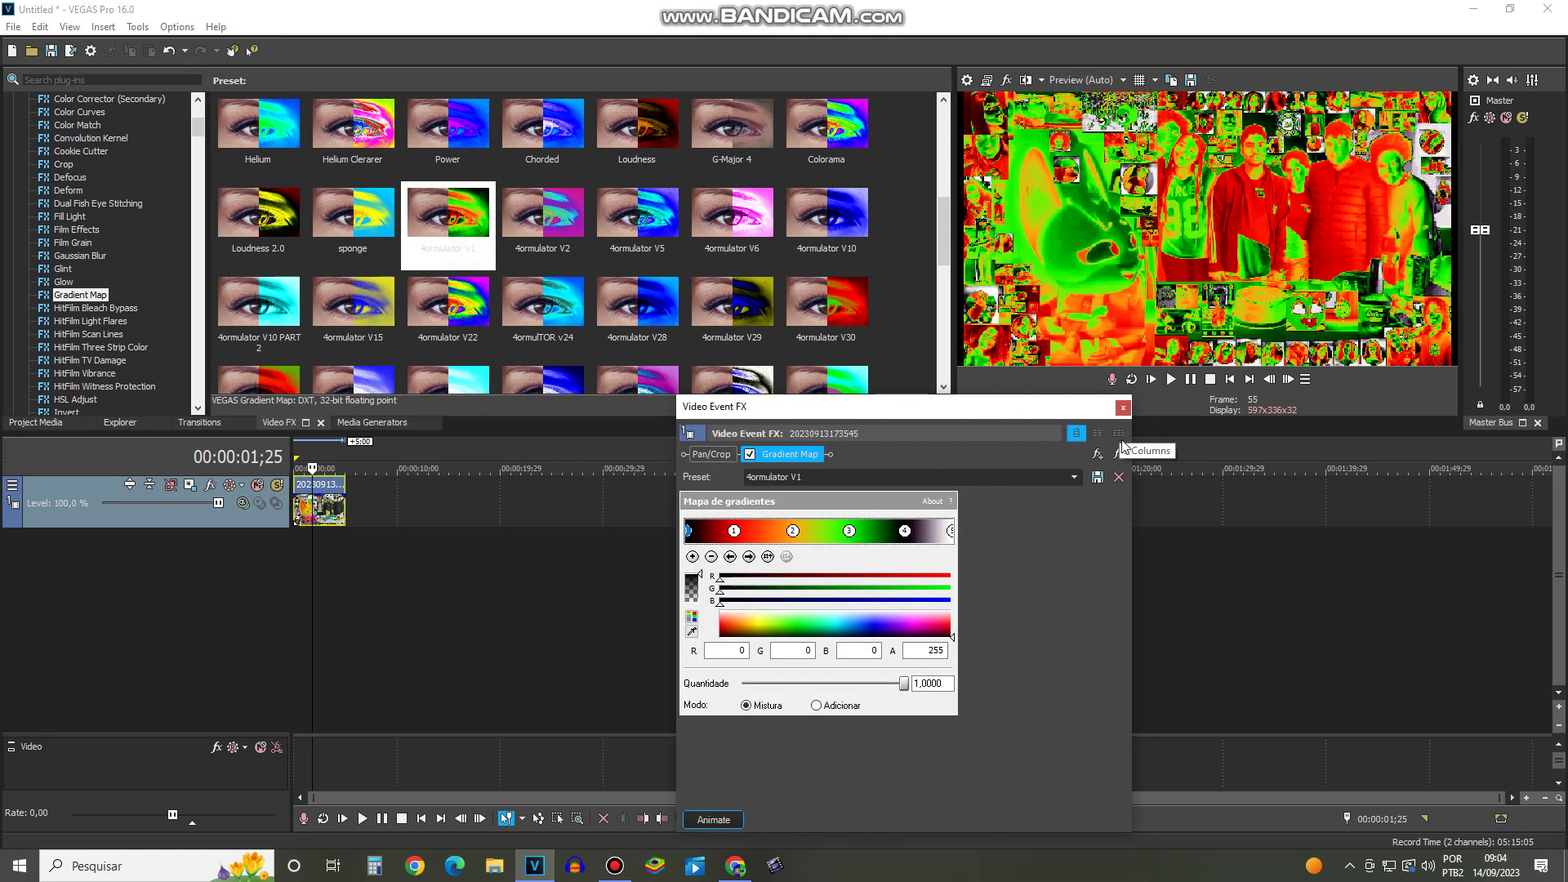
left_click(1119, 455)
Step: Preview the 4ormulator V2 and 4ormulator V5 Gradient Map presets on the video event, removing each one after viewing
left_click_drag(542, 214, 594, 255)
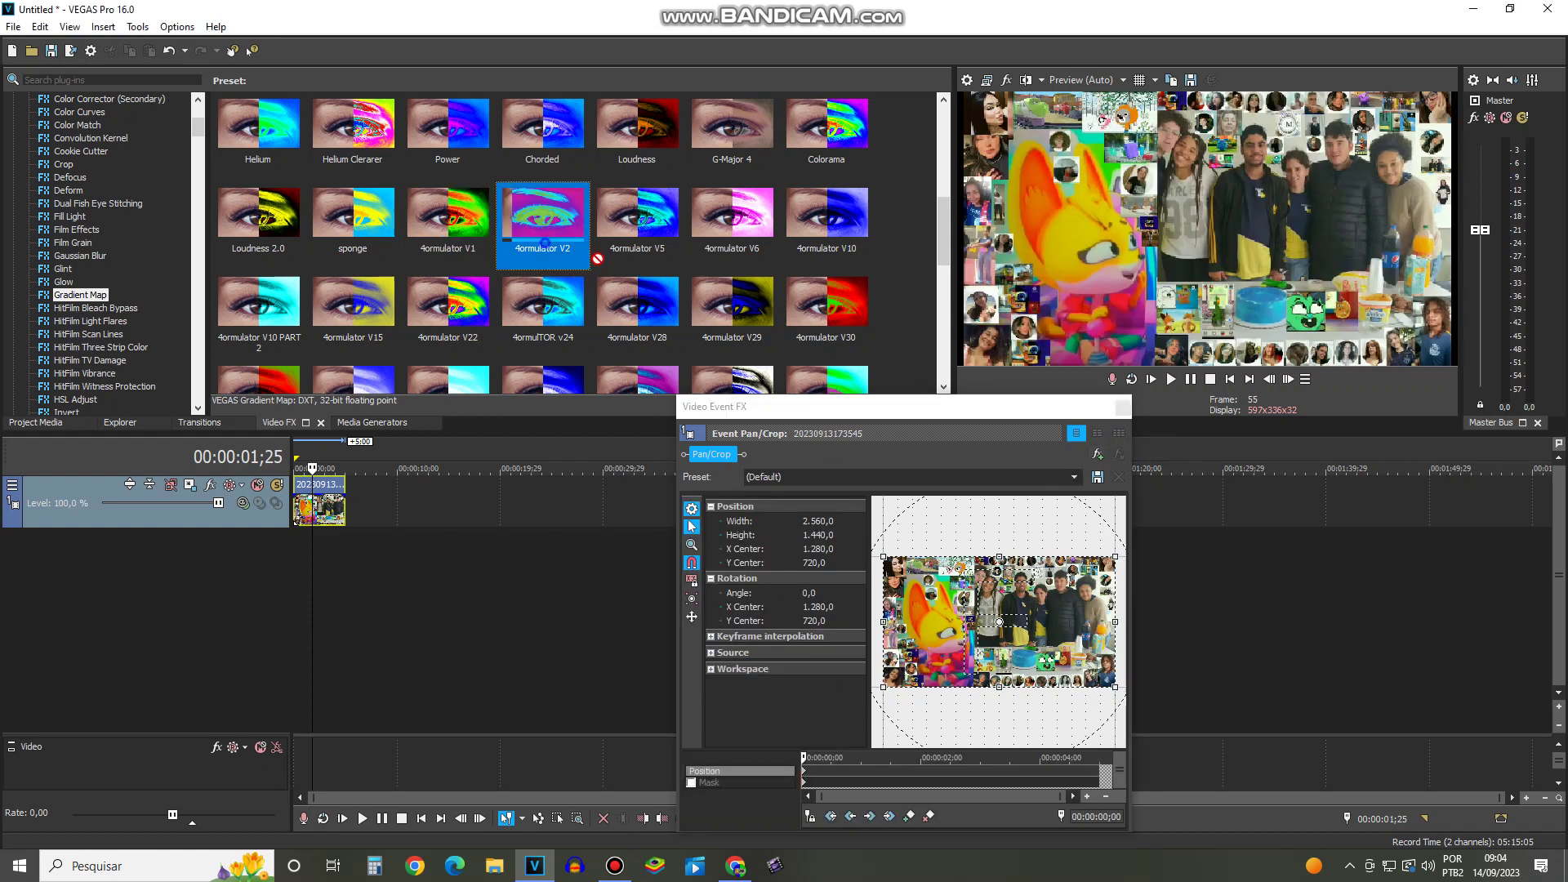
left_click_drag(882, 422, 885, 426)
left_click(1117, 454)
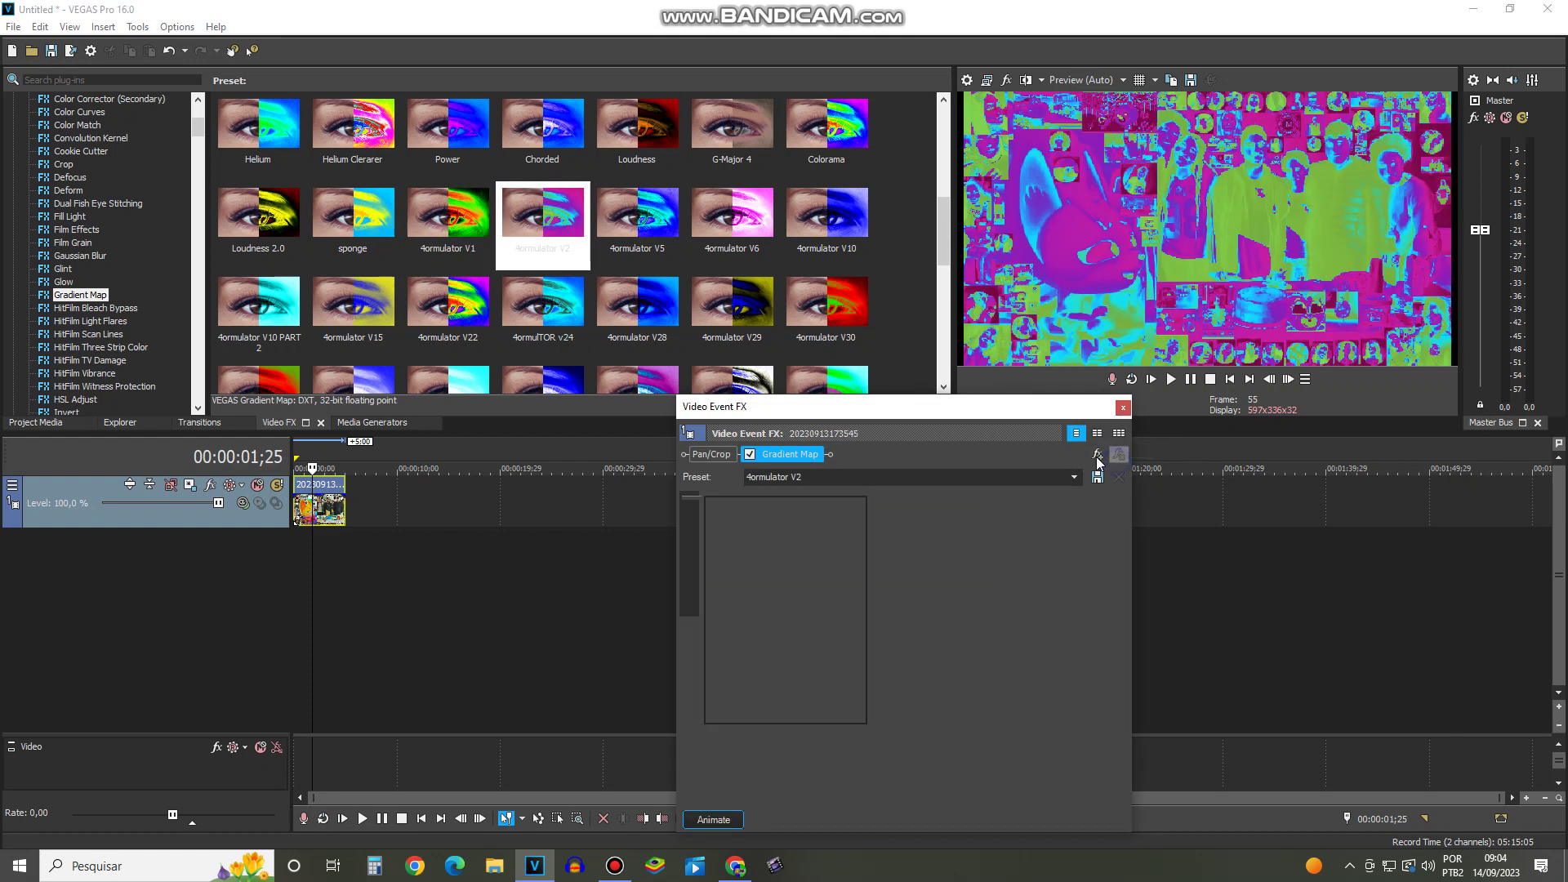
left_click_drag(637, 216, 833, 353)
left_click_drag(943, 433, 1078, 447)
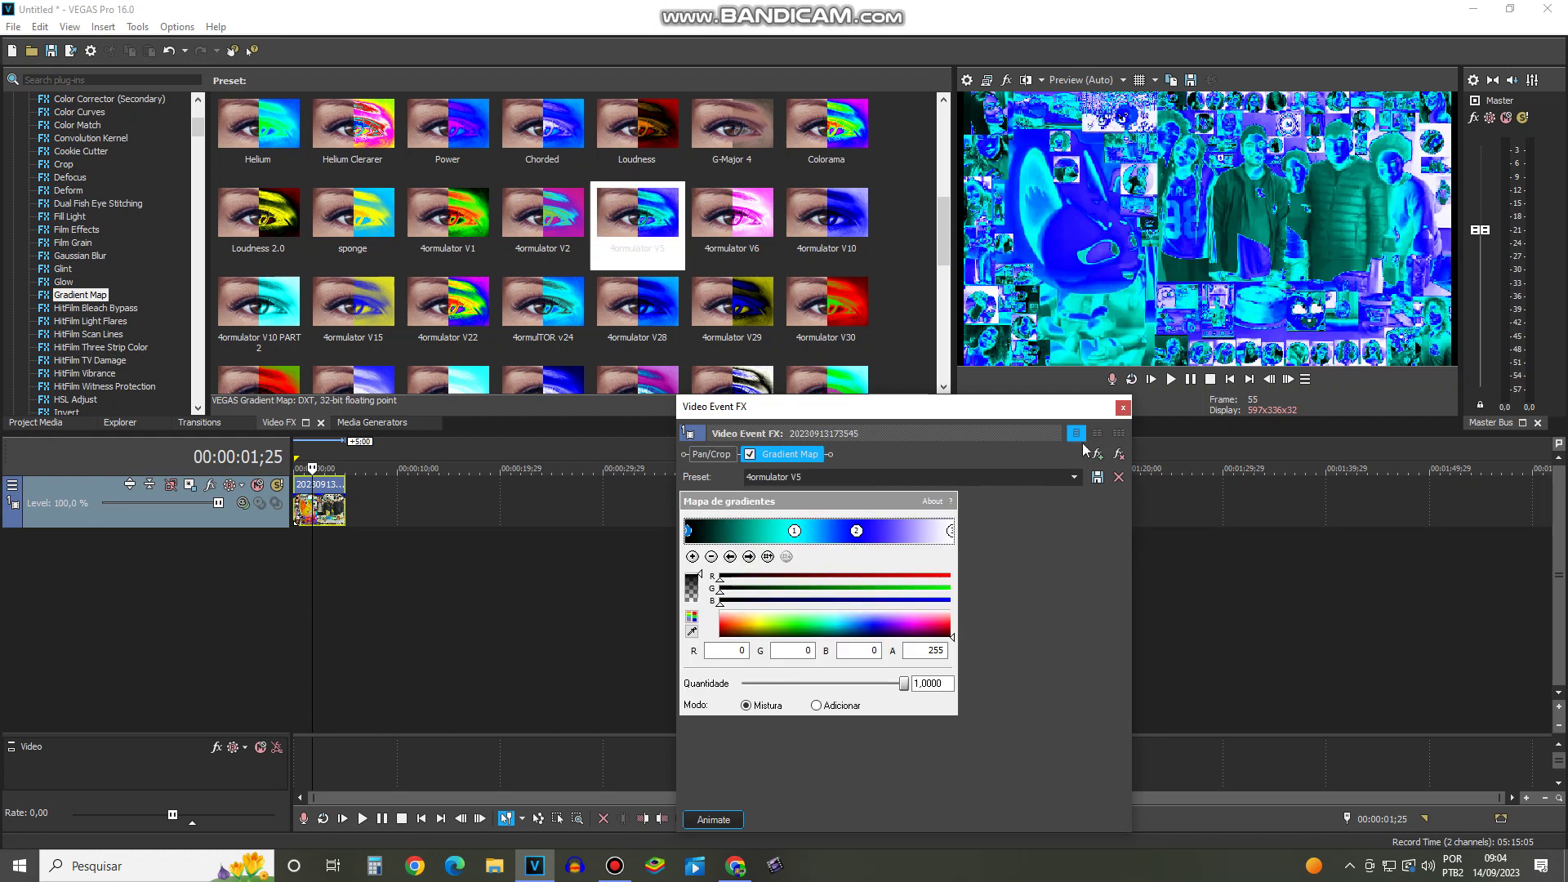
left_click(1119, 453)
Step: Preview the 4ormulator V6 and 4ormulator V10 Gradient Map presets on the video event, removing each one after viewing
left_click_drag(726, 228, 829, 344)
left_click_drag(927, 451, 931, 453)
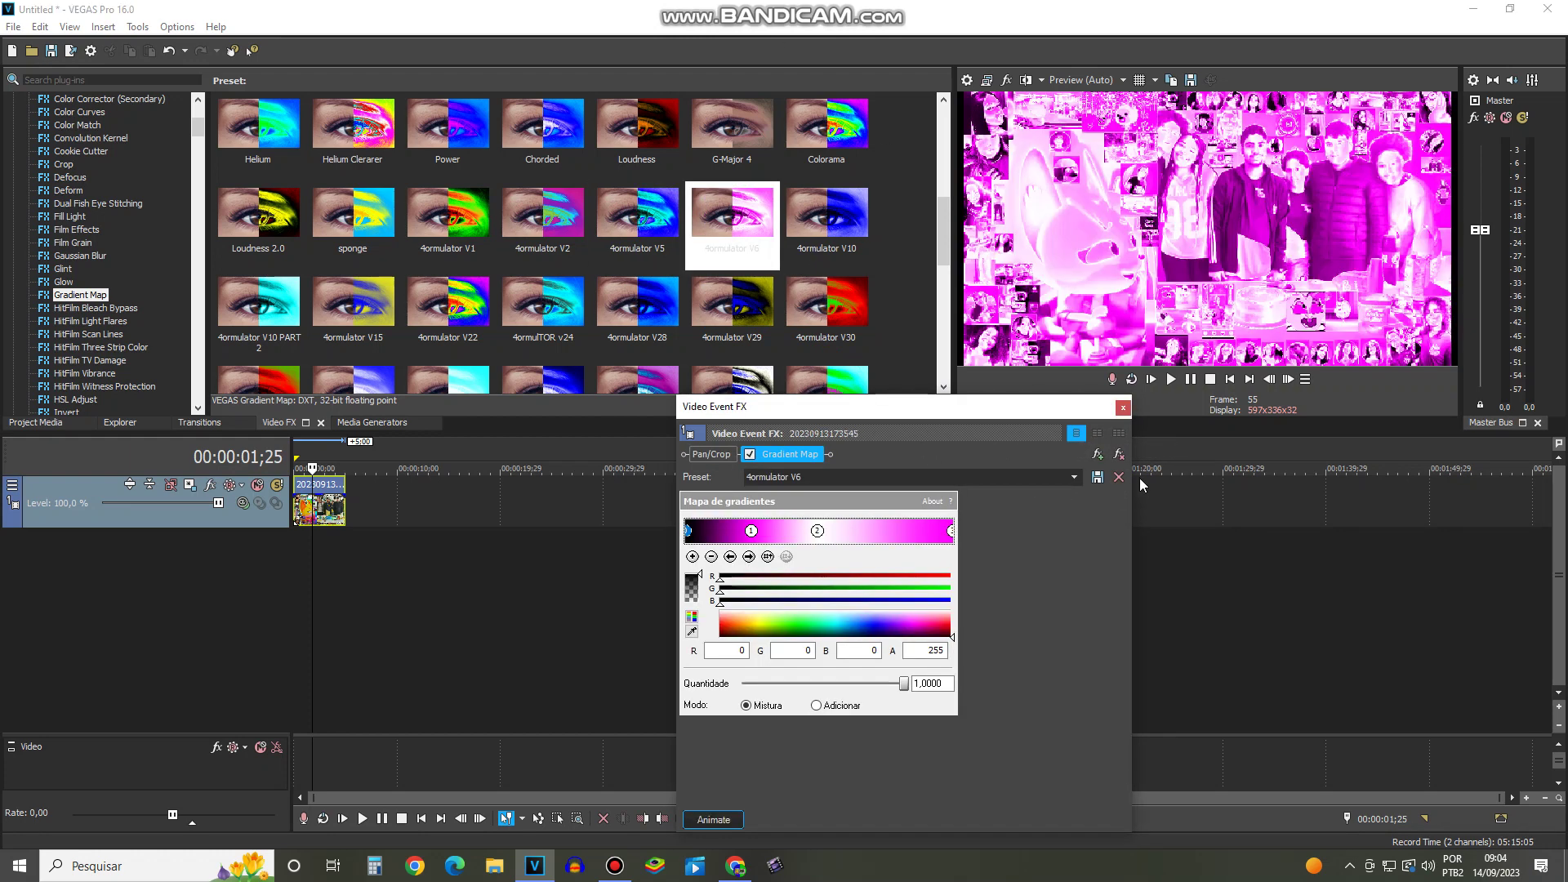
left_click(1120, 453)
left_click_drag(826, 216, 931, 454)
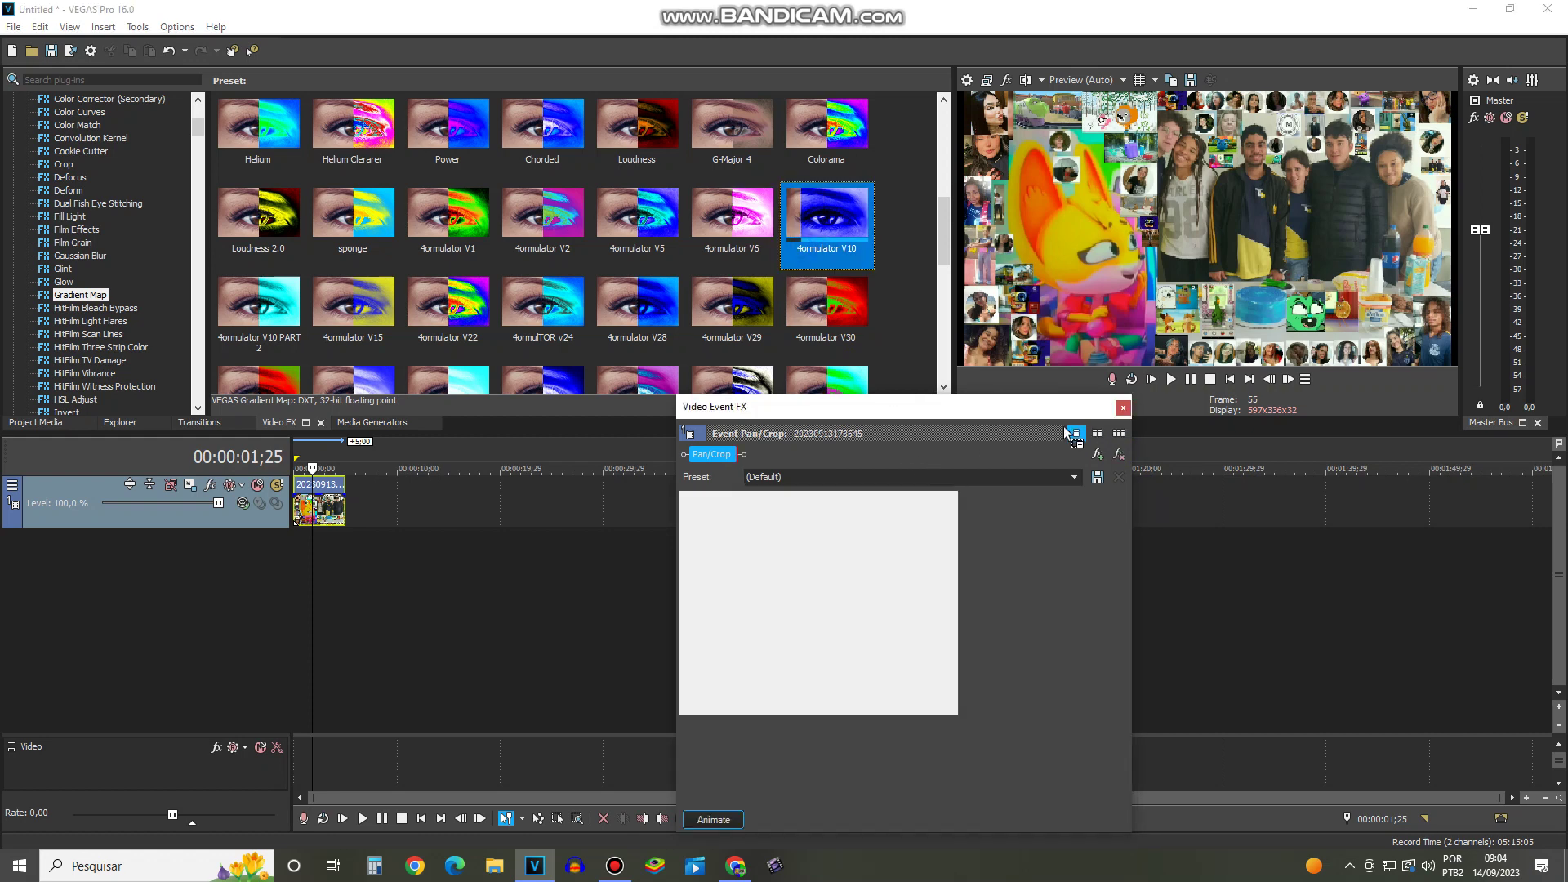
left_click(1119, 453)
Step: Try the 4ormulator V10 PART 2 preset on the video event and replace it with the 4ormulator V15 preset
left_click_drag(286, 314, 1013, 445)
left_click(1119, 453)
left_click_drag(377, 312, 800, 420)
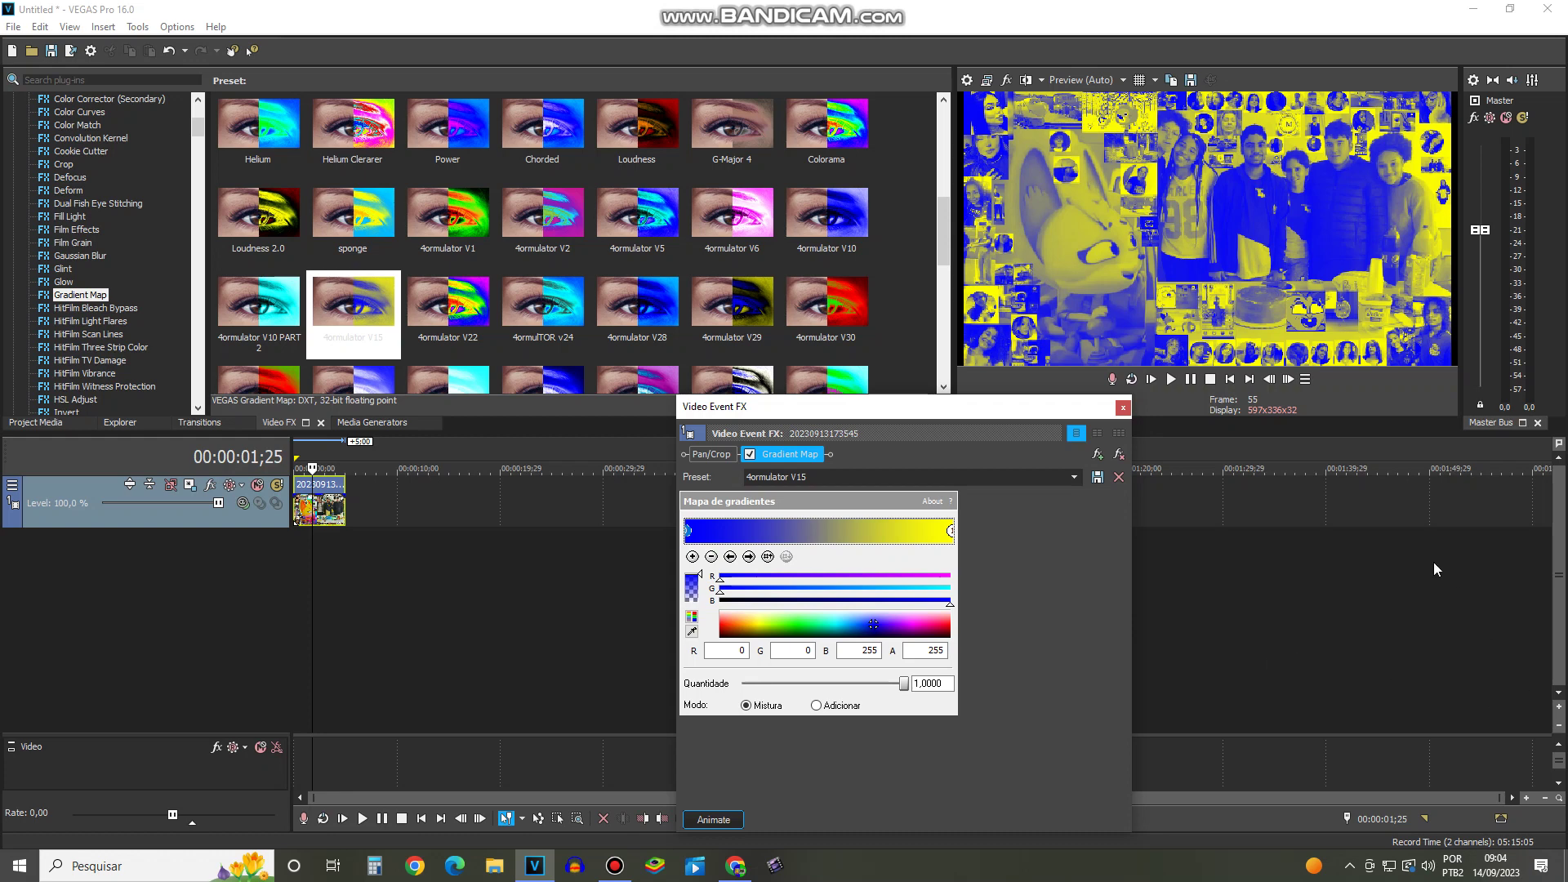
Step: Preview the 4ormulator V22 and 4ormulTOR v24 Gradient Map presets on the video event, removing each one after viewing
key("Right")
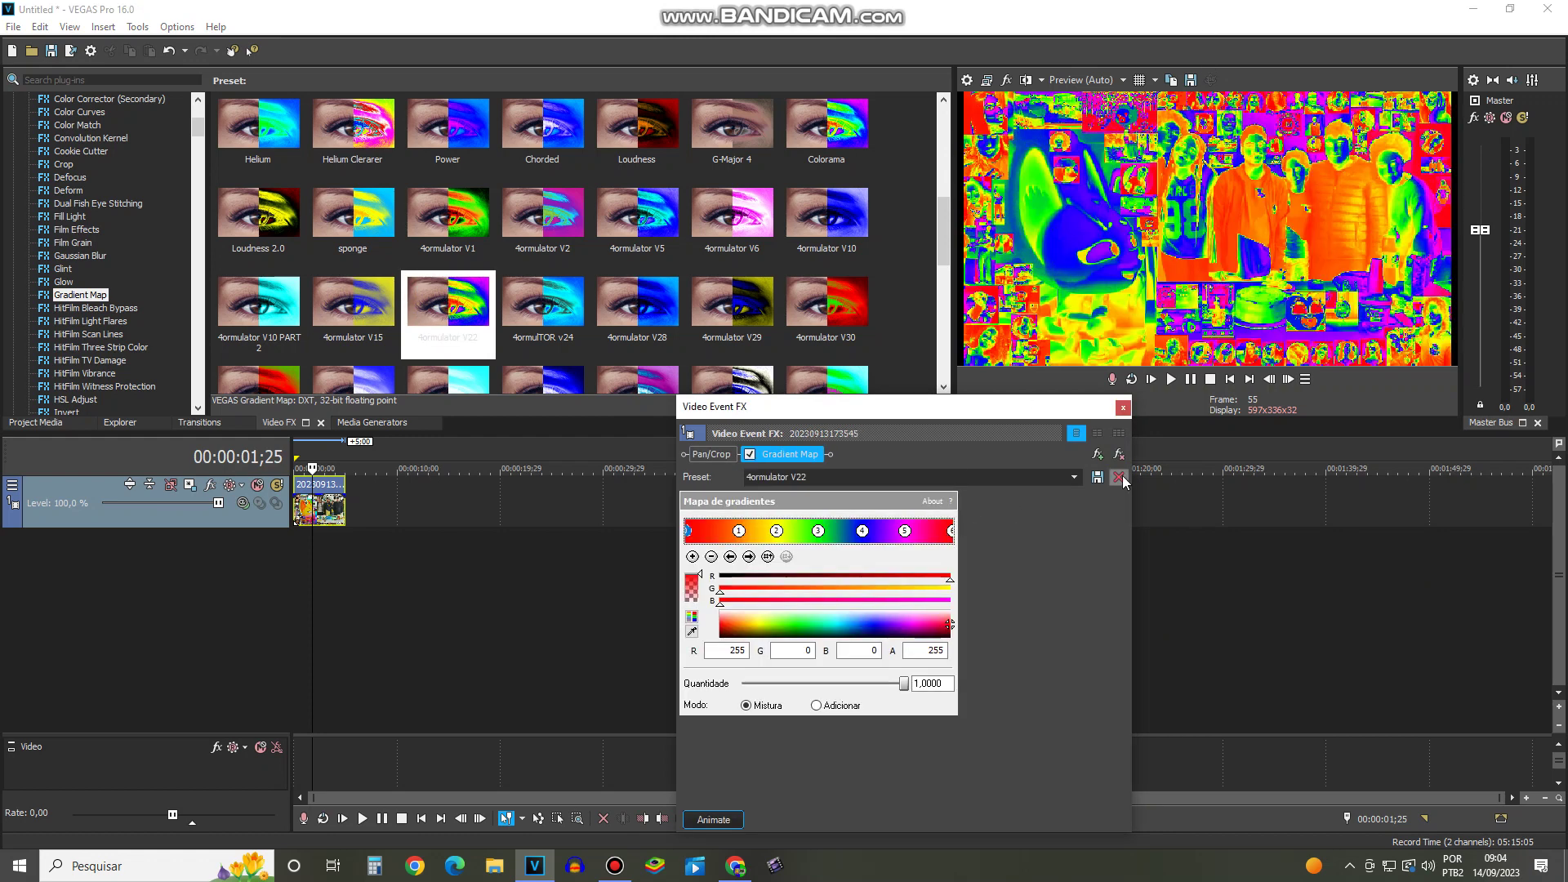
key("Right")
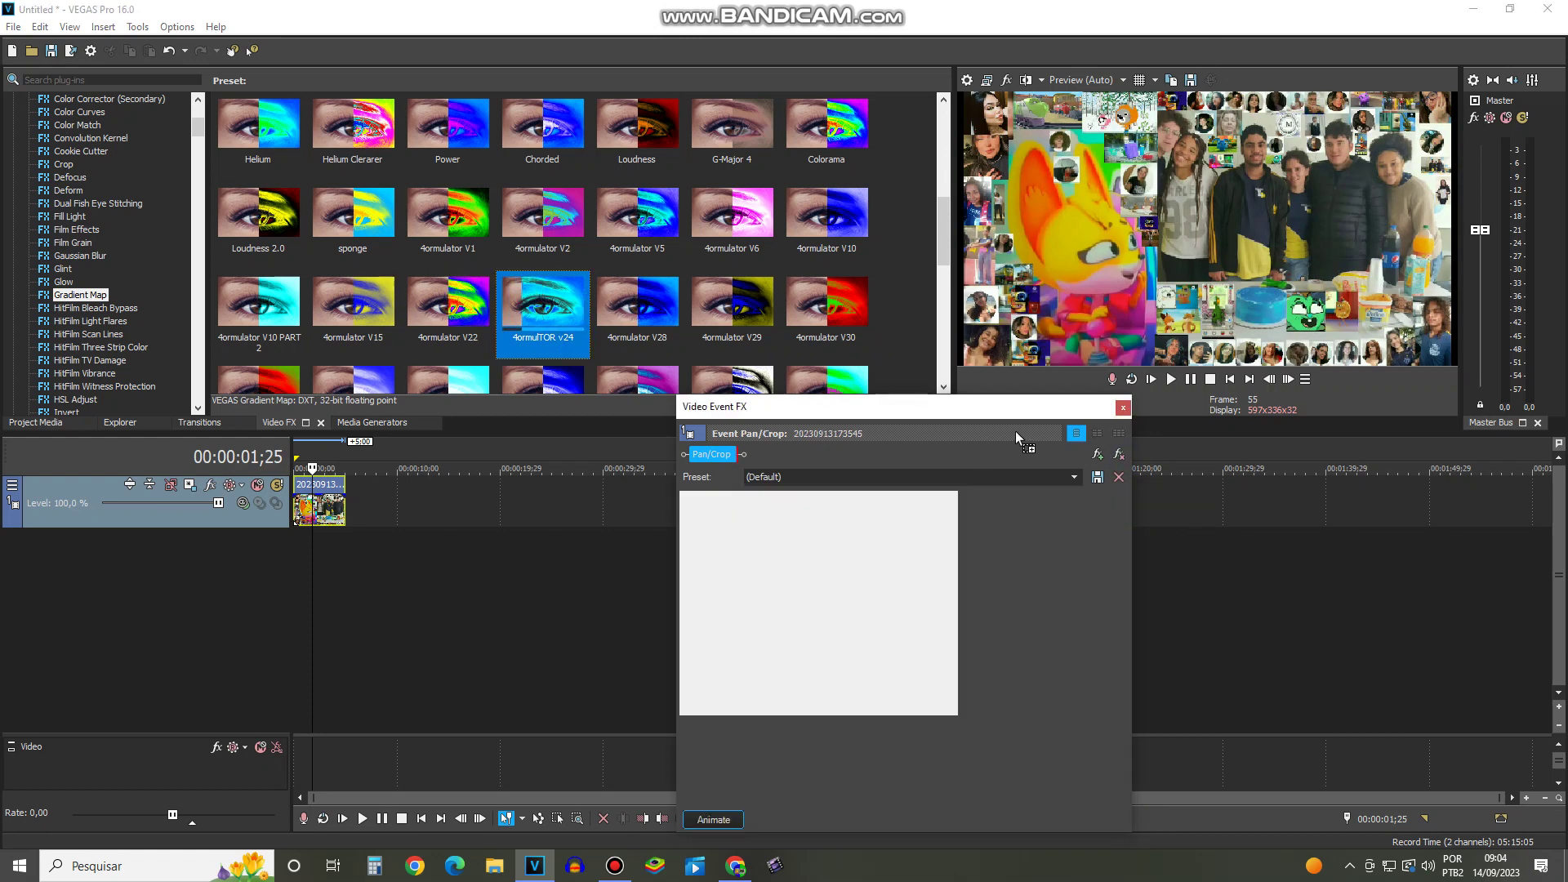
left_click(1118, 455)
Step: Preview the 4ormulator V28, 4ormulator V29 and 4ormulator V30 Gradient Map presets on the video event, removing each one after viewing
left_click_drag(637, 318, 645, 330)
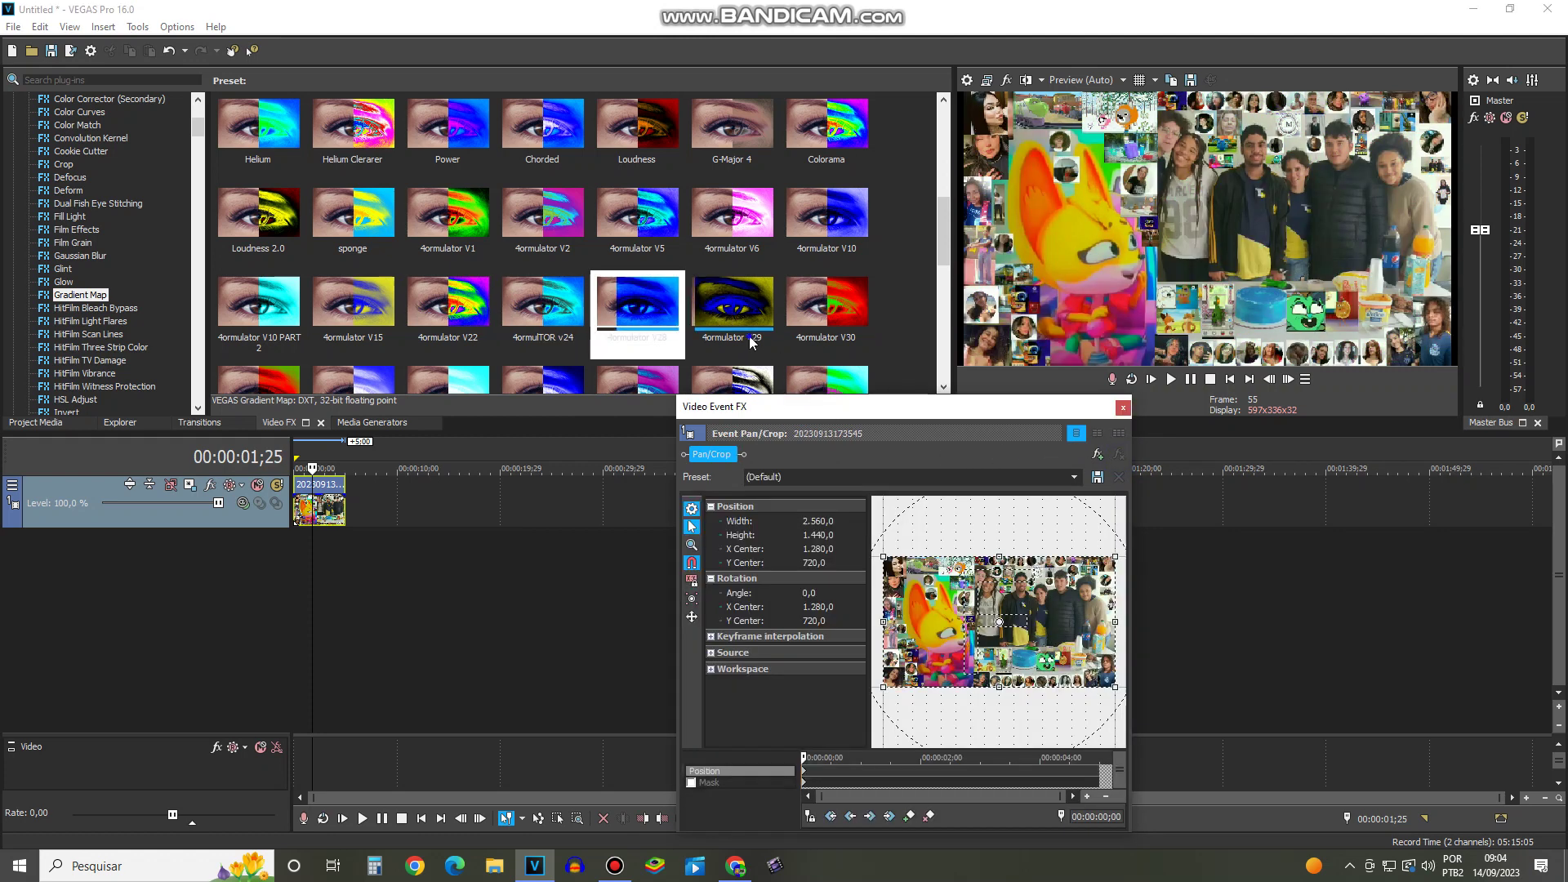
key("Right")
left_click_drag(946, 456, 1111, 451)
left_click(1118, 455)
key("Right")
left_click(1118, 455)
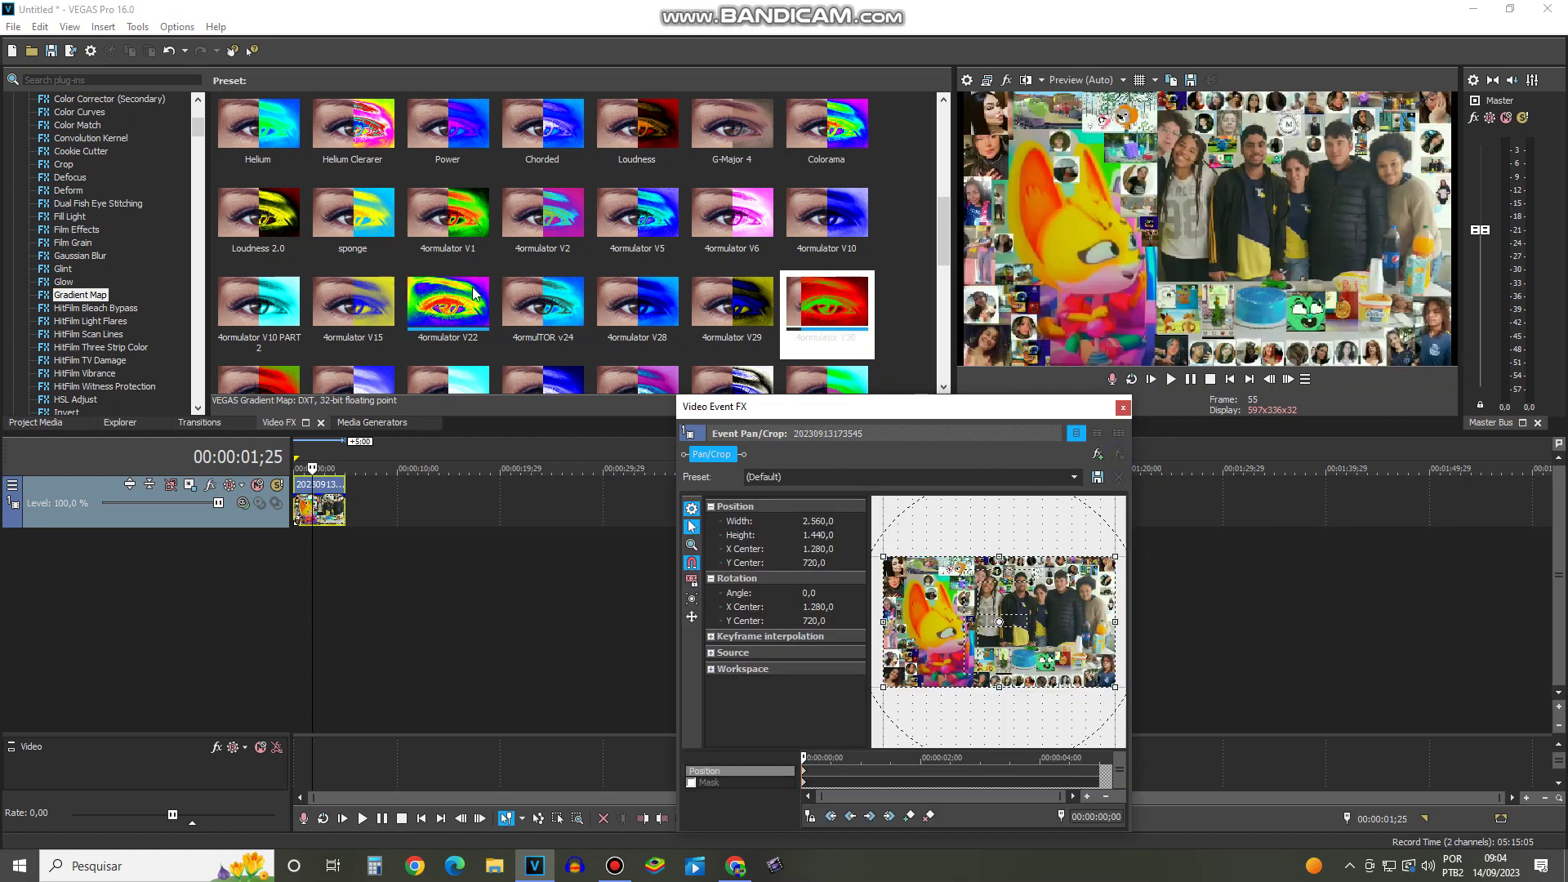
scroll(490, 245, "down", 3)
left_click_drag(257, 224, 399, 285)
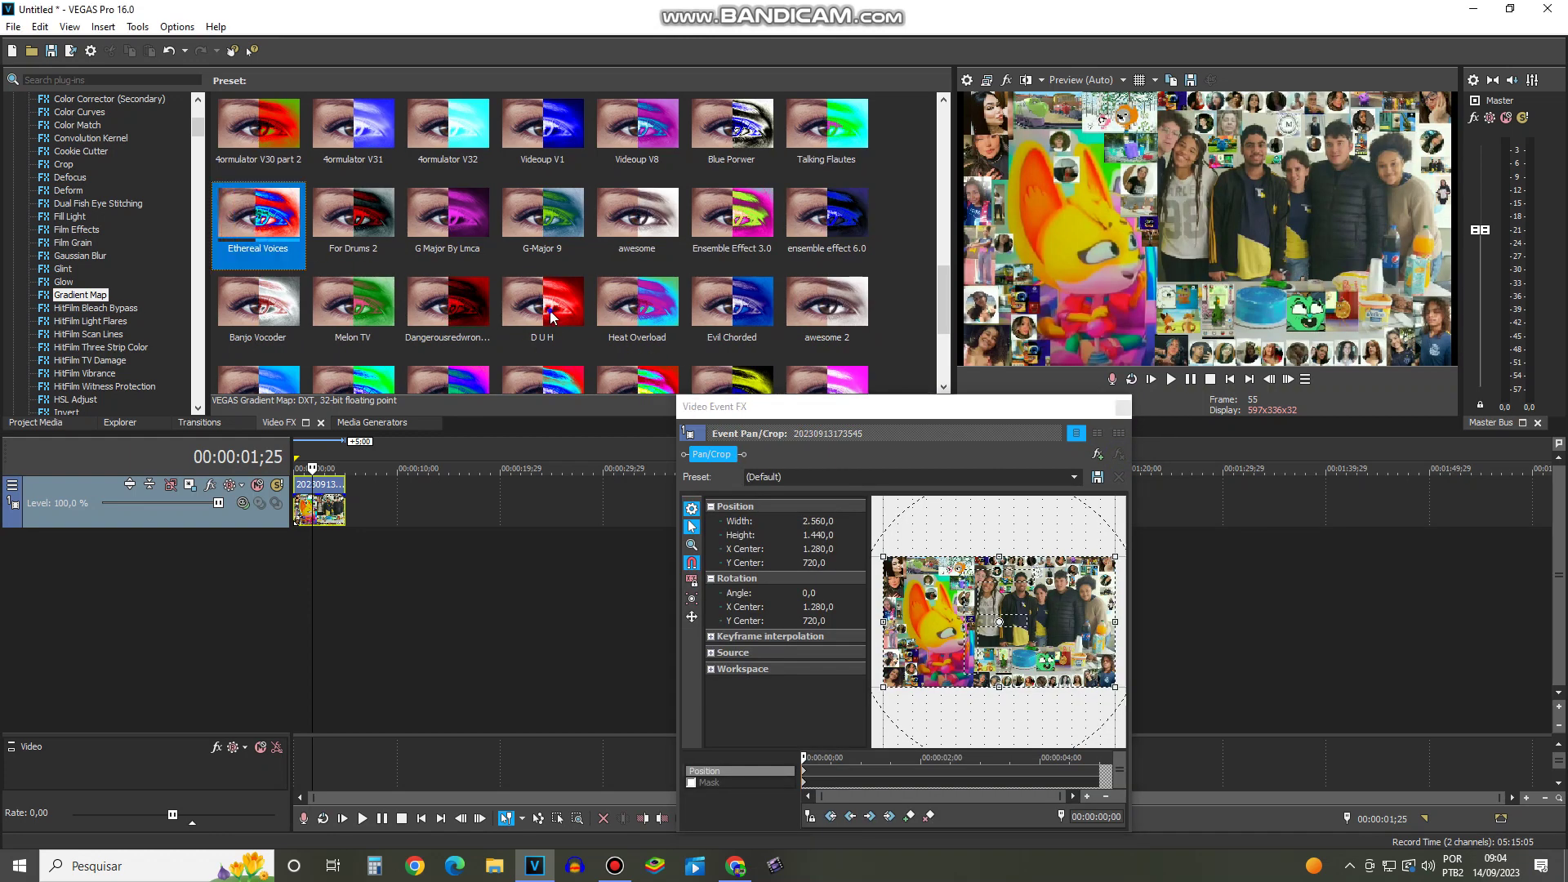
left_click_drag(558, 321, 508, 271)
scroll(376, 326, "up", 2)
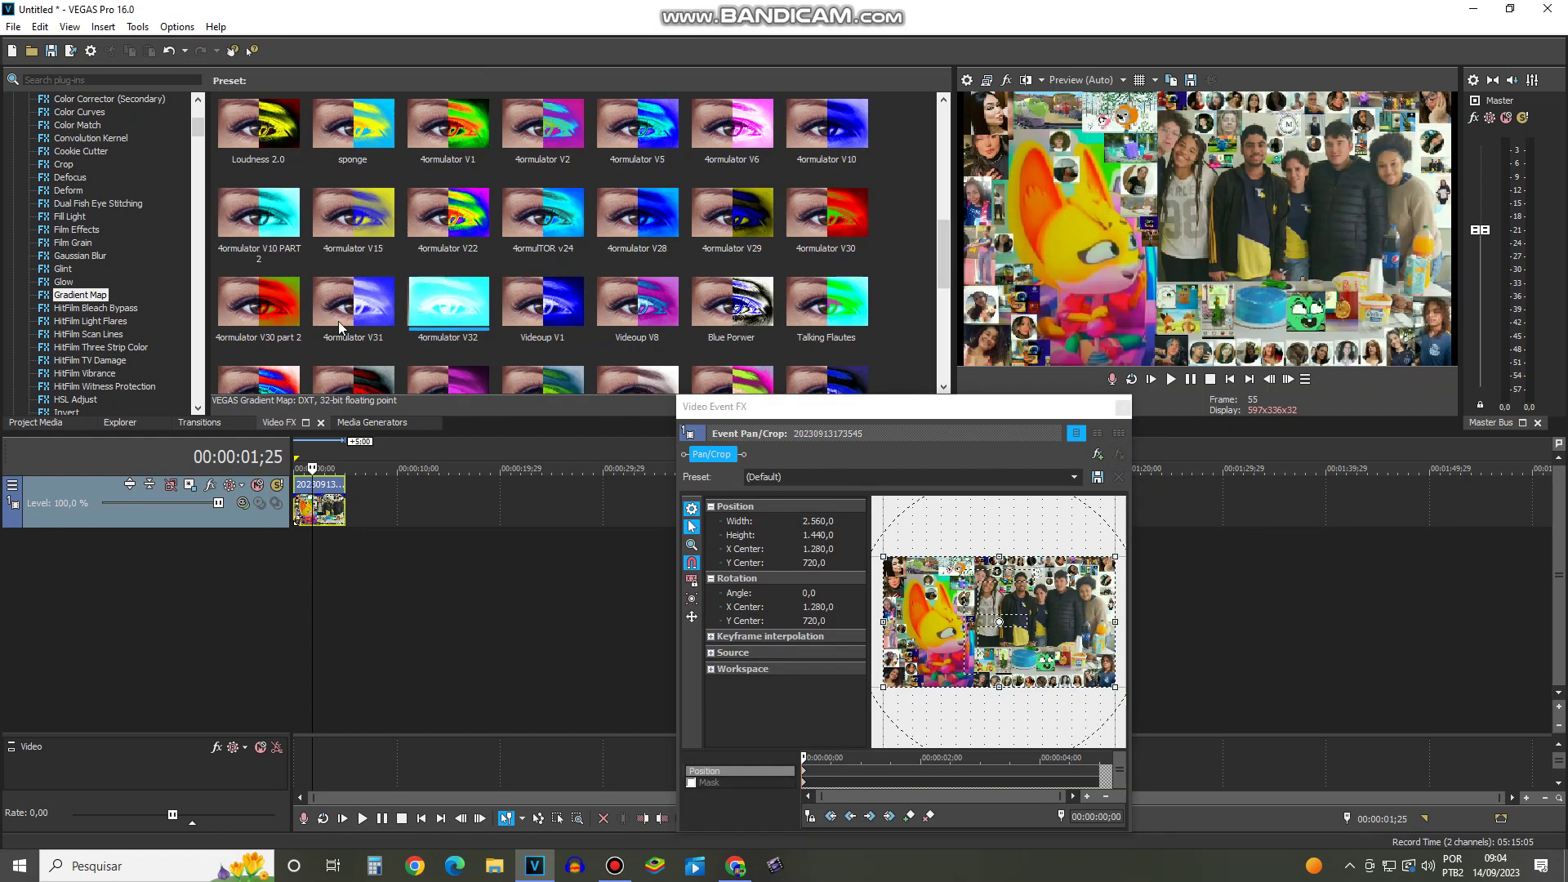
Step: Preview the 4ormulator V30 part 2 and 4ormulator V31 Gradient Map presets on the video event, removing each one after viewing
left_click_drag(260, 304, 954, 454)
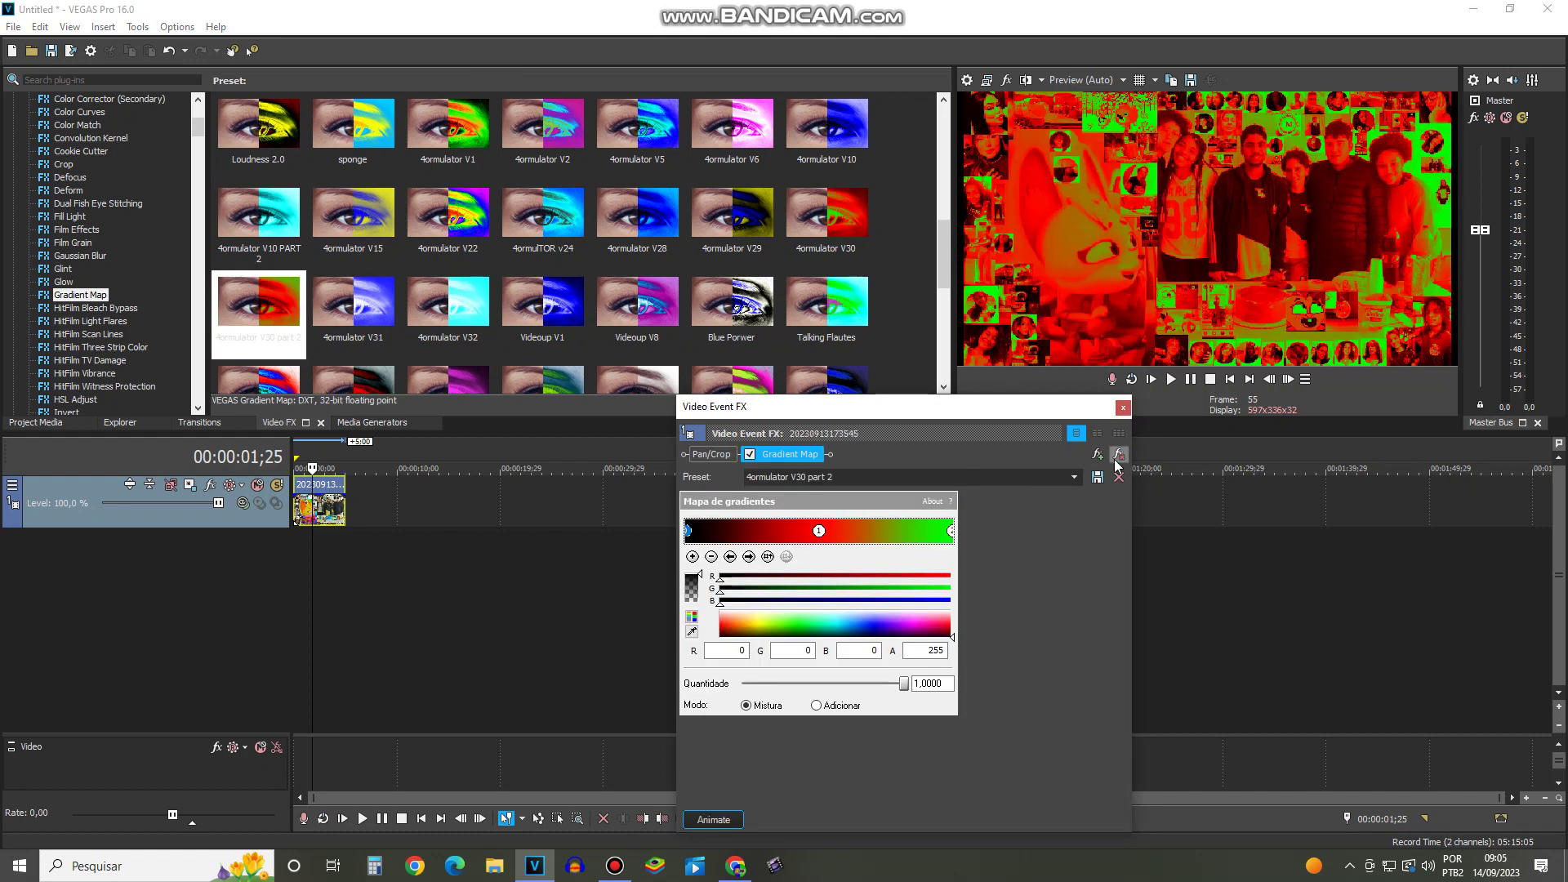
left_click(1118, 455)
left_click_drag(353, 303, 828, 446)
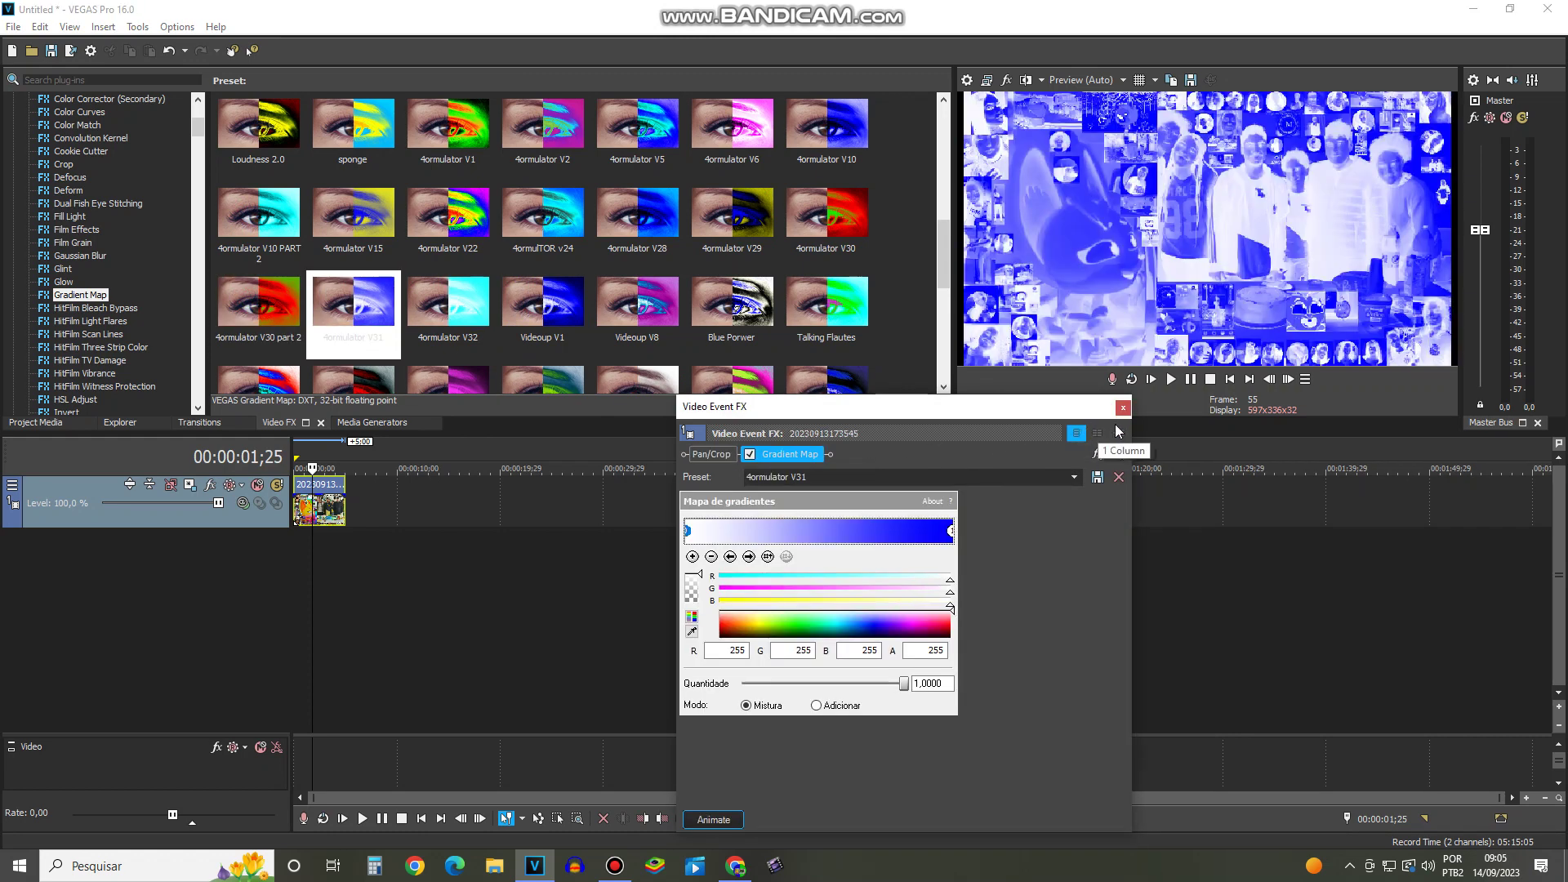
left_click(1118, 455)
Step: Preview the 4ormulator V32 and Videoup V1 Gradient Map presets on the video event, removing each one after viewing
left_click_drag(449, 307, 1078, 463)
left_click(1118, 455)
left_click_drag(542, 306, 851, 419)
left_click(1118, 455)
Step: Preview the Videoup V8, Blue Porwer and Talking Flautes Gradient Map presets on the video event, removing each one after viewing
left_click_drag(637, 307, 1065, 446)
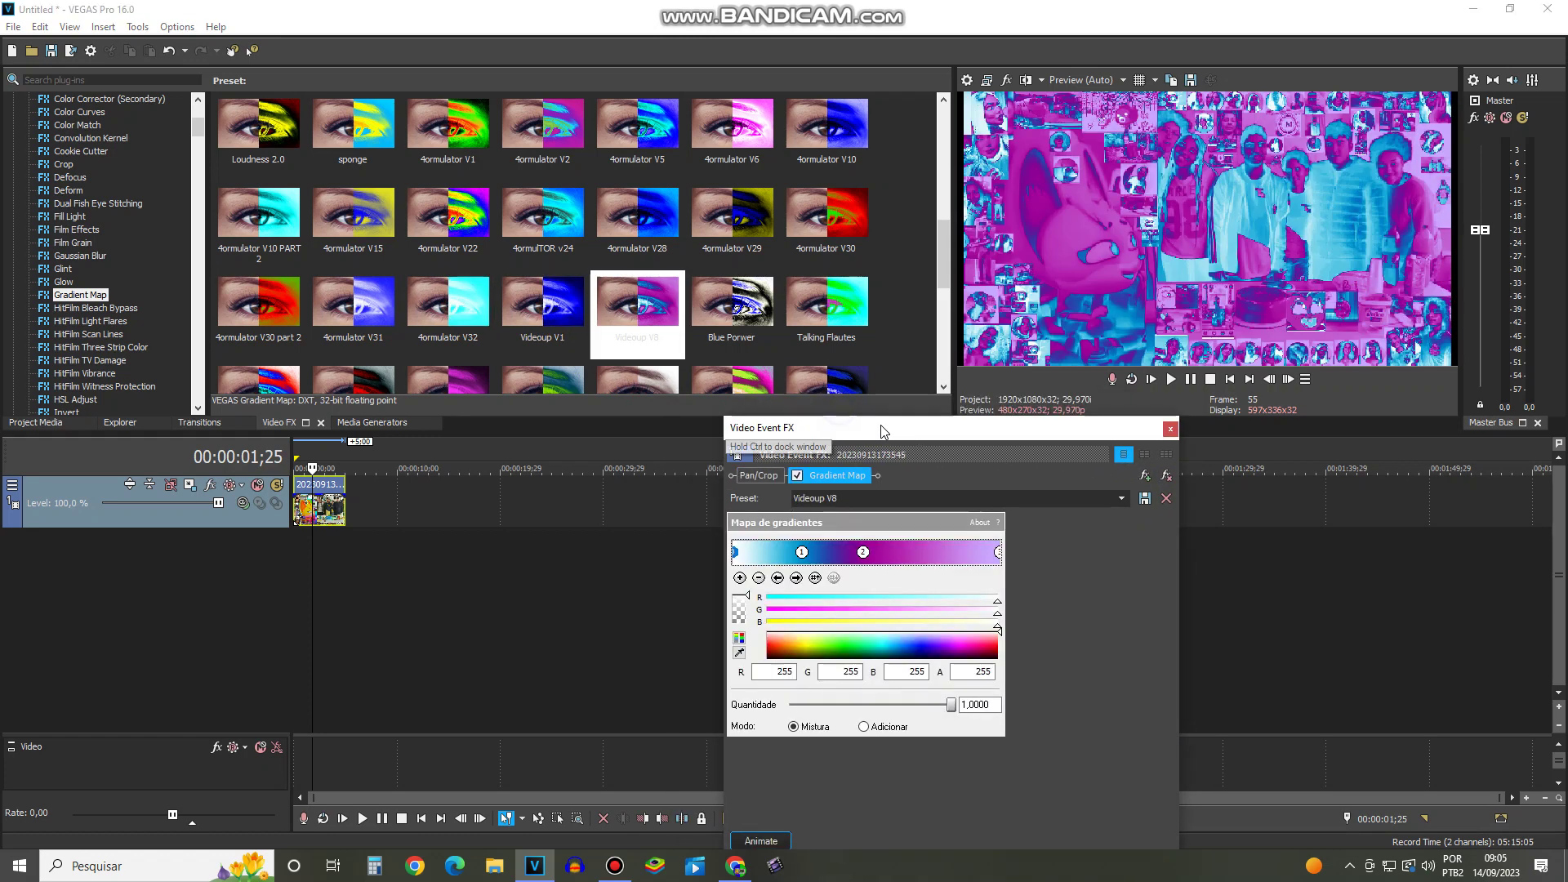
left_click(1167, 478)
left_click_drag(731, 309, 1065, 448)
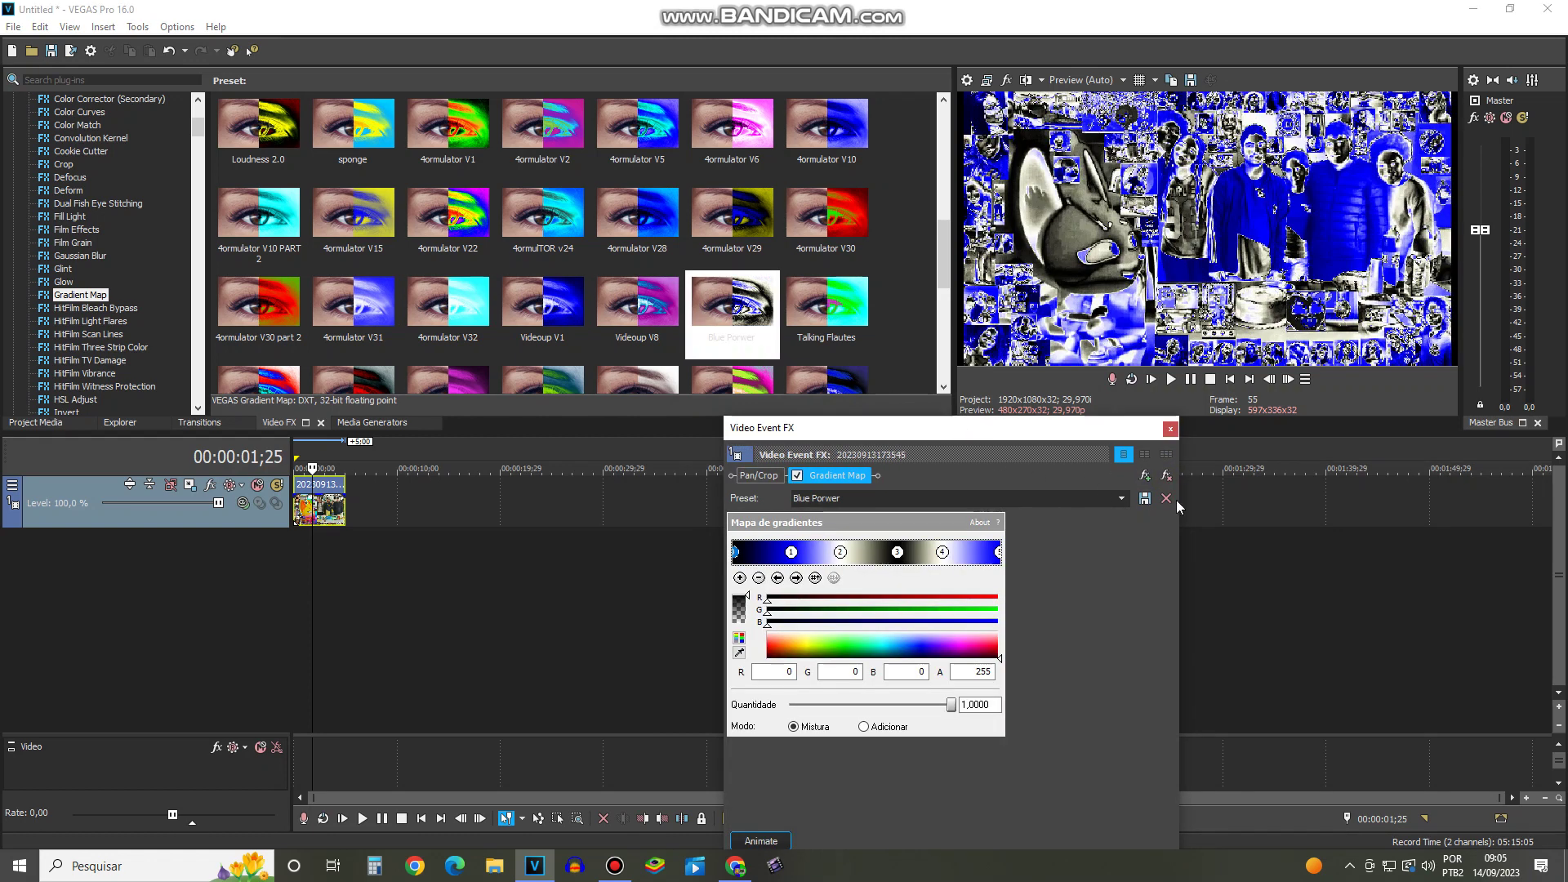
left_click(1166, 475)
left_click_drag(824, 309, 1065, 447)
left_click(1166, 475)
Step: Preview the Ethereal Voices and For Drums 2 Gradient Map presets on the video event, removing each one after viewing
scroll(359, 249, "down", 2)
left_click_drag(258, 219, 1074, 472)
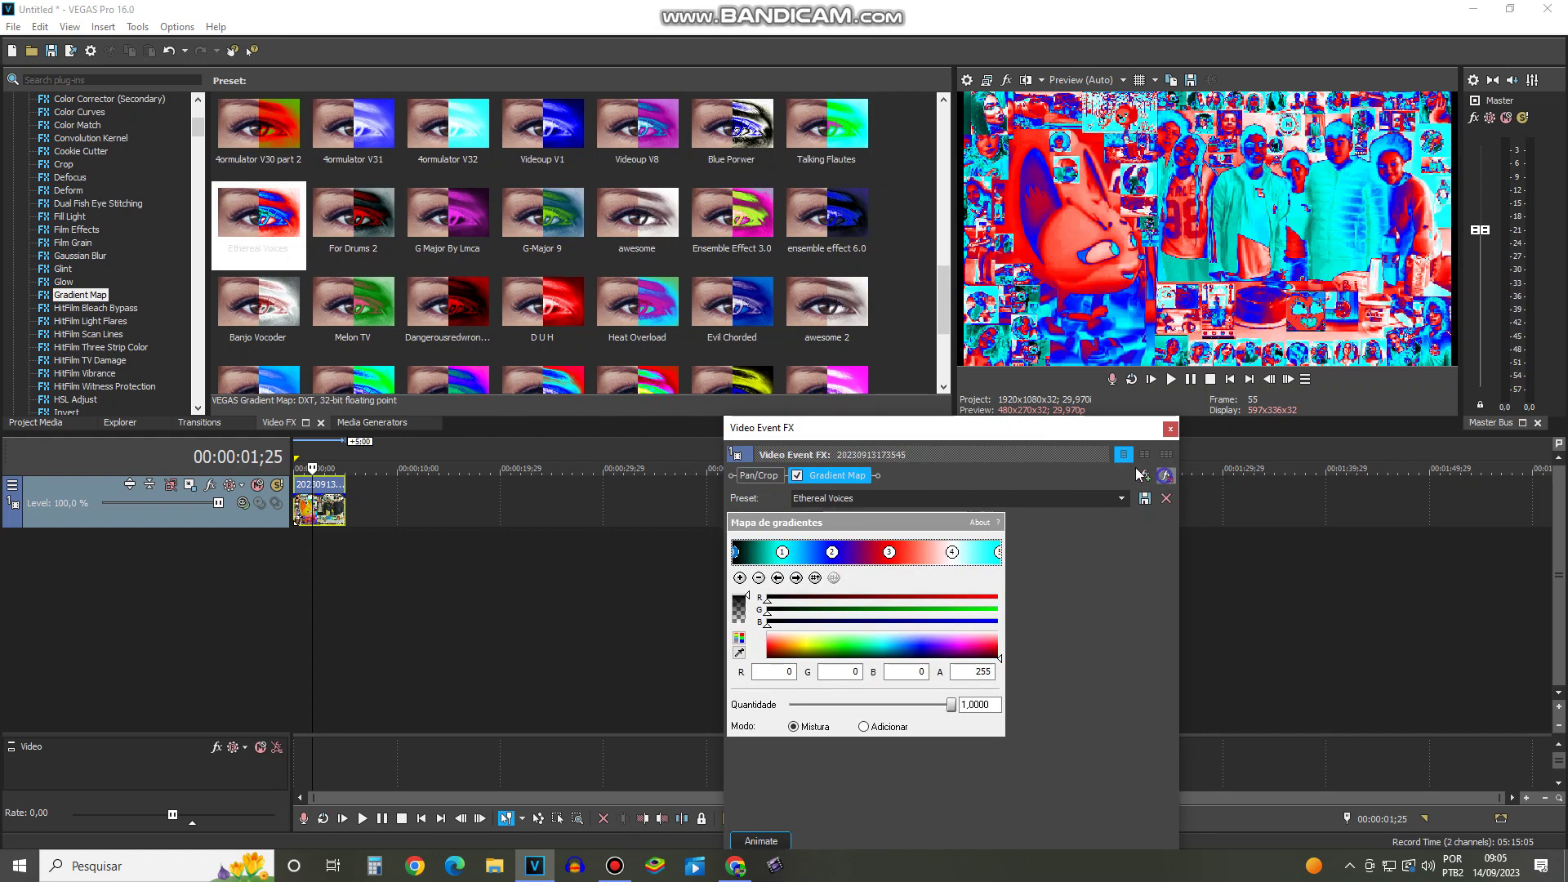
left_click(1166, 475)
left_click_drag(353, 219, 980, 456)
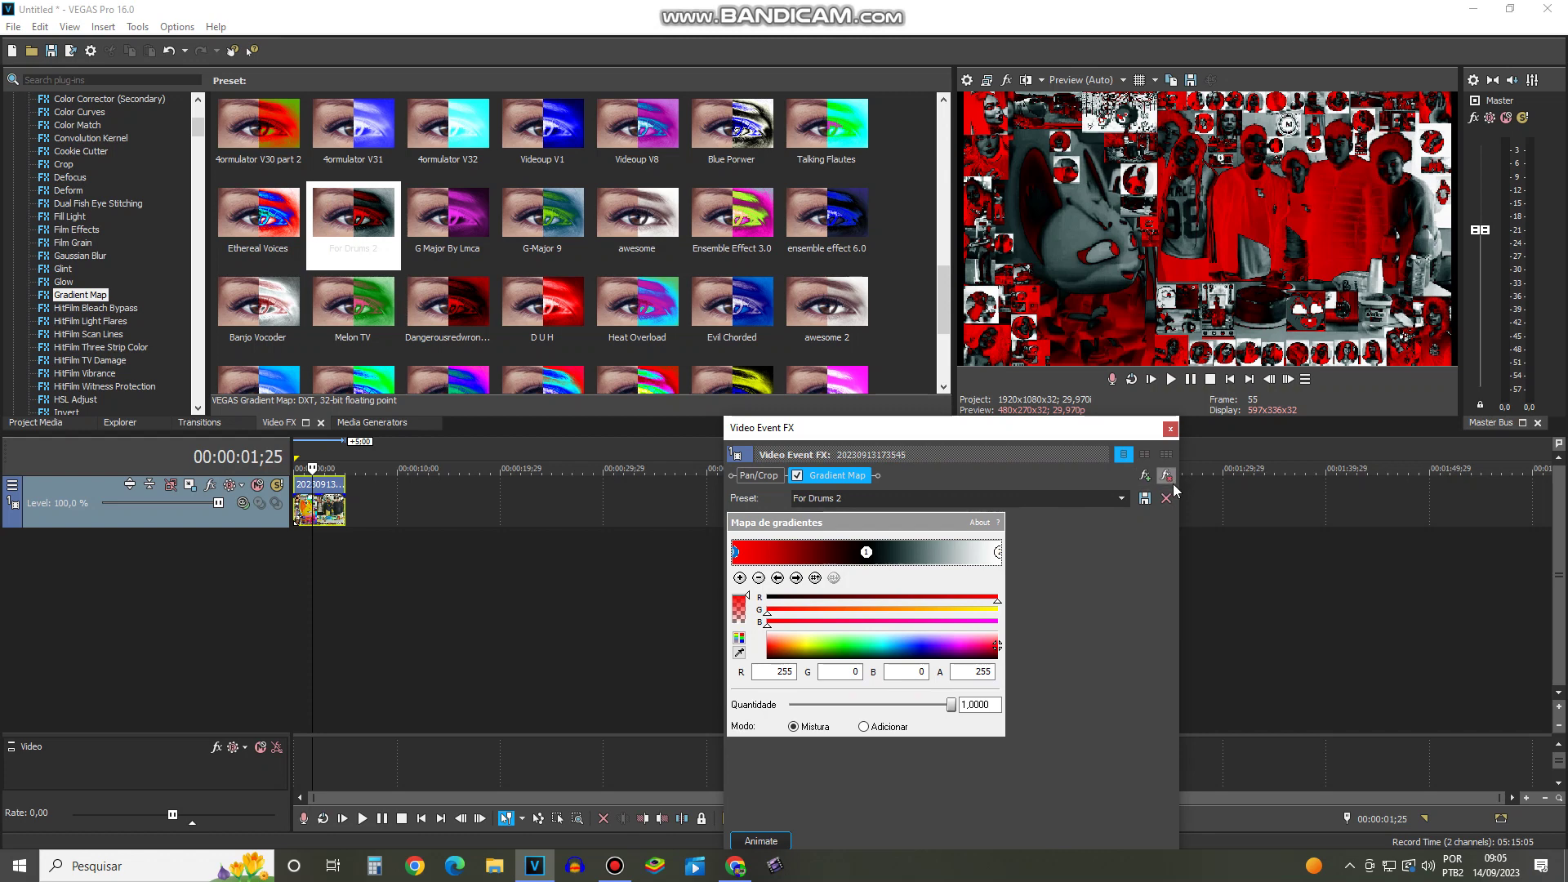
left_click(1166, 475)
Step: Preview the G Major By Lmca and G-Major 9 Gradient Map presets on the video event, removing each one after viewing
left_click_drag(542, 308, 864, 397)
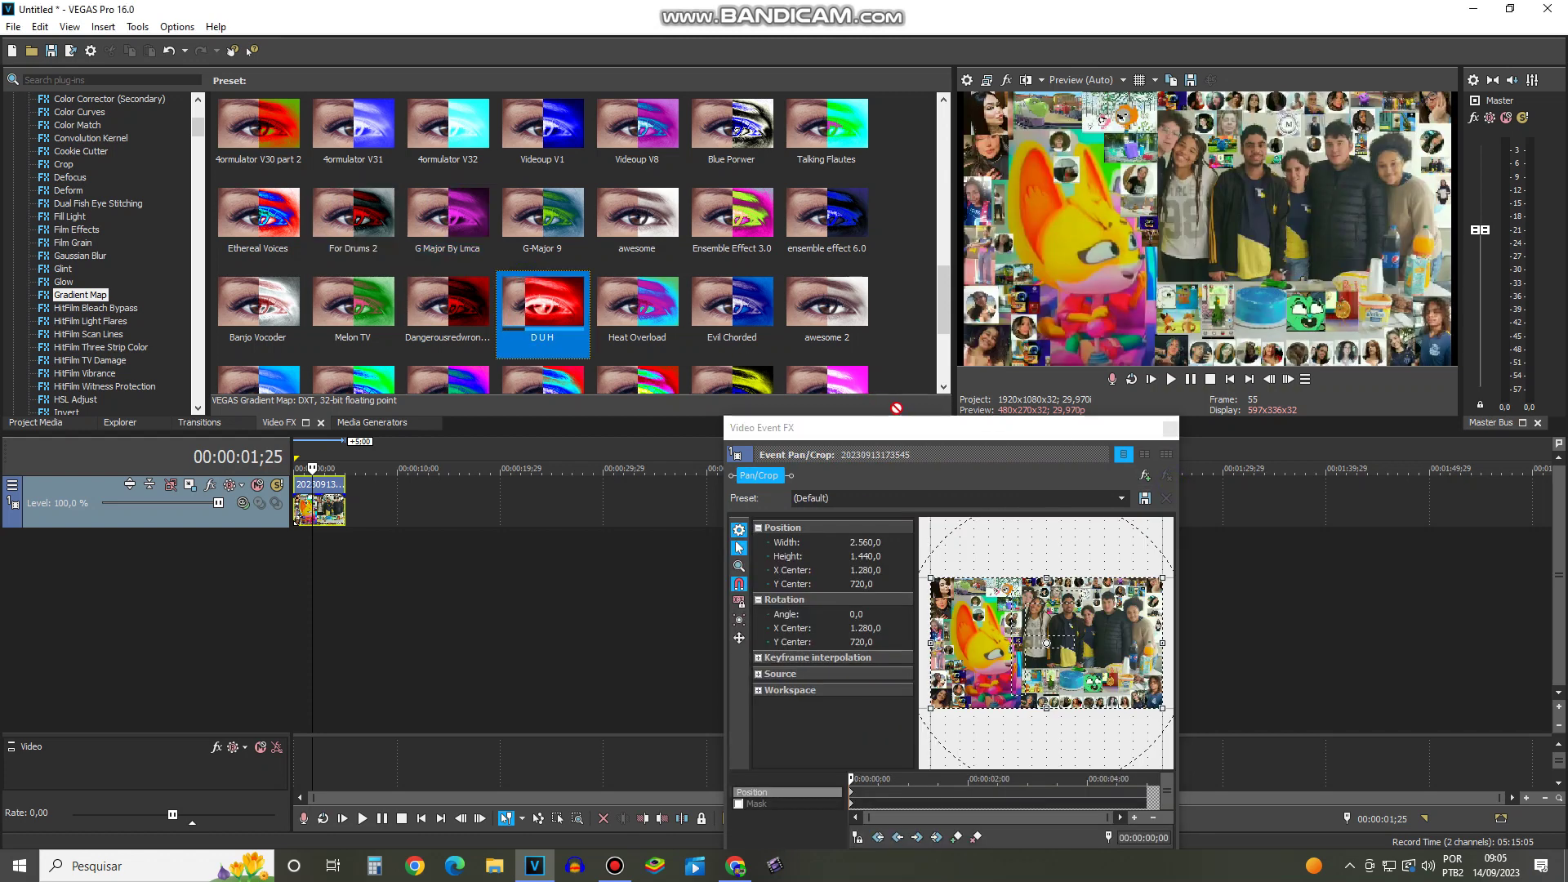
left_click_drag(480, 251, 1037, 459)
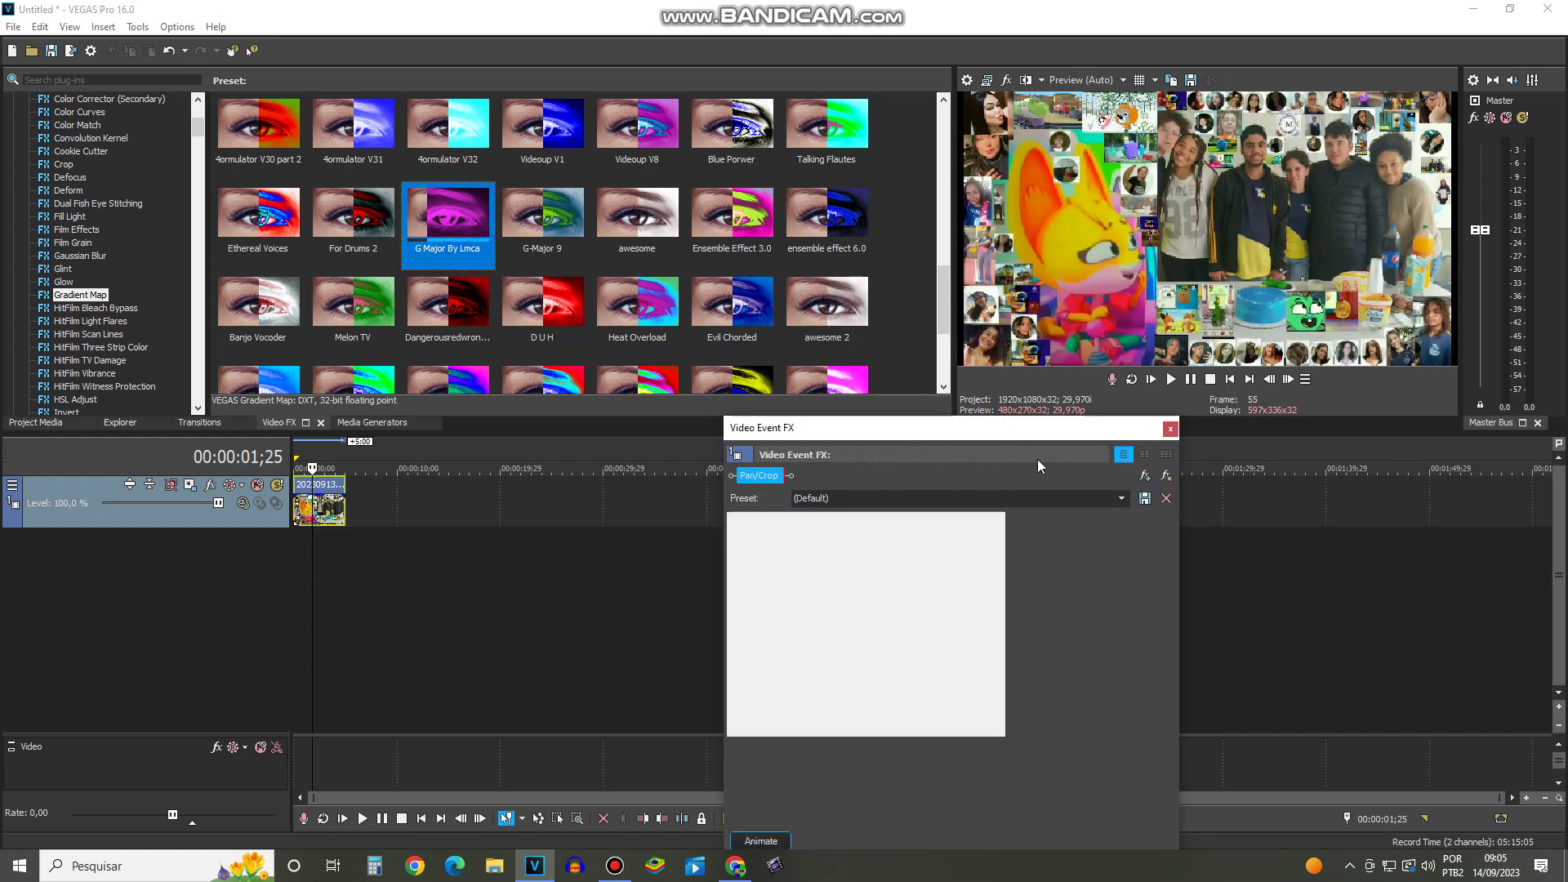
left_click(1168, 477)
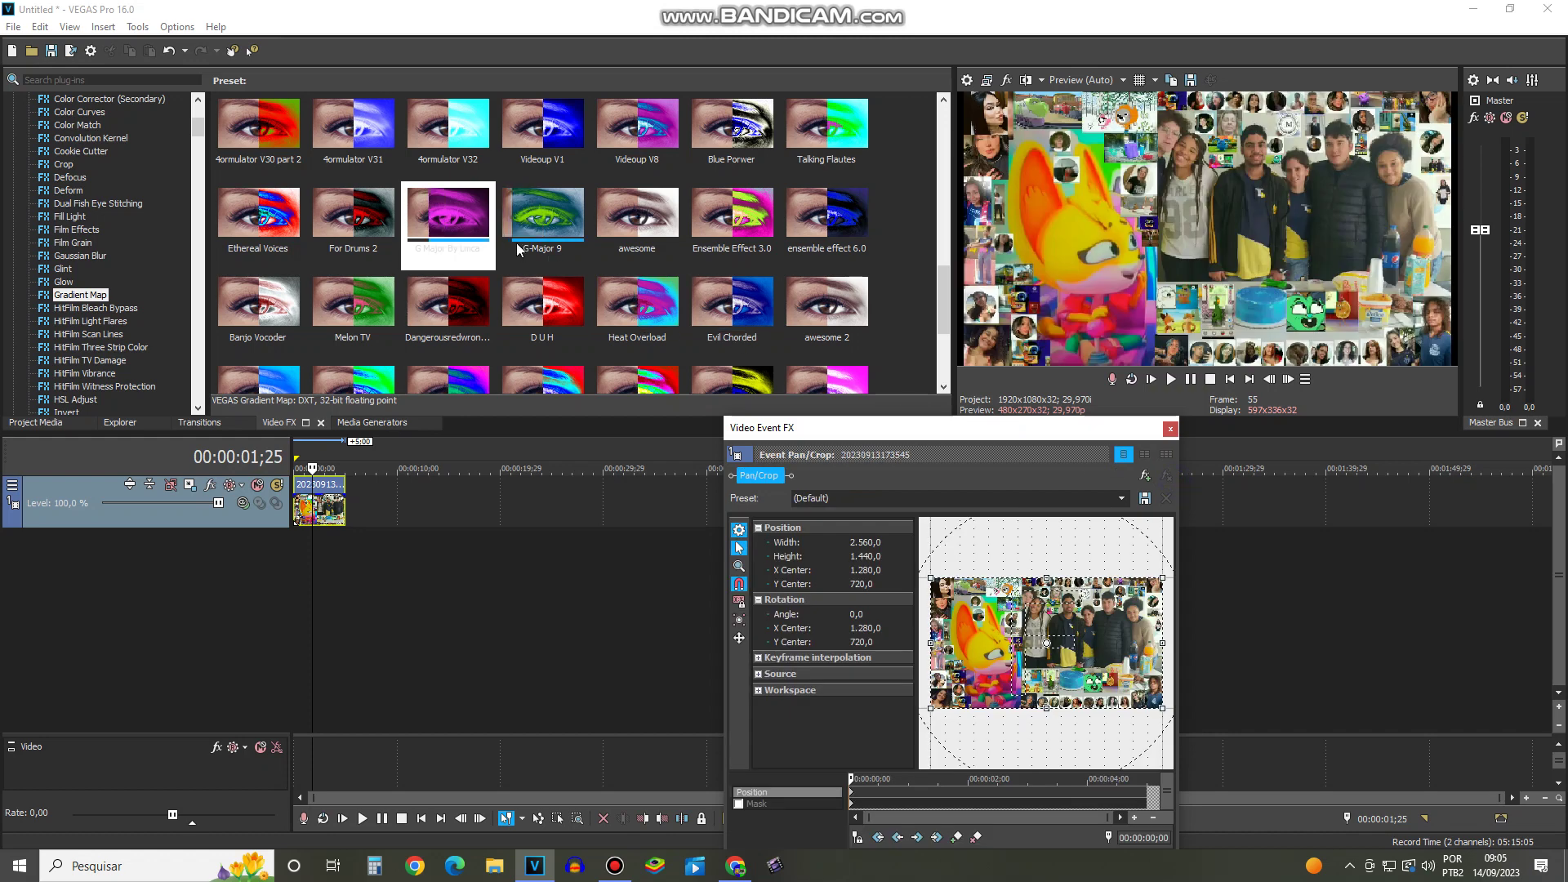
left_click_drag(539, 242, 964, 439)
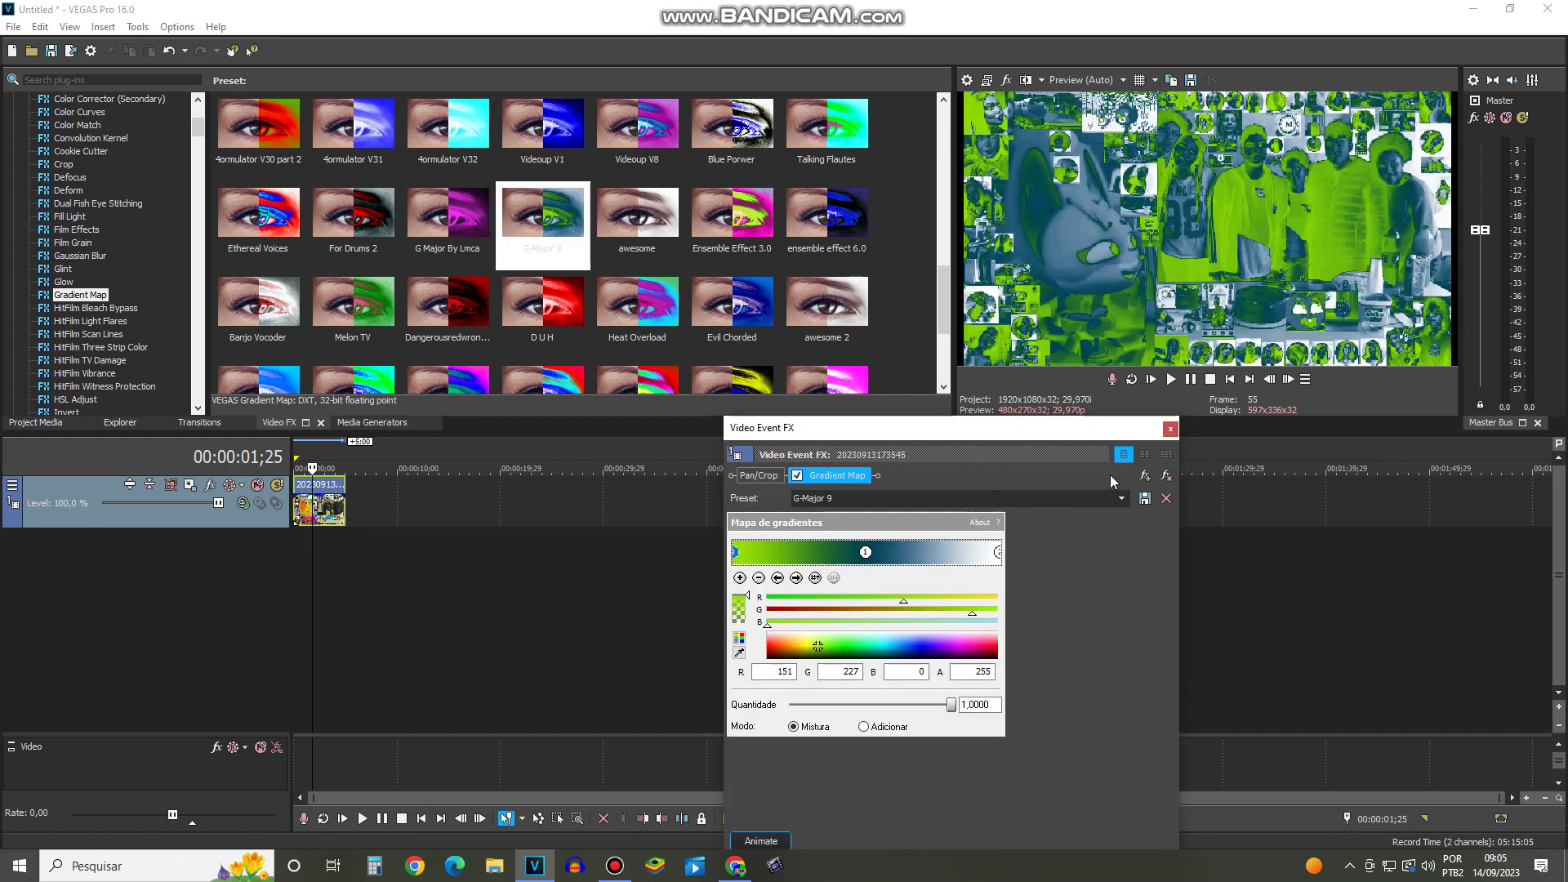
left_click(1168, 477)
Step: Preview the Ensemble Effect 3.0, ensemble effect 6.0 and Banjo Vocoder Gradient Map presets on the video event, removing each one after viewing
left_click_drag(731, 220, 948, 448)
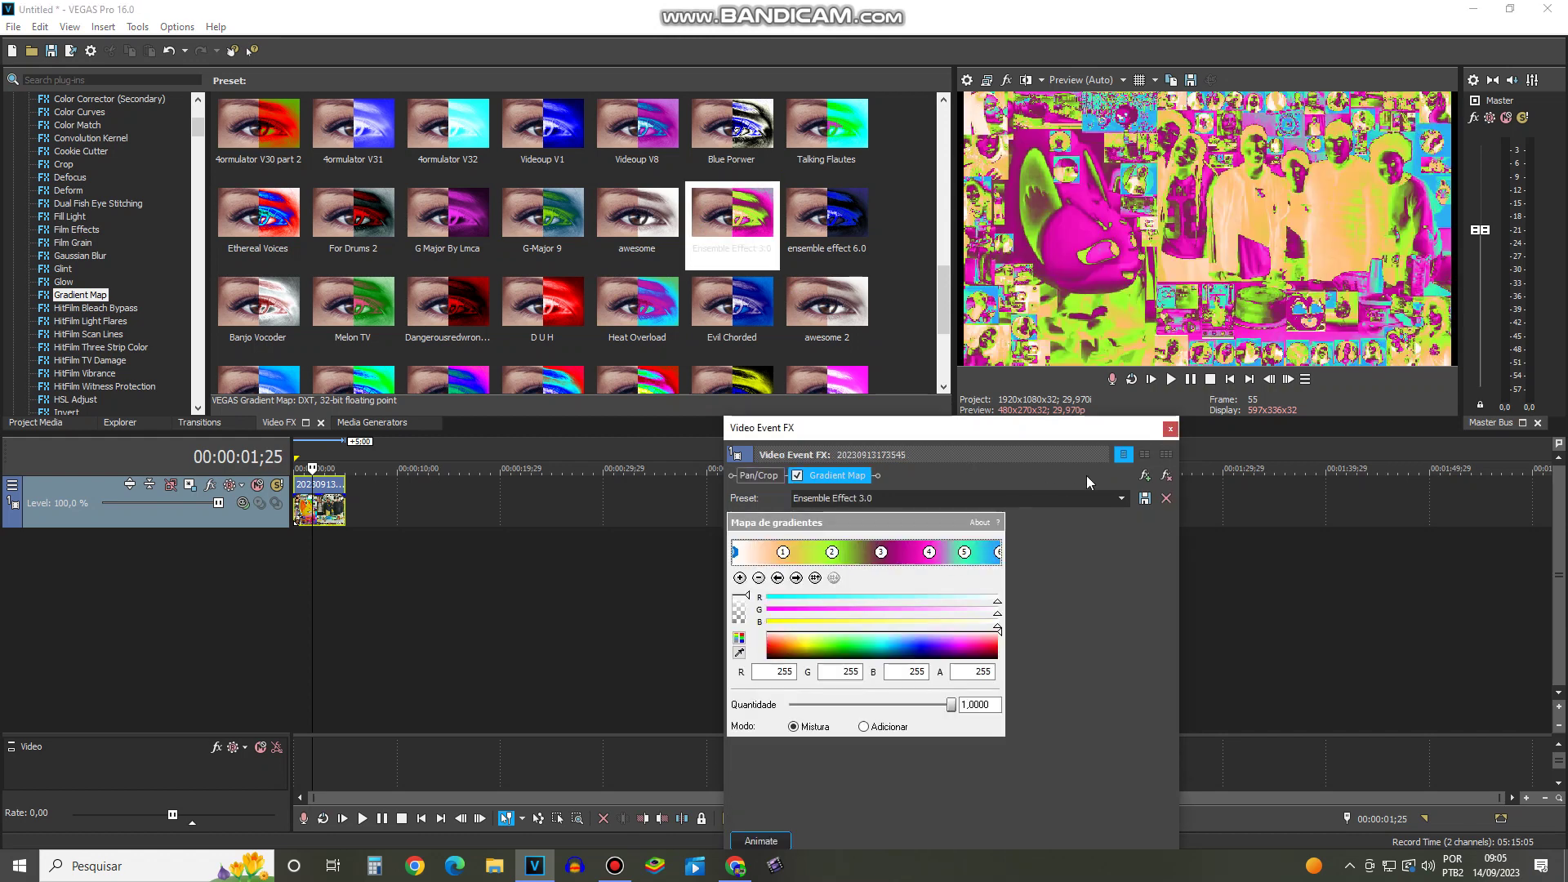
left_click(1165, 477)
left_click_drag(827, 220, 1004, 461)
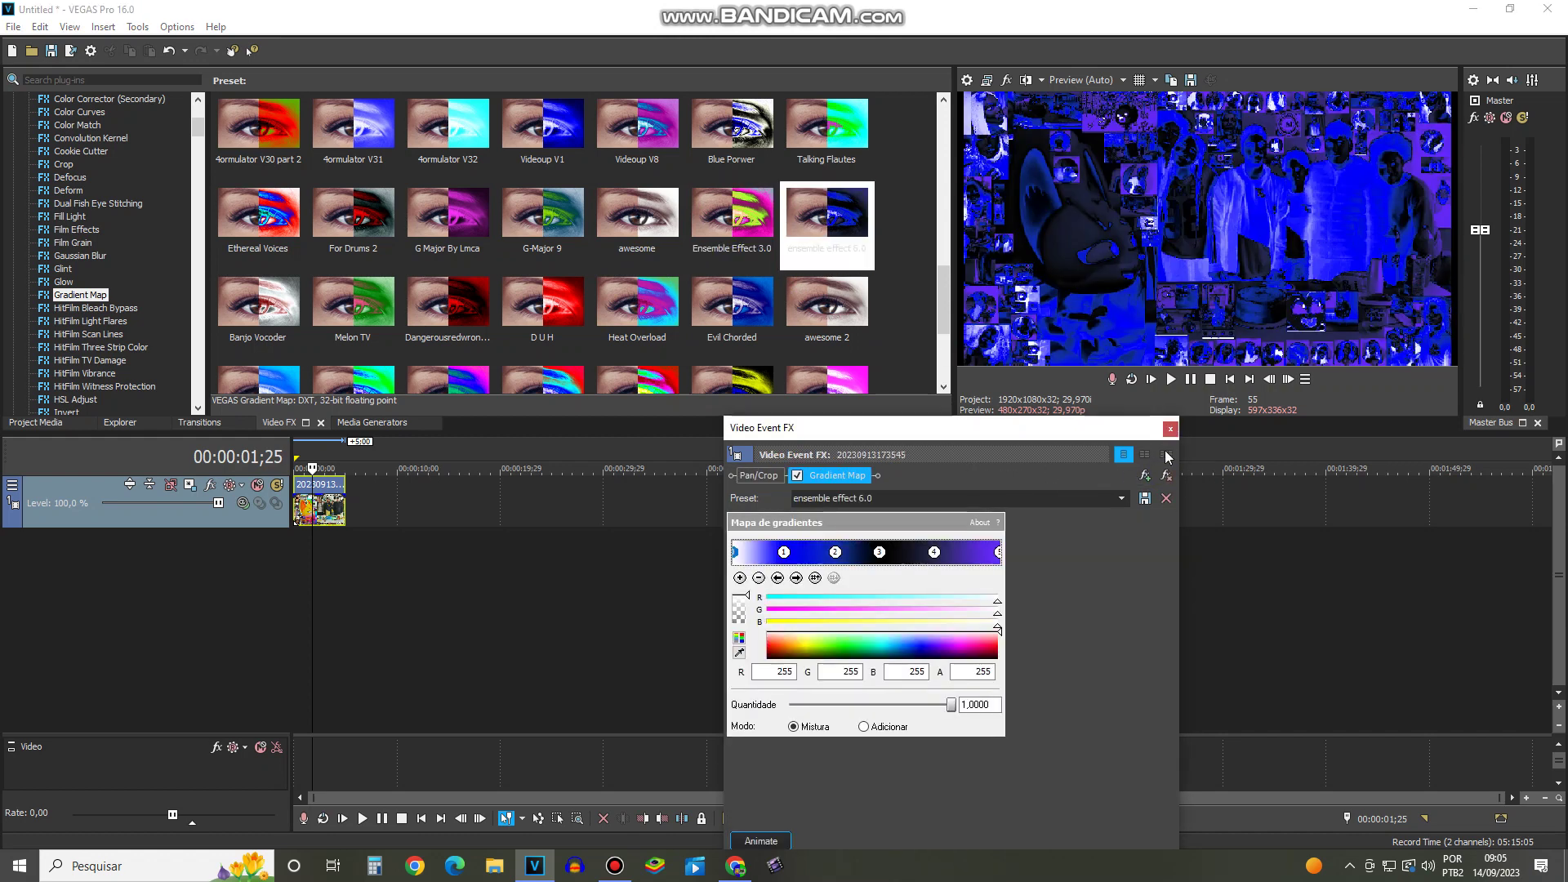
left_click(1166, 476)
left_click_drag(258, 310, 899, 478)
left_click(1167, 476)
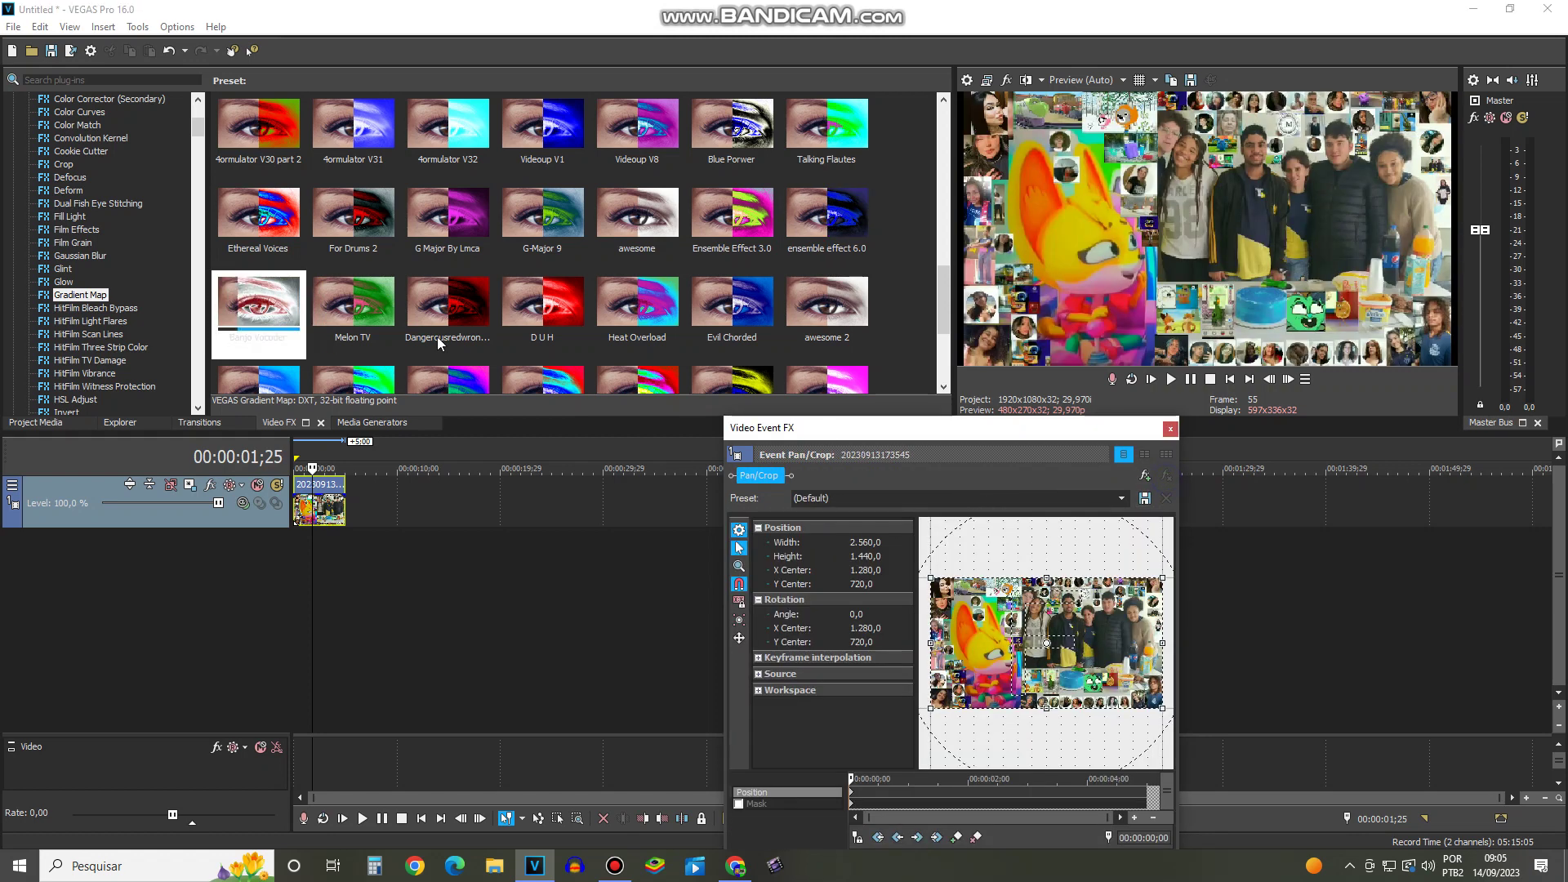
left_click(614, 866)
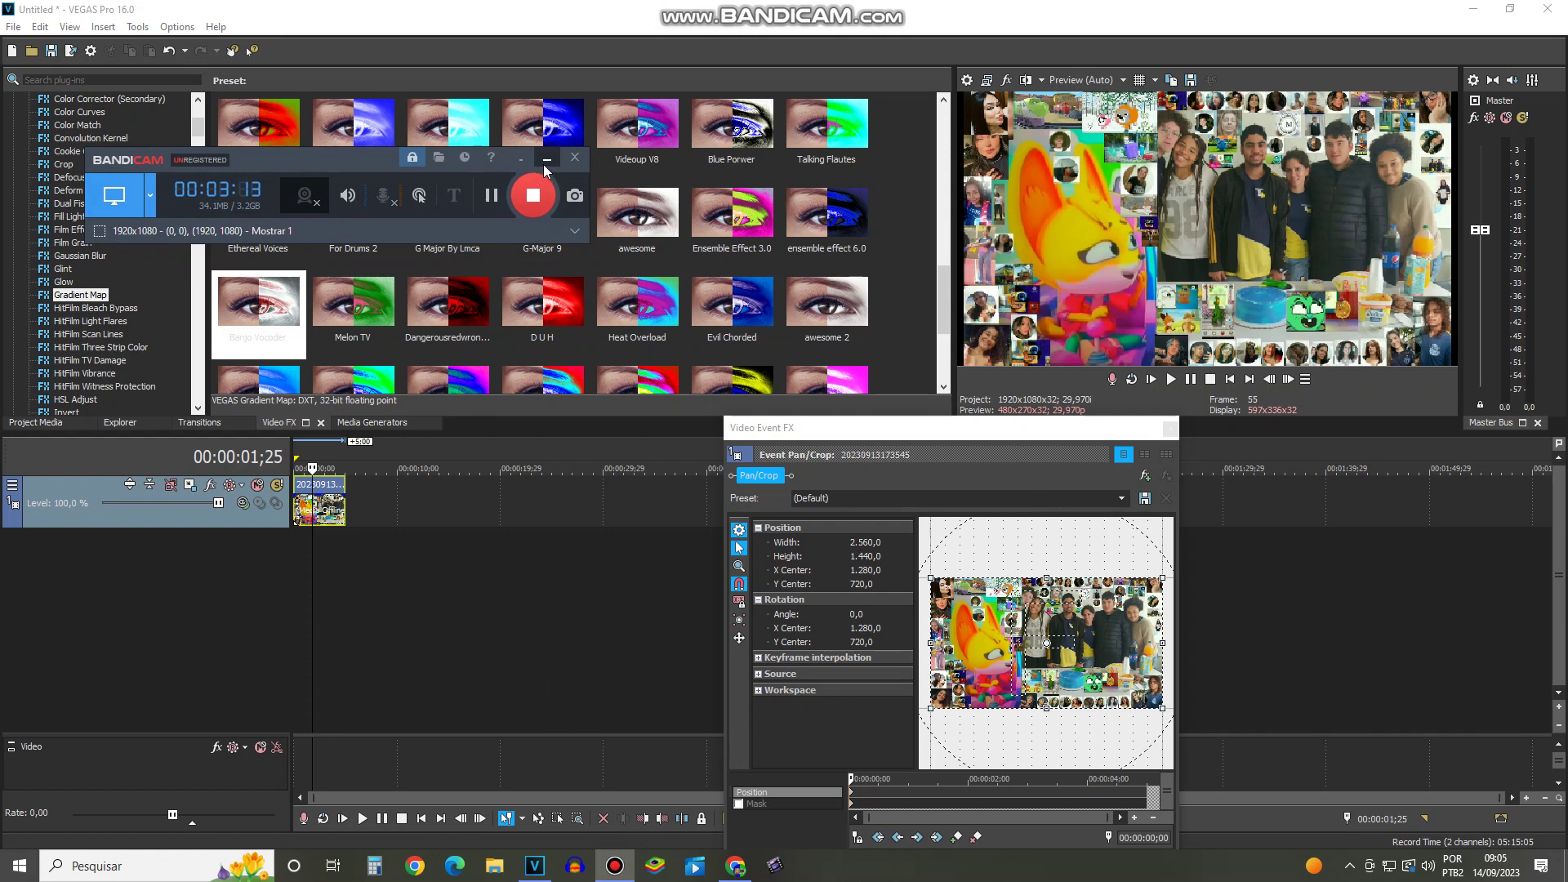
left_click(547, 157)
Step: Preview the Banjo Vocoder preset again and the Melon TV preset on the video event, removing each one after viewing
left_click_drag(258, 306, 1006, 478)
left_click_drag(352, 302, 1153, 480)
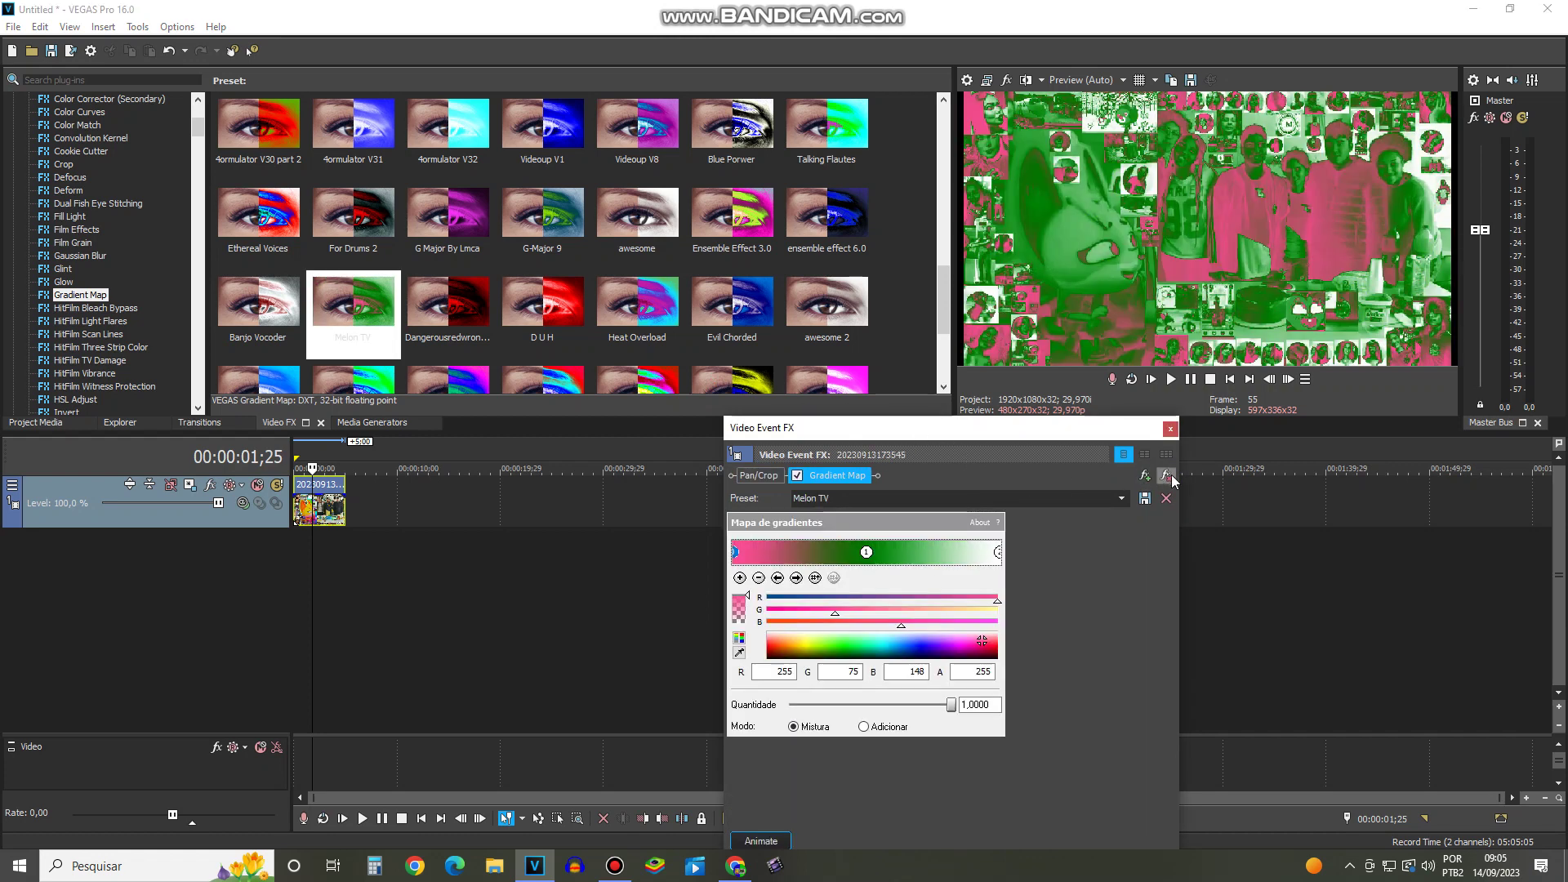
left_click(1168, 477)
Step: Preview the D U H and Heat Overload Gradient Map presets on the video event, removing each one after viewing
left_click_drag(542, 307, 1135, 473)
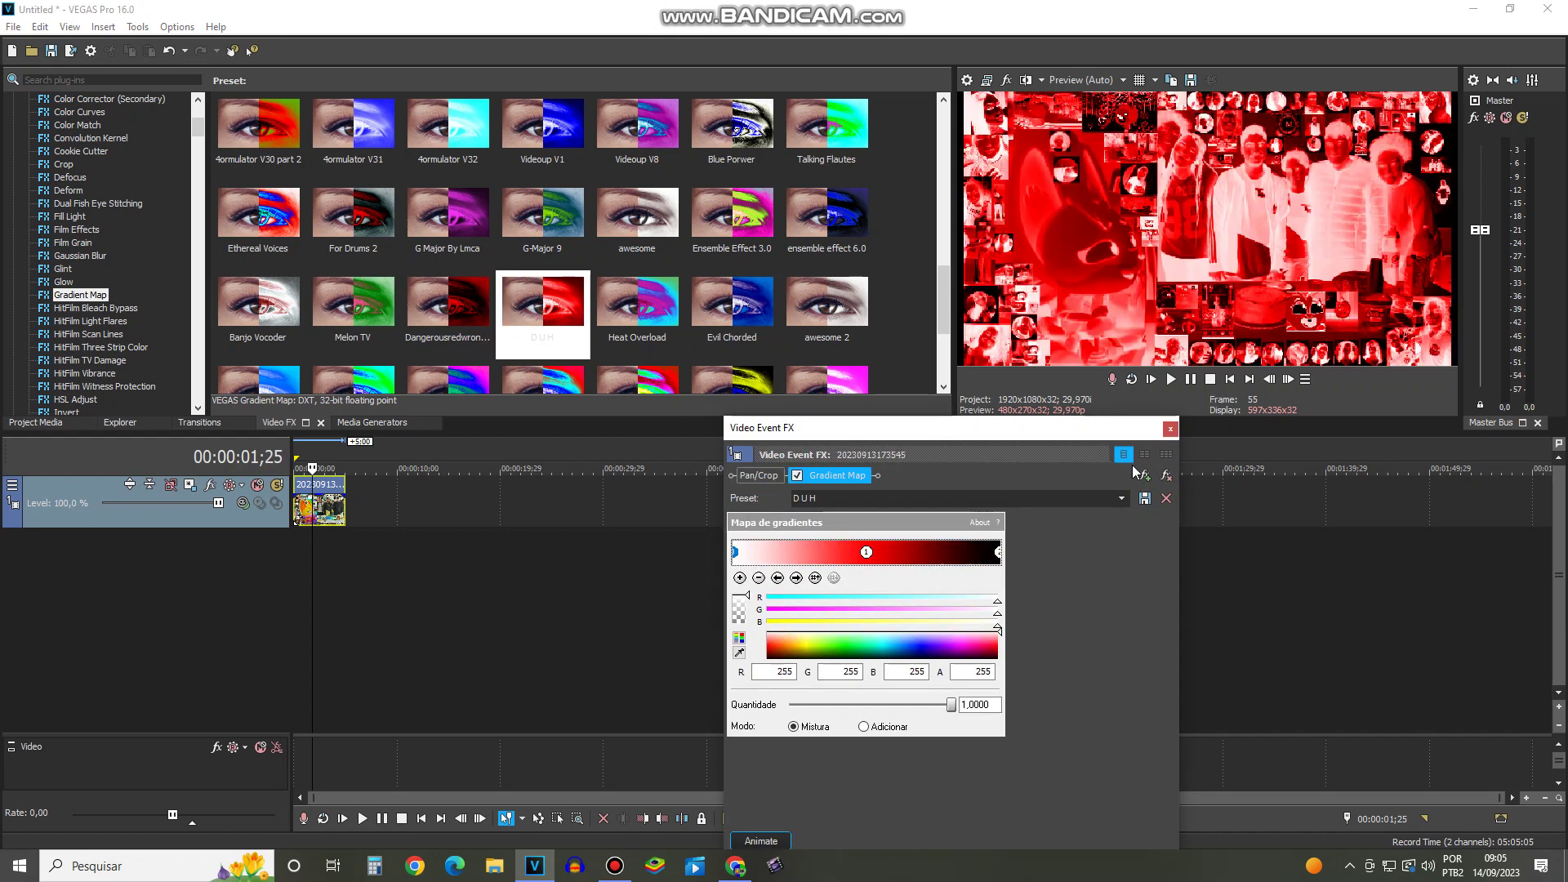
left_click(1166, 477)
left_click_drag(637, 307, 1135, 478)
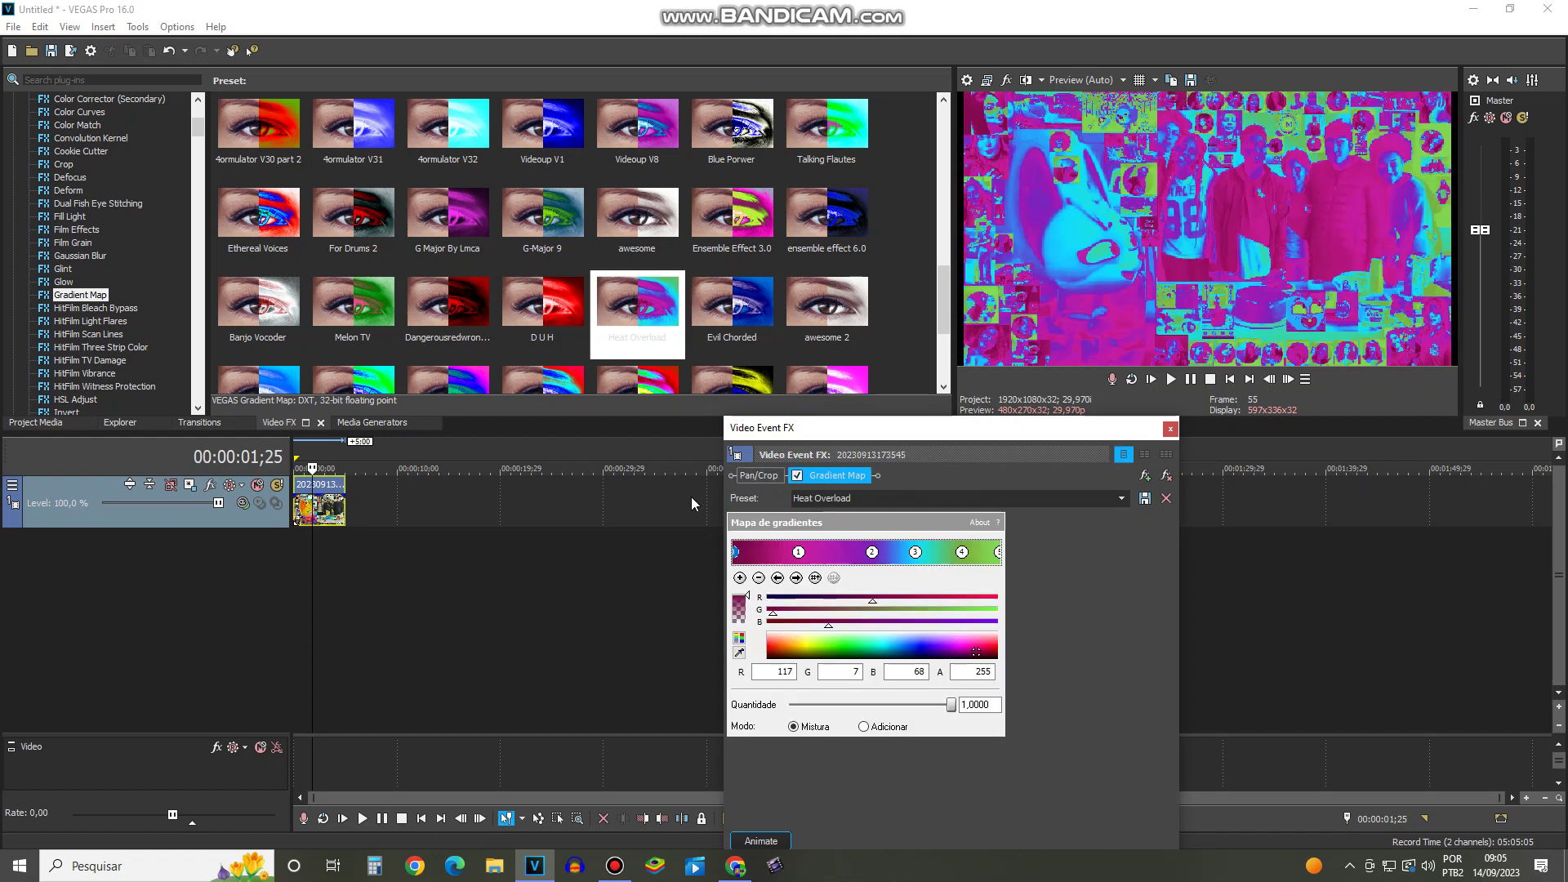
left_click(1168, 477)
Step: Preview the Evil Chorded and awesome 2 Gradient Map presets on the video event, removing each one after viewing
left_click_drag(732, 306, 1160, 462)
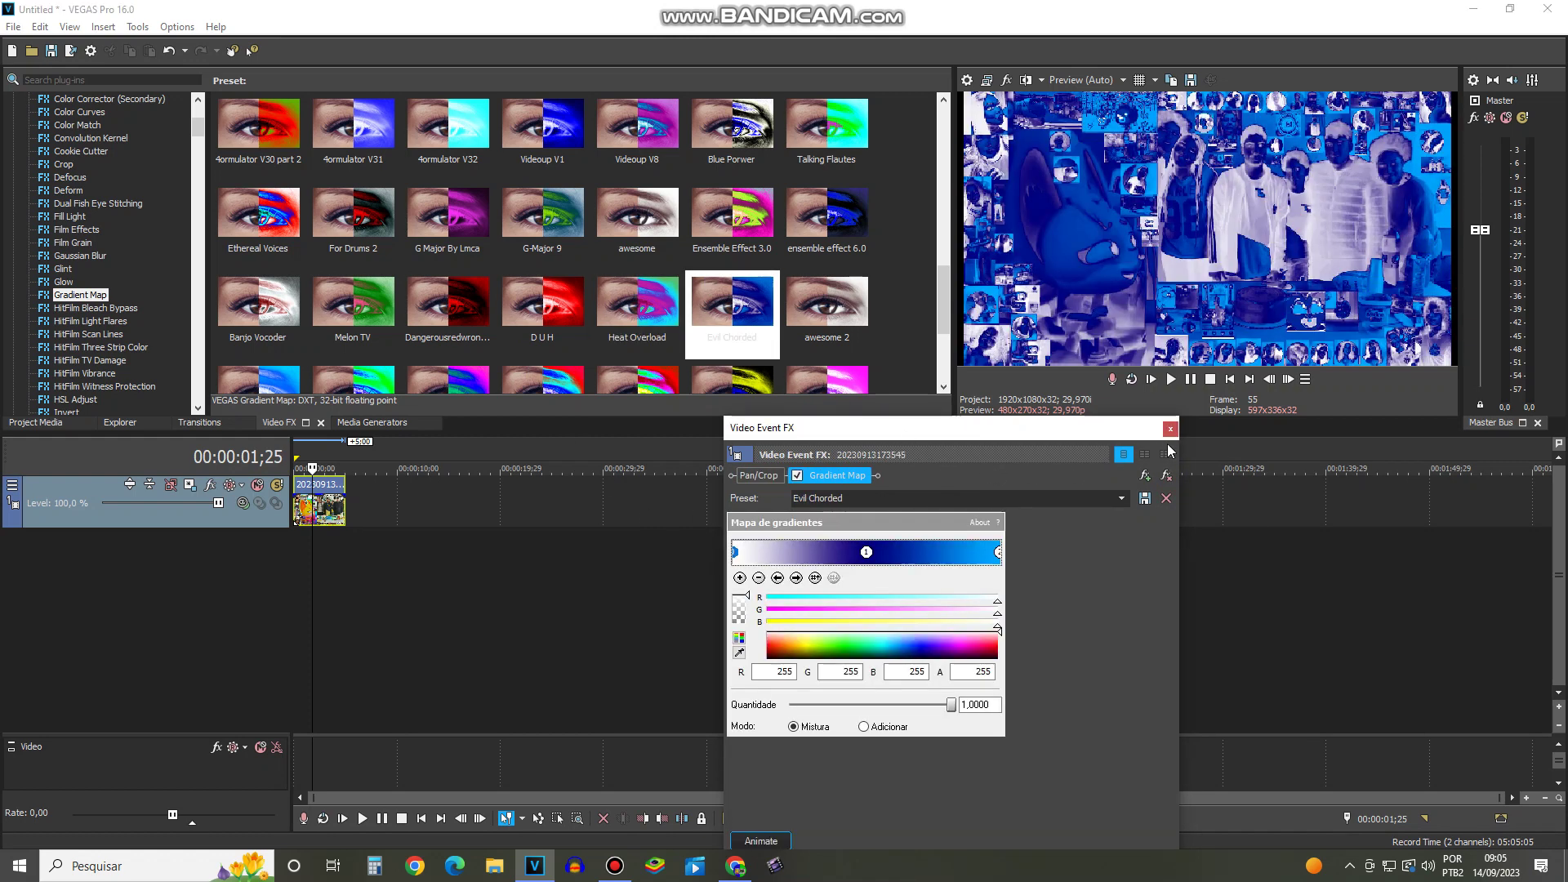
left_click(1167, 476)
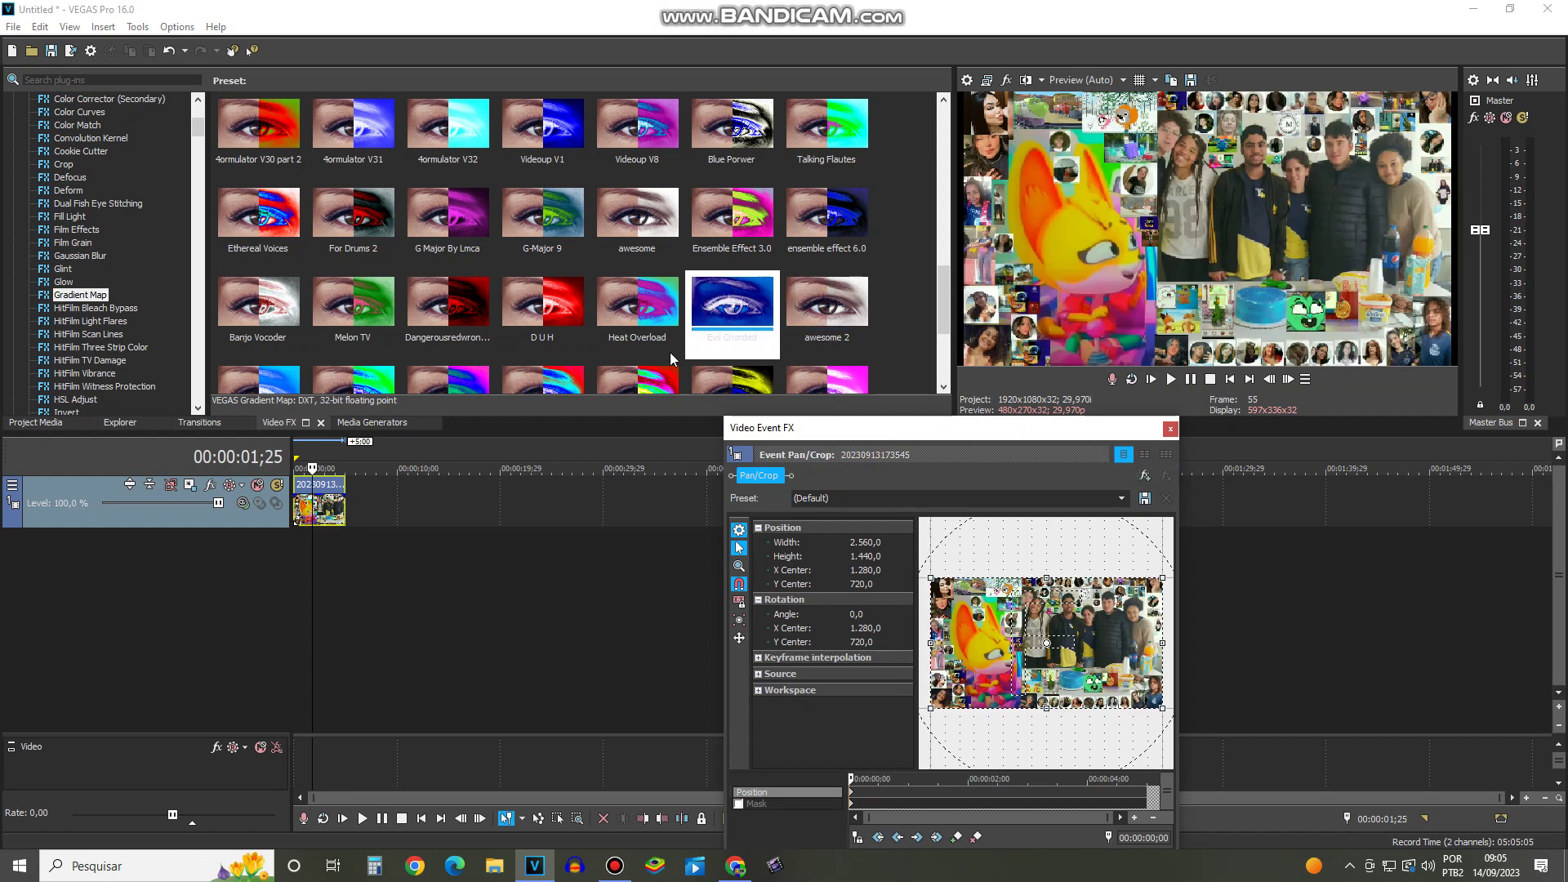
scroll(590, 359, "down", 1)
left_click_drag(841, 235, 903, 455)
left_click(1166, 498)
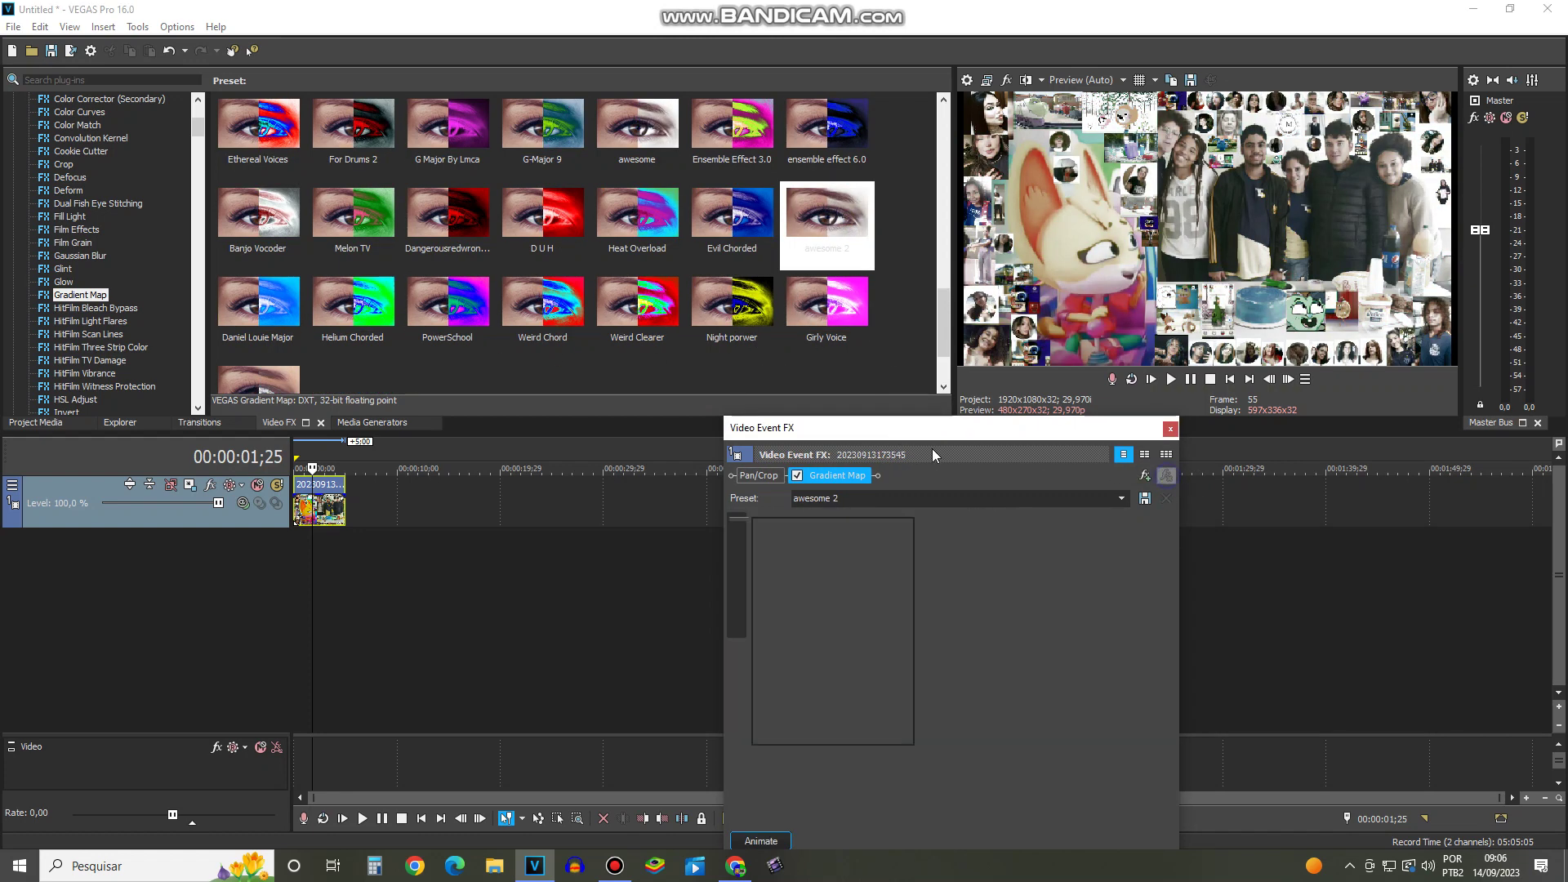
Step: Preview the Helium Chorded and Daniel Louie Major Gradient Map presets on the video event and remove the effect after viewing
left_click_drag(353, 306, 626, 377)
left_click_drag(1068, 463, 1070, 467)
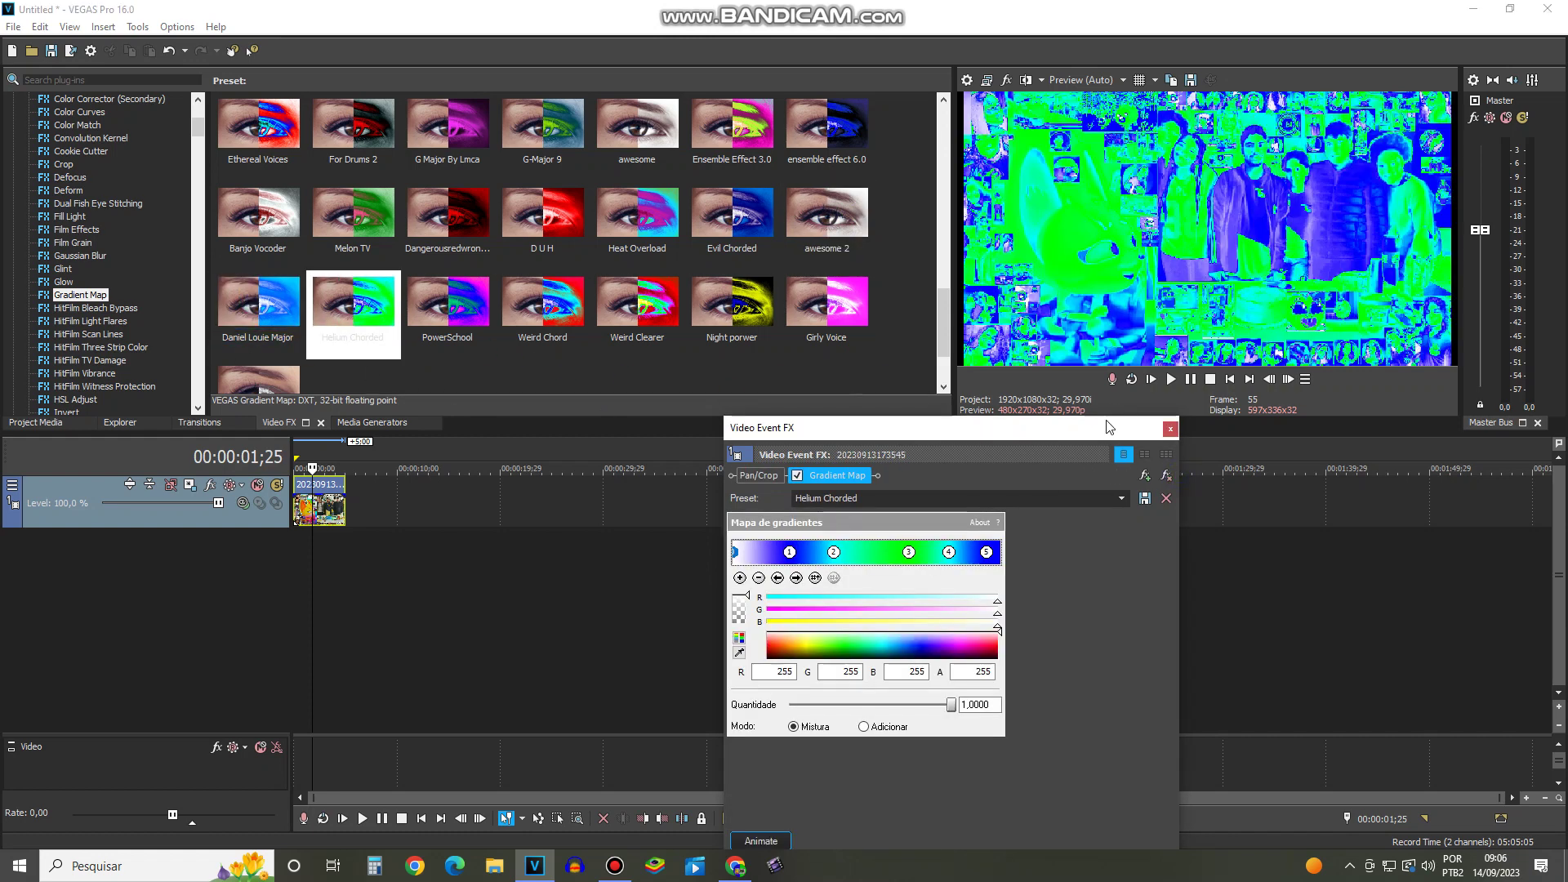
left_click(1167, 498)
left_click_drag(258, 307, 1153, 467)
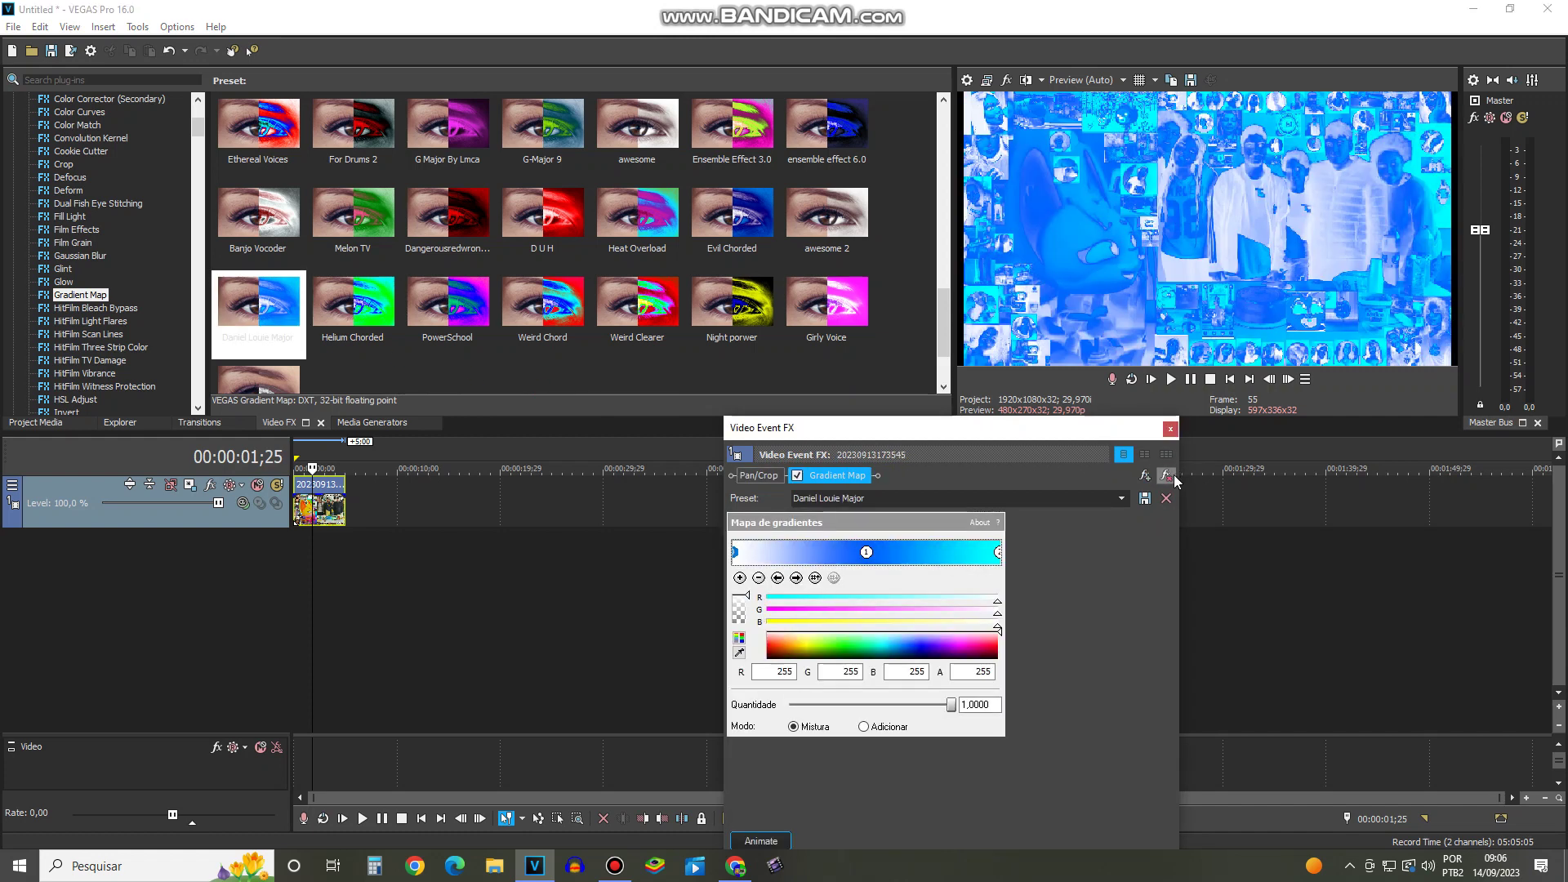
left_click(1166, 475)
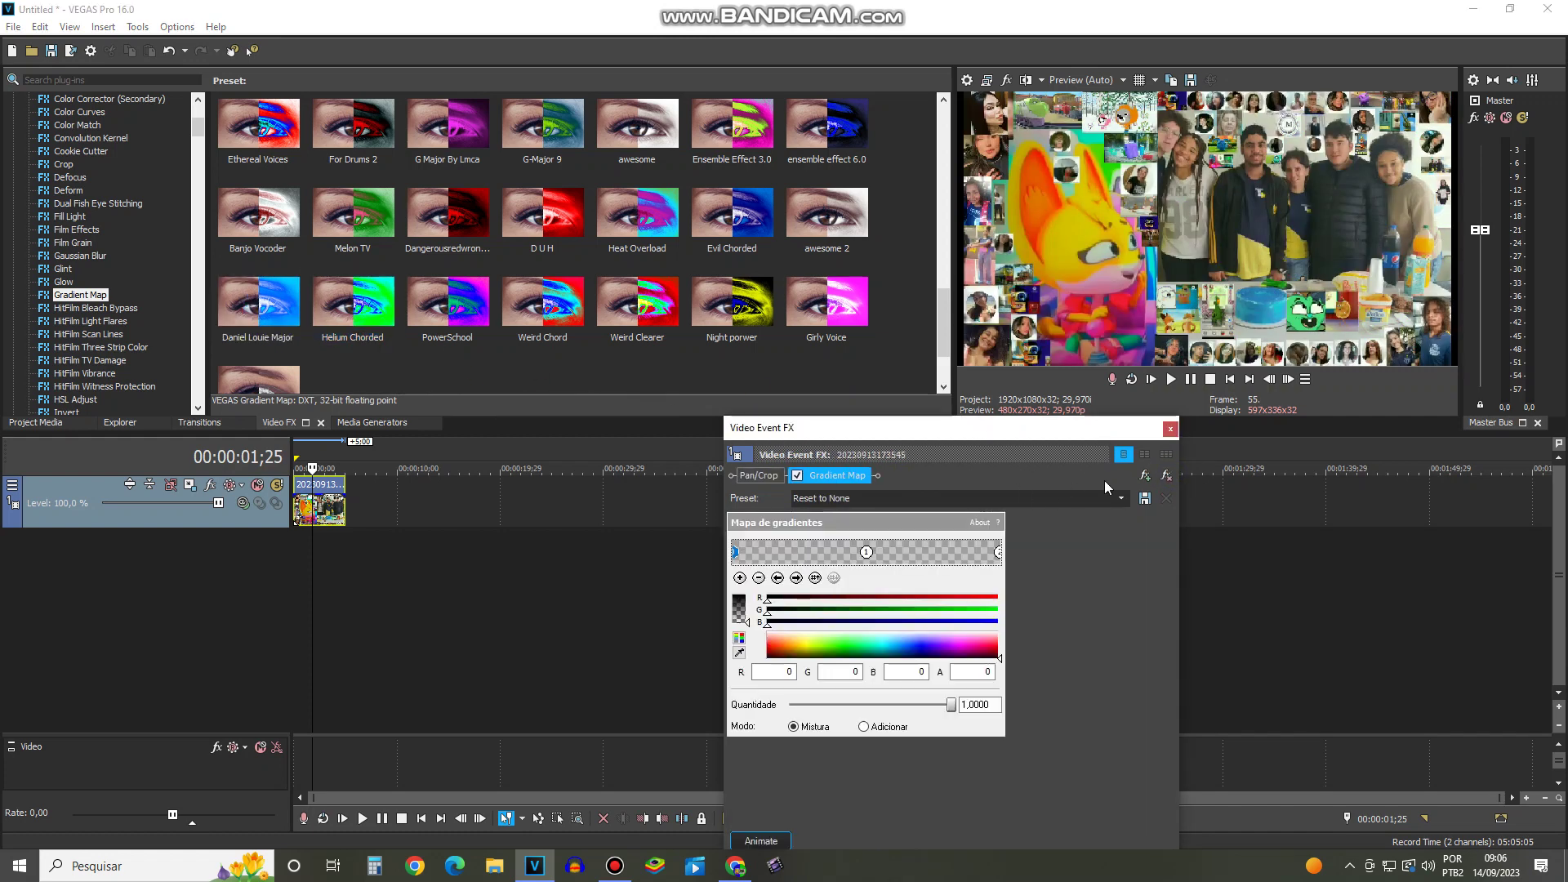
left_click(1166, 475)
Step: Preview the Helium Chorded preset again and the PowerSchool preset on the video event, removing each one after viewing
left_click_drag(390, 357, 1021, 478)
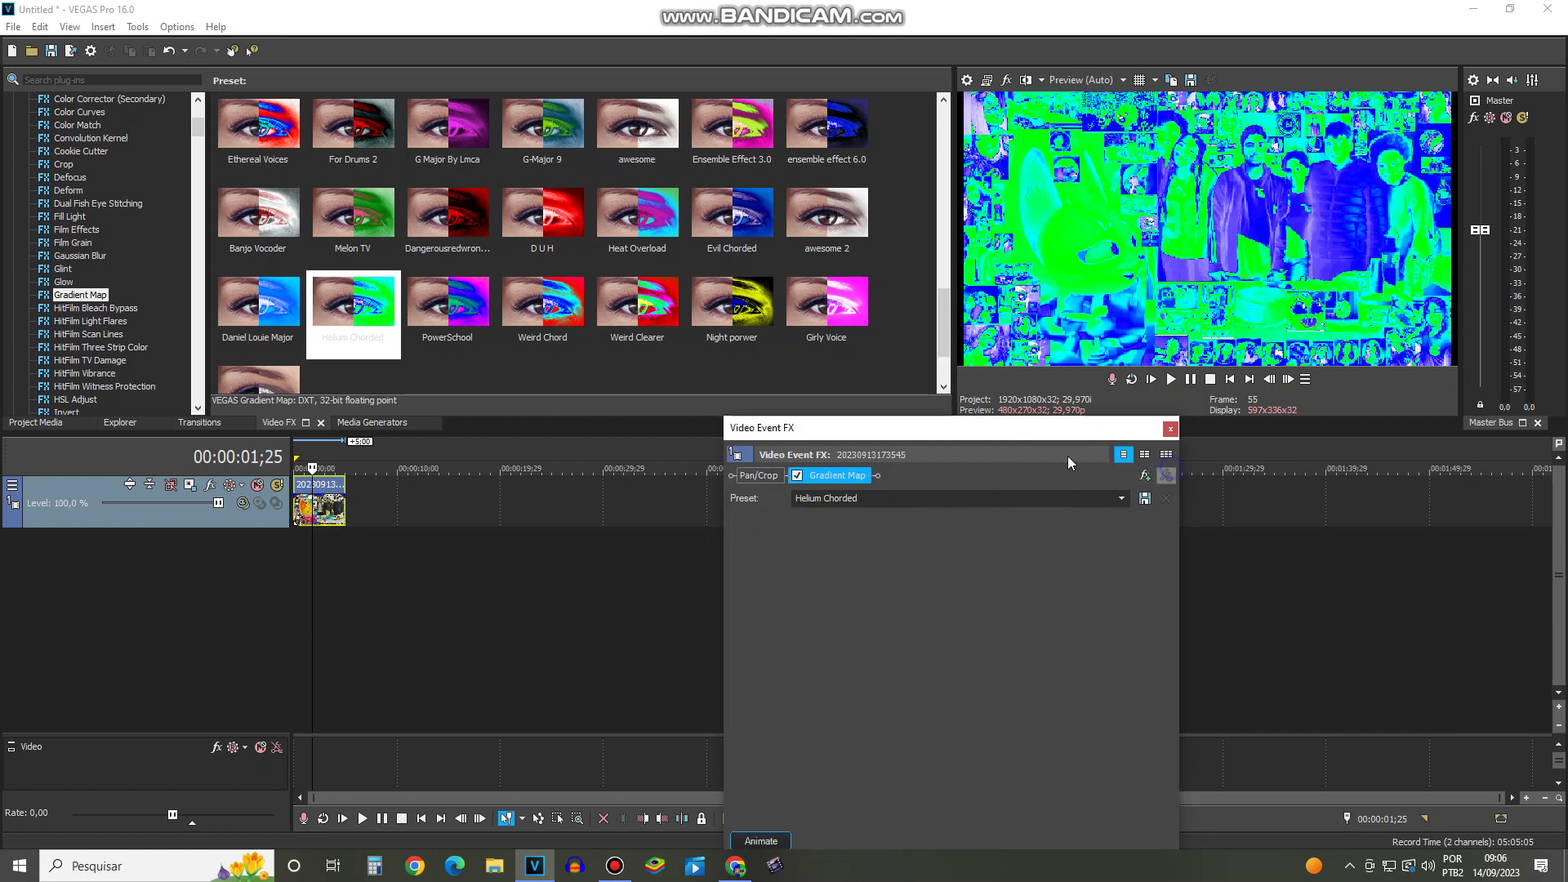
left_click_drag(448, 302, 908, 463)
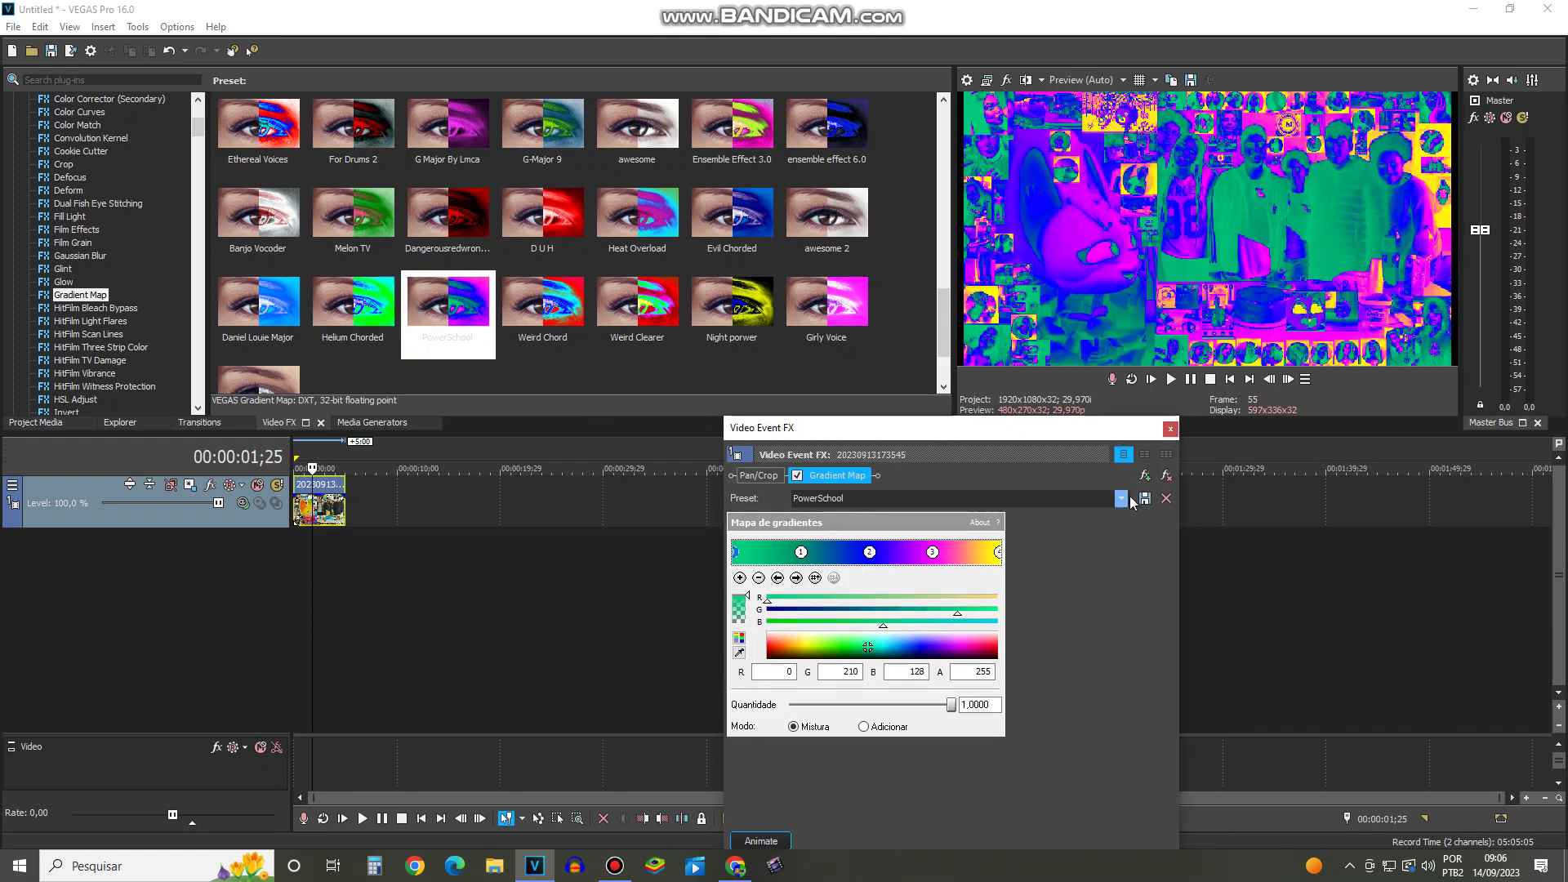
left_click(1168, 476)
Step: Preview the Weird Chord and Weird Clearer Gradient Map presets on the video event, removing each one after viewing
left_click_drag(542, 302, 1105, 475)
left_click(1170, 477)
left_click_drag(637, 303, 1021, 474)
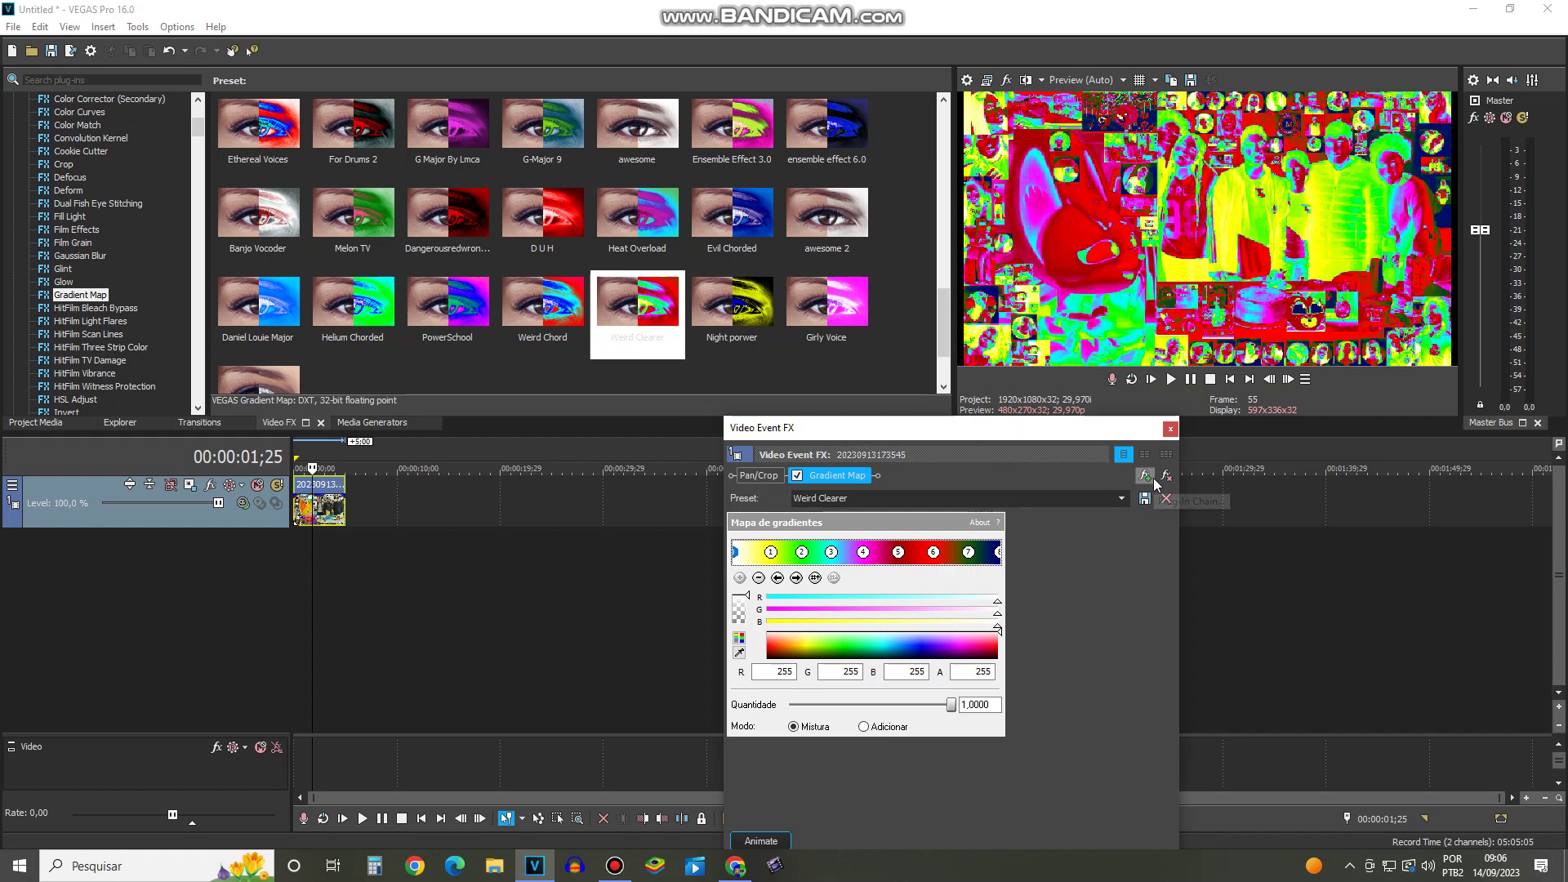
left_click(1166, 476)
Step: Preview the Night porwer and Girly Voice Gradient Map presets on the video event, removing each one after viewing
left_click_drag(732, 304, 1092, 469)
left_click(1166, 476)
left_click_drag(827, 304, 1061, 472)
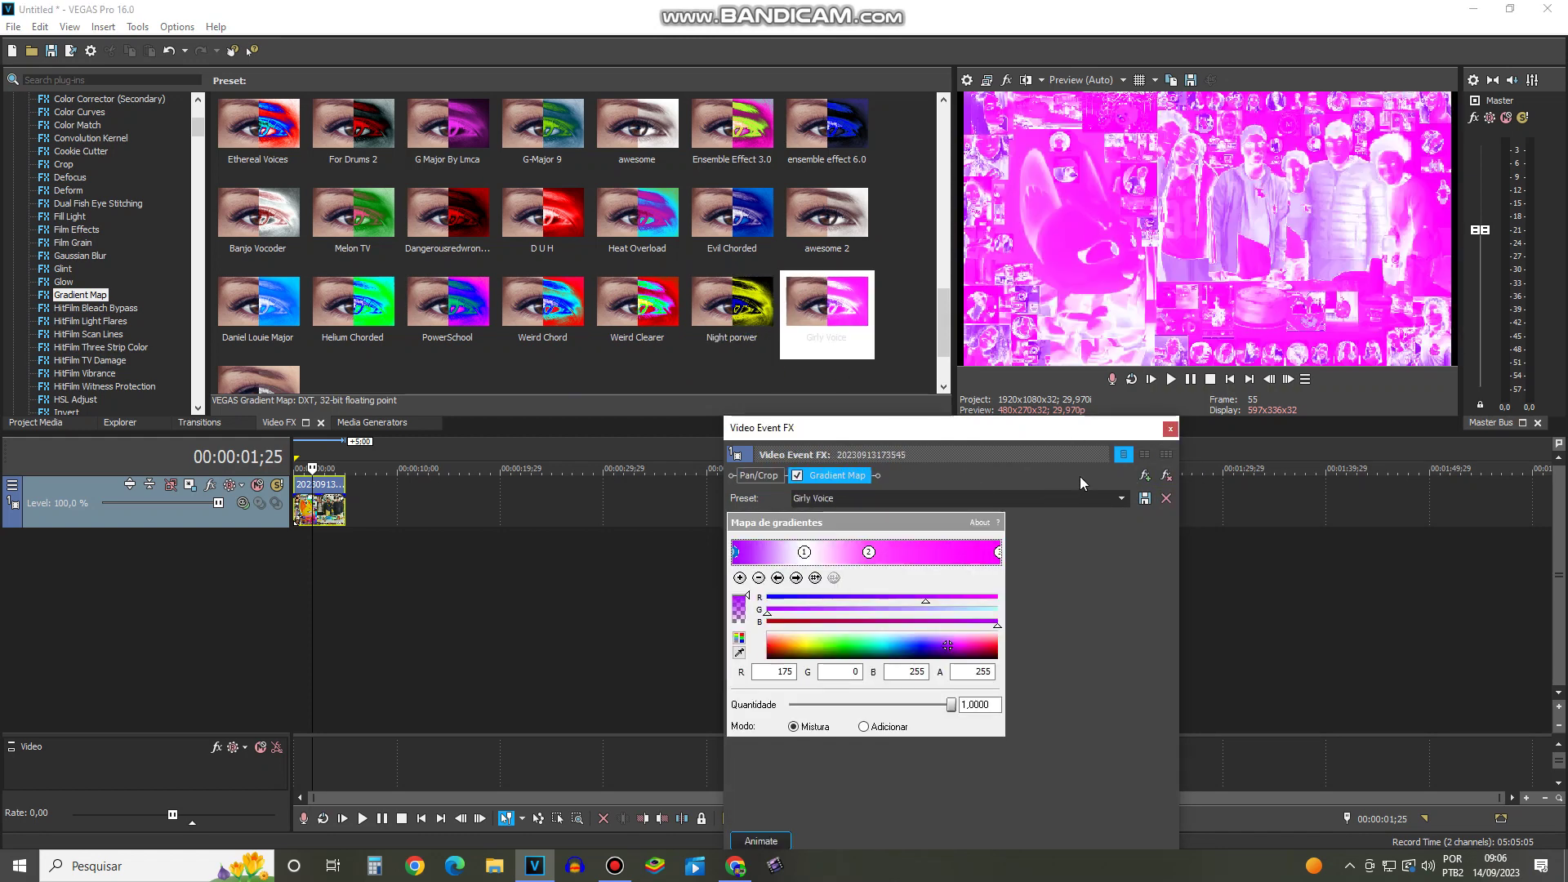
left_click(1167, 476)
Step: Preview the Pitch White Gradient Map preset on the video track and remove it after viewing
scroll(399, 321, "down", 1)
left_click_drag(258, 315, 710, 499)
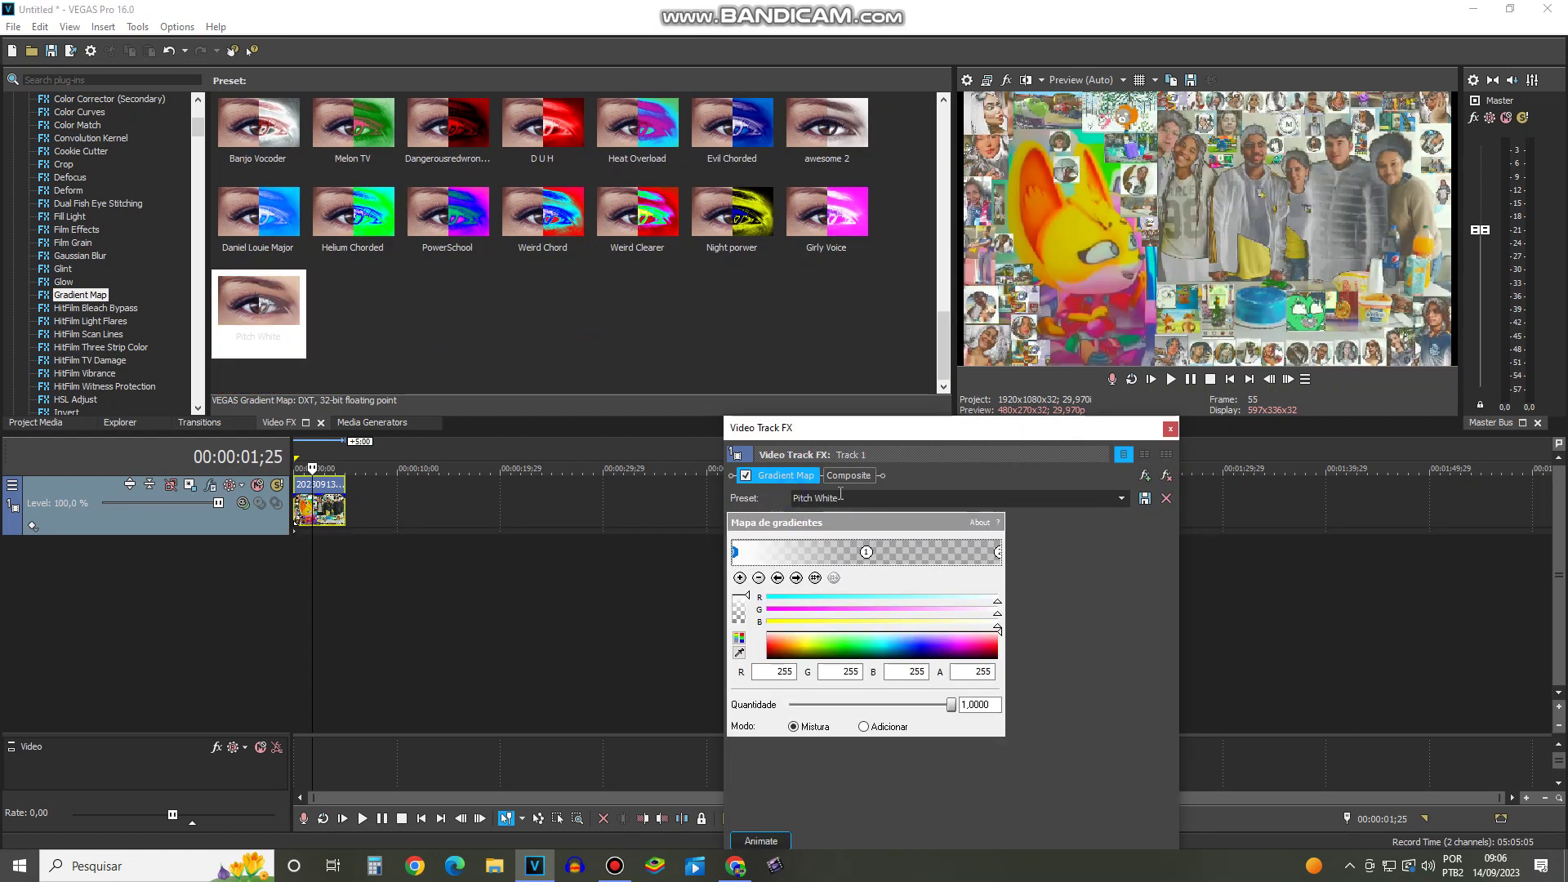
left_click(1166, 476)
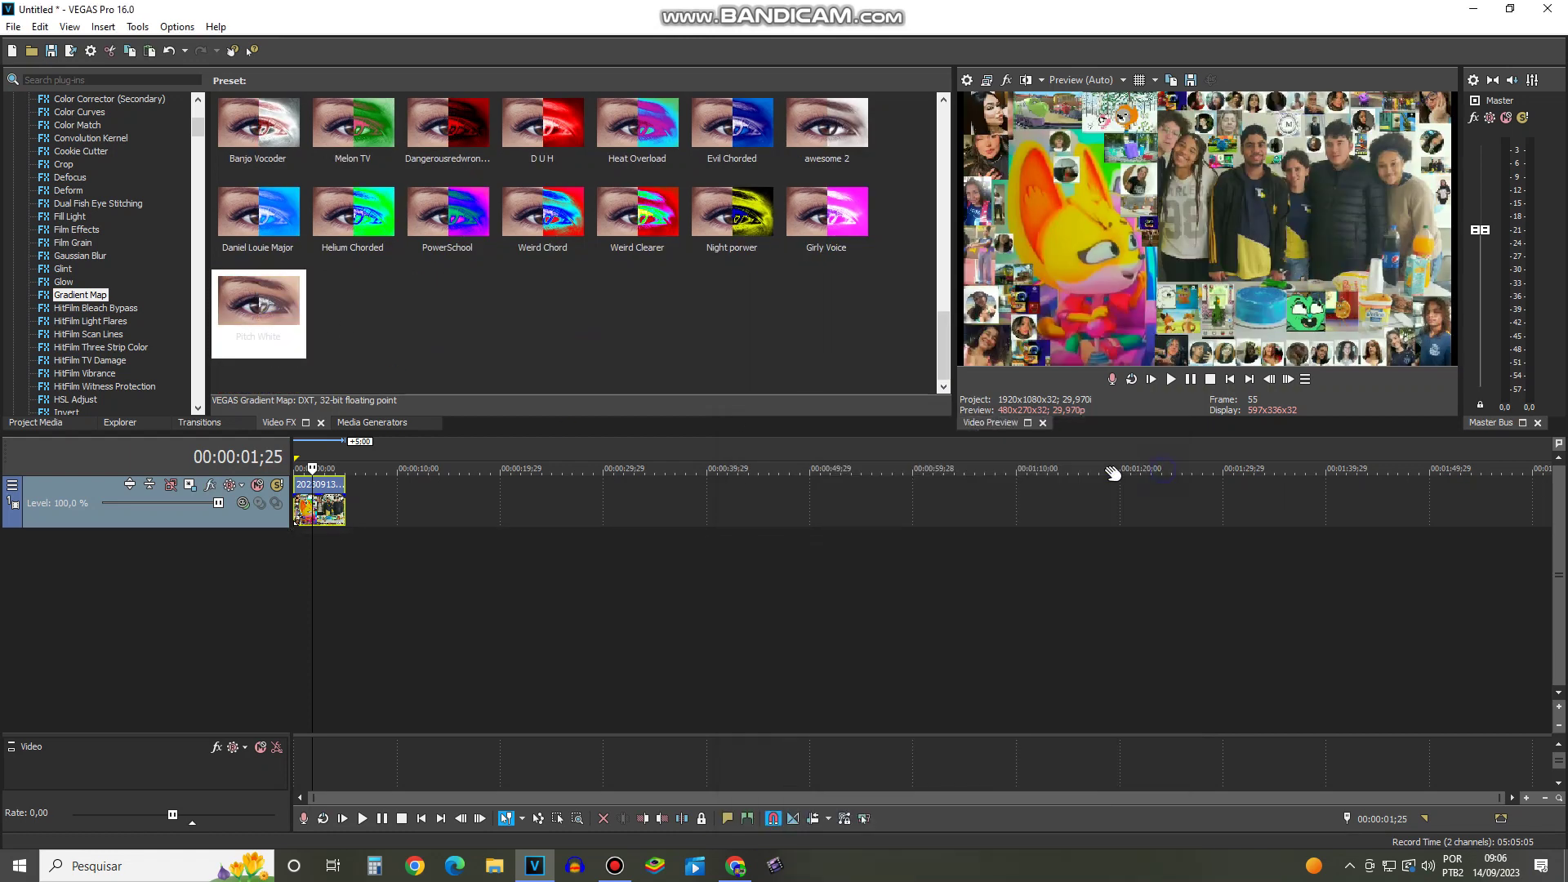
Step: Preview the Conga Busher and Crying x presets of Color Corrector (Secondary) on the video event, removing each one after viewing
scroll(52, 311, "up", 2)
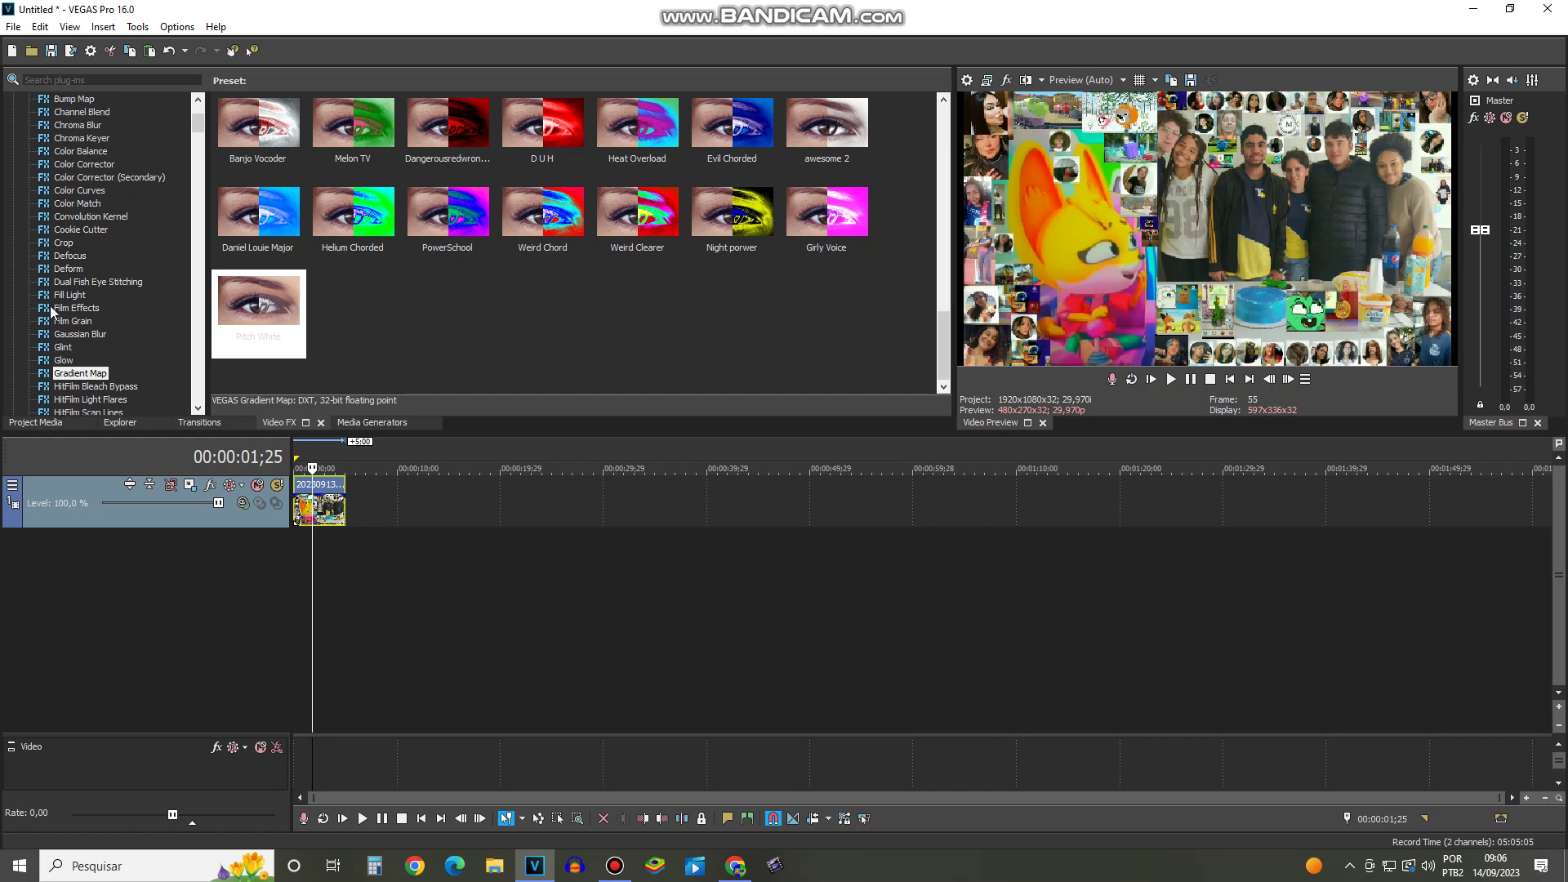
left_click(93, 178)
left_click_drag(289, 197, 323, 504)
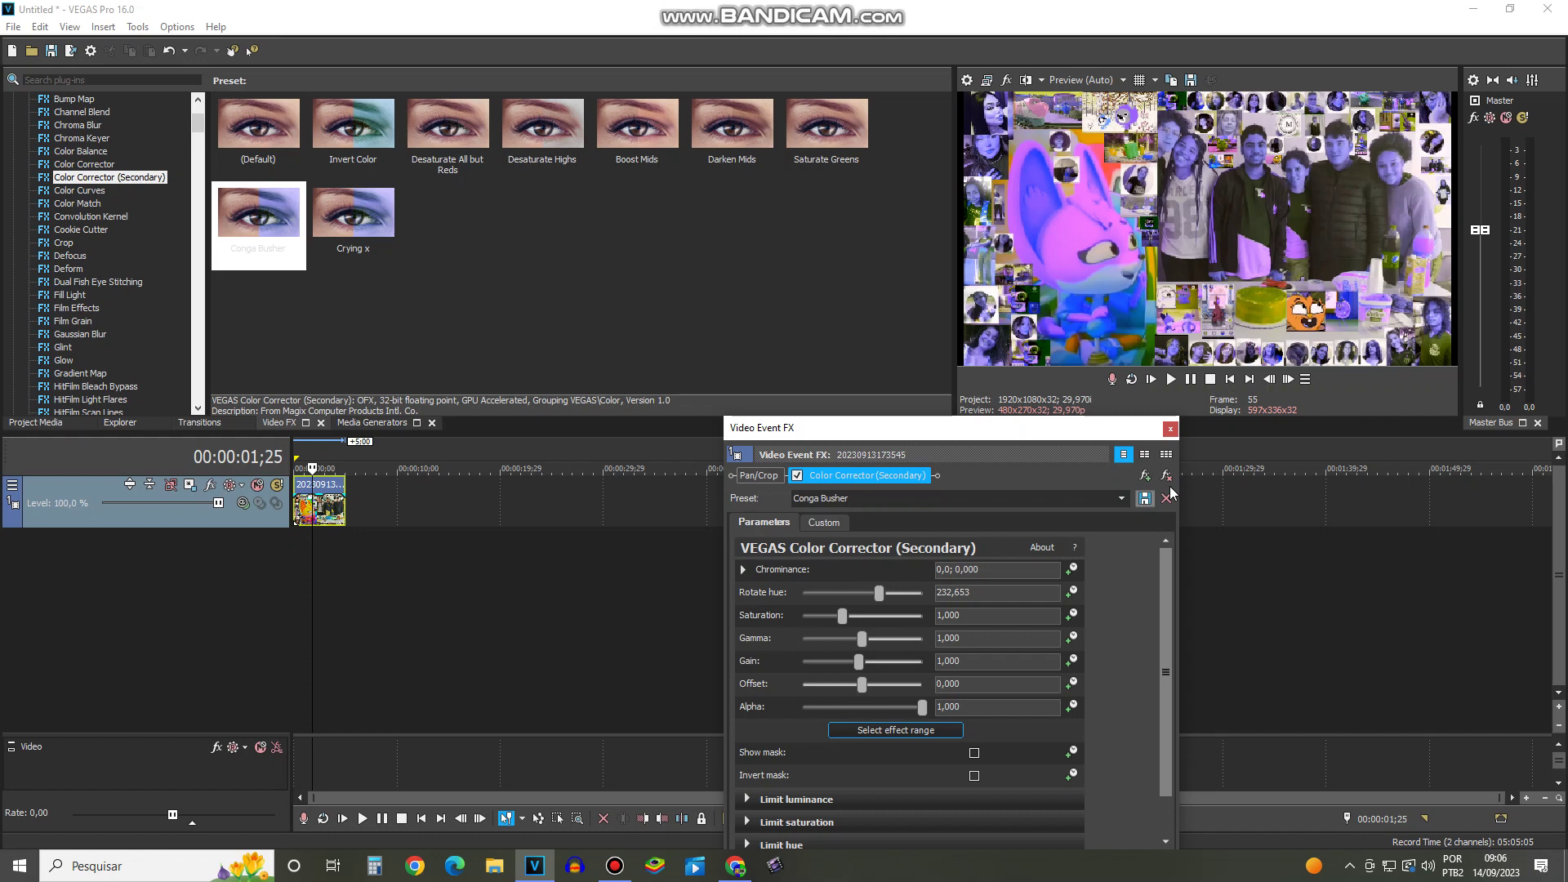
left_click(1167, 477)
left_click_drag(363, 234, 374, 357)
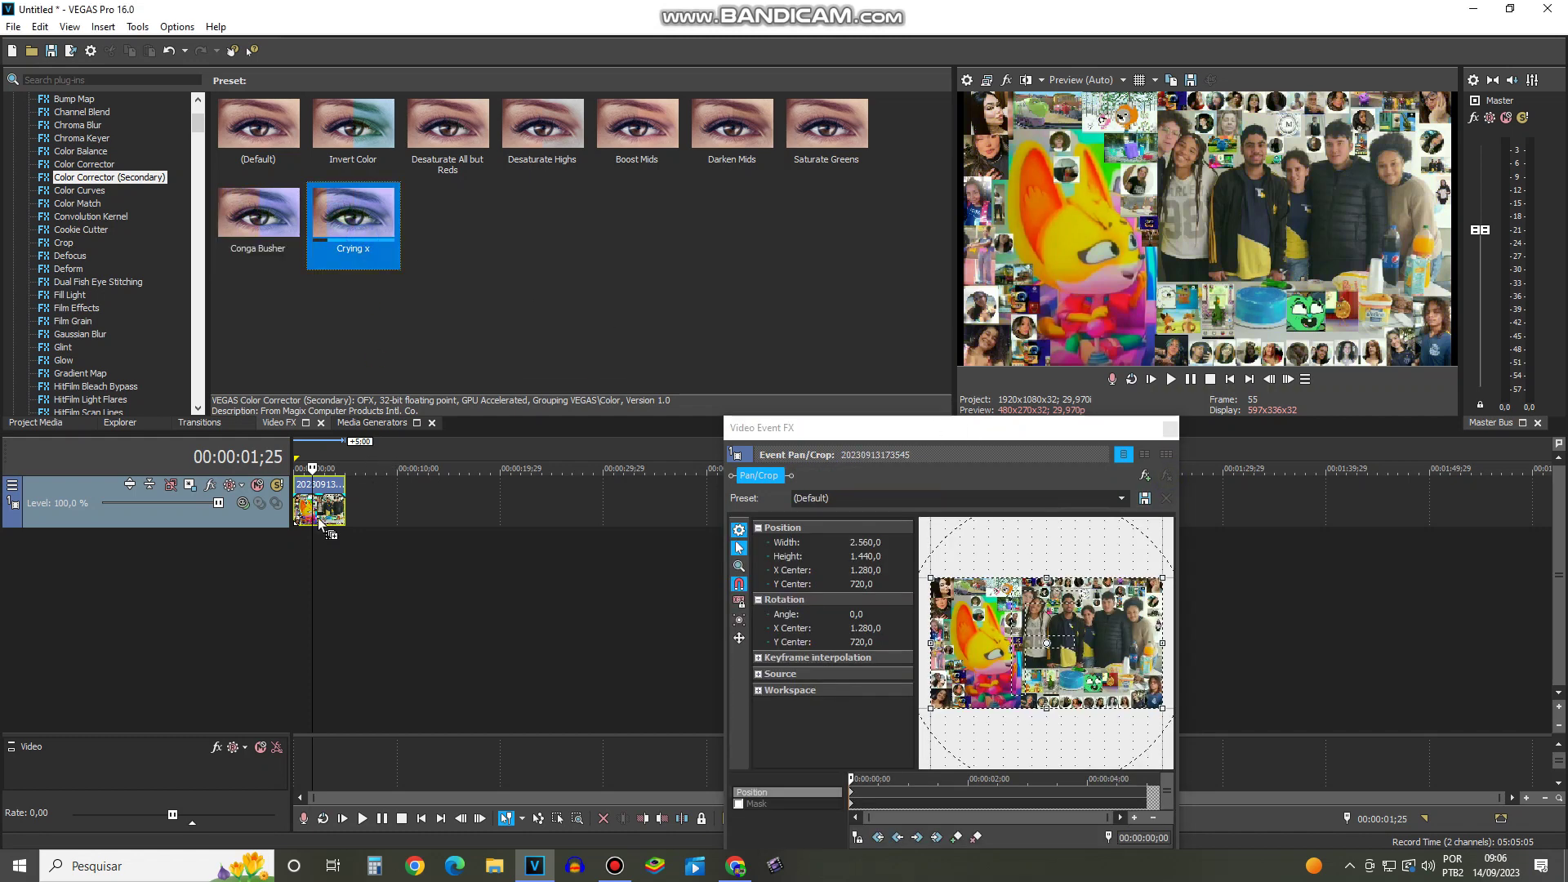
left_click_drag(320, 525, 320, 515)
left_click(1166, 476)
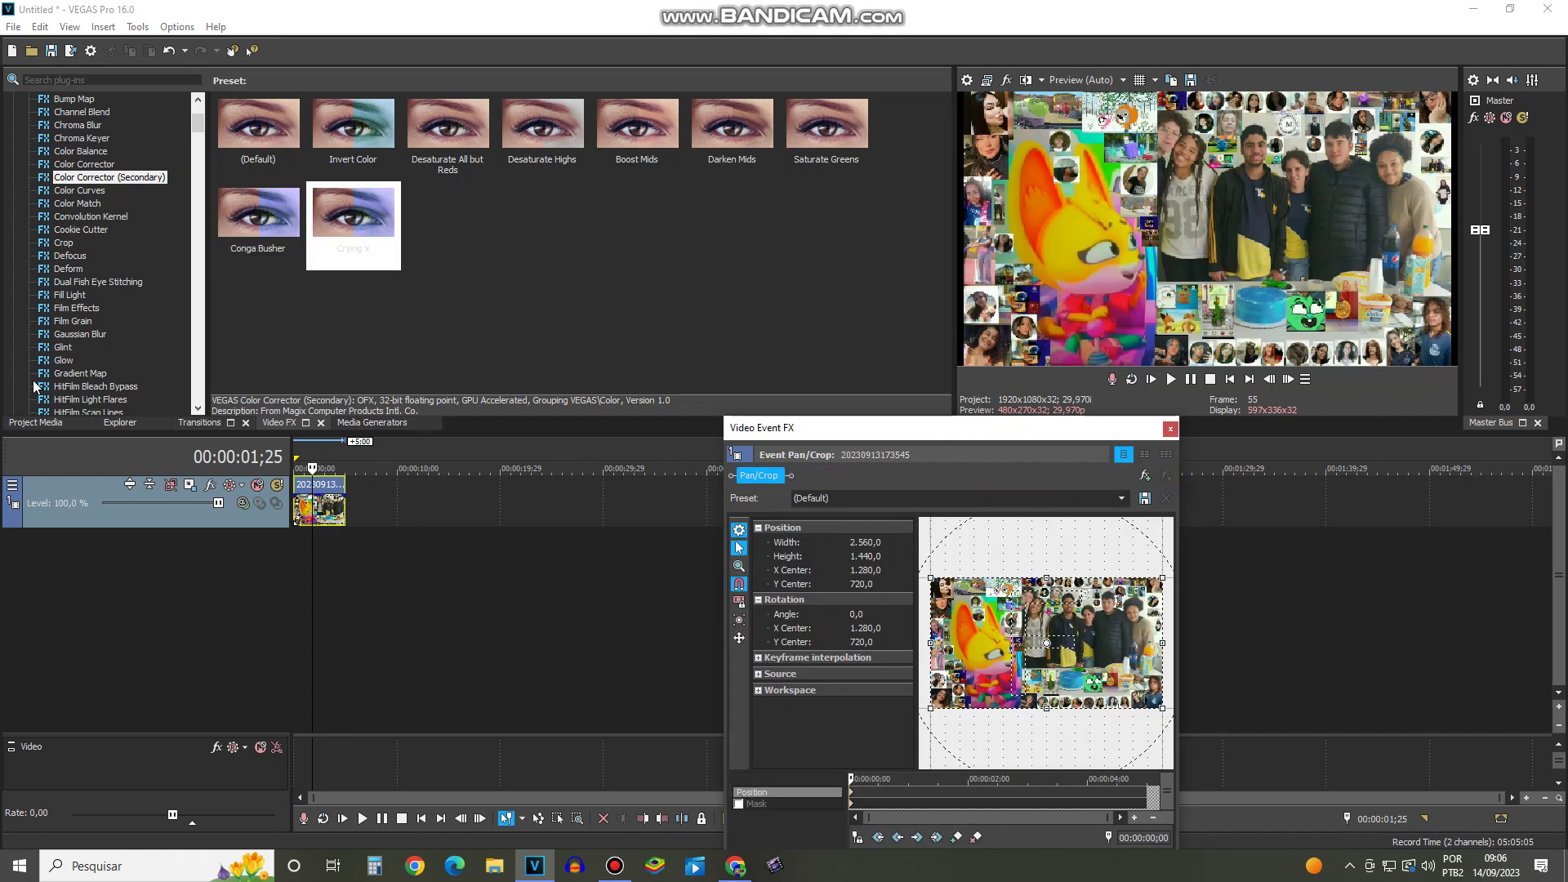
Step: Preview the HSL Adjust preset Invert Color on the video event and remove it after viewing
scroll(69, 337, "down", 4)
left_click(78, 323)
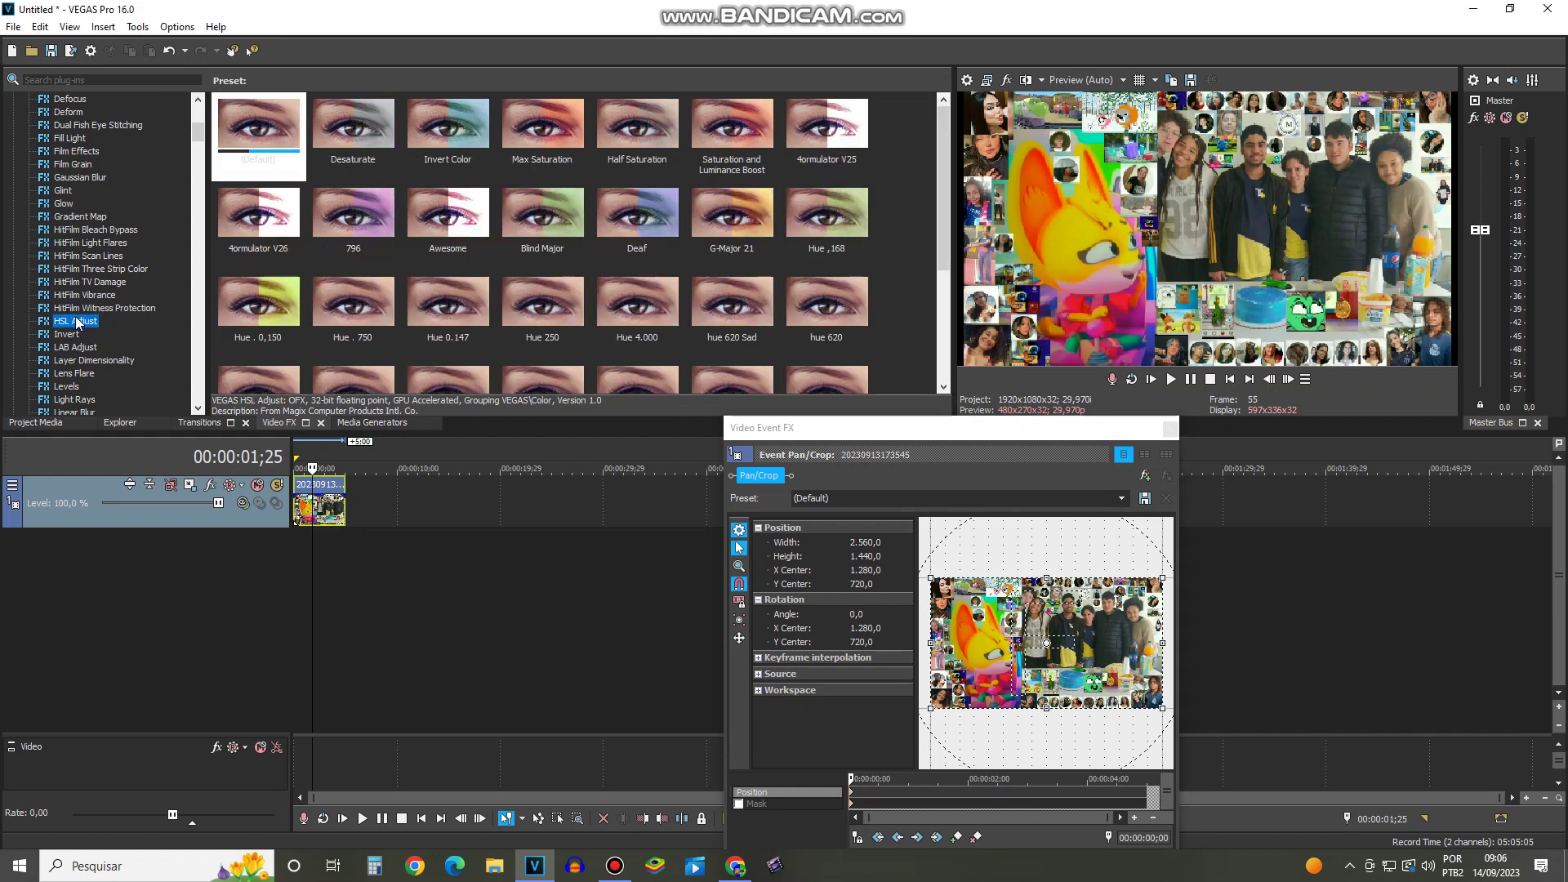
left_click_drag(451, 139, 569, 194)
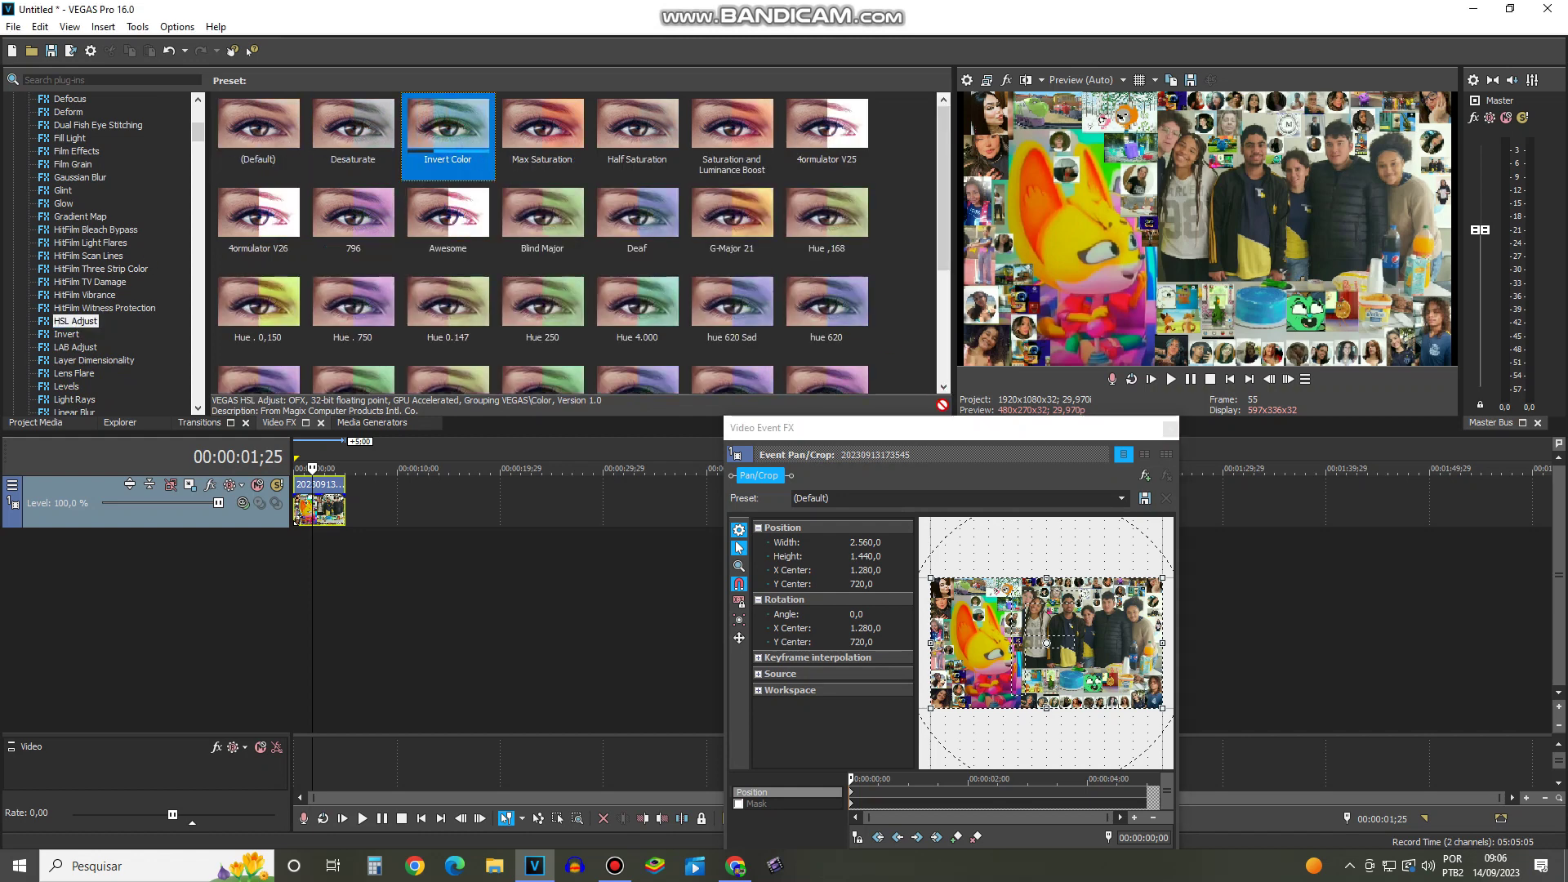
left_click_drag(942, 405, 966, 453)
left_click(1166, 475)
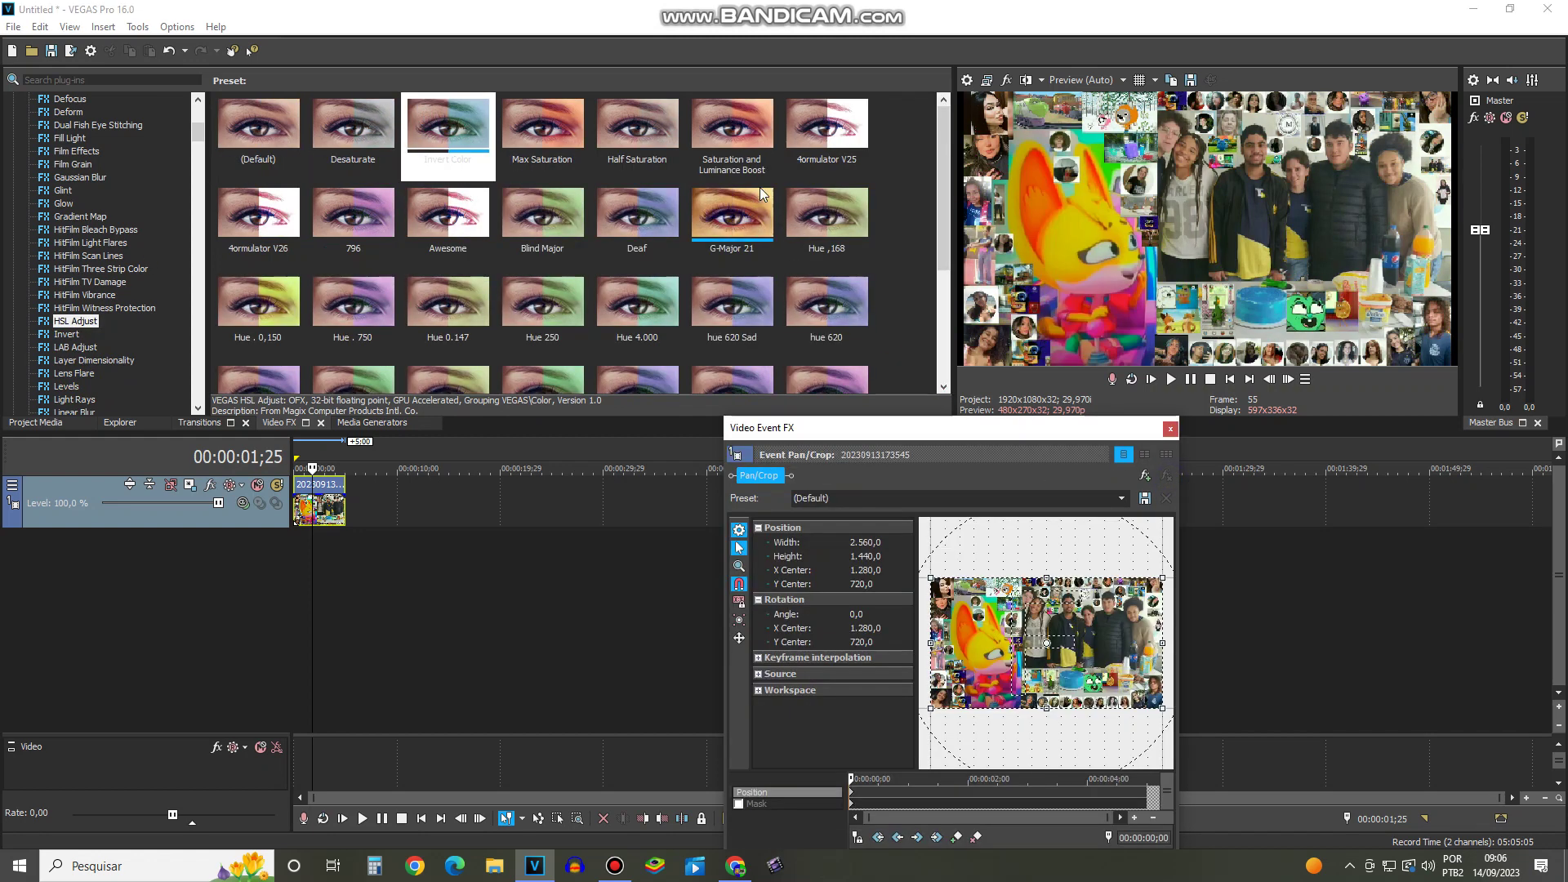
Step: Preview the HSL Adjust presets 4ormulator V25, 796 and Awesome on the video event, removing each one after viewing
left_click_drag(811, 161, 939, 450)
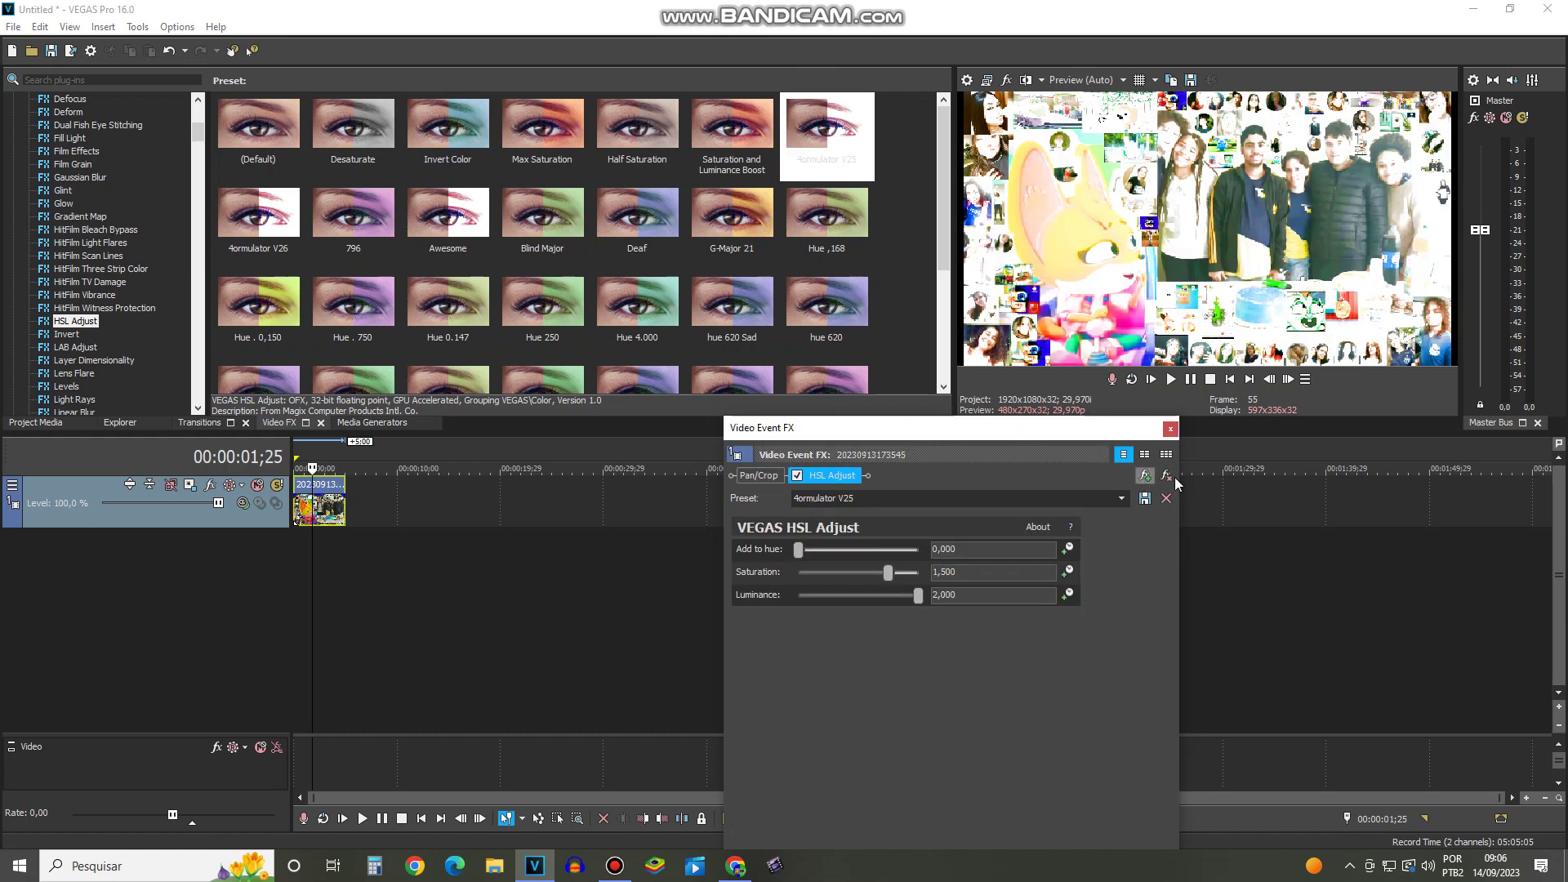
left_click(1172, 479)
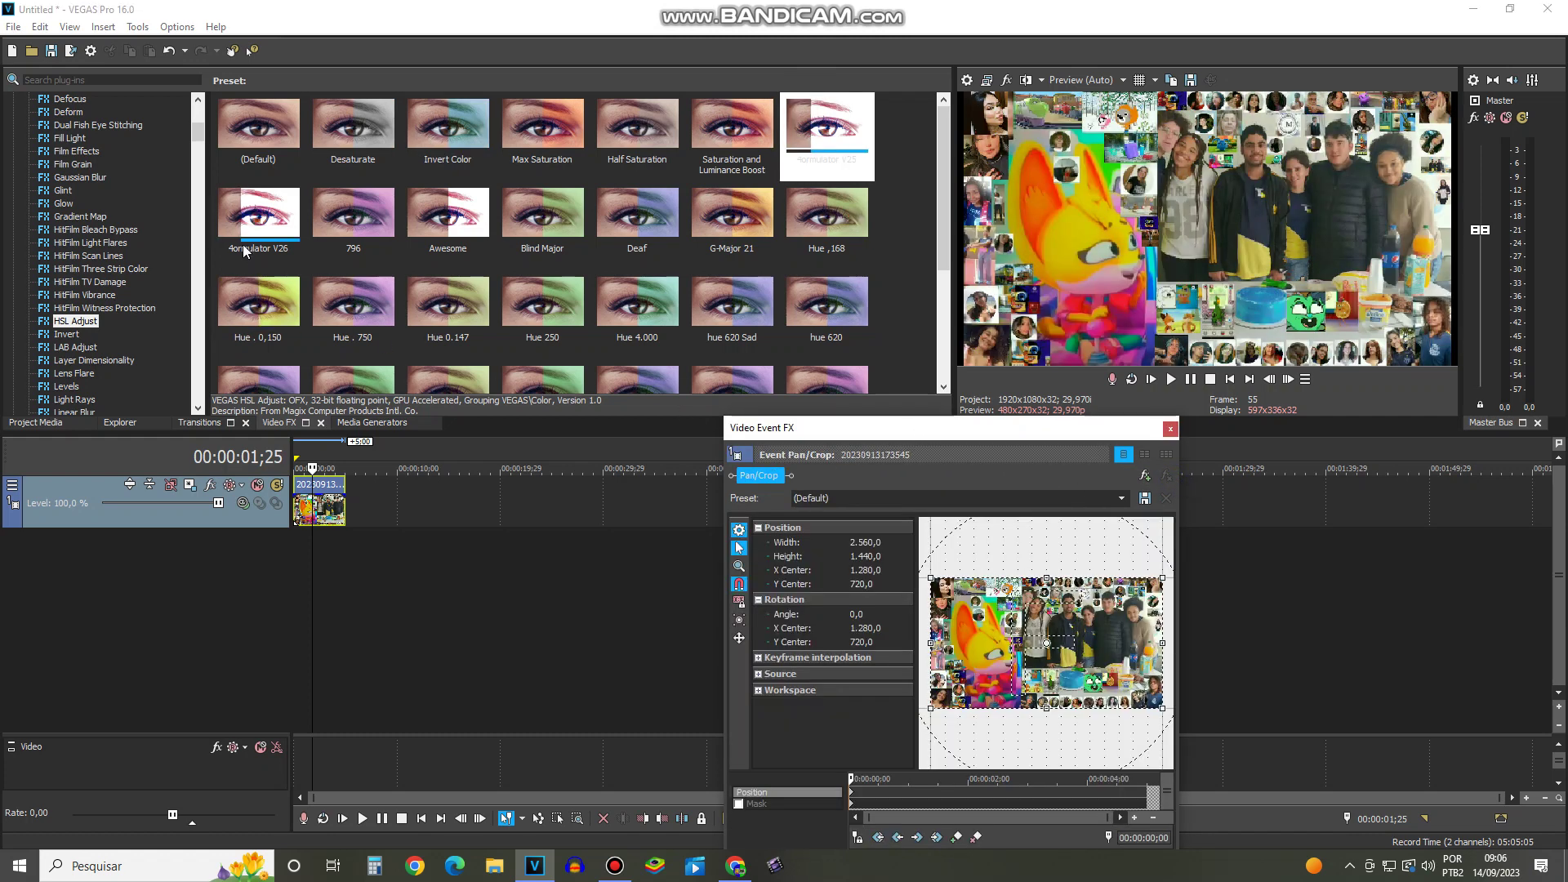
left_click_drag(324, 238, 951, 458)
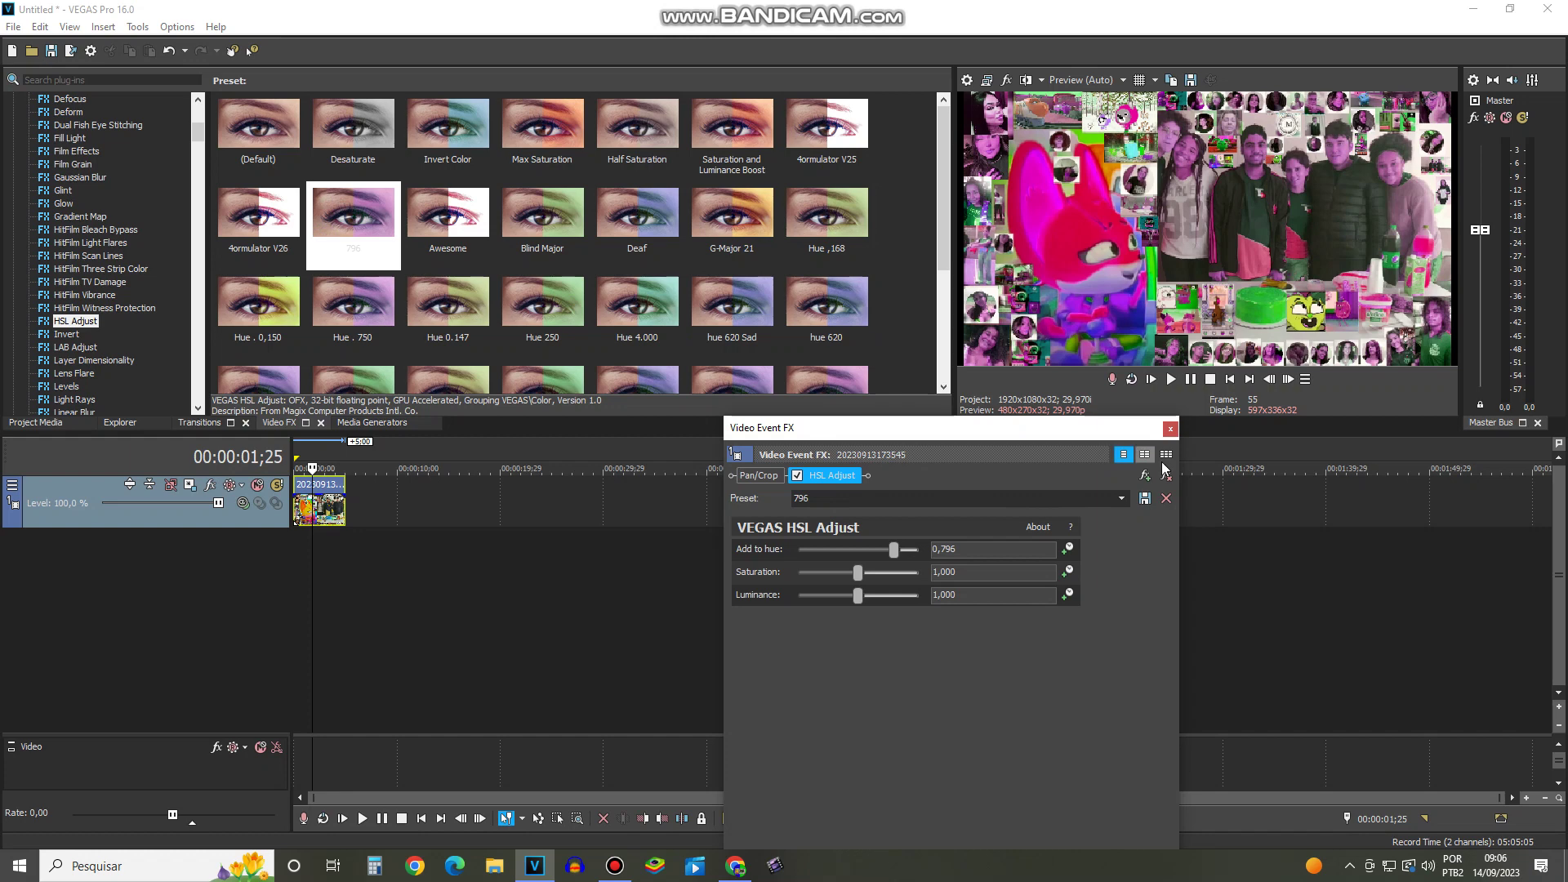
left_click(1165, 476)
left_click_drag(448, 219, 946, 482)
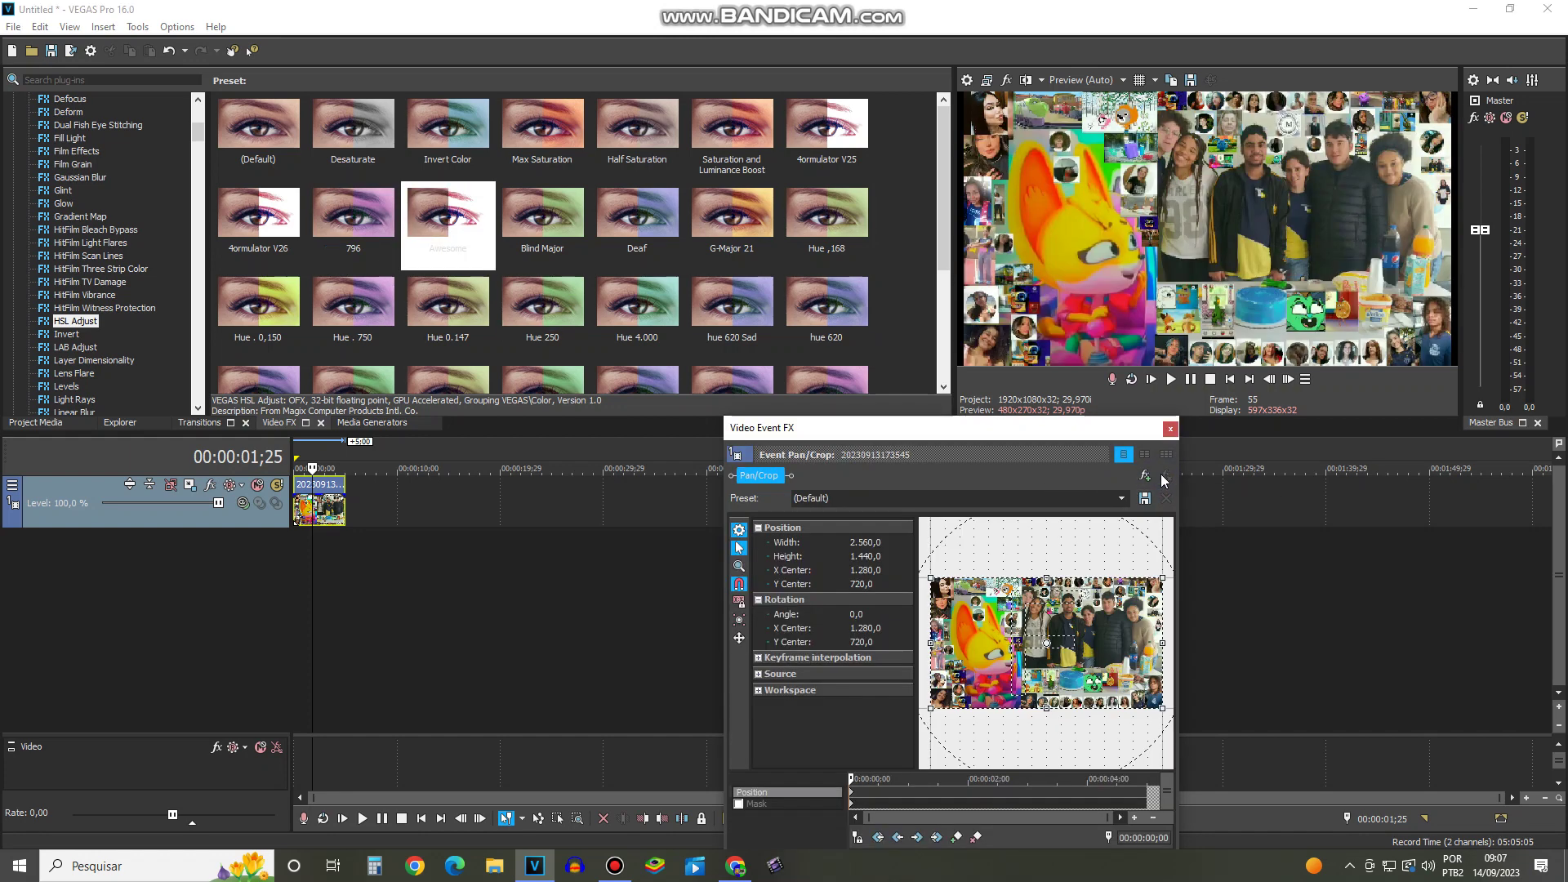
left_click(1165, 477)
Step: Preview the HSL Adjust presets Blind Major, Deaf and G-Major 21 on the video event, removing each one after viewing
left_click_drag(541, 216, 1024, 502)
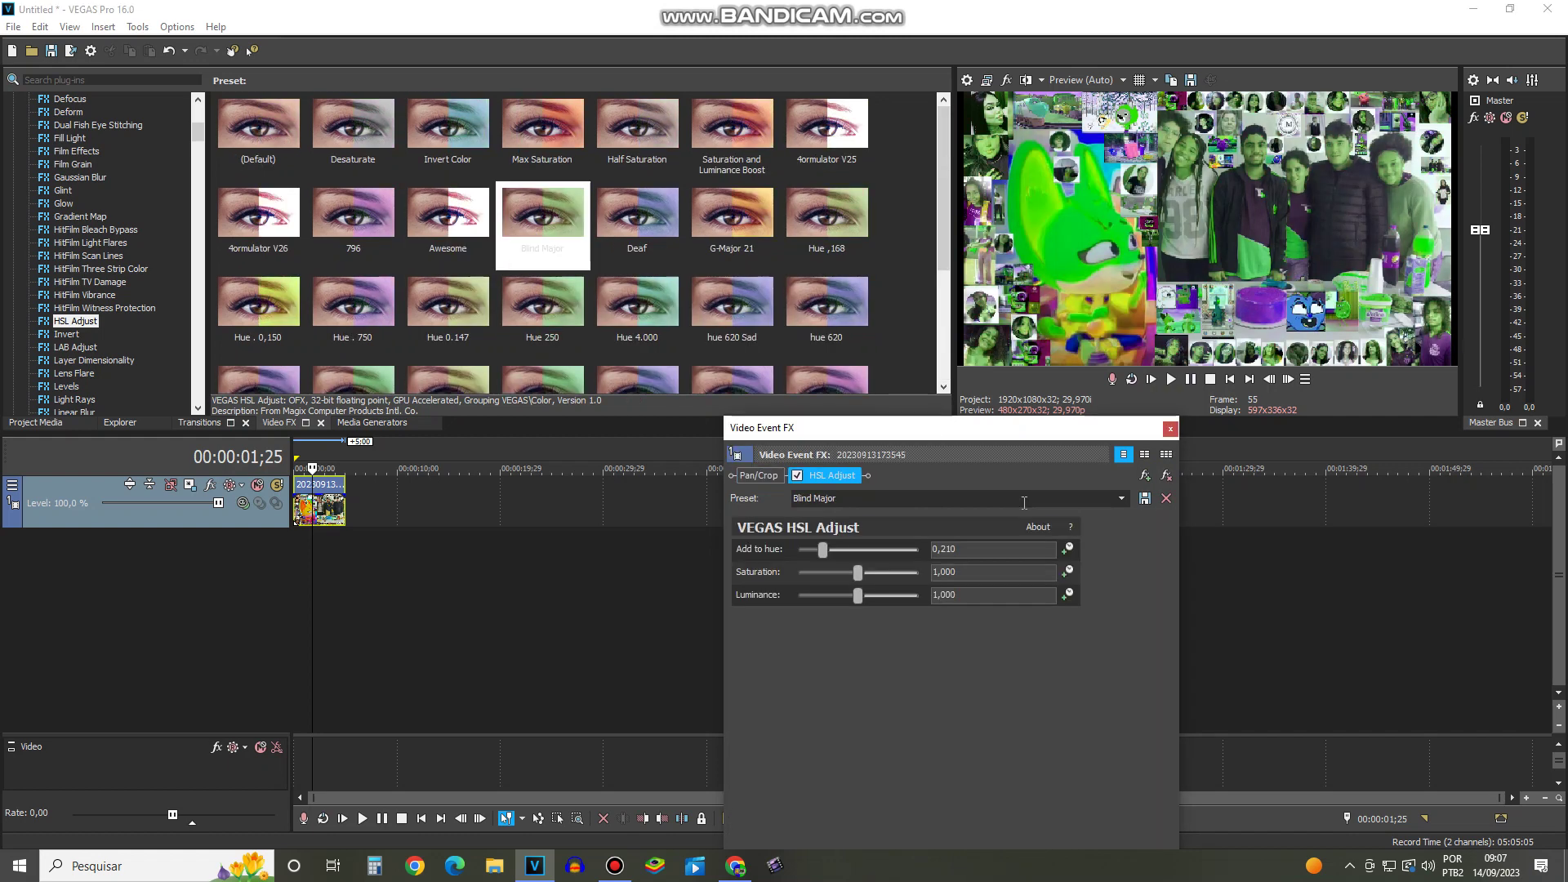
left_click(1168, 475)
left_click_drag(630, 229, 1209, 482)
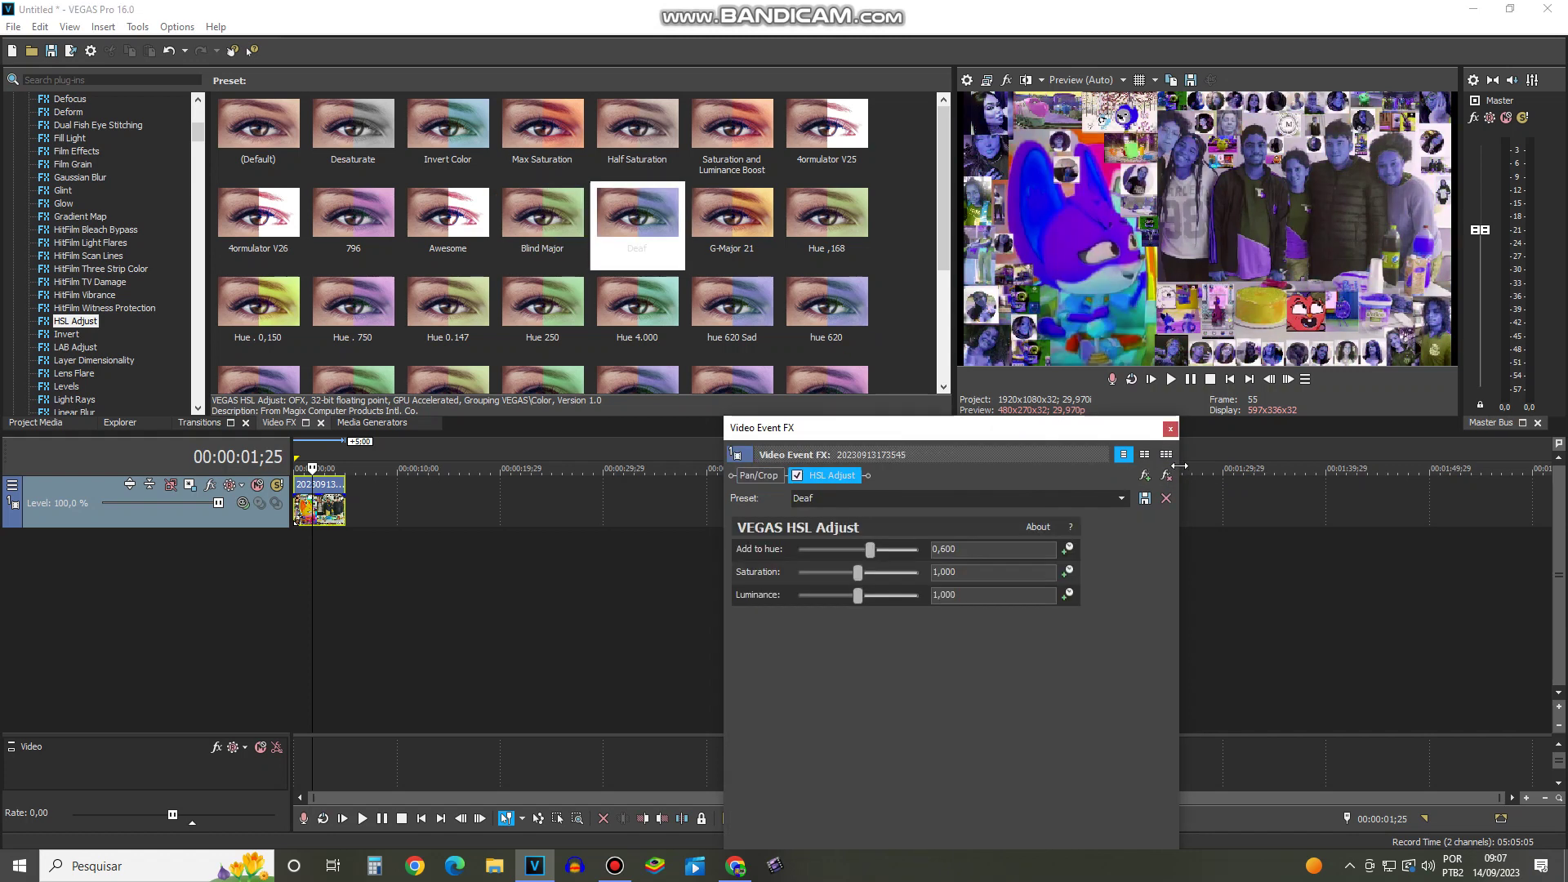
left_click(1172, 476)
left_click_drag(732, 216, 1181, 469)
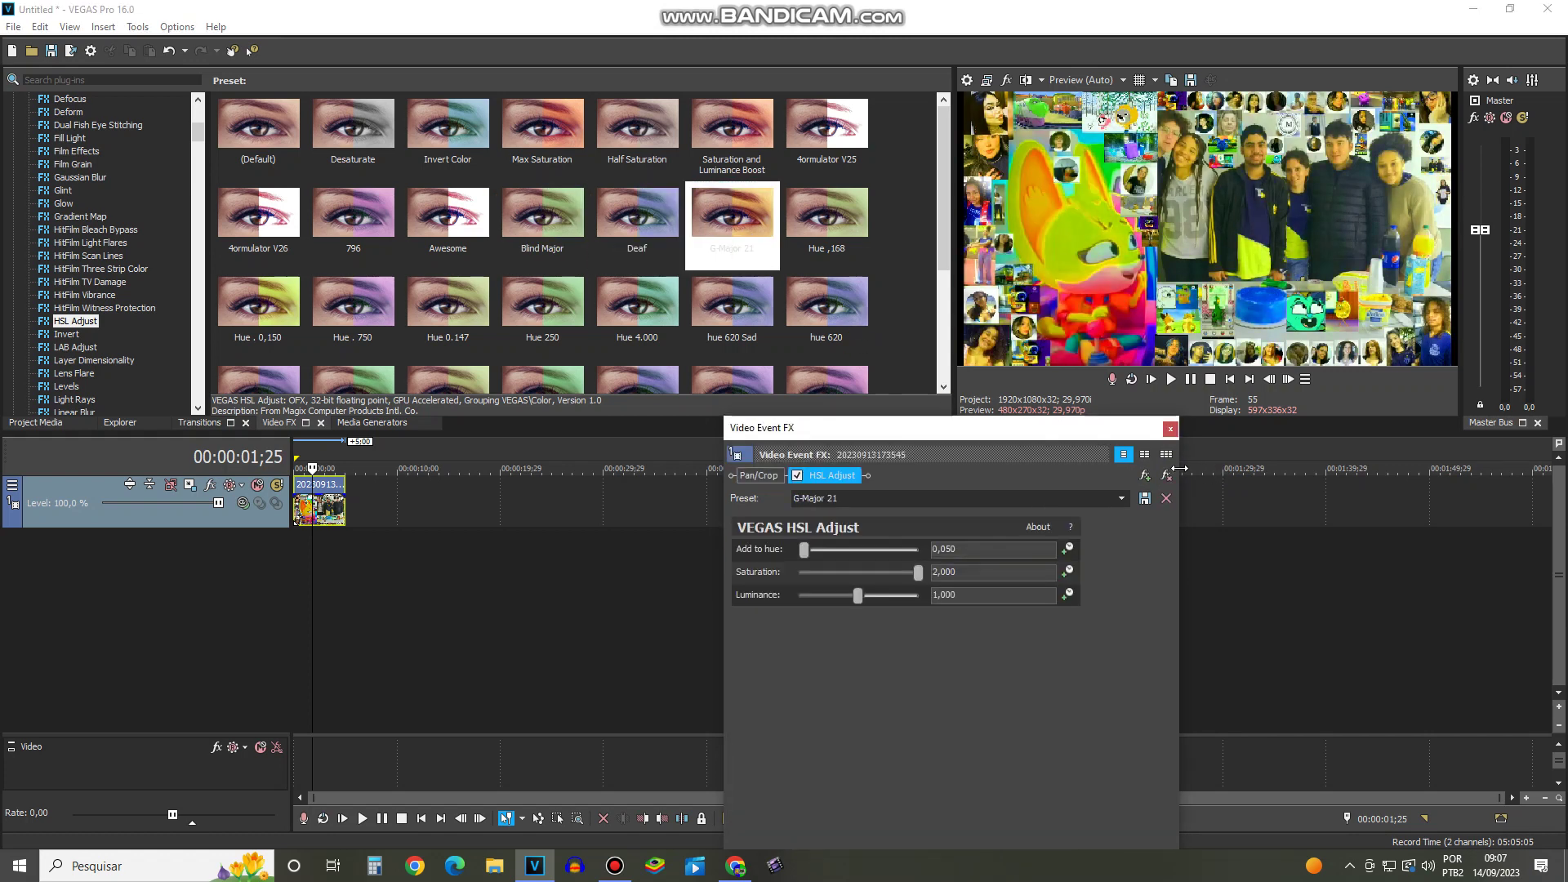
left_click(1168, 476)
Step: Preview the HSL Adjust presets Hue ,168, Hue . 0,150 and Hue . 750 on the video event, removing each one after viewing
left_click_drag(826, 216, 1155, 458)
left_click(1168, 475)
left_click_drag(258, 307, 845, 467)
left_click(1166, 473)
left_click_drag(353, 307, 1146, 467)
left_click(1167, 476)
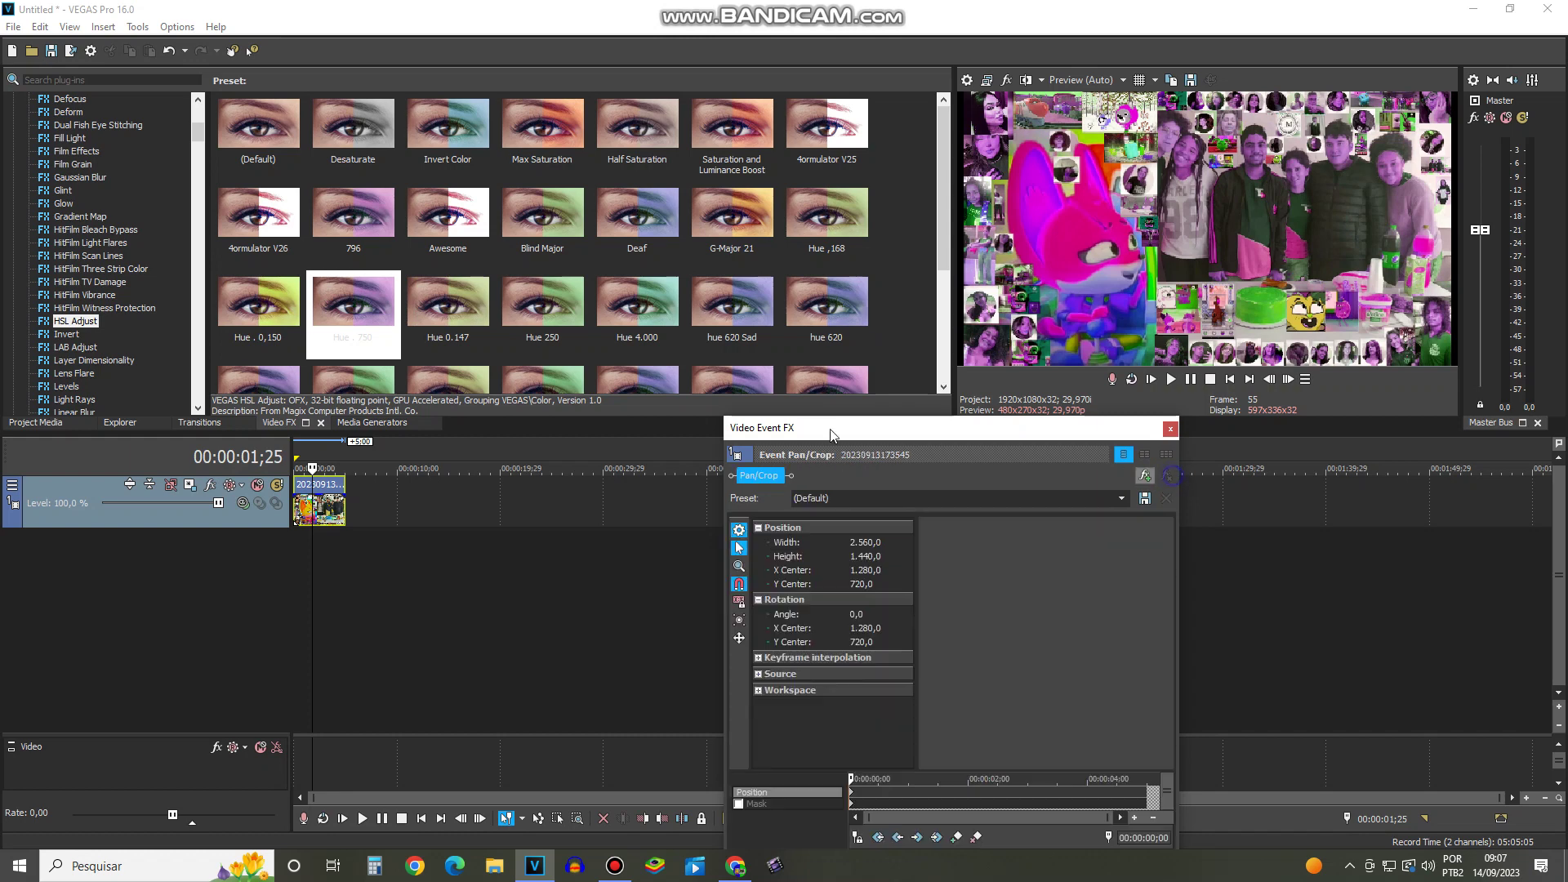
Step: Preview the HSL Adjust presets Hue 0.147, Hue 250 and Hue 4.000 on the video event, removing each one after viewing
left_click_drag(413, 320, 1091, 476)
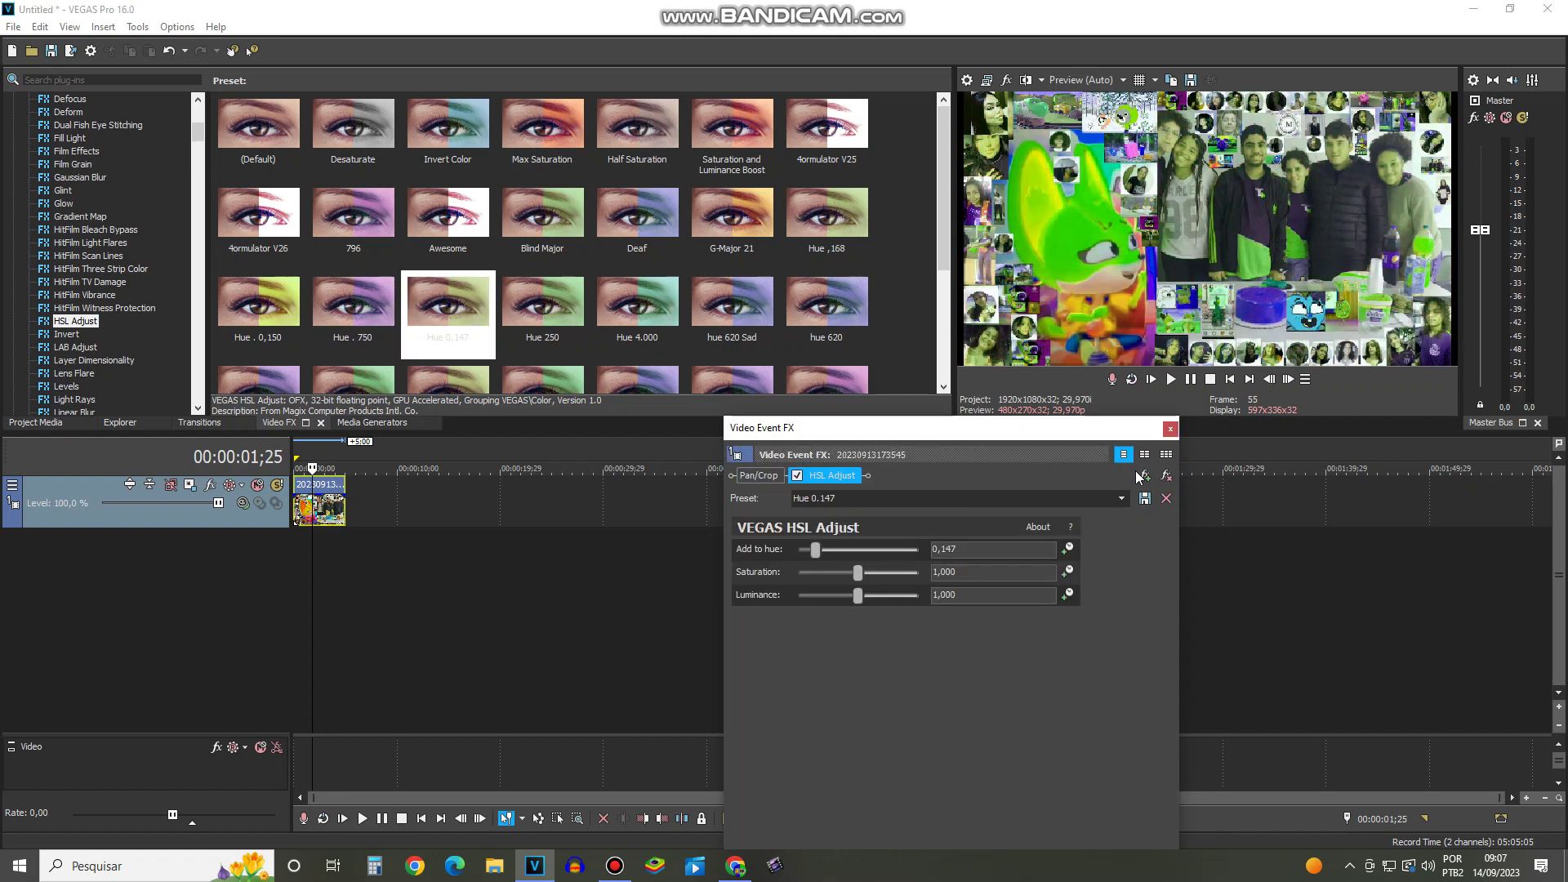
left_click(1166, 475)
left_click_drag(543, 306, 1117, 485)
left_click(1166, 475)
left_click_drag(637, 306, 1148, 481)
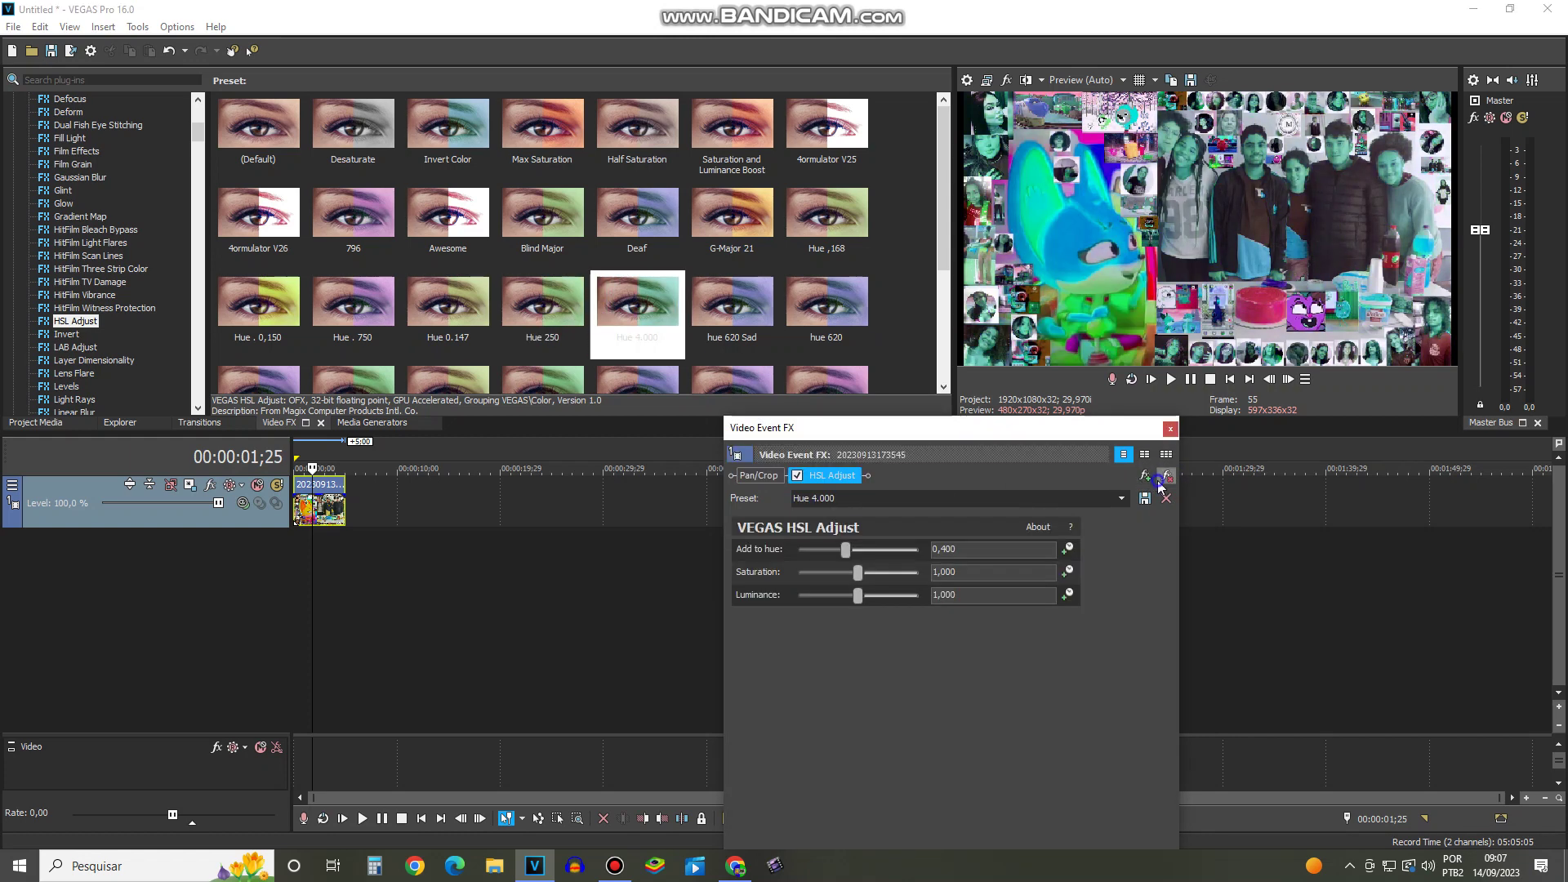
left_click(1166, 476)
Step: Preview the HSL Adjust presets hue 620 Sad and Hue 7,000 on the video event, removing each one after viewing
left_click_drag(732, 306, 872, 480)
left_click(1164, 498)
scroll(405, 327, "down", 2)
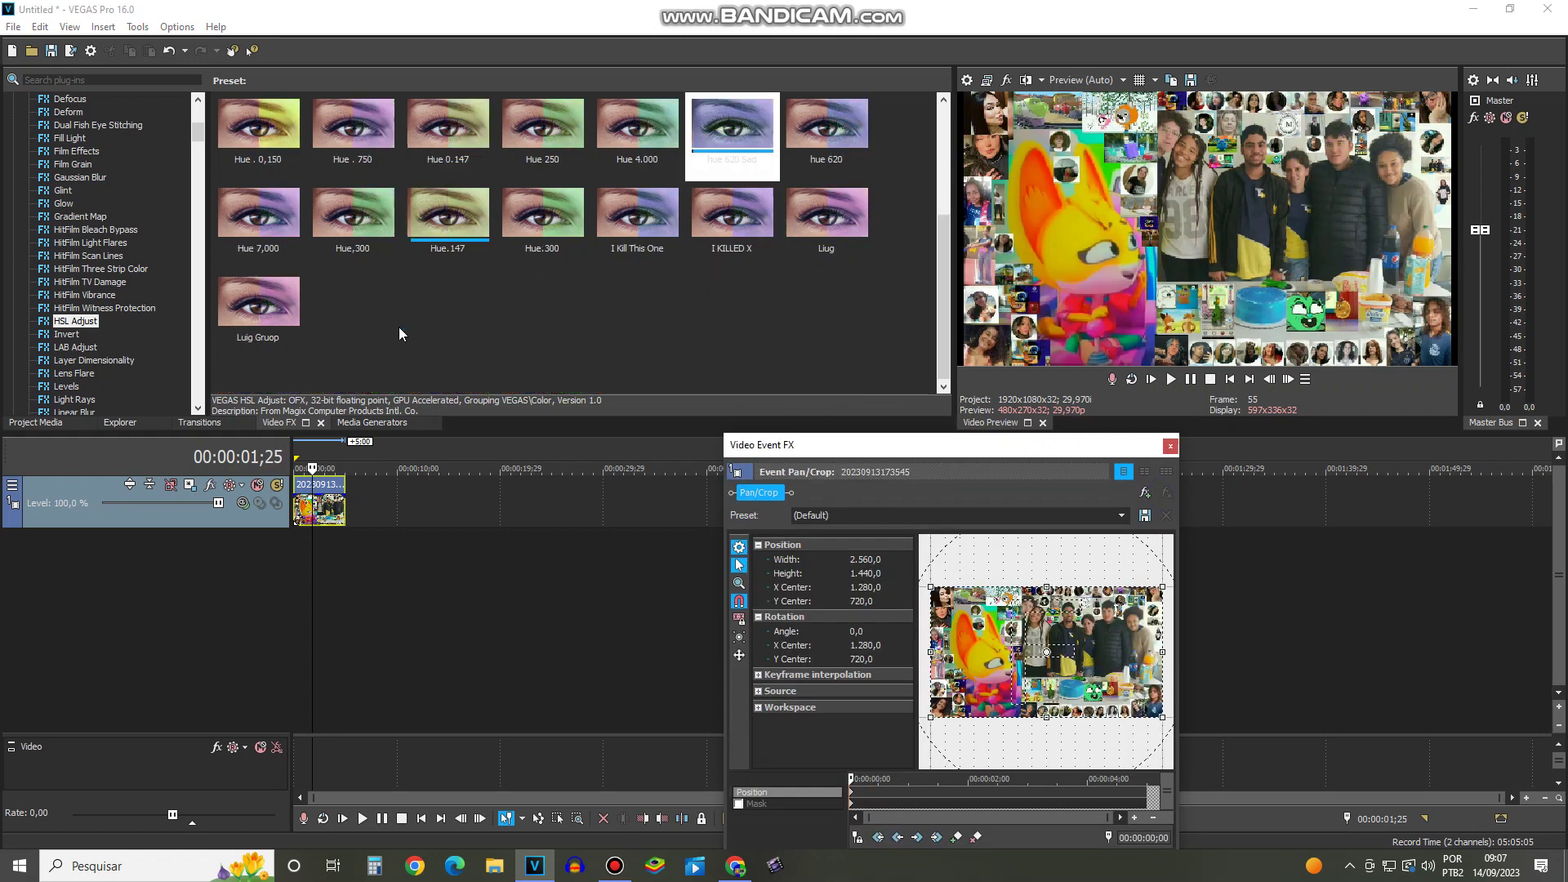
left_click_drag(217, 243, 934, 530)
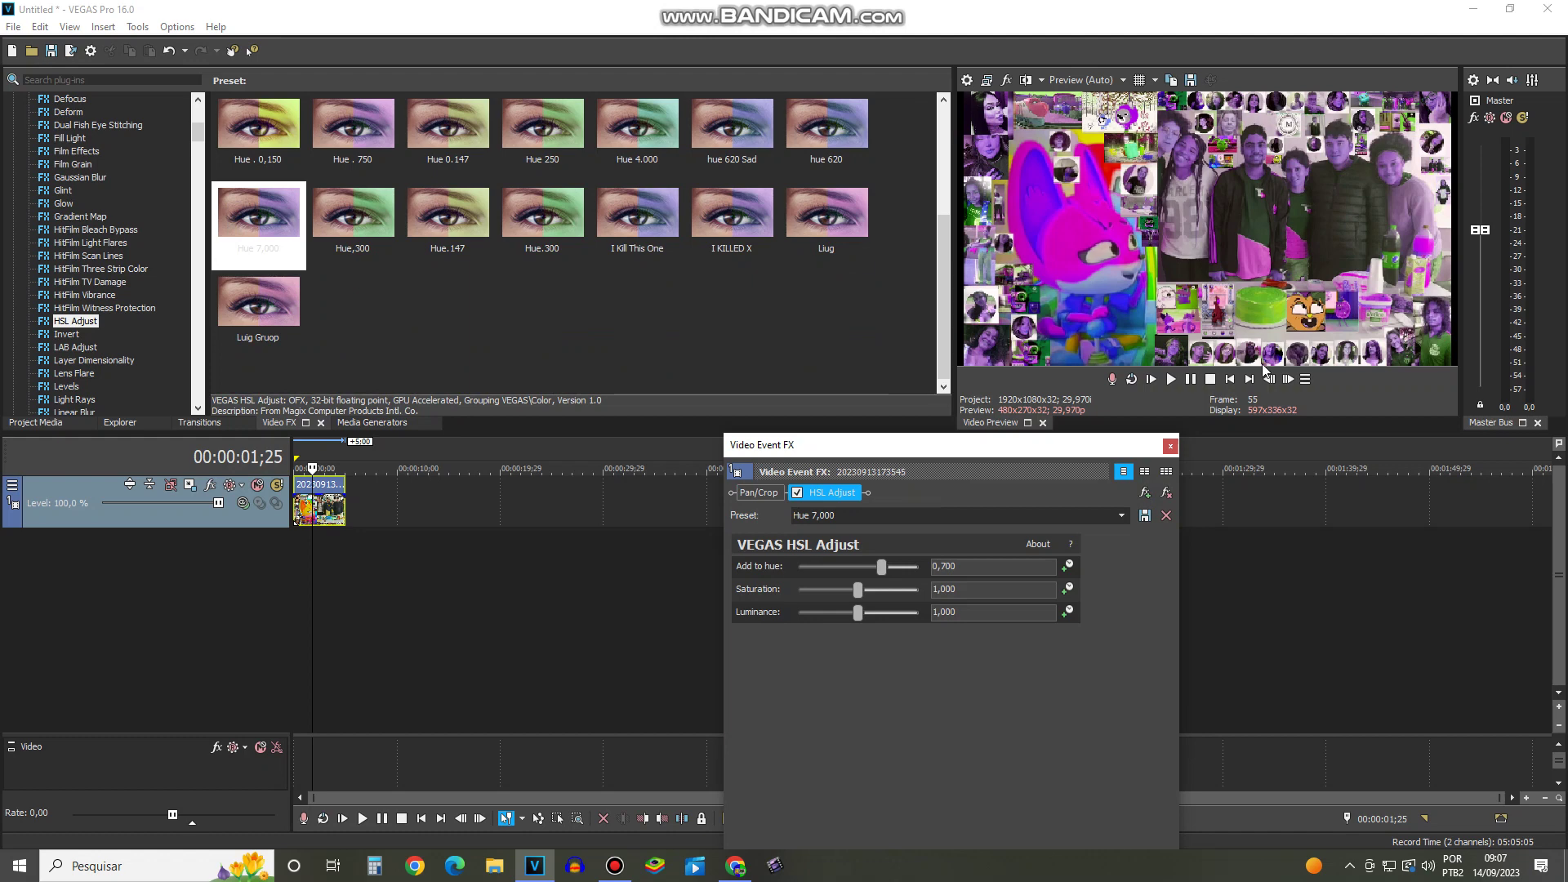
left_click(1169, 496)
Step: Preview the HSL Adjust presets Hue,300 and Hue.147 on the video event, removing each one after viewing
left_click_drag(351, 214, 374, 242)
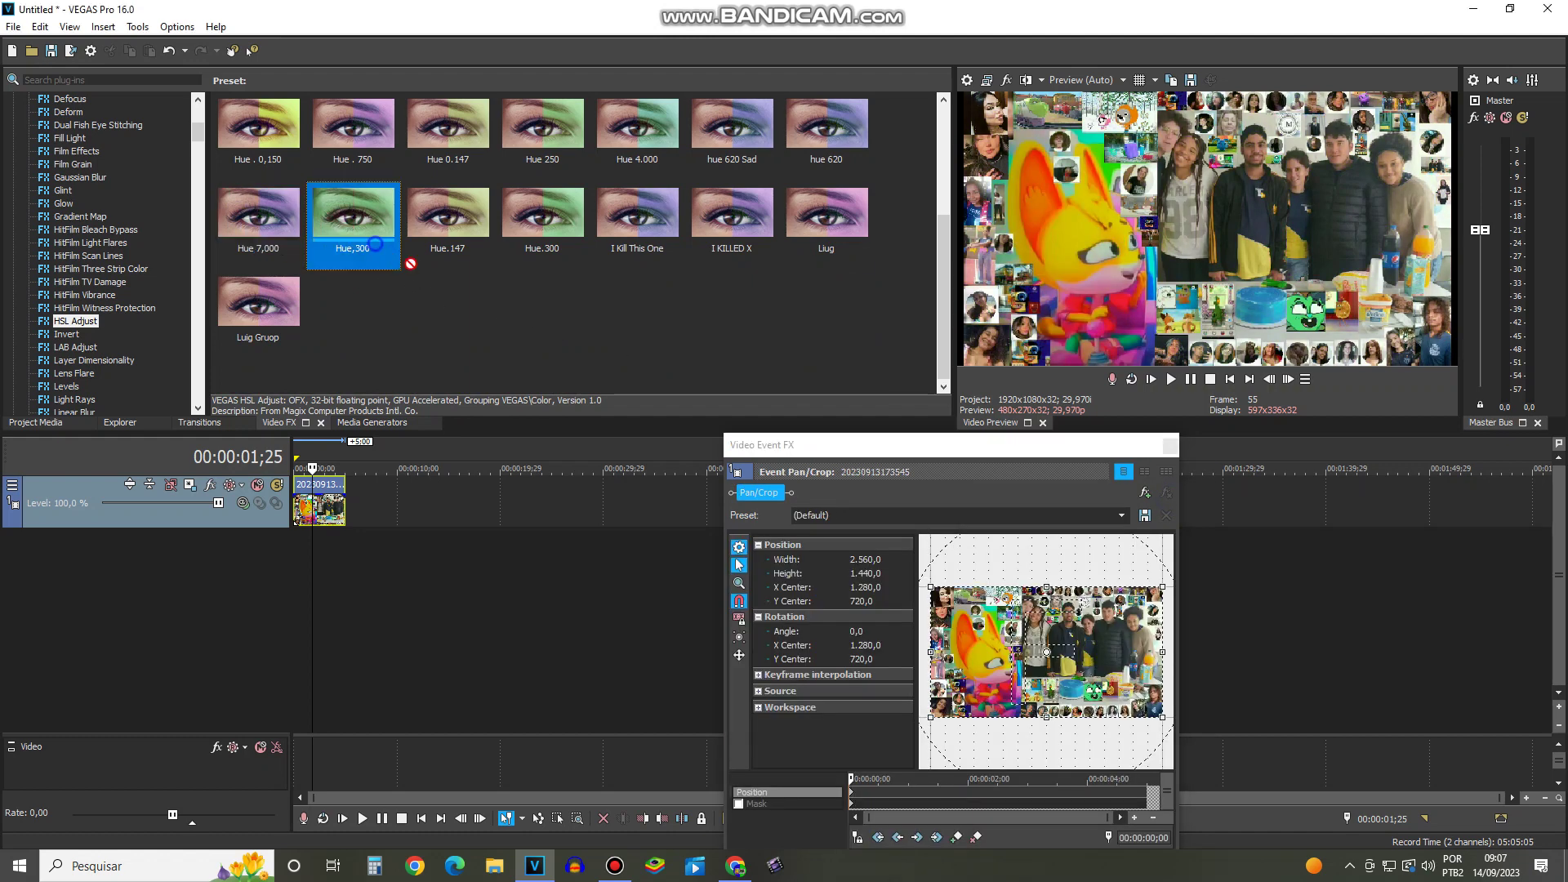
left_click_drag(984, 461, 987, 464)
left_click(1168, 494)
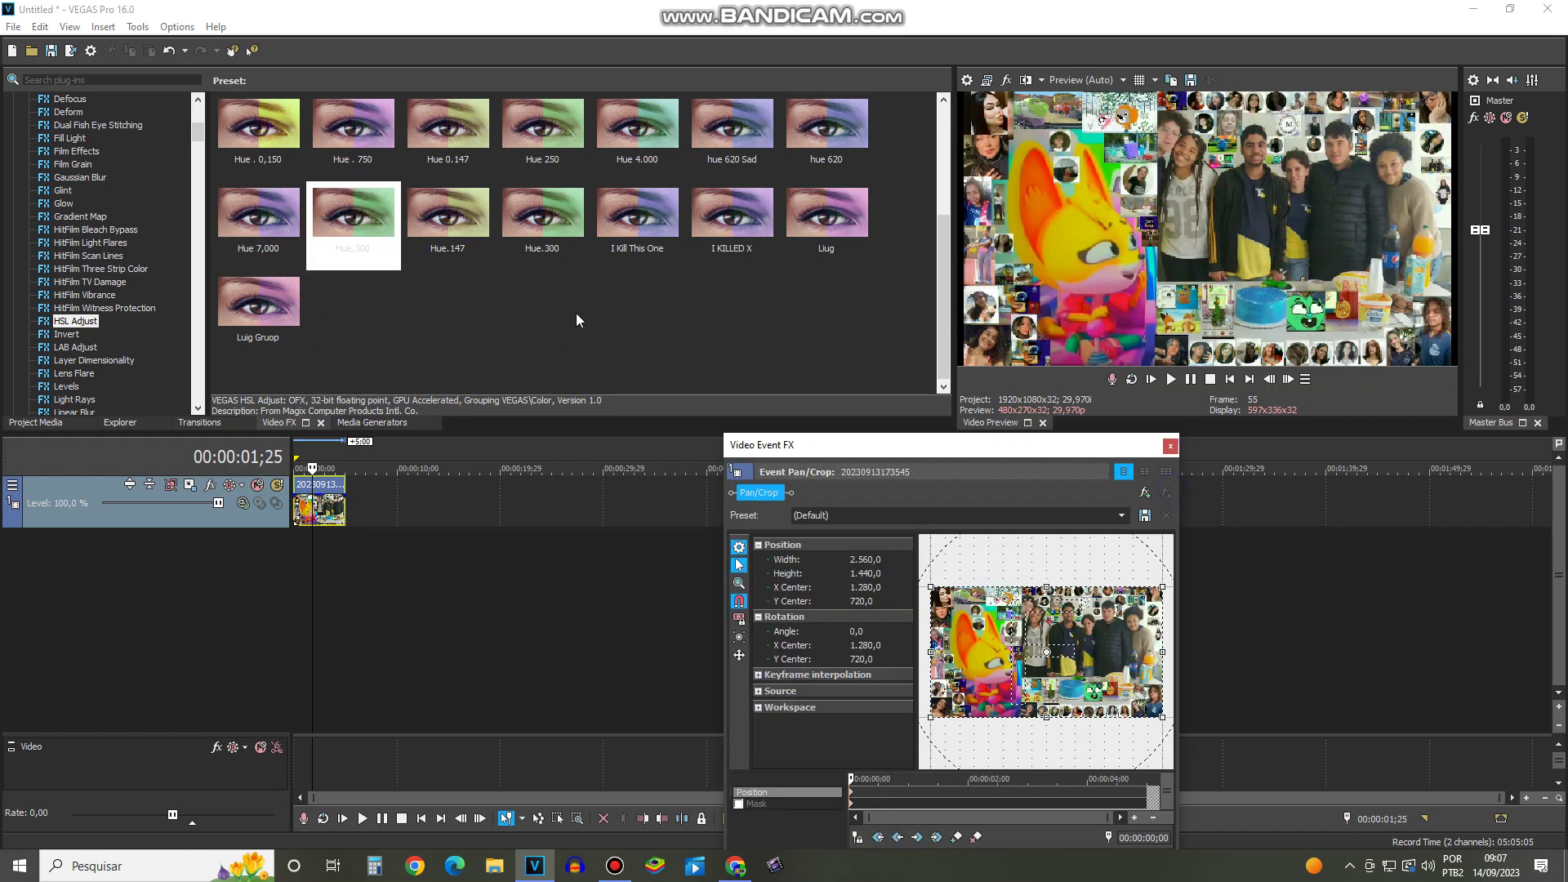
left_click_drag(448, 216, 615, 306)
left_click_drag(1010, 467, 1013, 469)
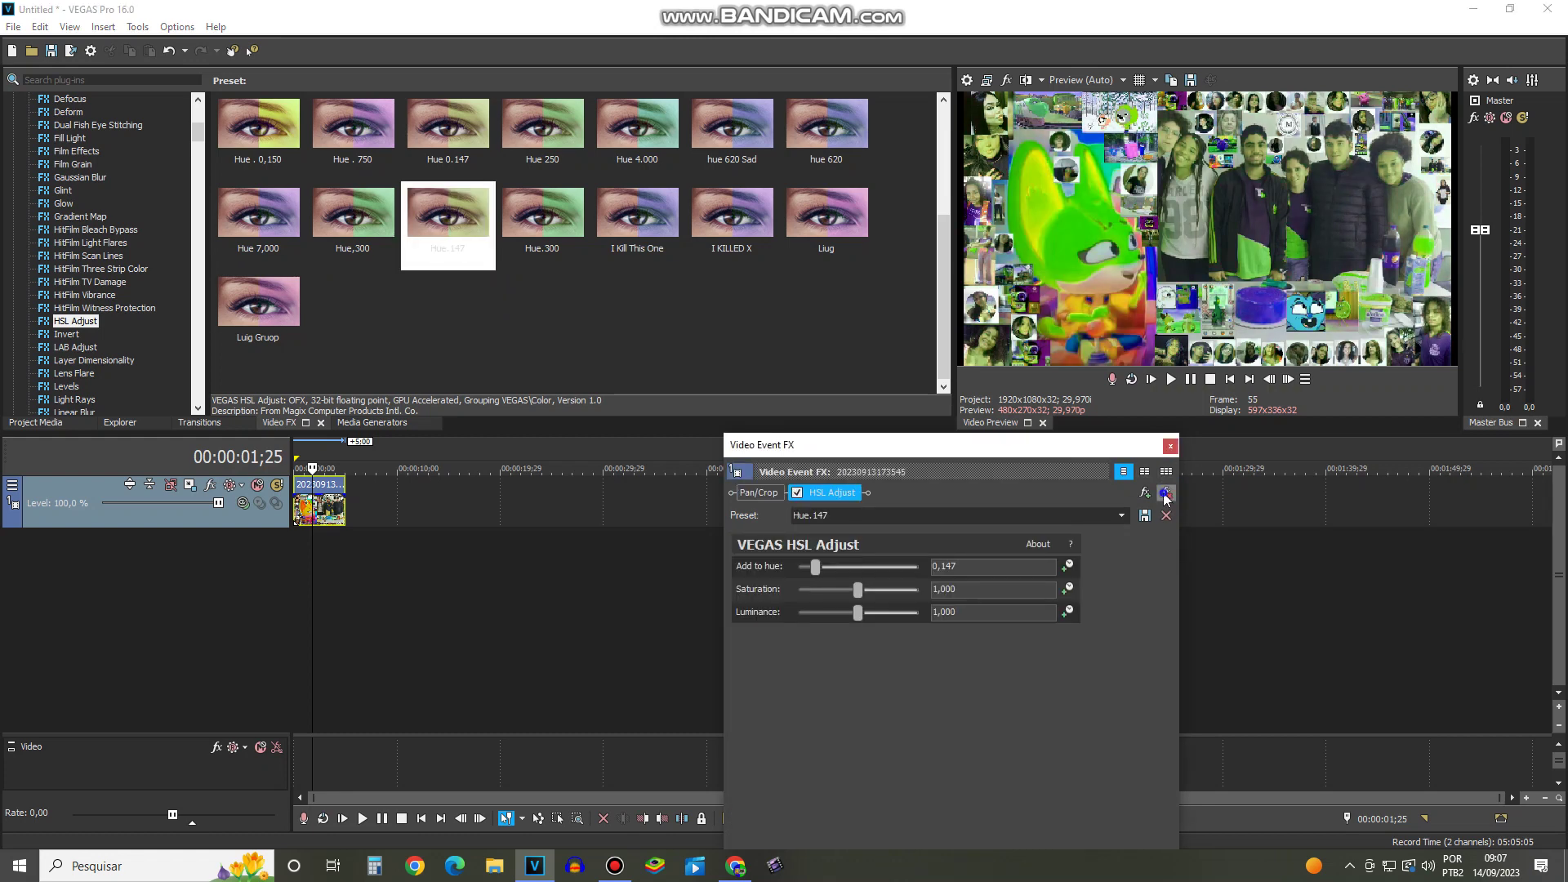
left_click(1165, 493)
Step: Preview HSL Adjust with its default settings and with the I Kill This One preset on the video event, removing each one after viewing
left_click_drag(75, 321, 965, 465)
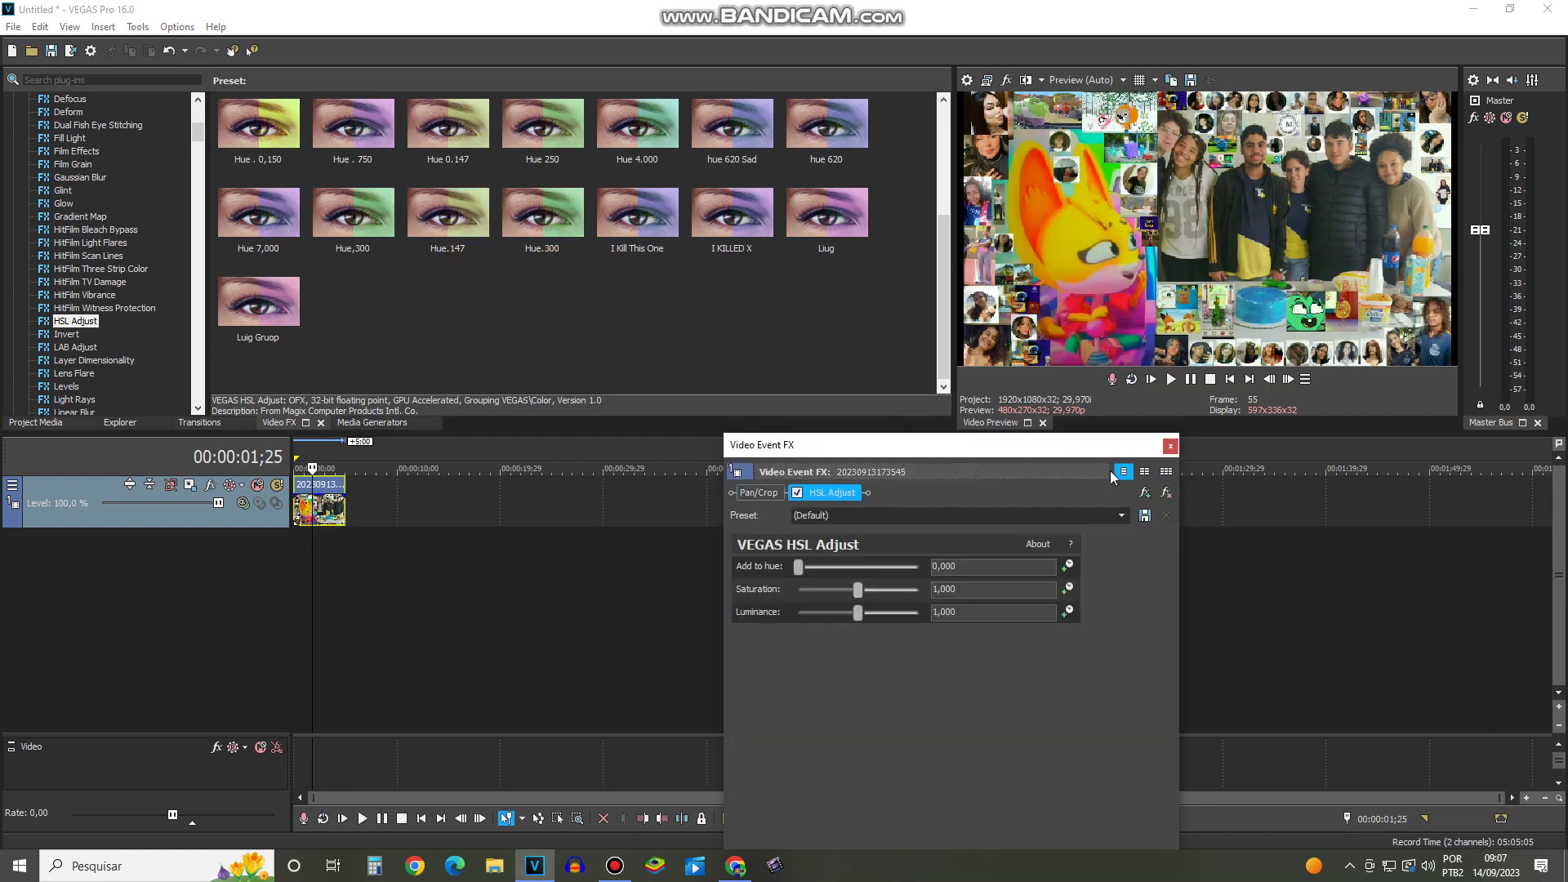
left_click(1166, 492)
left_click_drag(637, 214, 968, 449)
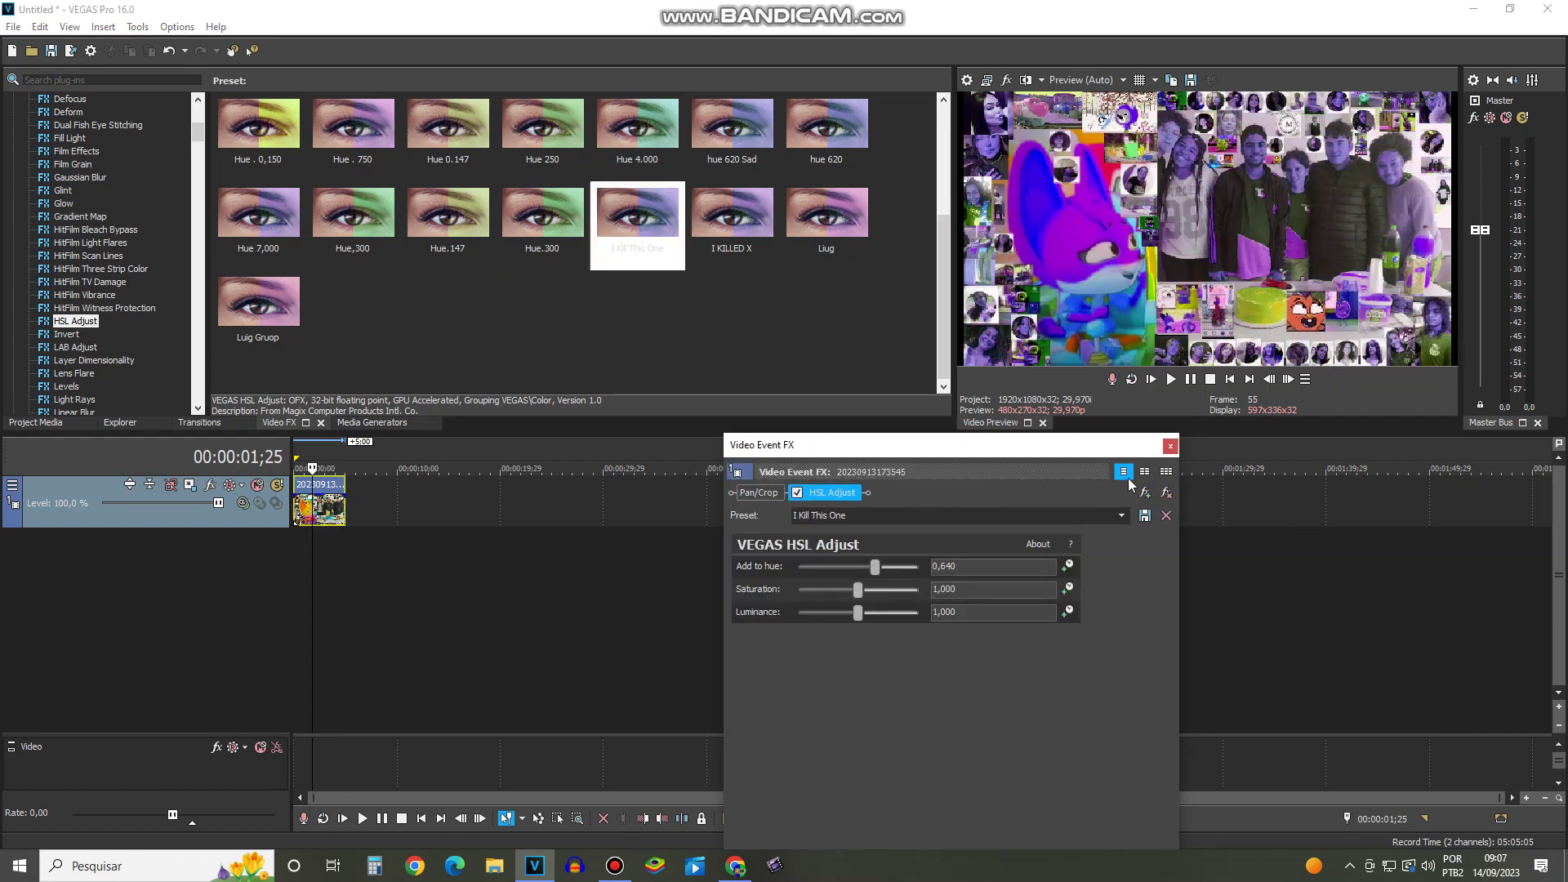
left_click(1166, 492)
Step: Preview the HSL Adjust presets I KILLED X and Luig Gruop on the video event, removing each effect after viewing
left_click_drag(732, 214, 971, 477)
left_click(1166, 492)
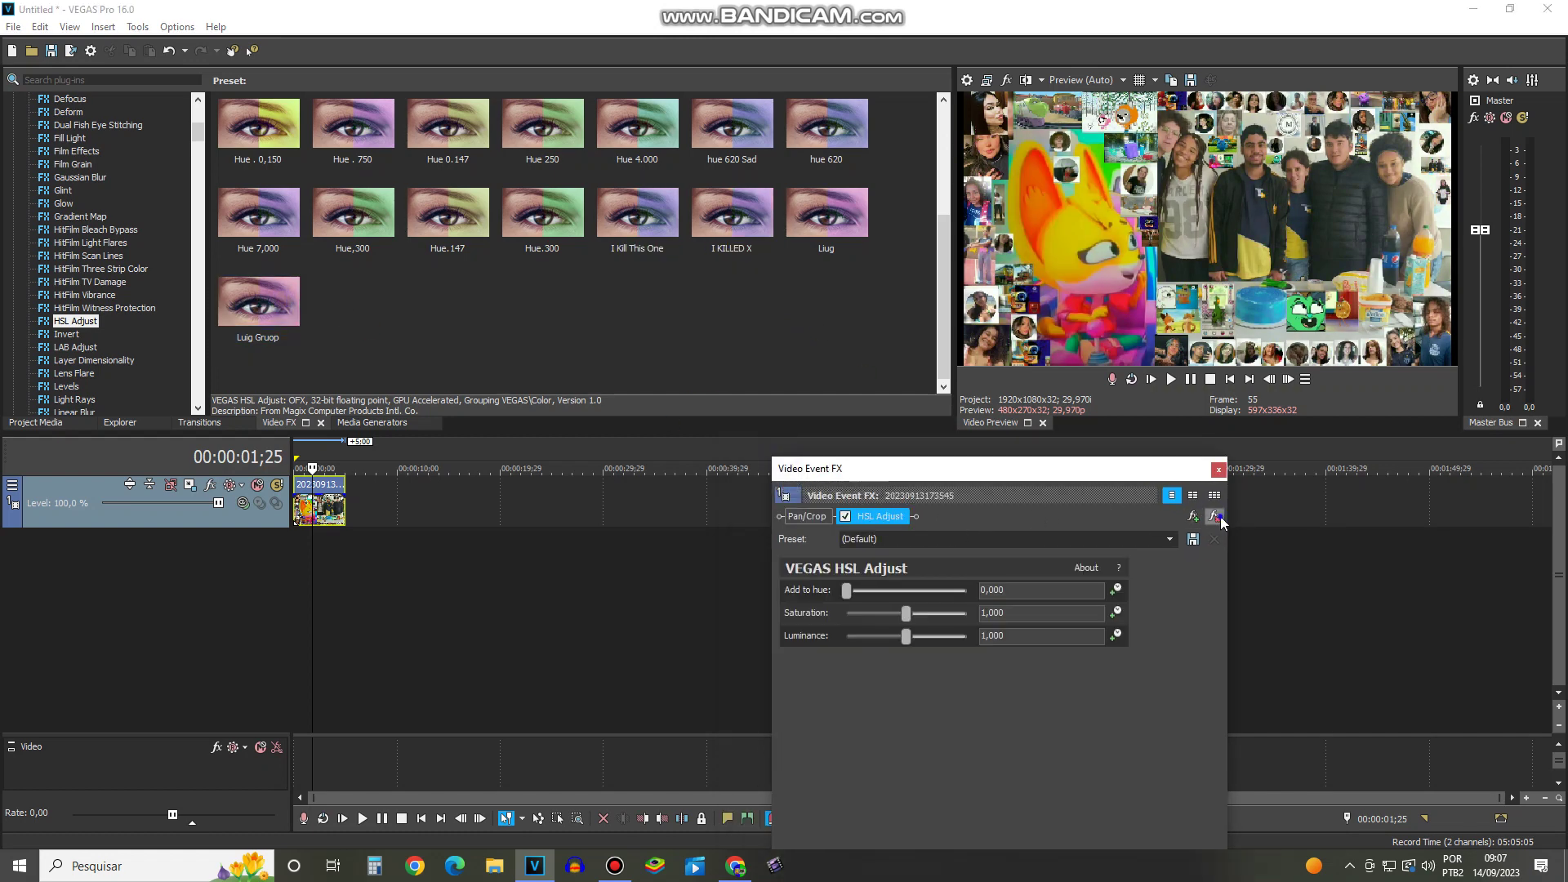
left_click(1216, 517)
left_click_drag(241, 301, 853, 512)
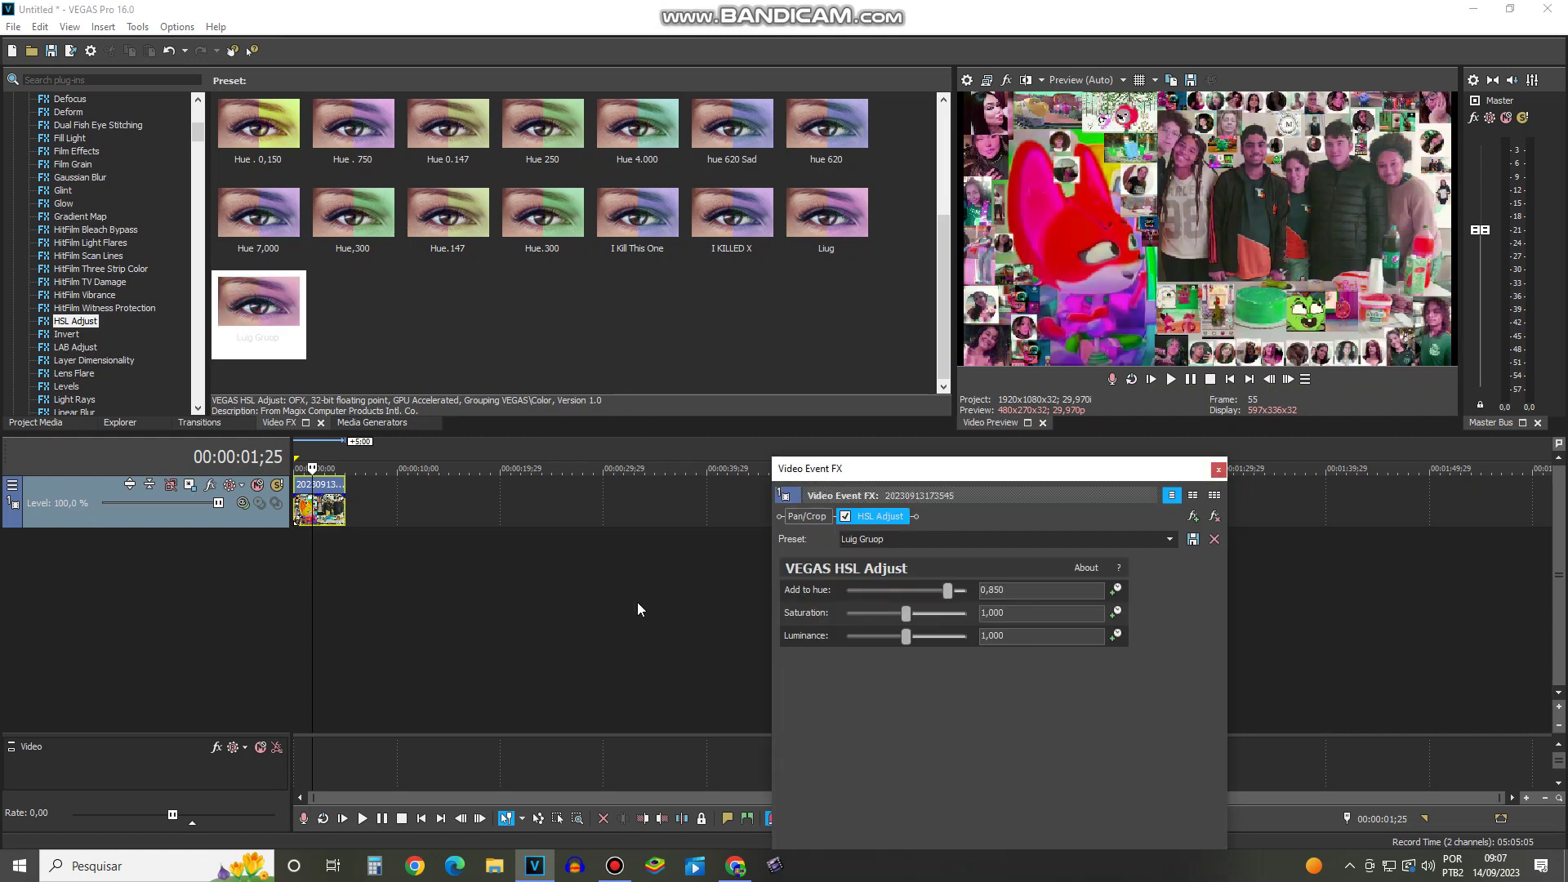
left_click(1216, 517)
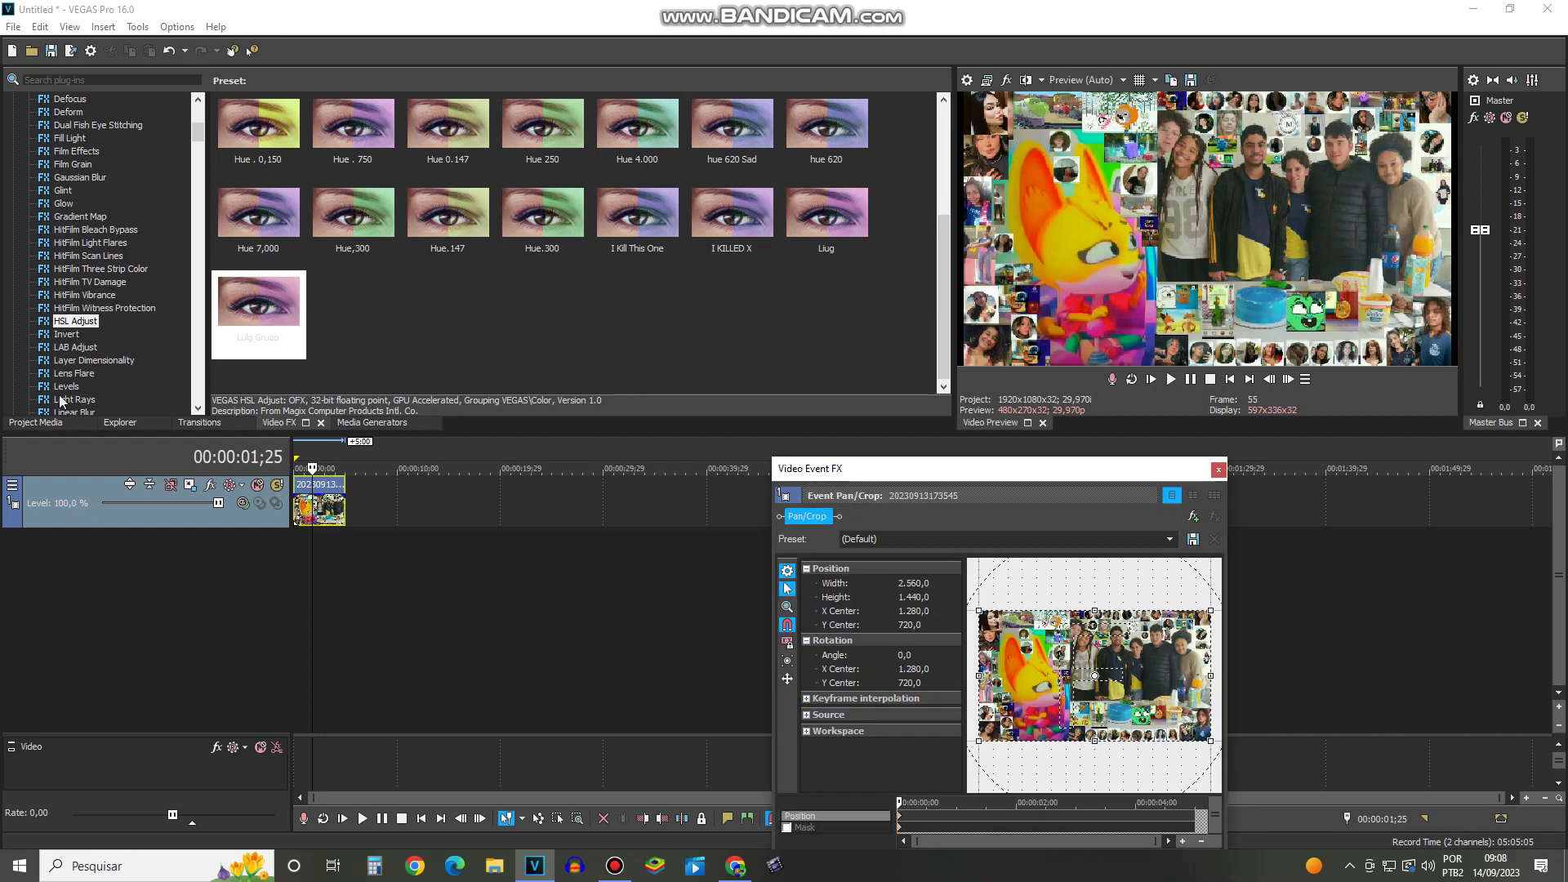
Step: Preview the Mirror preset Bump Map on the video event and remove it after viewing
scroll(99, 367, "down", 4)
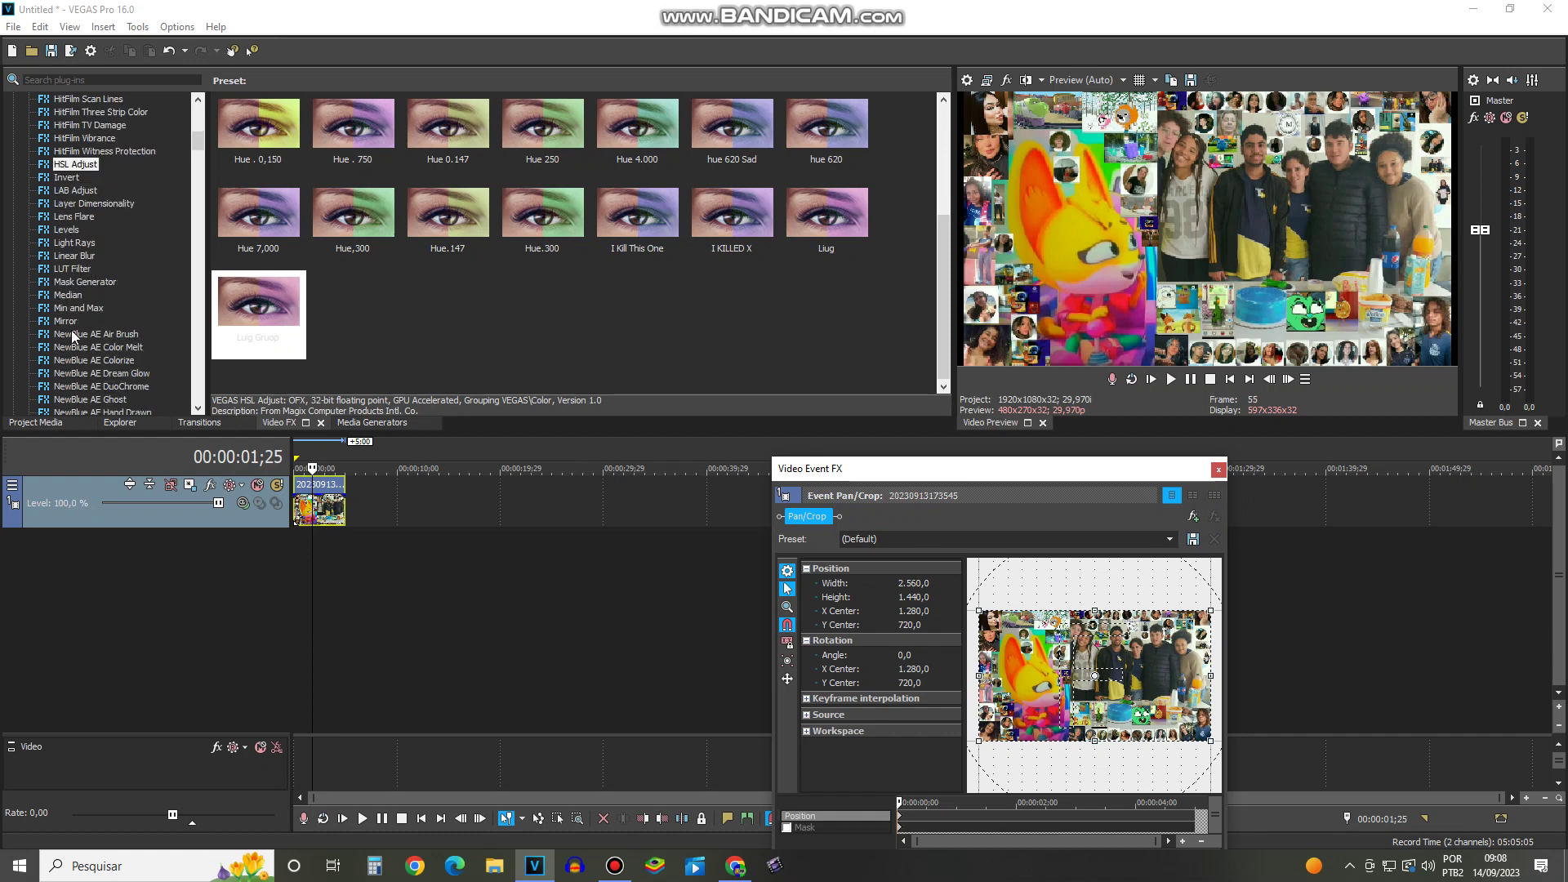
left_click(65, 321)
left_click_drag(478, 202, 1012, 531)
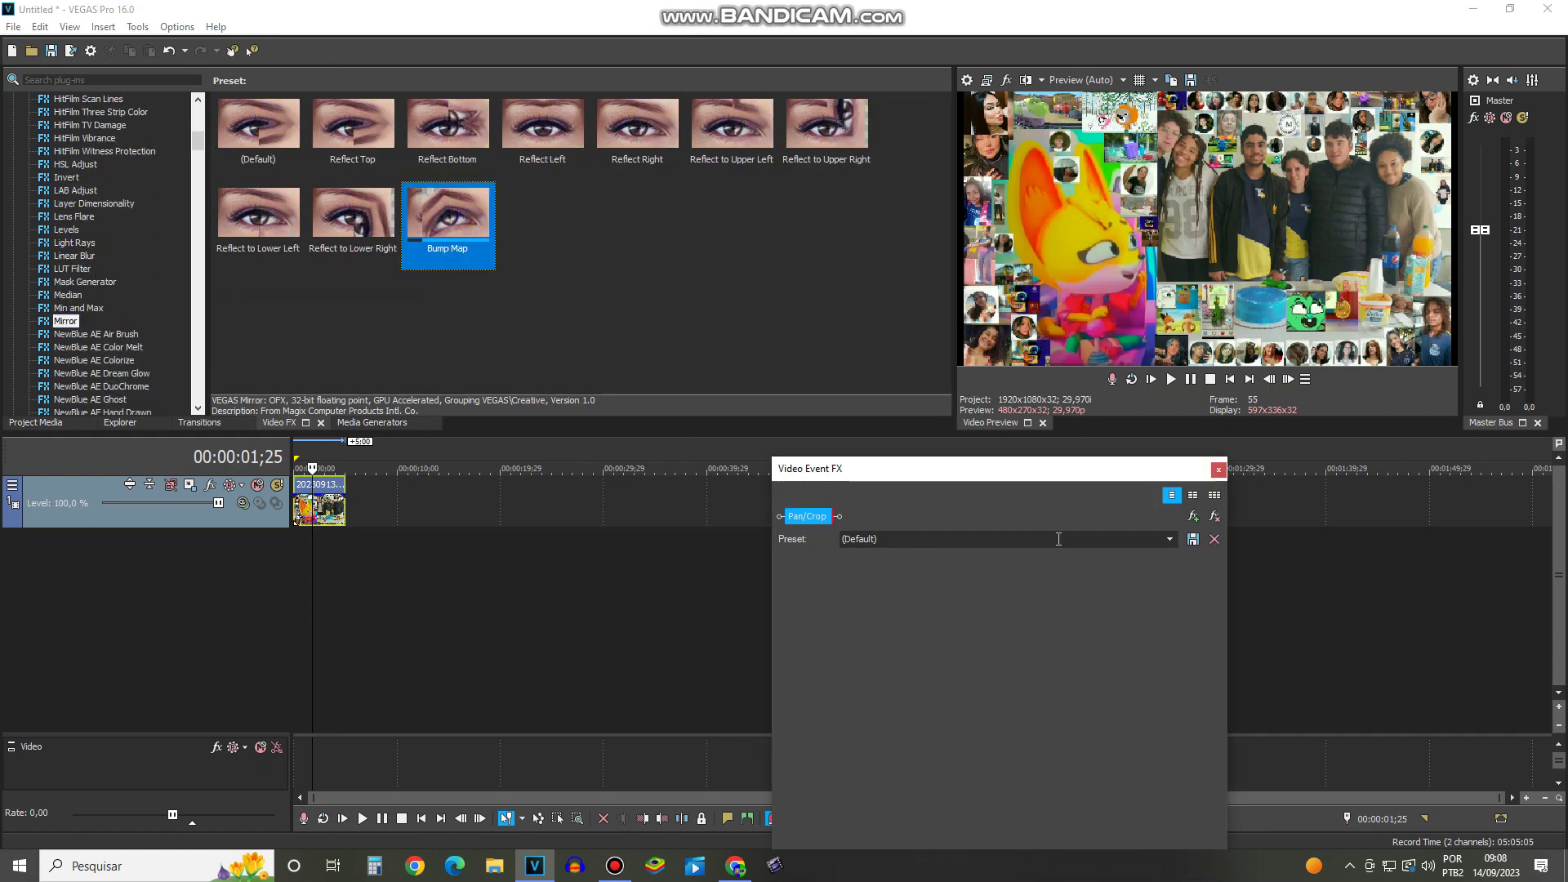
left_click(1218, 518)
Step: Preview the TV Simulator presets TV Look and Bad Sync on the video event, removing each one after viewing
scroll(106, 288, "down", 20)
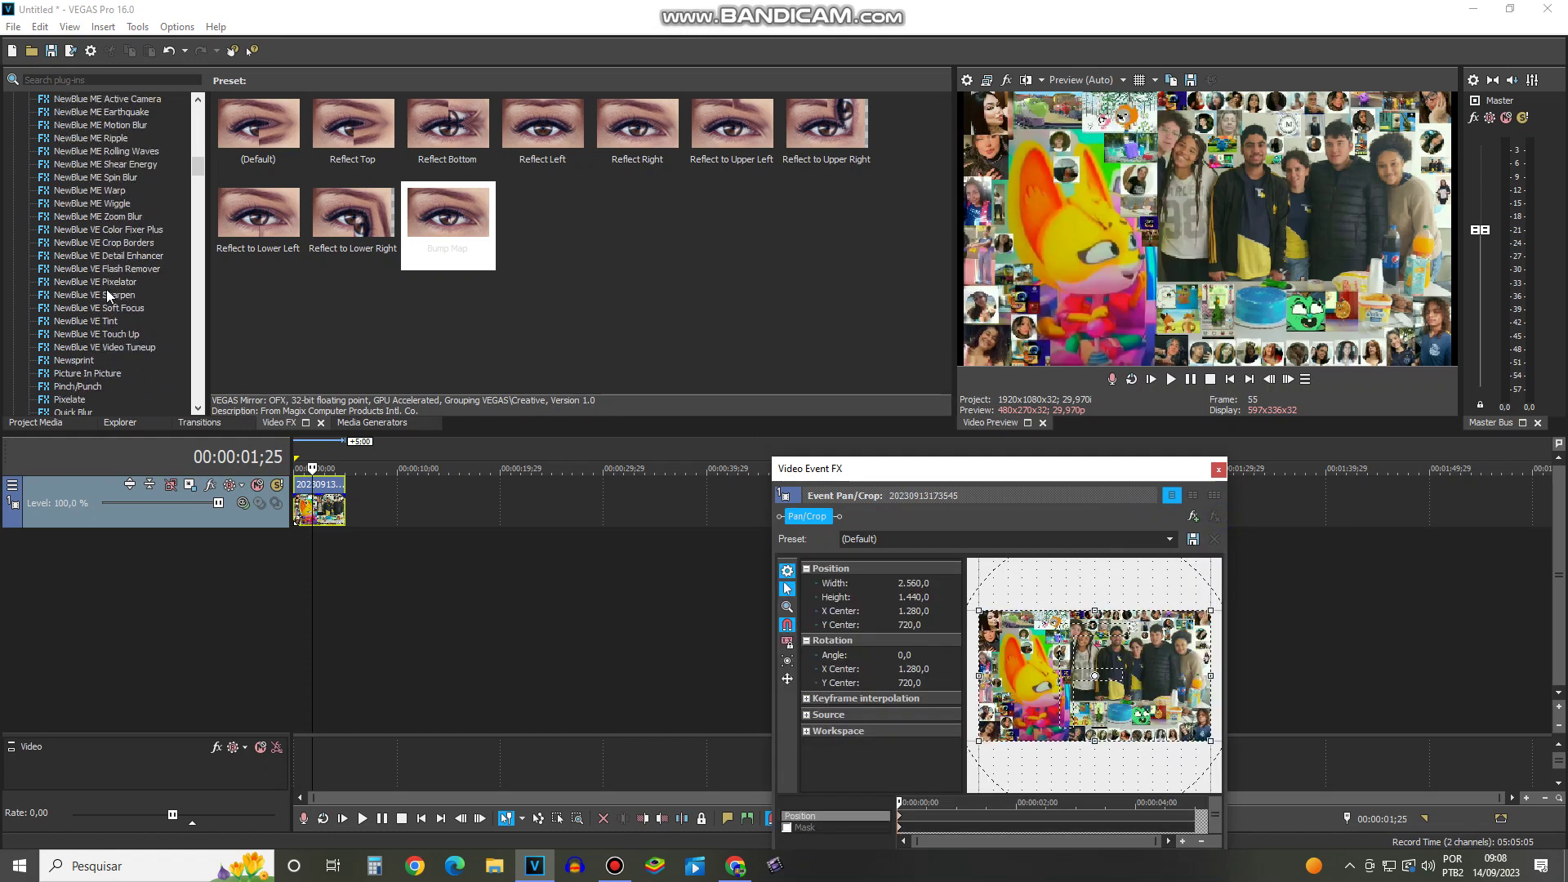
scroll(106, 288, "down", 12)
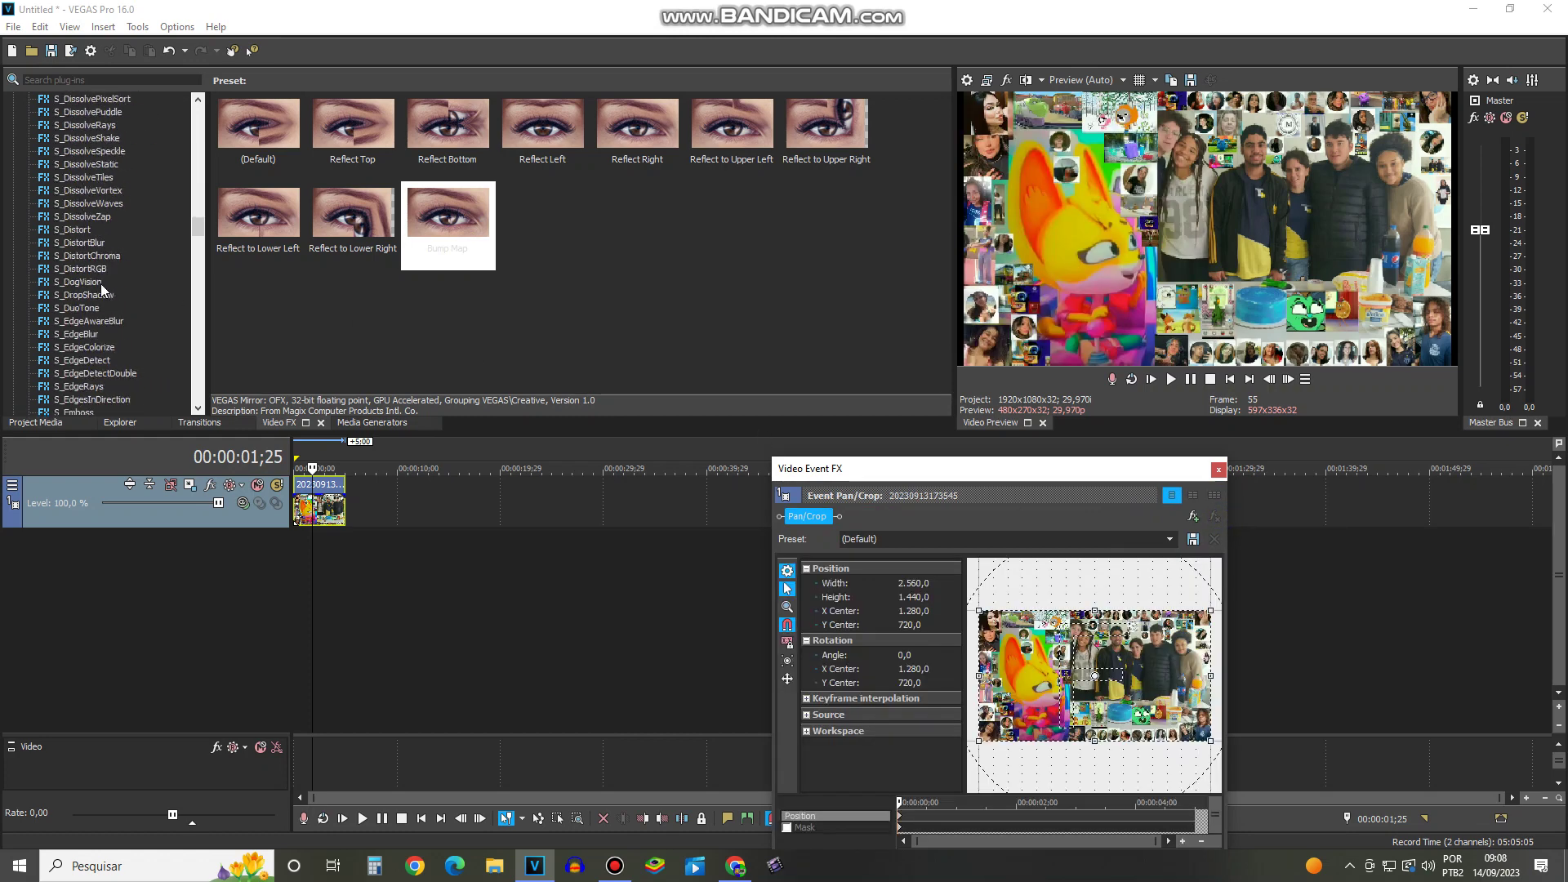
scroll(97, 292, "down", 15)
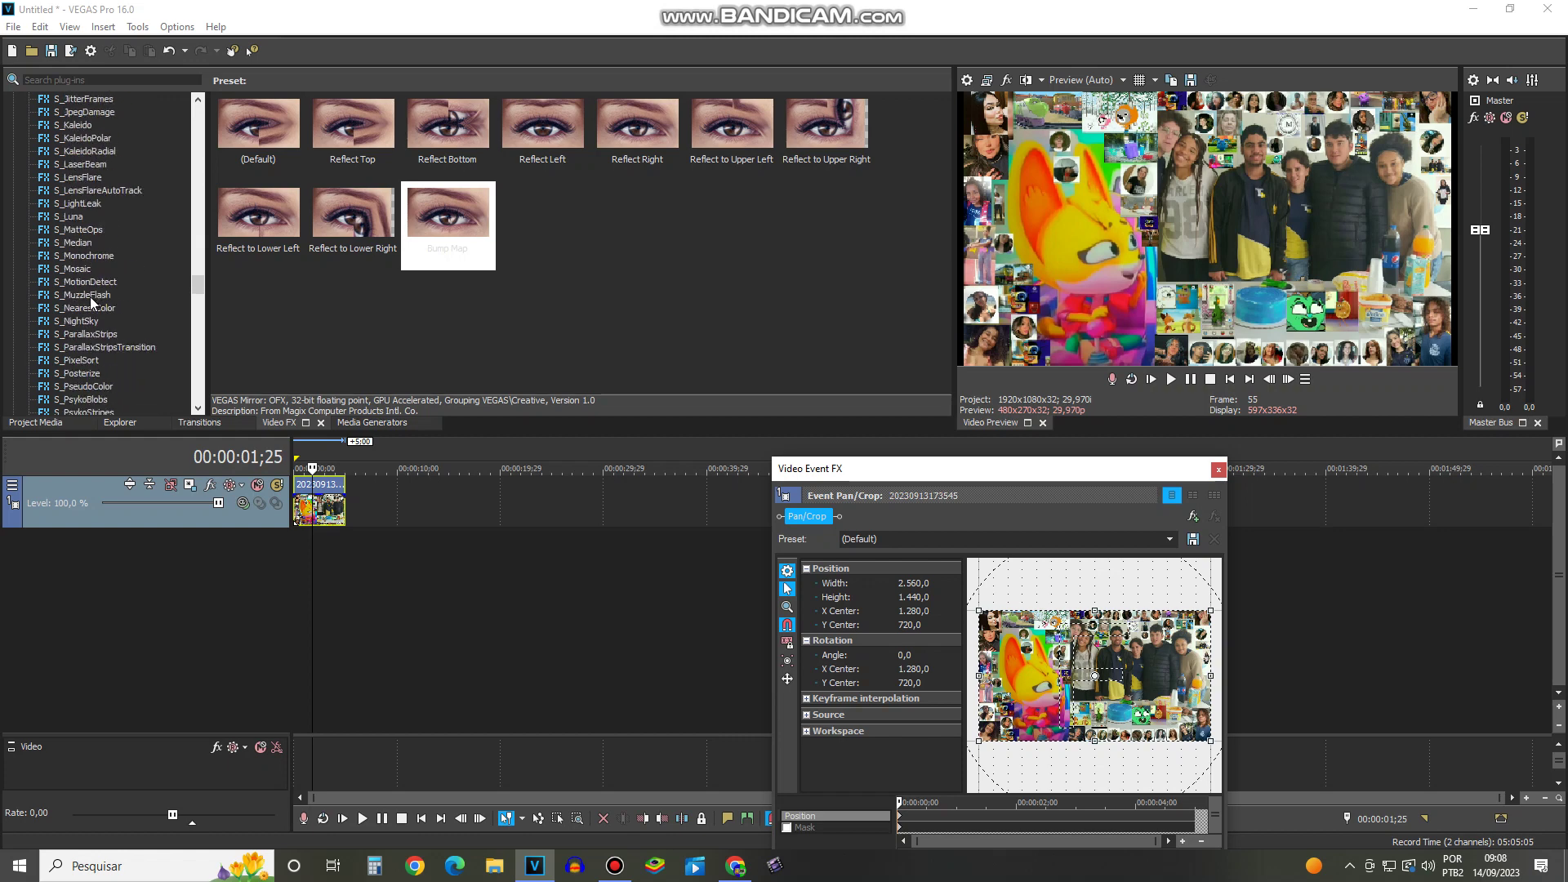
scroll(94, 355, "down", 9)
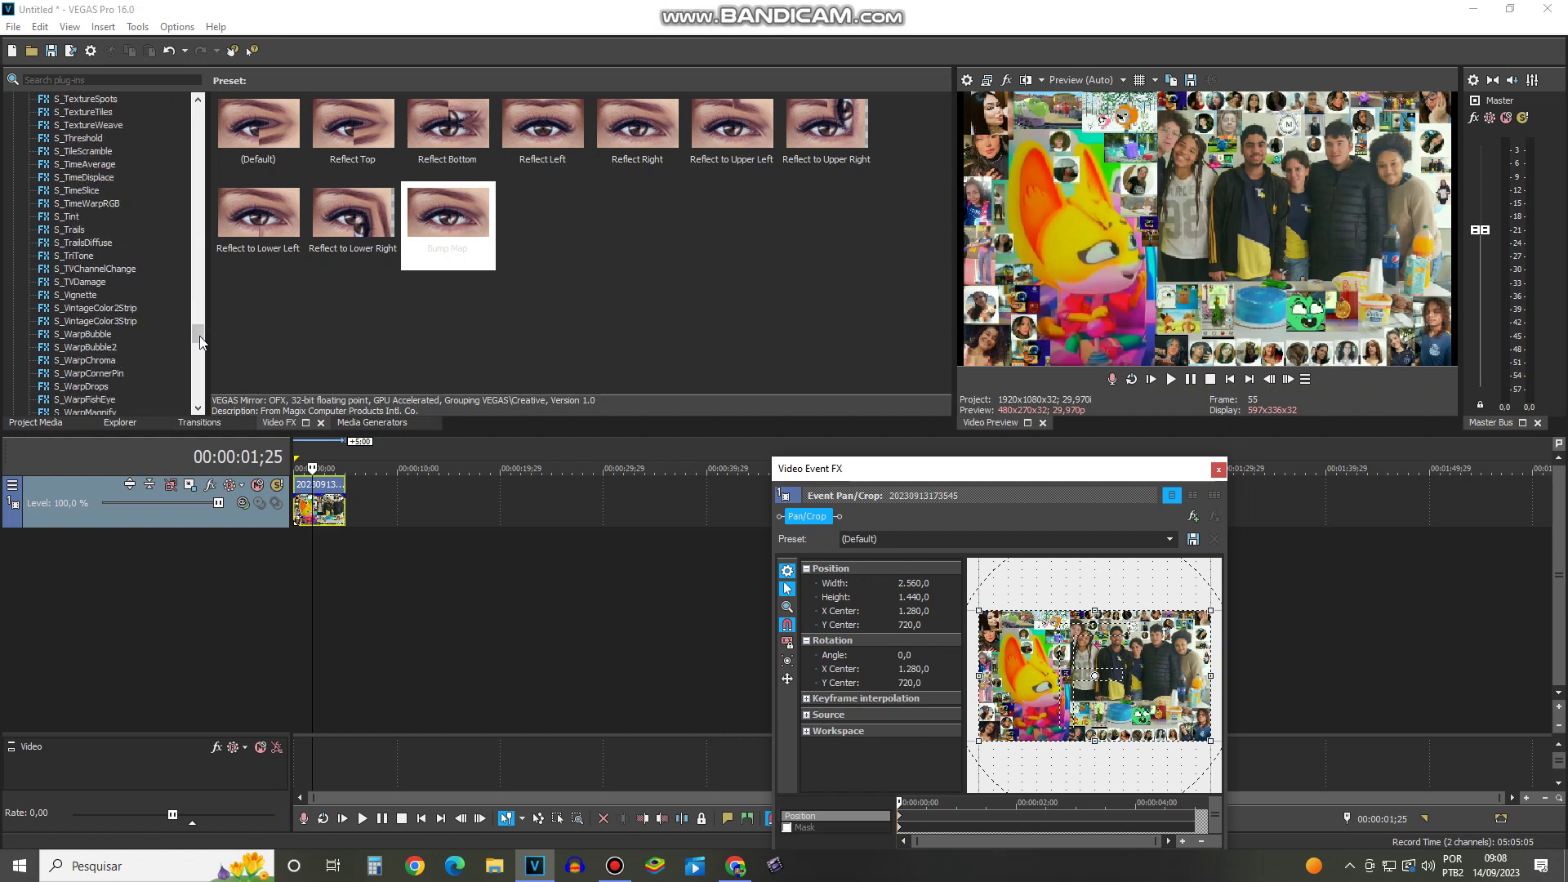
left_click(202, 343)
scroll(121, 330, "down", 10)
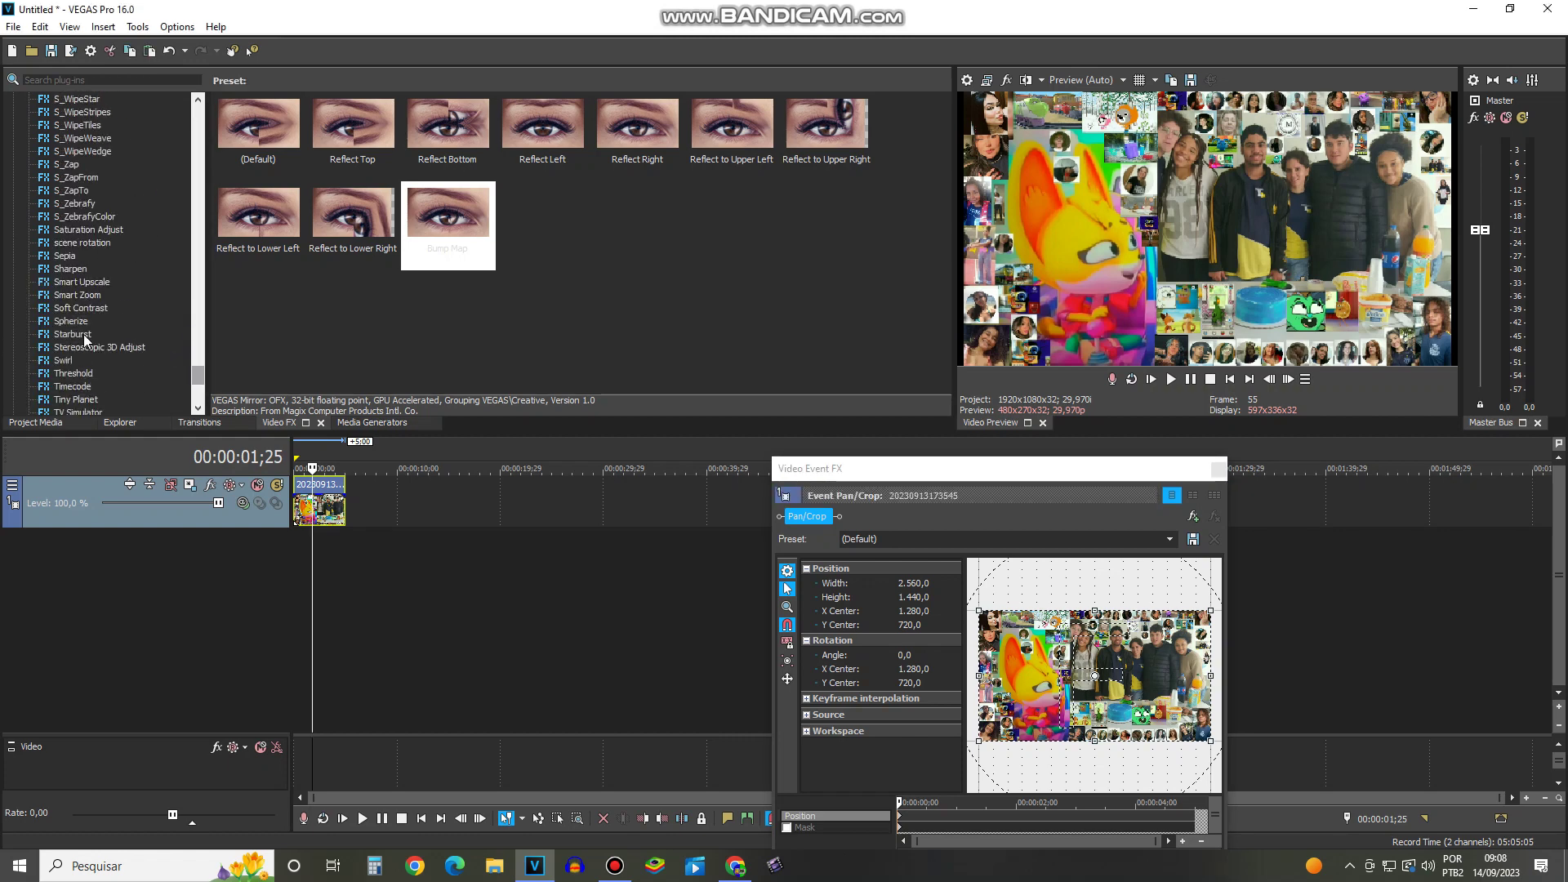
left_click(82, 387)
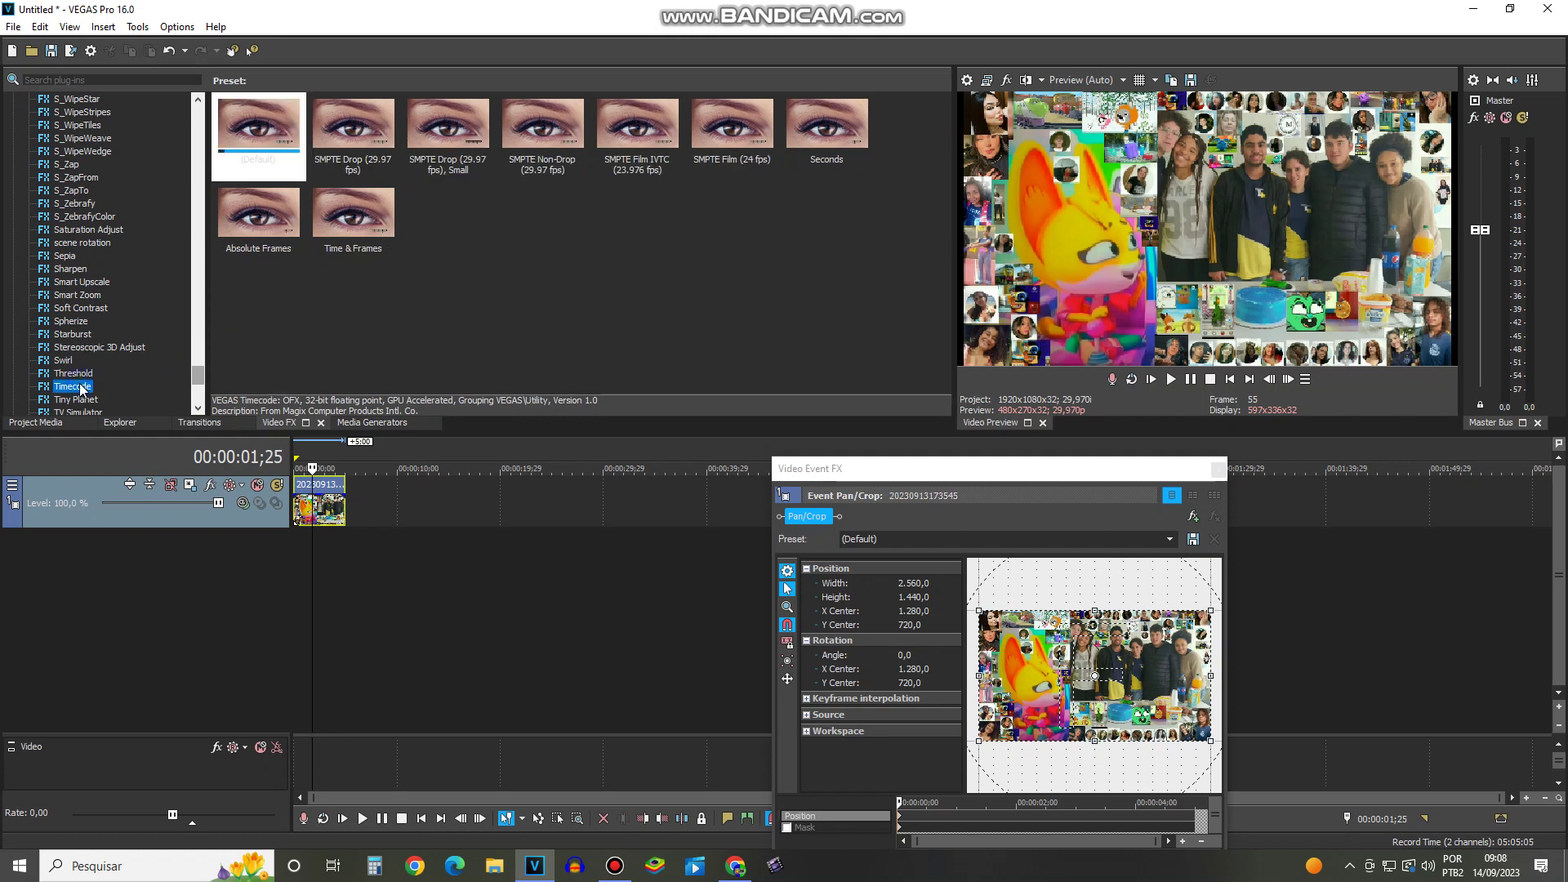
scroll(82, 392, "down", 2)
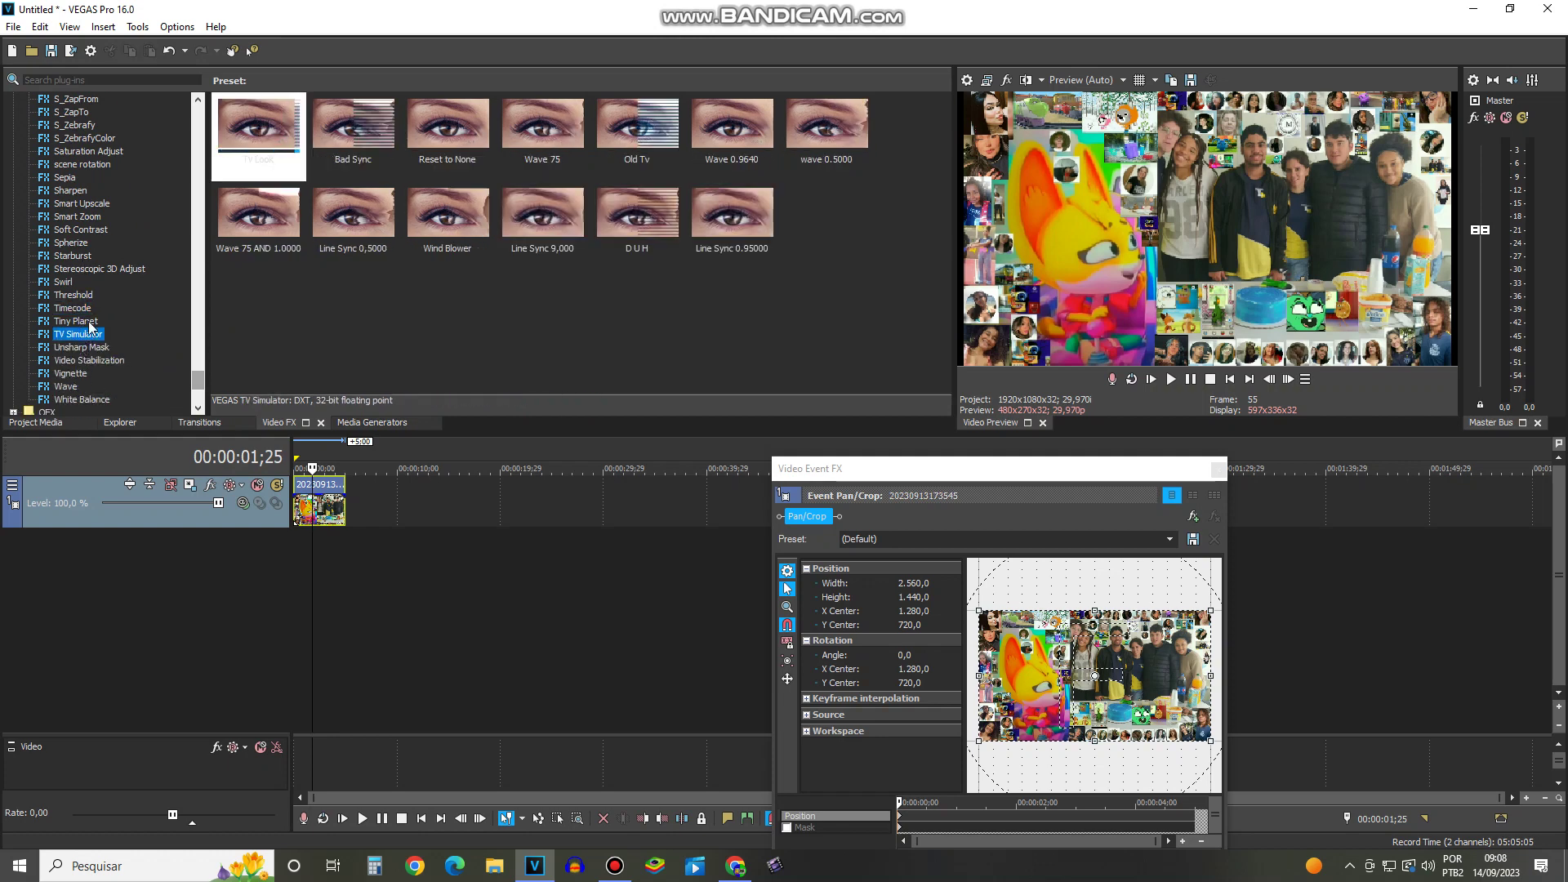
left_click_drag(259, 127, 1086, 494)
left_click(1214, 516)
left_click_drag(353, 129, 1066, 570)
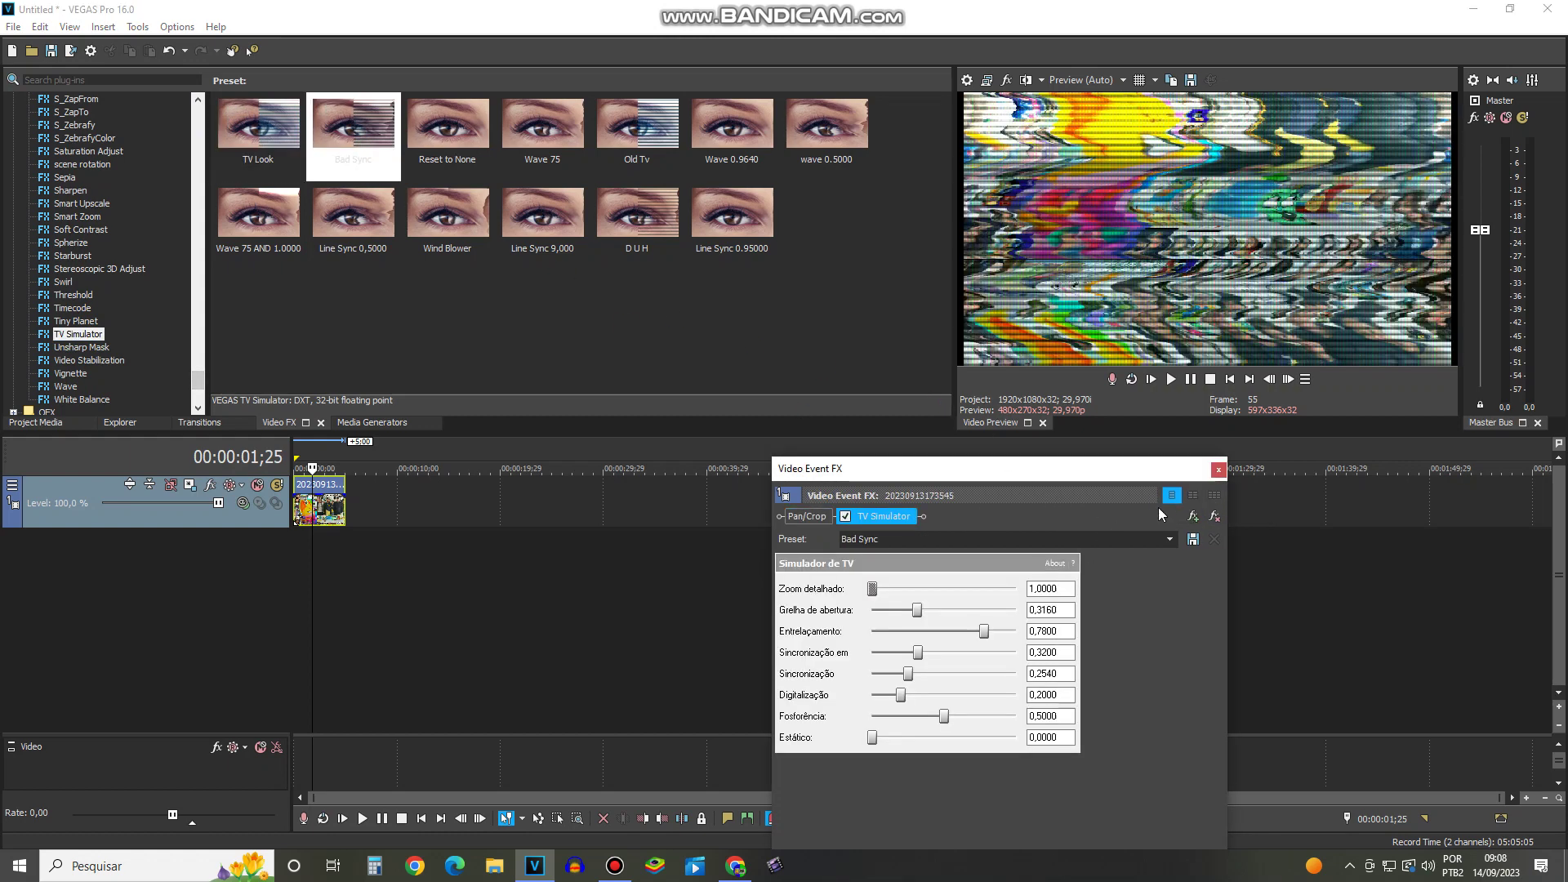
left_click(1215, 516)
Step: Preview the TV Simulator presets Wave 75 and Old Tv on the video event, removing each one after viewing
left_click_drag(531, 135, 1053, 523)
left_click(1214, 516)
left_click_drag(618, 140, 940, 508)
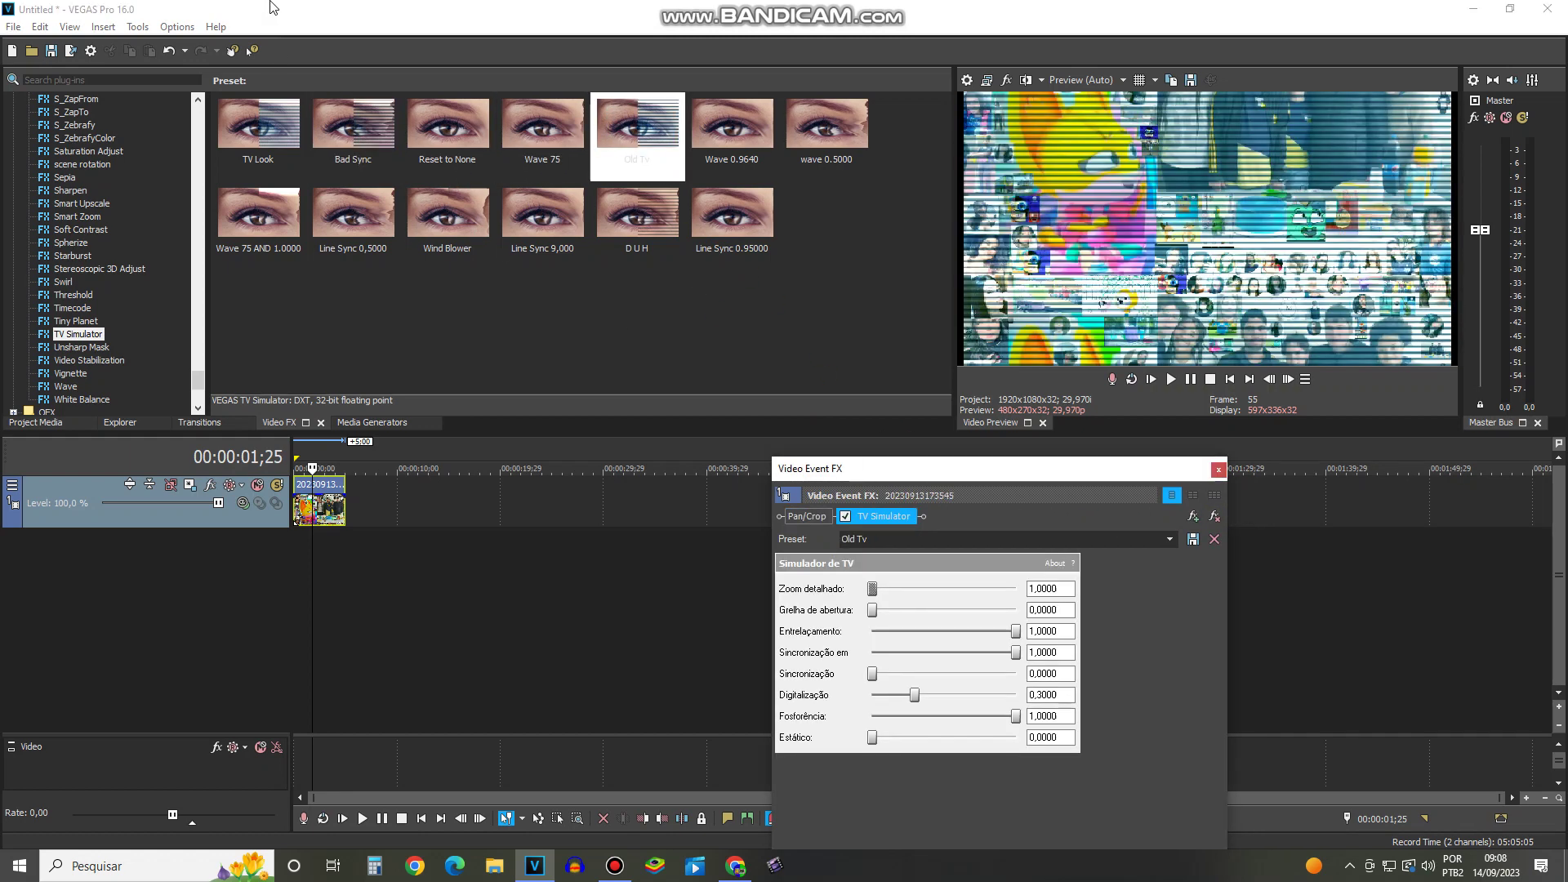
left_click(1214, 517)
Step: Preview the TV Simulator presets Wave 0.9640 and wave 0.5000 on the video event, playing back the second, and remove each one
left_click_drag(723, 149, 965, 389)
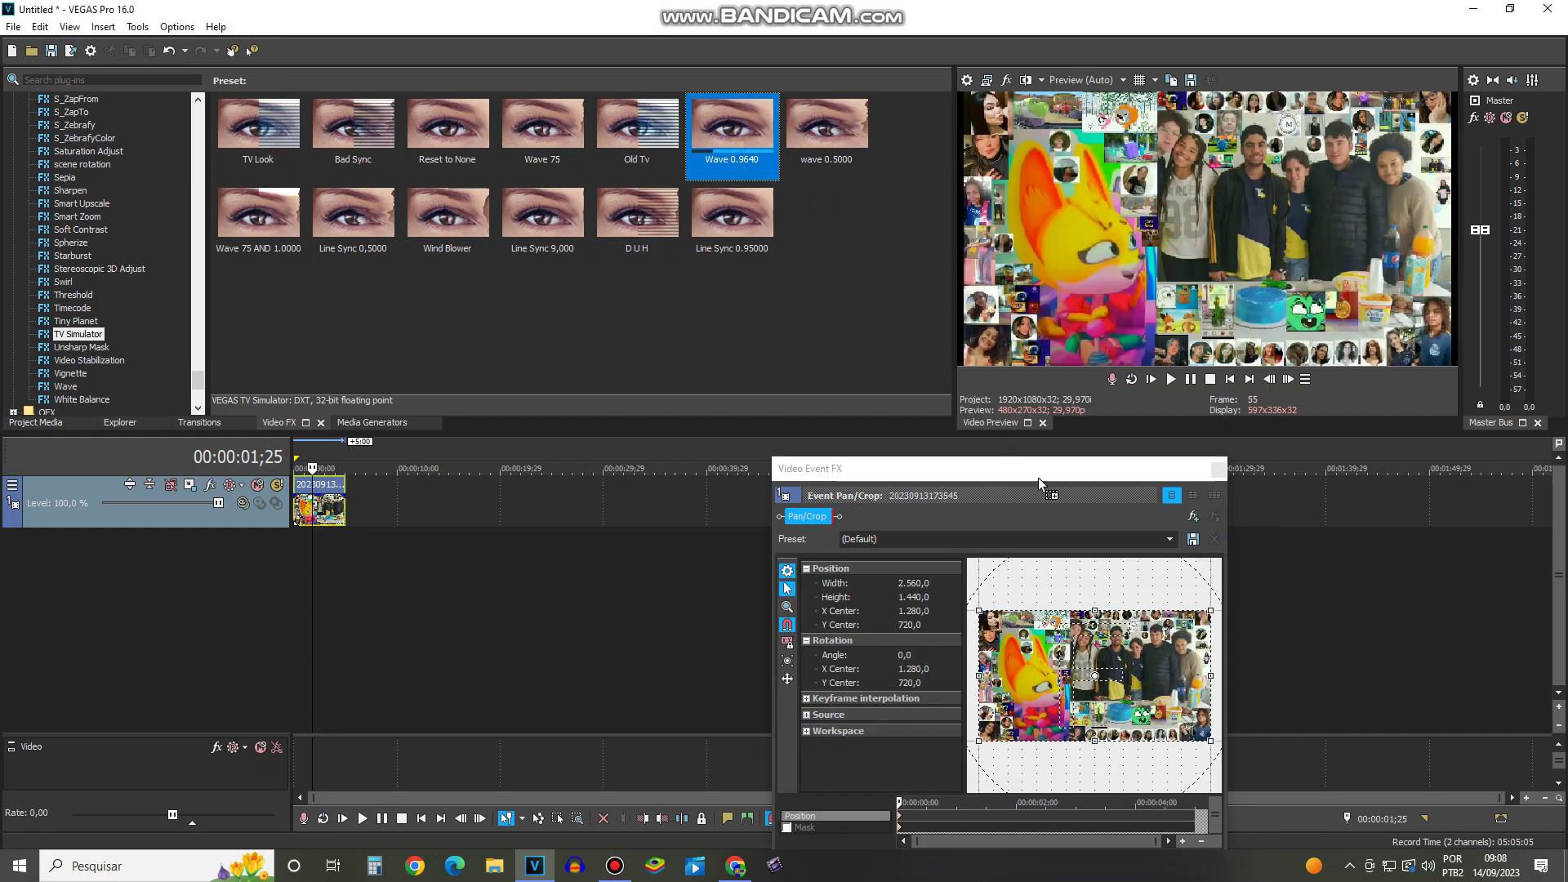
left_click_drag(1039, 479, 1159, 502)
left_click(1214, 517)
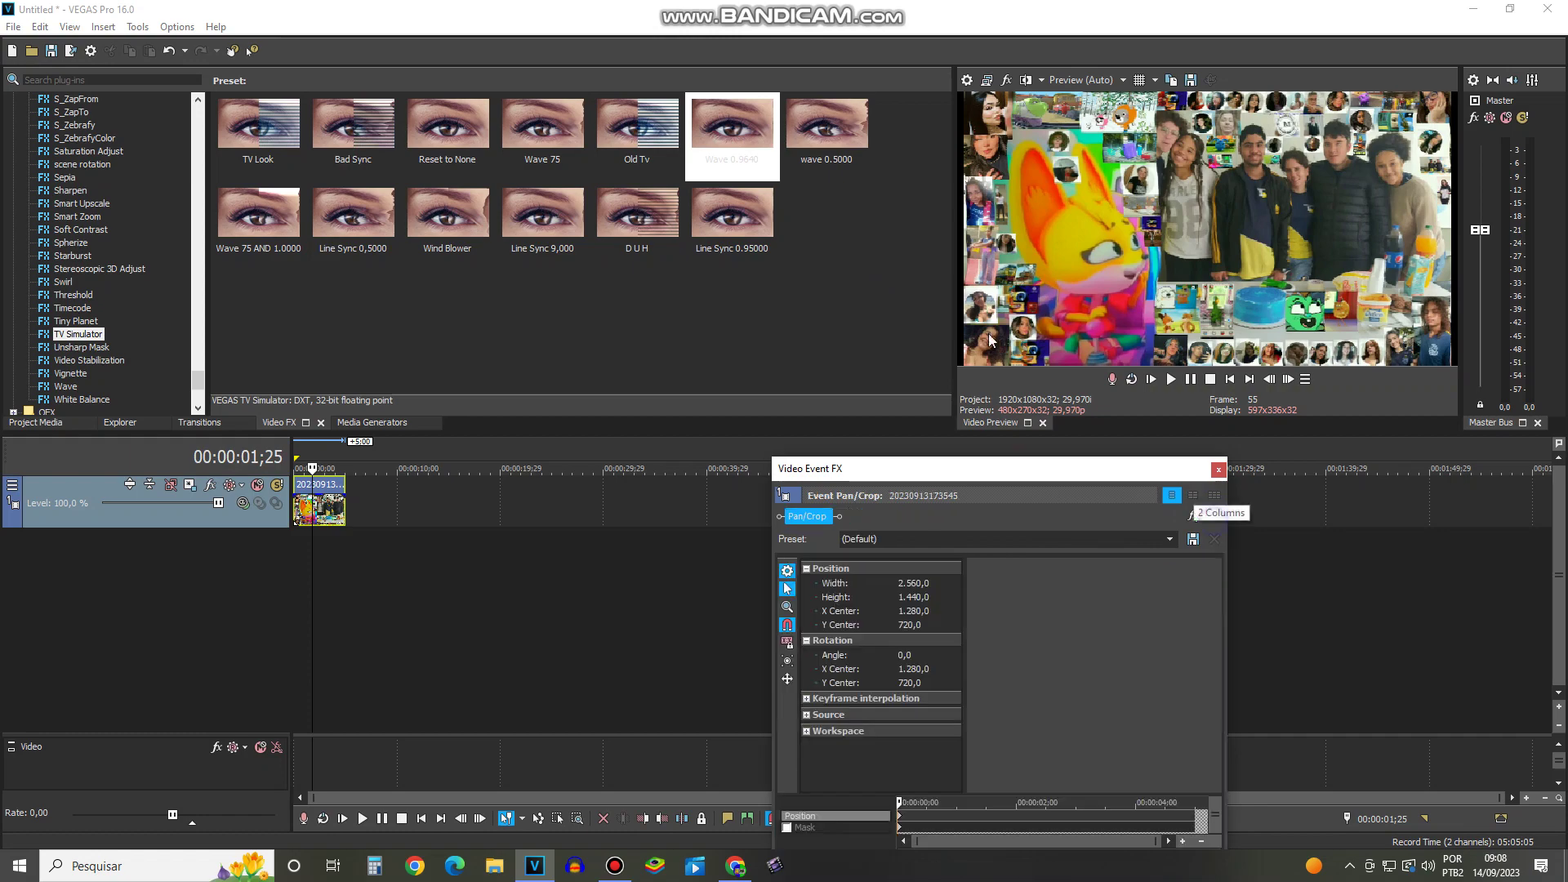
left_click_drag(856, 139, 1110, 503)
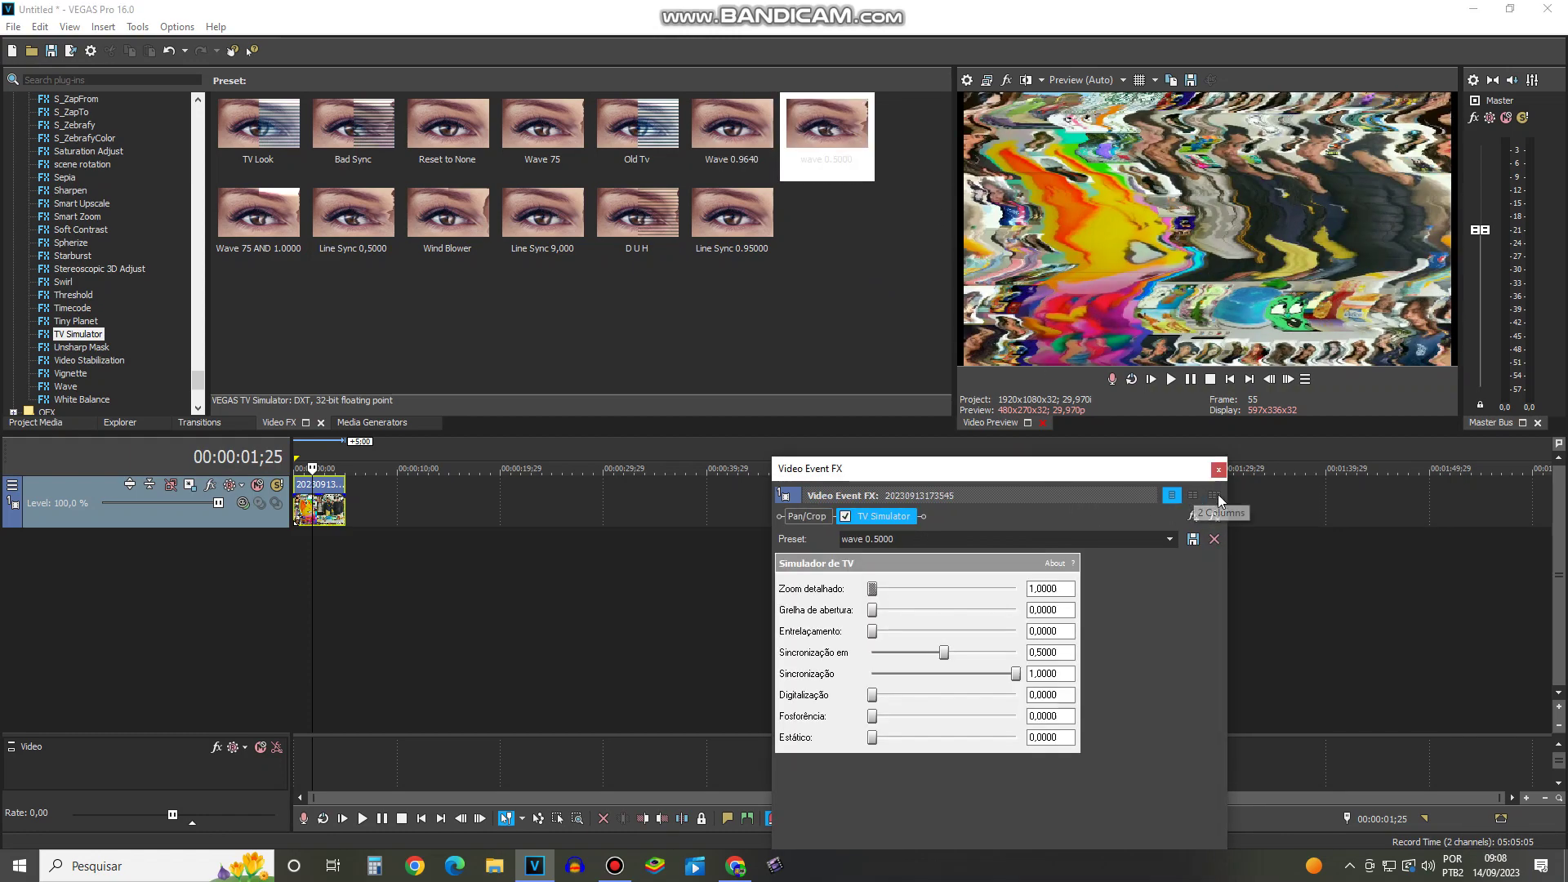
left_click(1170, 378)
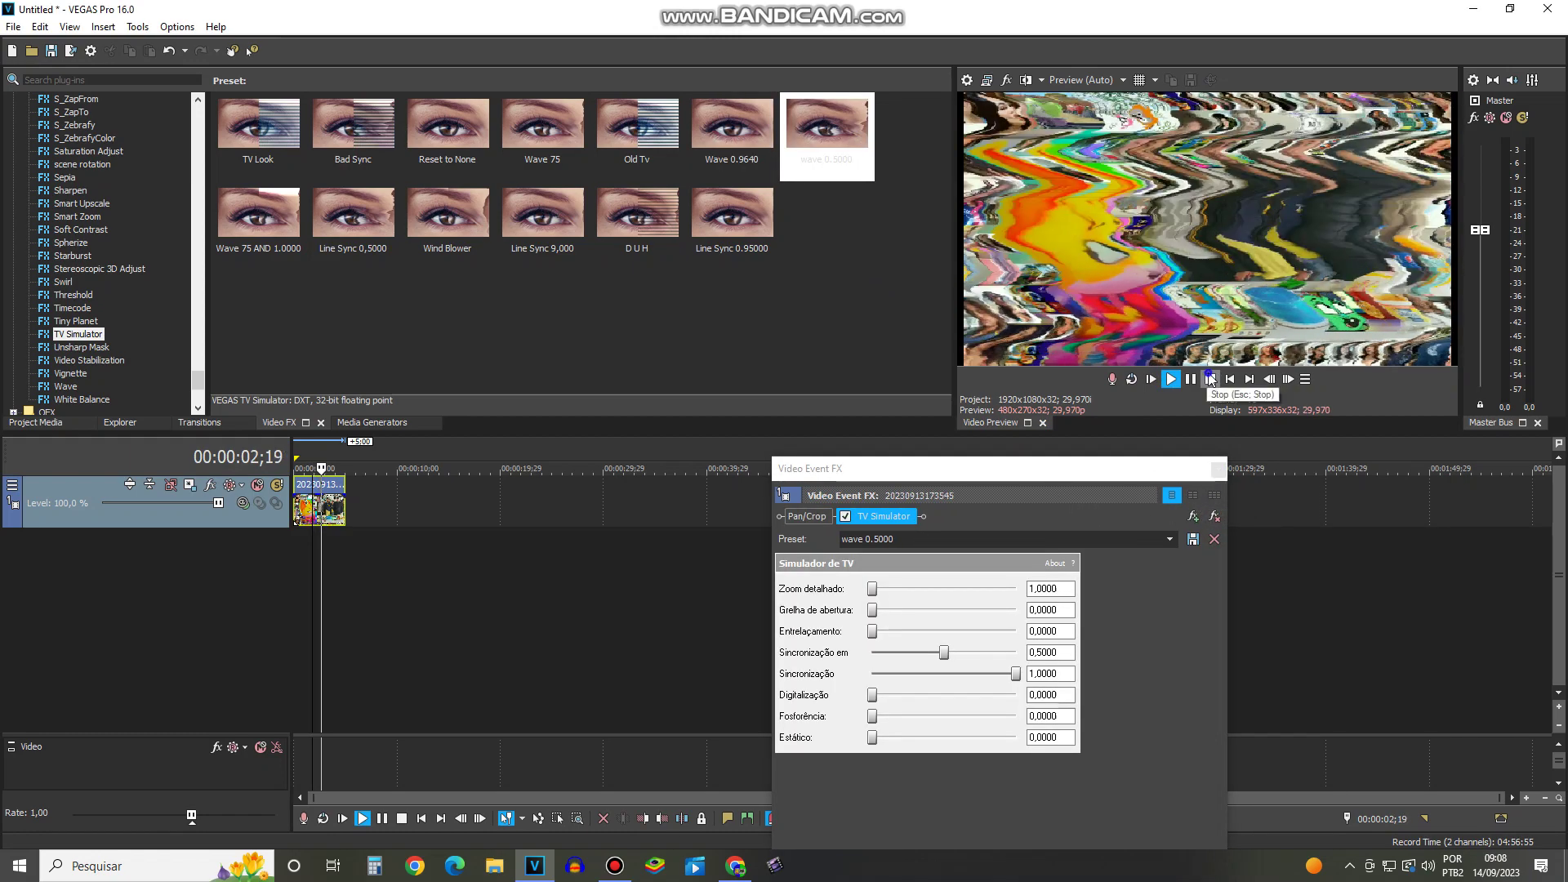
key("space")
left_click(1215, 512)
Step: Preview the TV Simulator presets Wave 75 AND 1.0000, TV Look and Wind Blower, removing each one after viewing
left_click_drag(258, 214, 905, 495)
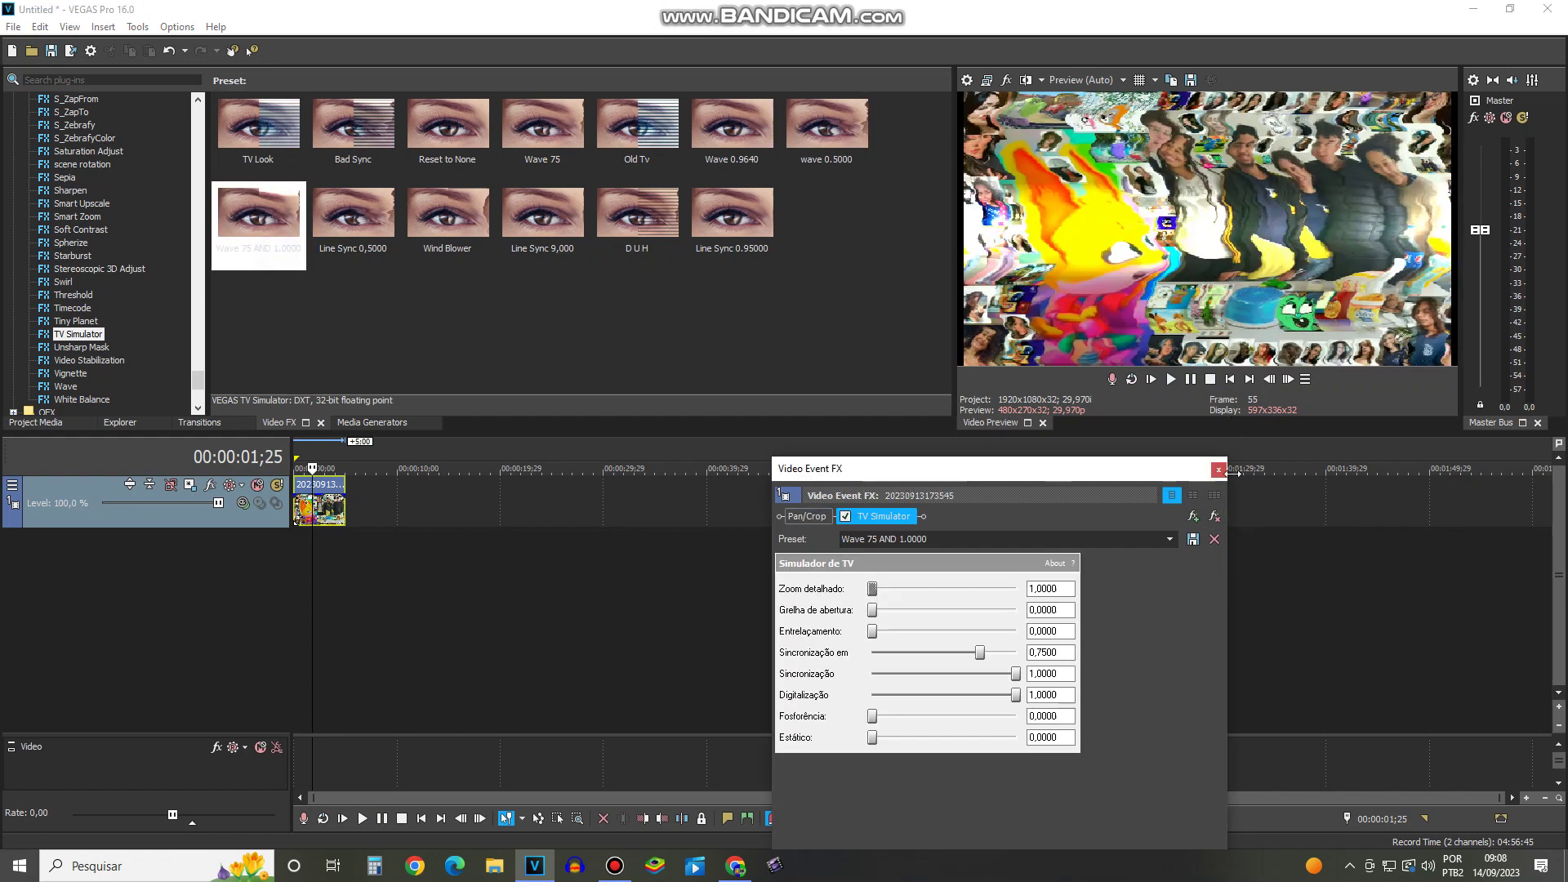
left_click(1215, 516)
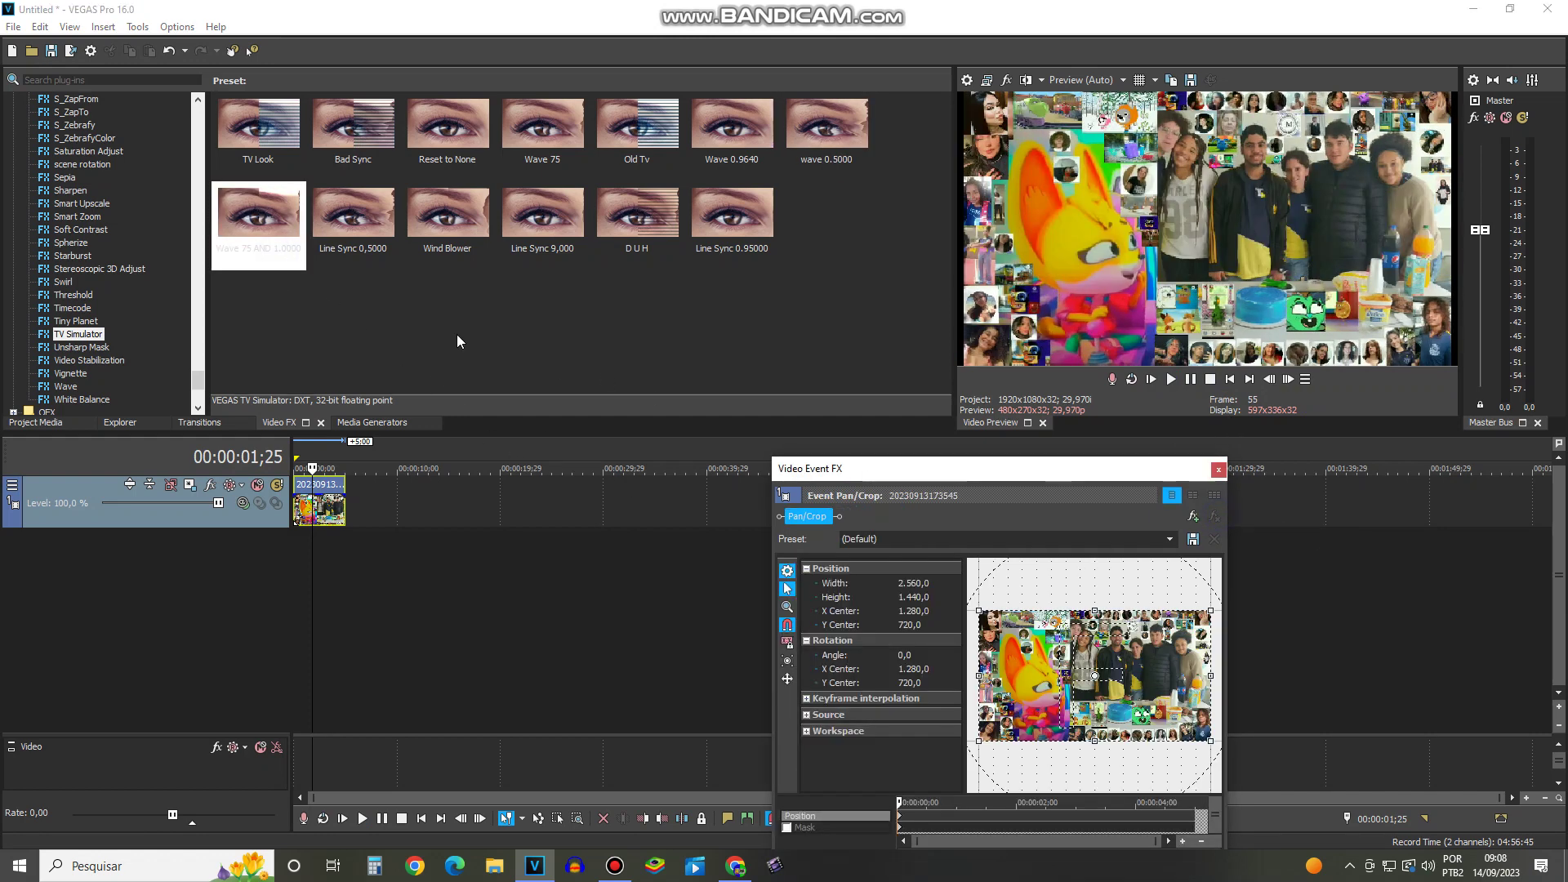
left_click_drag(258, 127, 1007, 470)
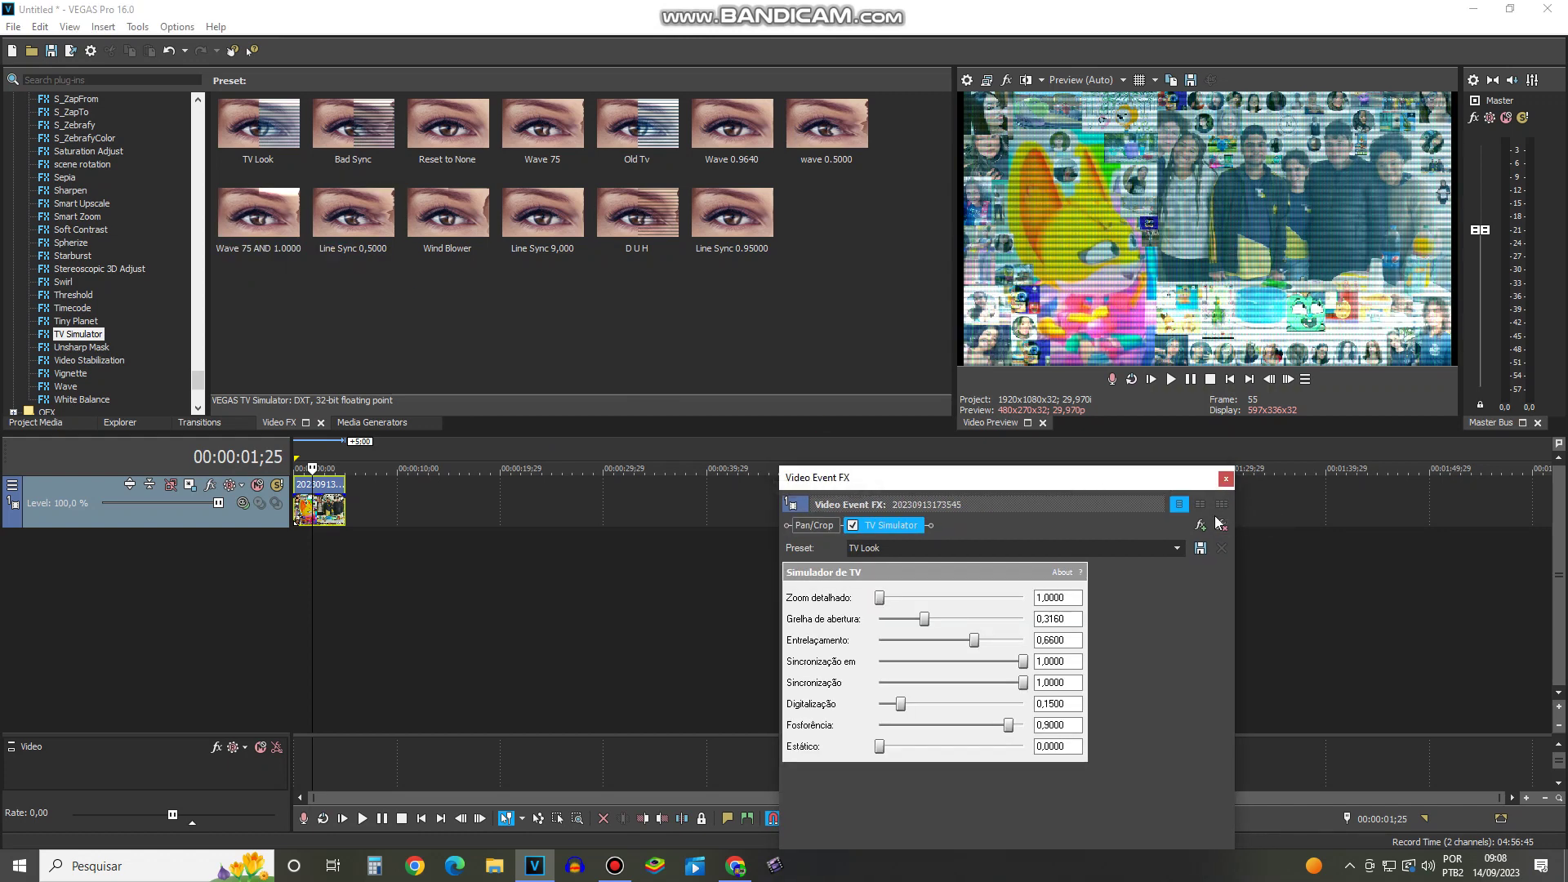
left_click(1217, 516)
left_click_drag(445, 228, 1021, 473)
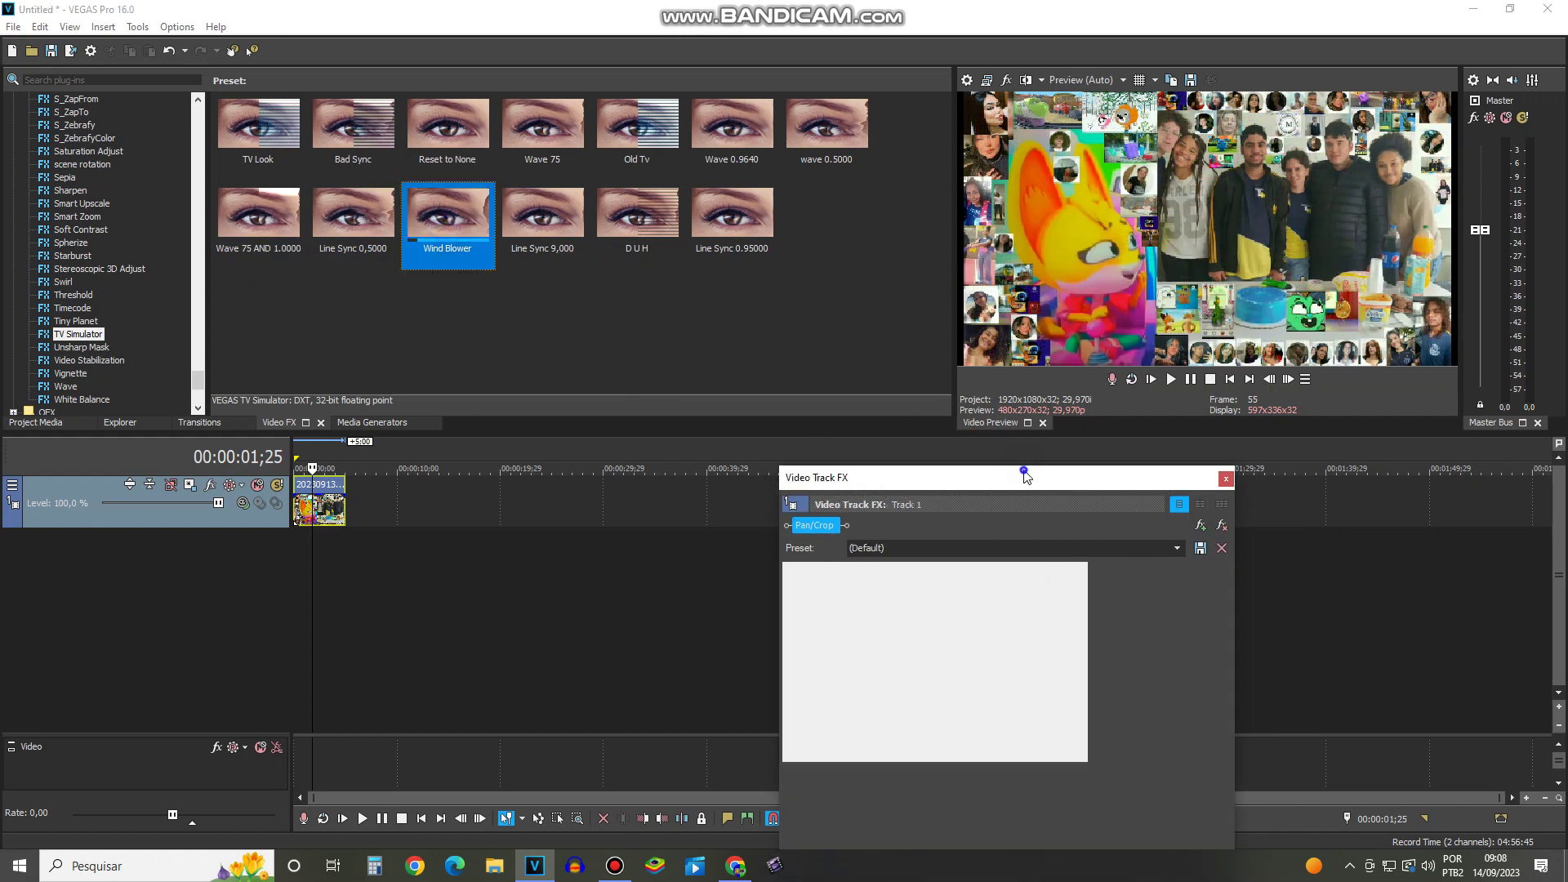
left_click(1224, 533)
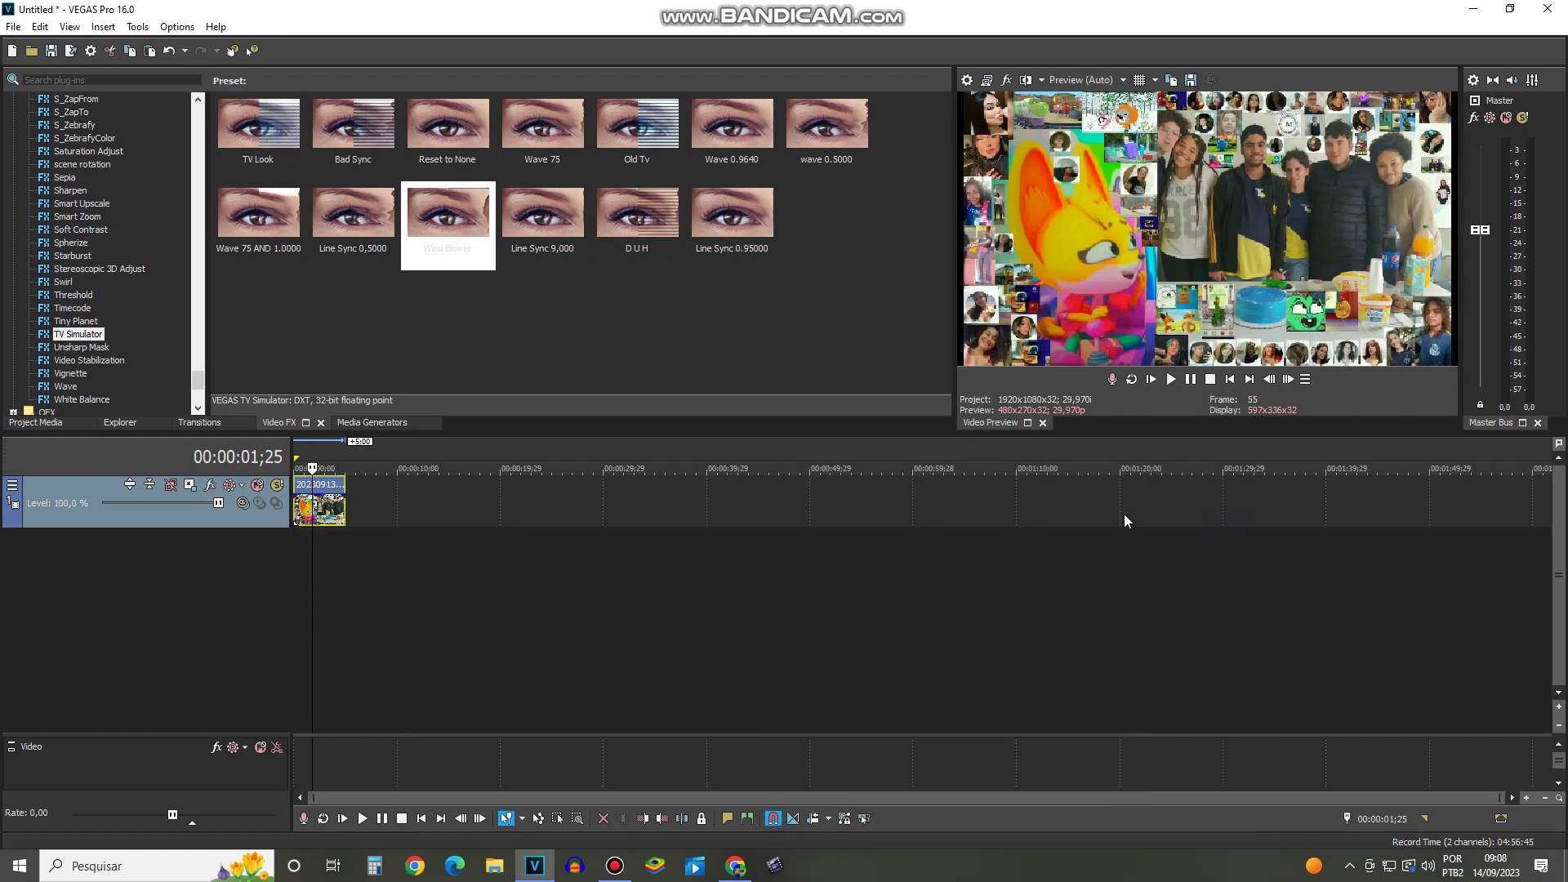
Step: Preview the TV Simulator presets Line Sync 9,000 and Line Sync 0.95000 on the video event, removing each one after viewing
left_click_drag(535, 256, 320, 513)
left_click(1225, 531)
left_click_drag(1074, 508, 1076, 509)
left_click(1225, 529)
left_click_drag(770, 266, 1016, 517)
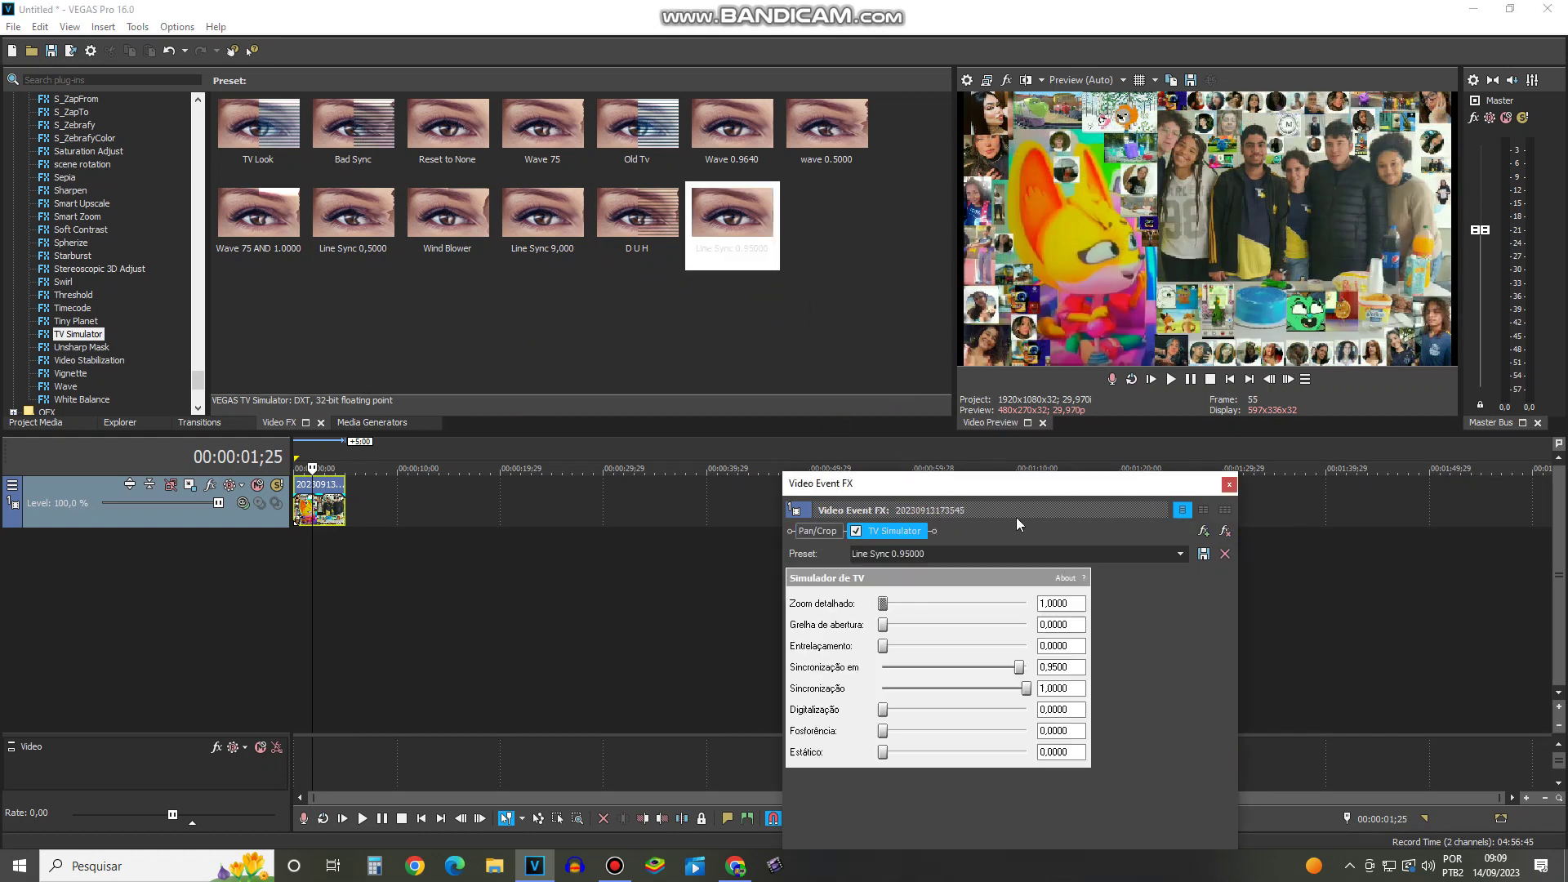
left_click(1225, 531)
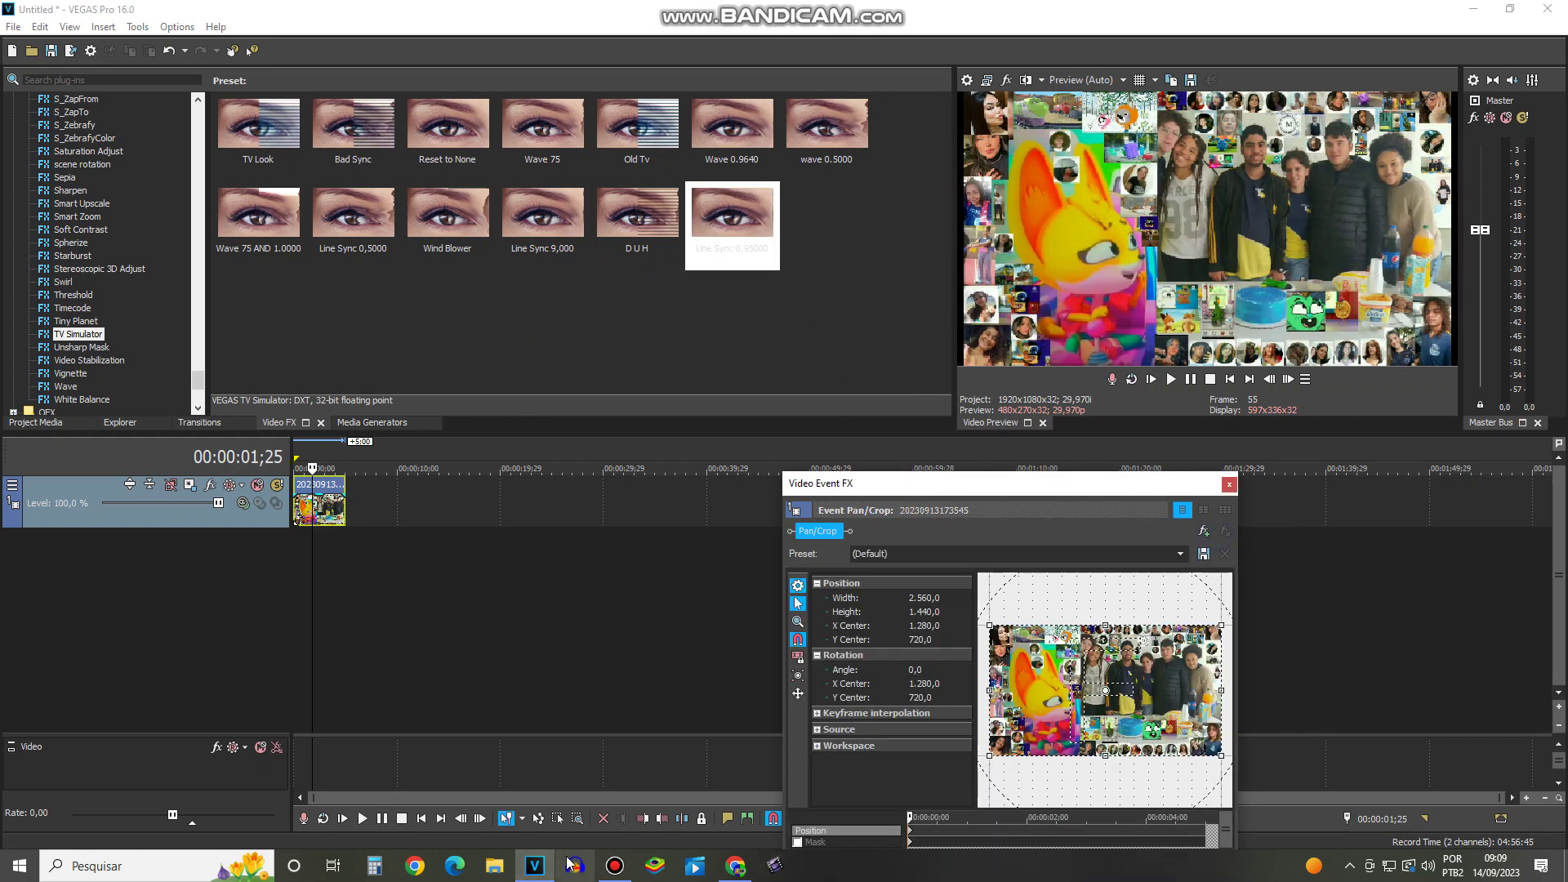
left_click(615, 865)
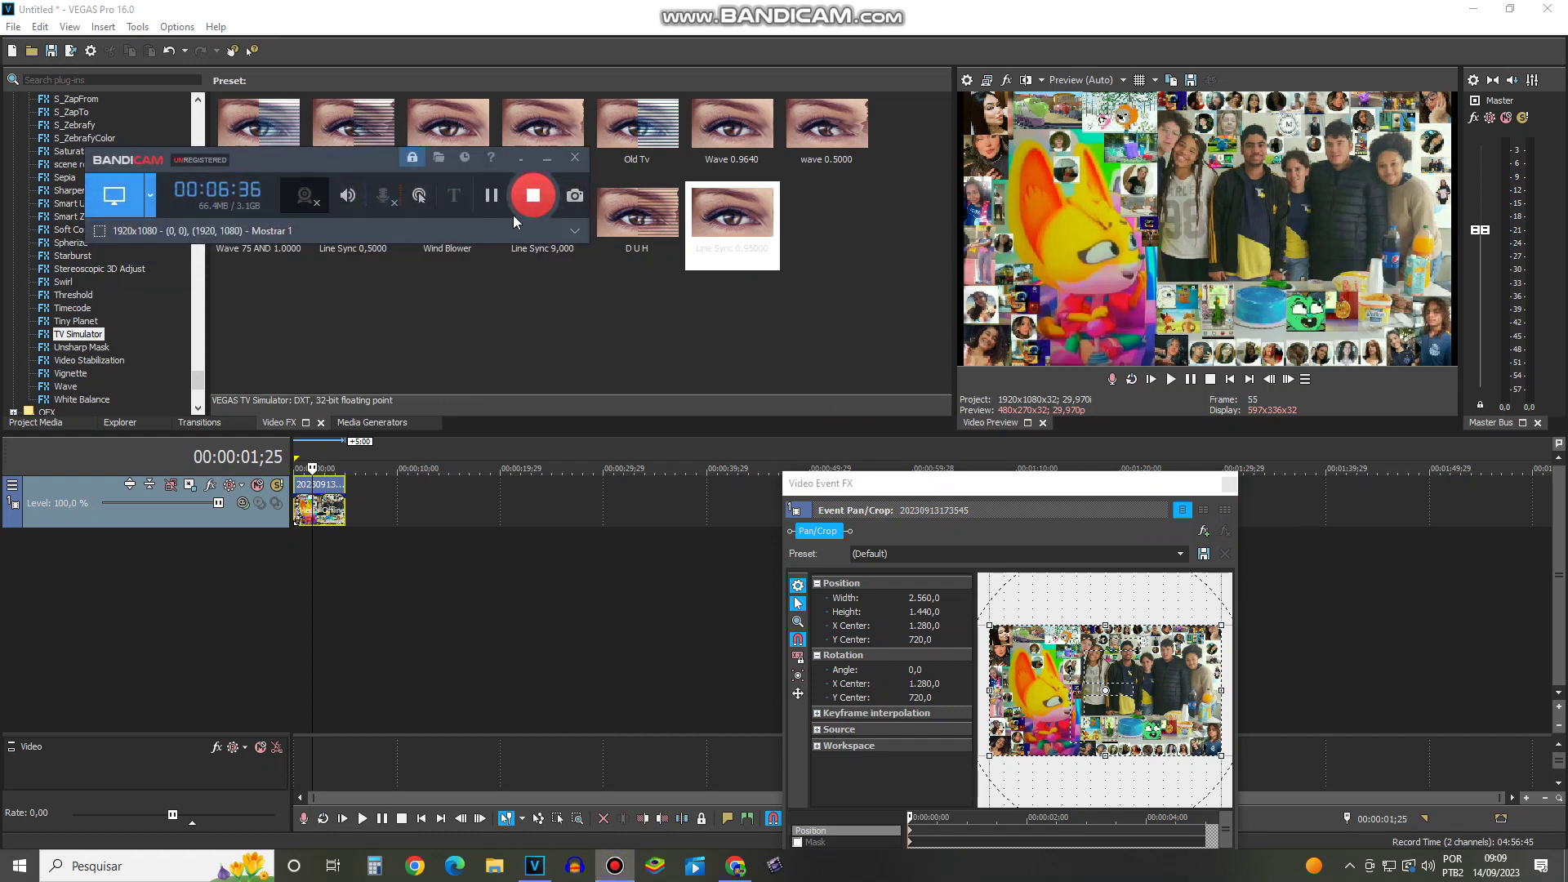
left_click(547, 158)
left_click(543, 134)
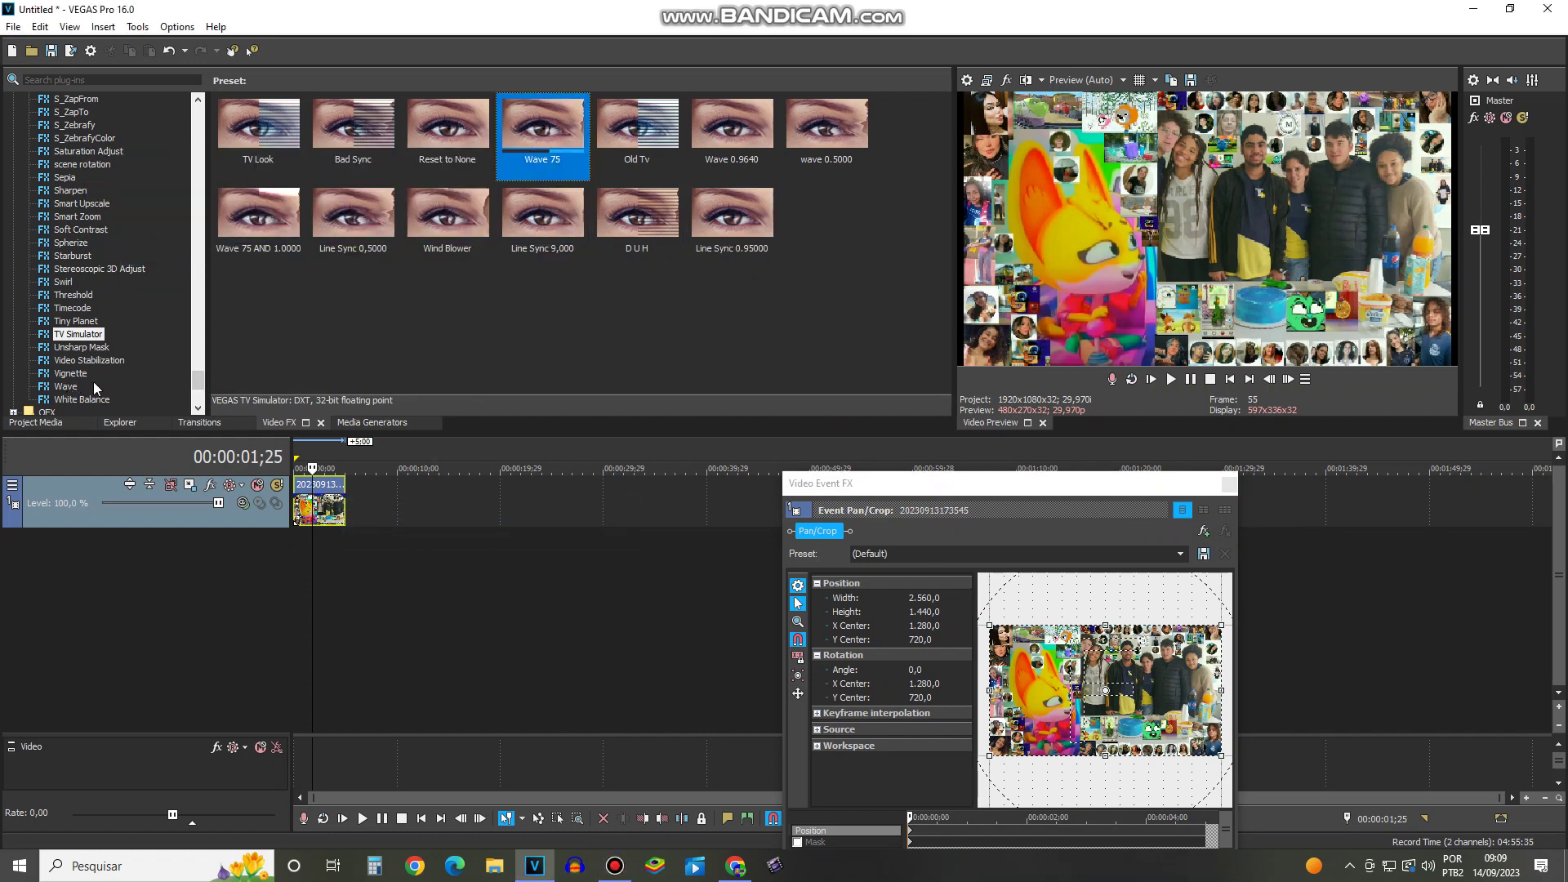
Step: Preview the Wave presets Large, Medium and You Wiggled X on the video event, removing each one after viewing
scroll(96, 388, "down", 1)
left_click(69, 350)
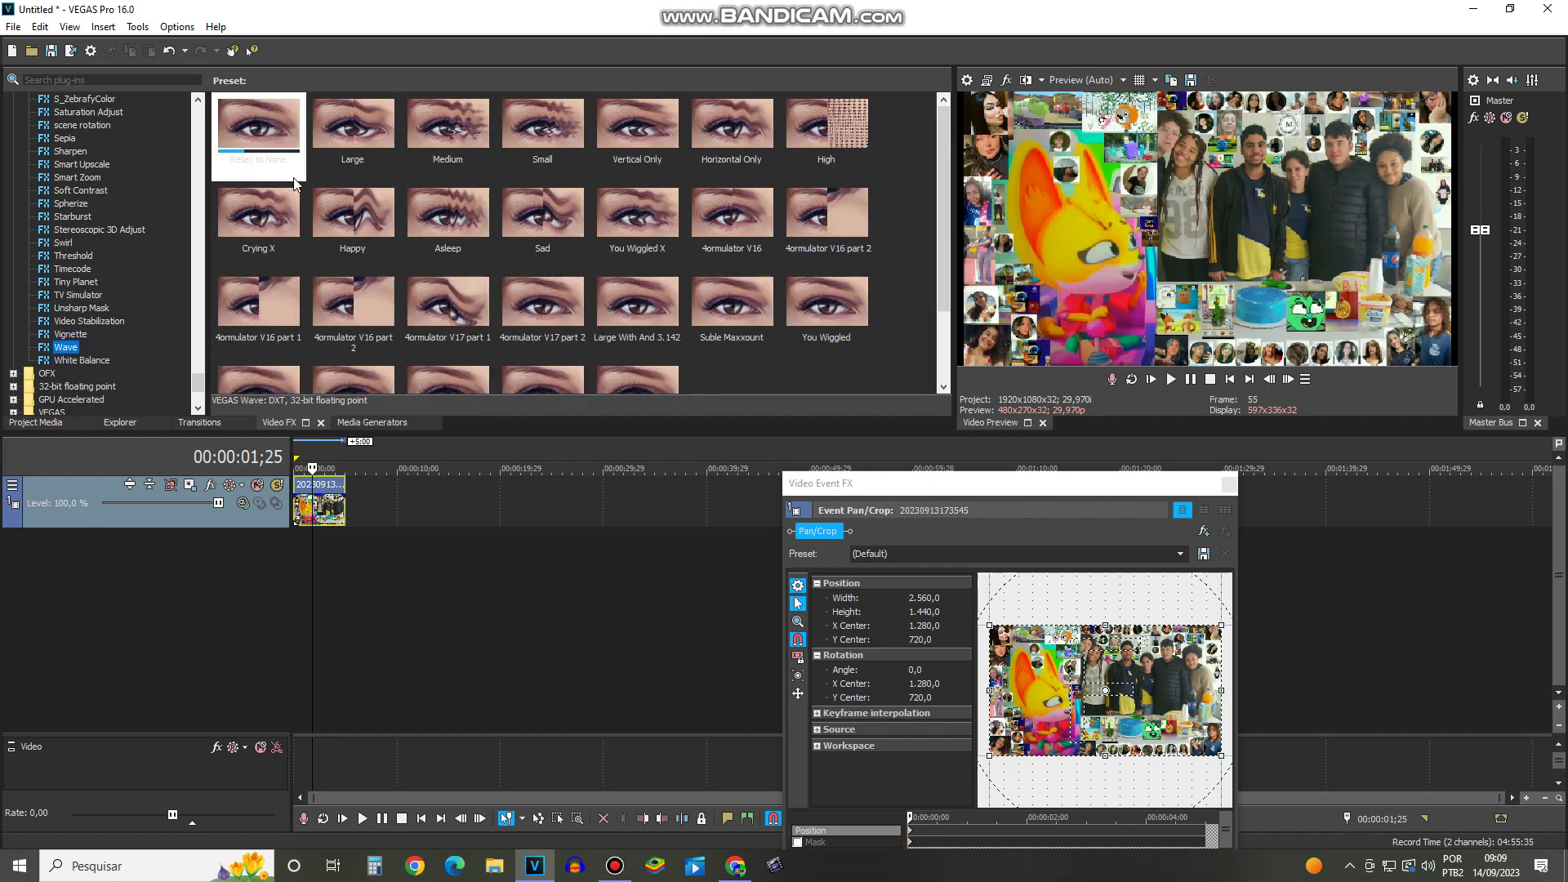
left_click_drag(859, 495, 863, 500)
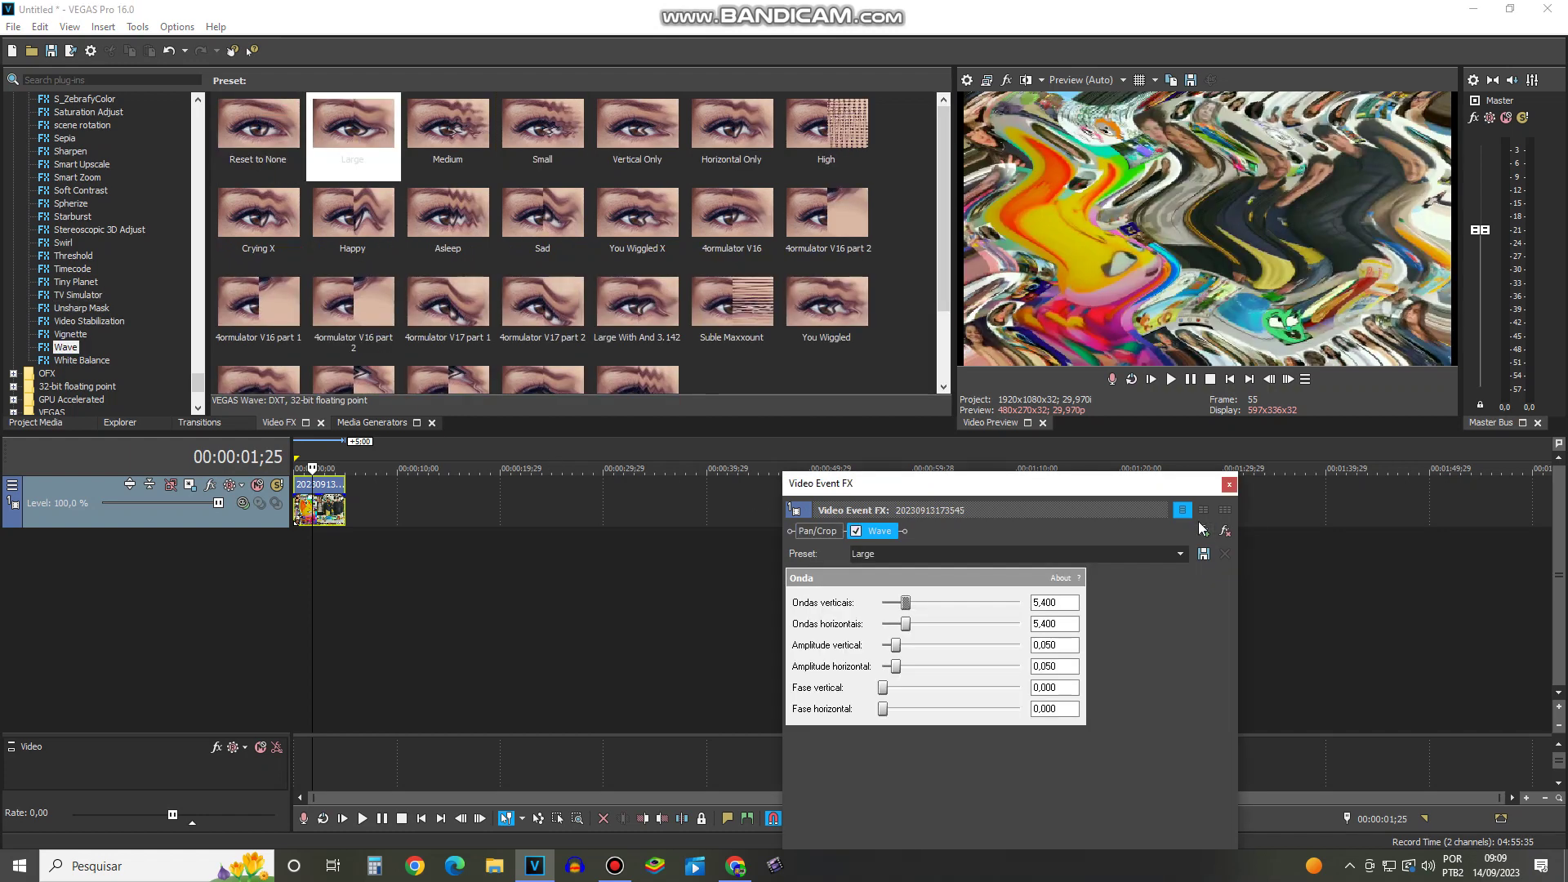
left_click(1219, 530)
left_click_drag(448, 123, 1217, 543)
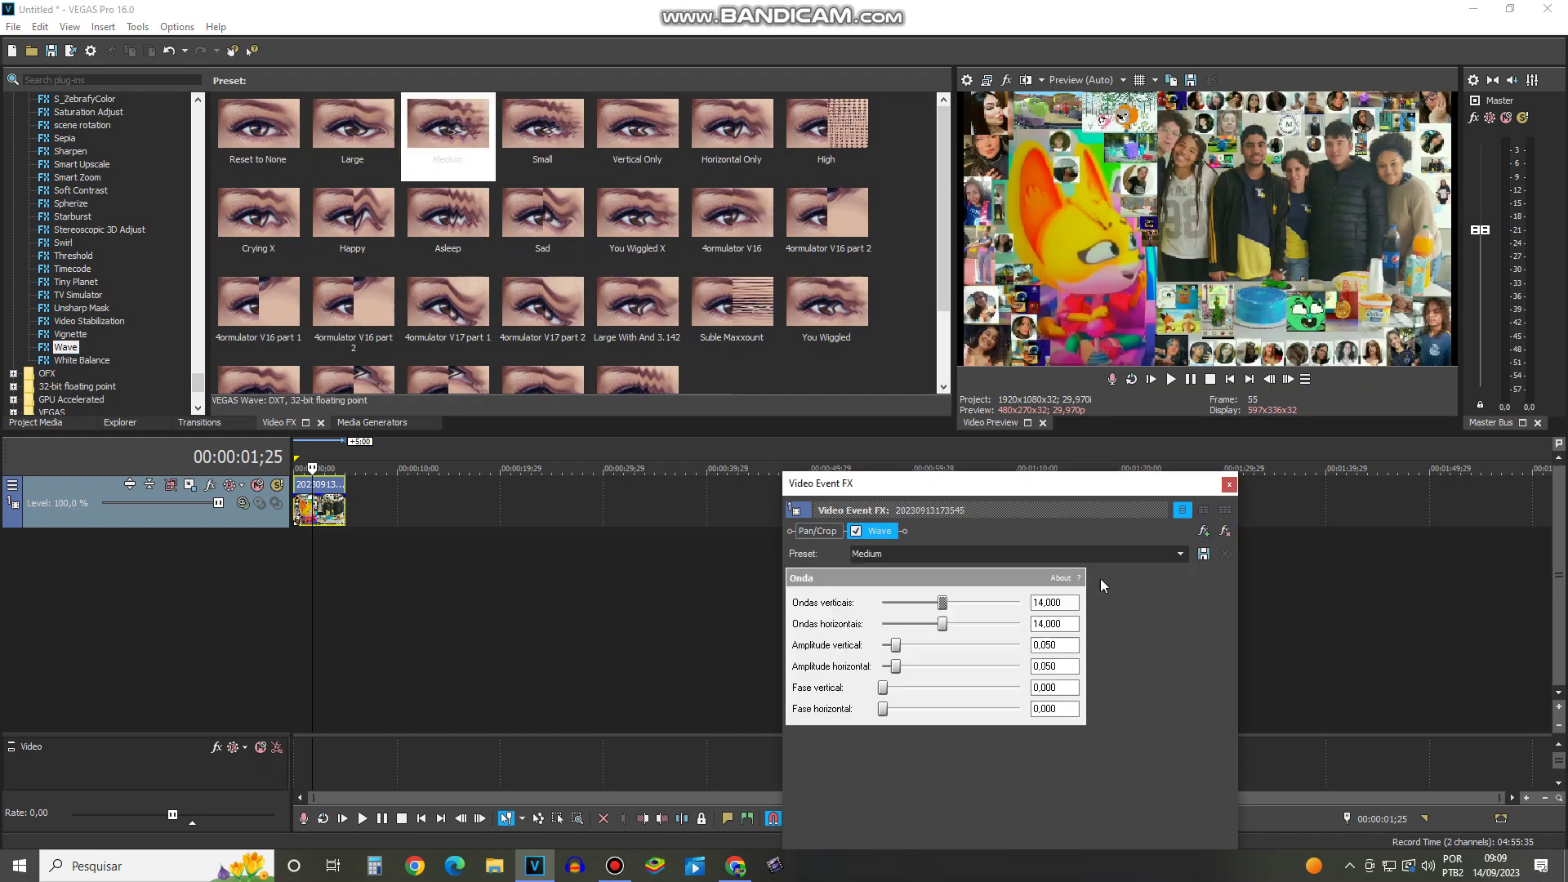
left_click(1225, 530)
left_click_drag(637, 213, 1212, 532)
left_click(1225, 531)
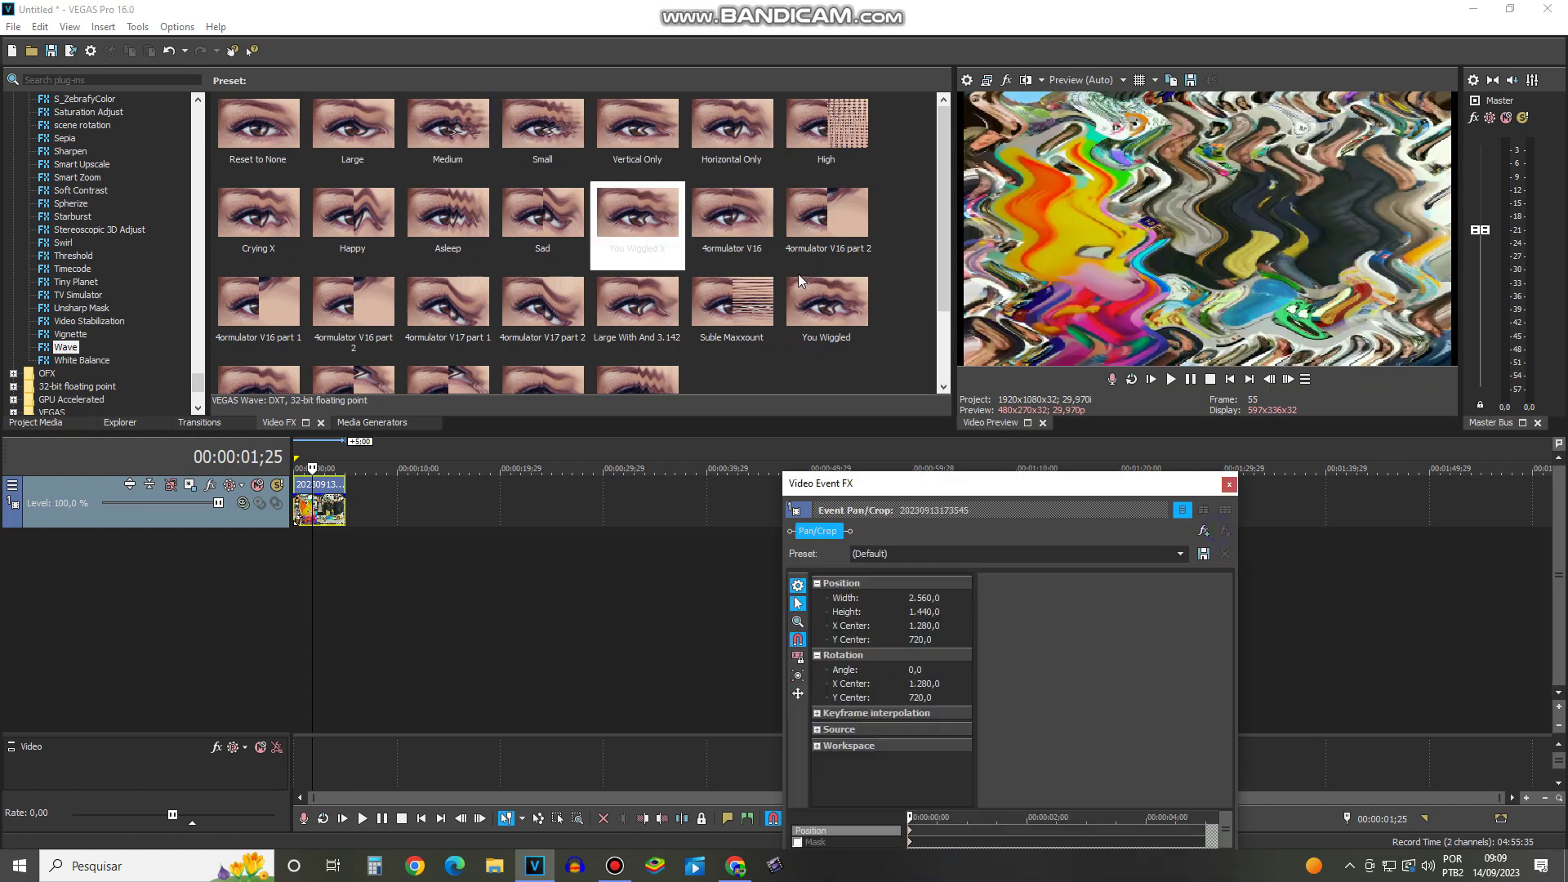
left_click(629, 169)
left_click_drag(618, 154, 924, 502)
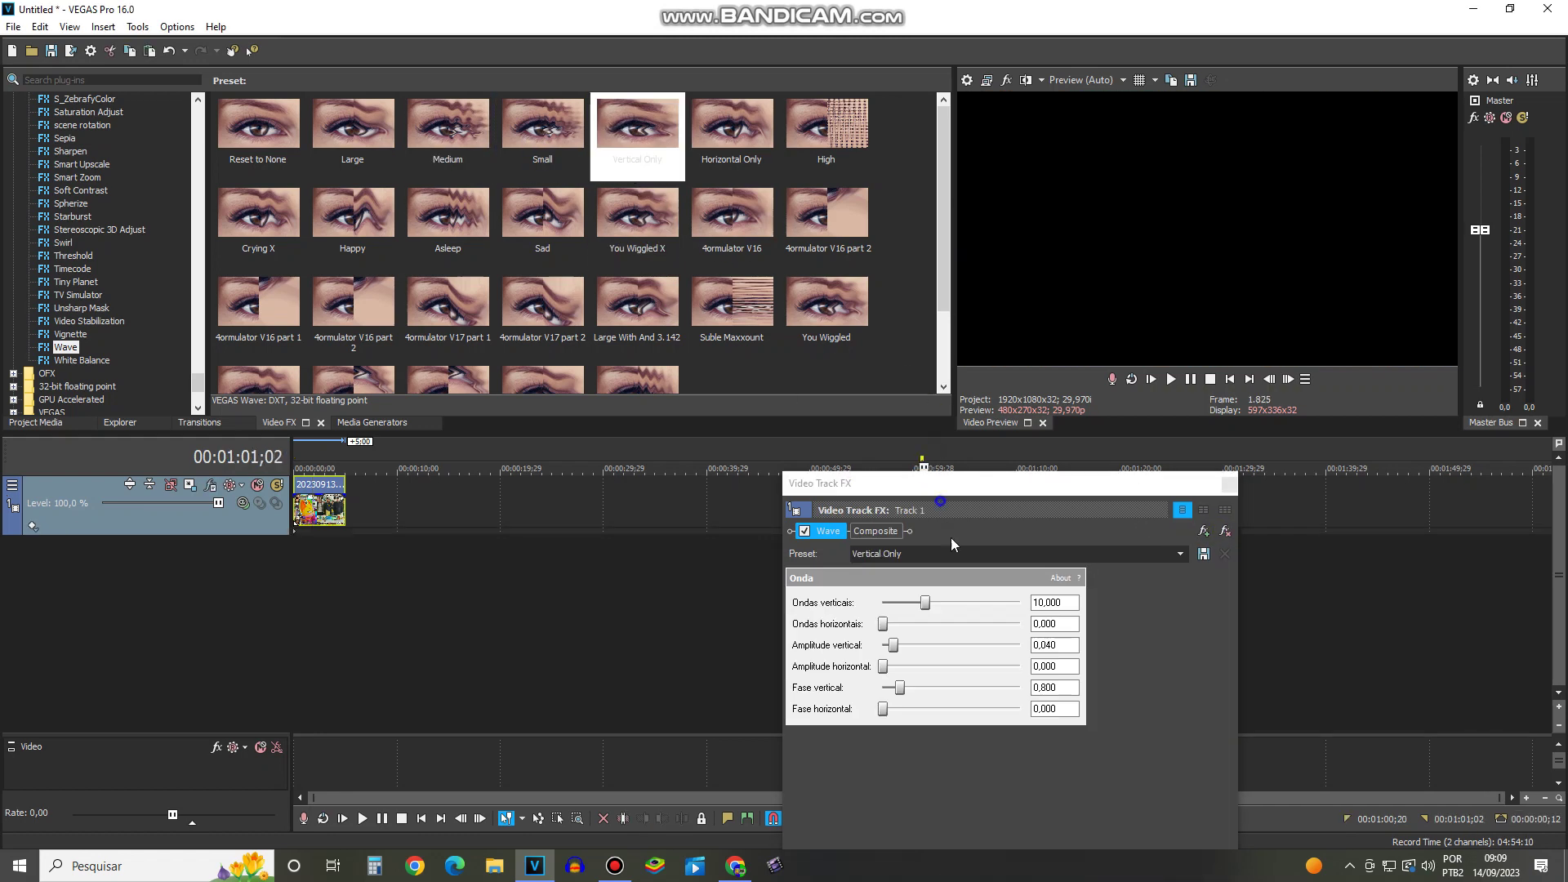
left_click(1257, 560)
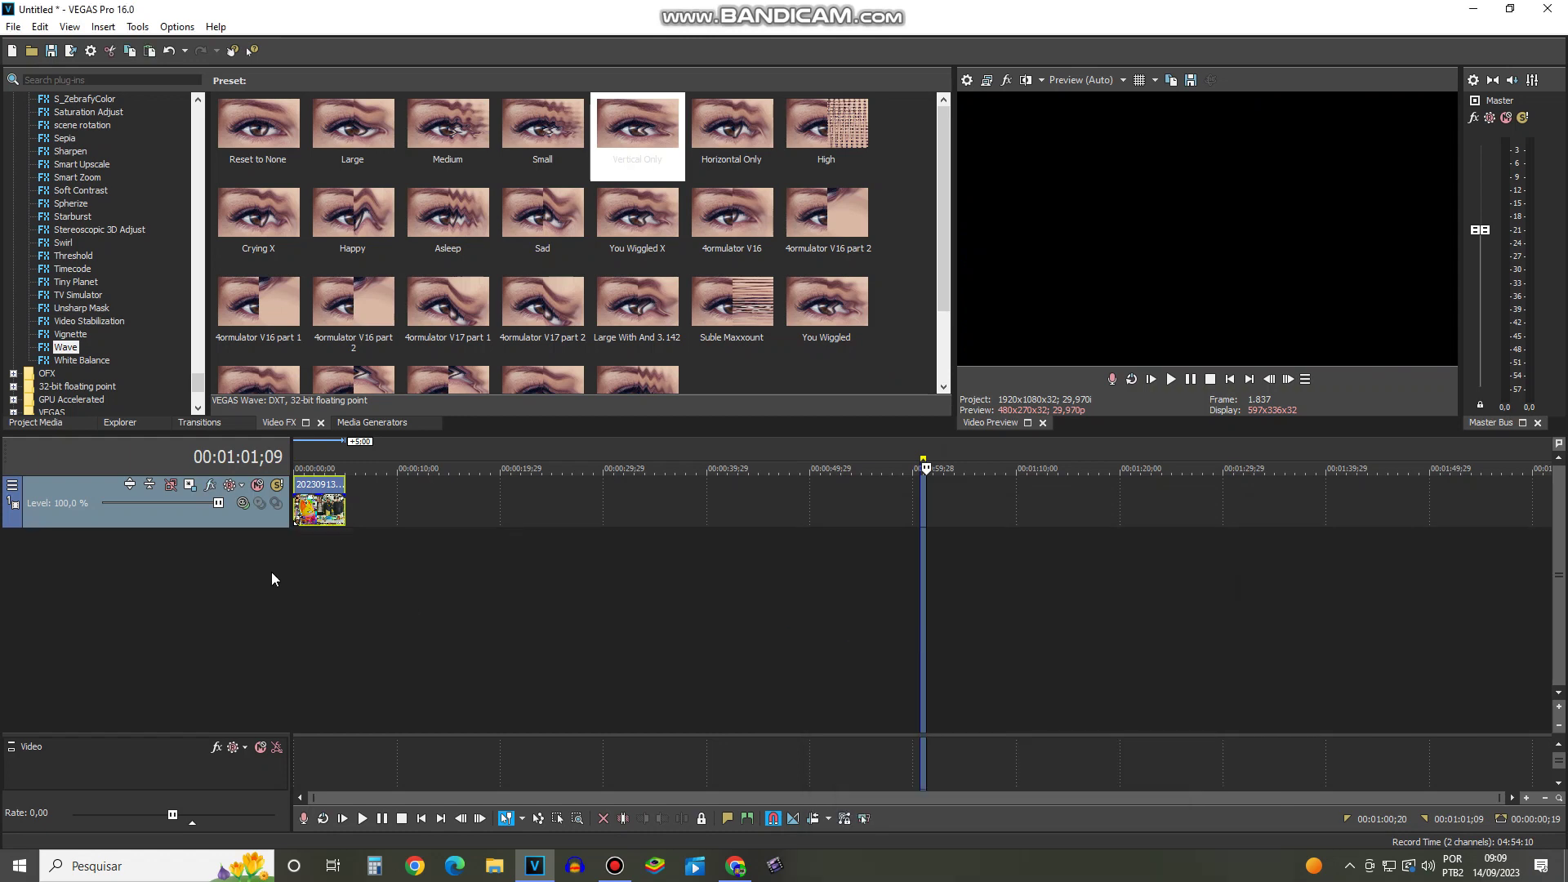
Step: Move the playhead back onto the video event and preview the Wave presets Vertical Only and Horizontal Only, removing each one
left_click(313, 515)
right_click(322, 525)
left_click_drag(623, 150, 452, 529)
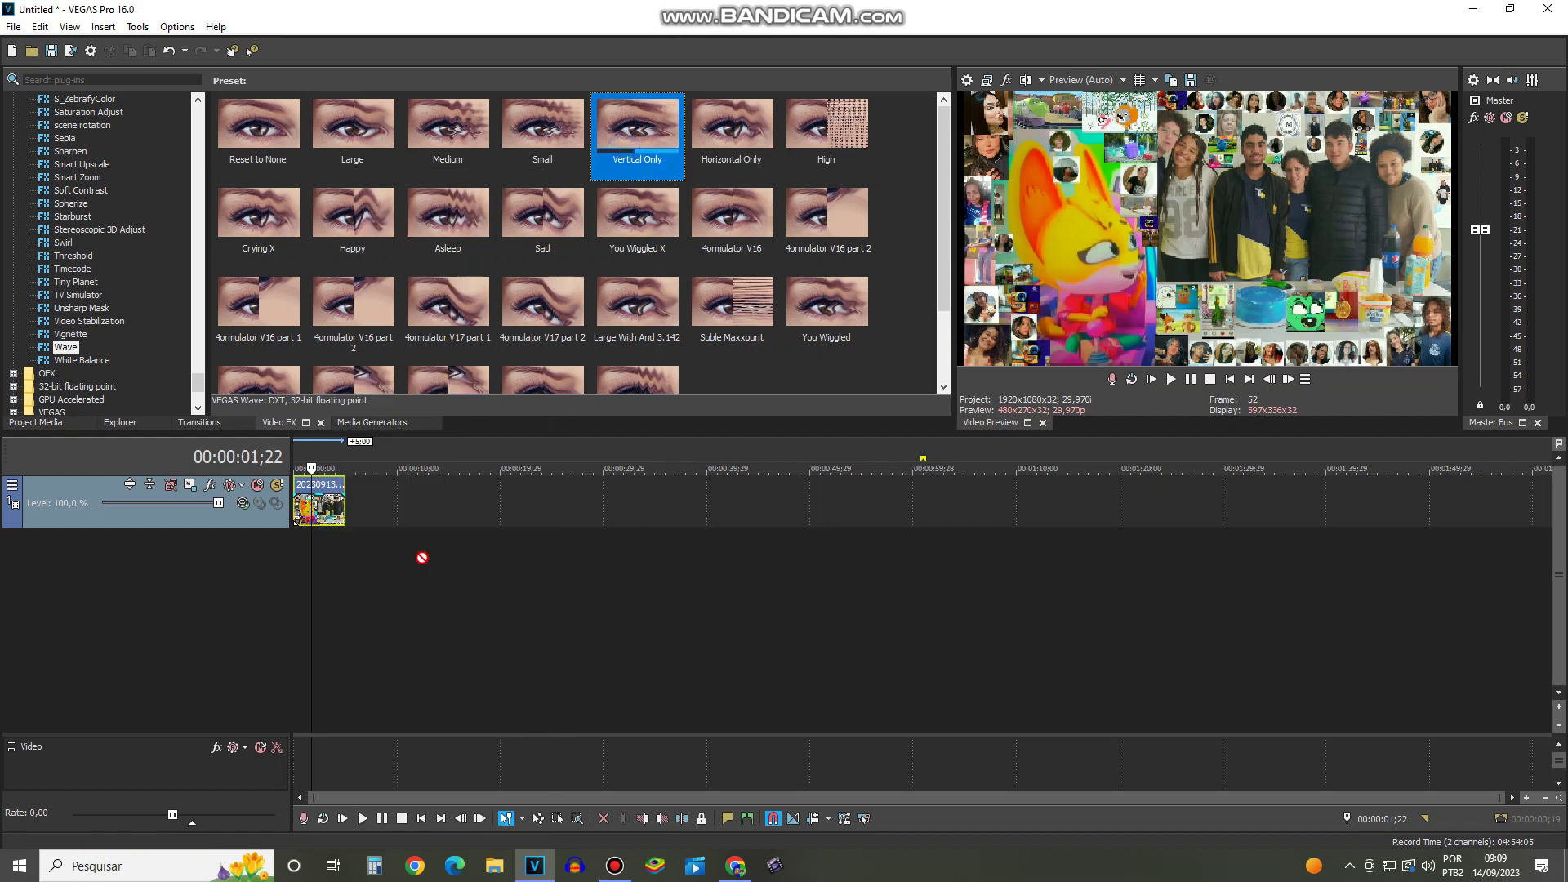
left_click_drag(311, 530, 315, 511)
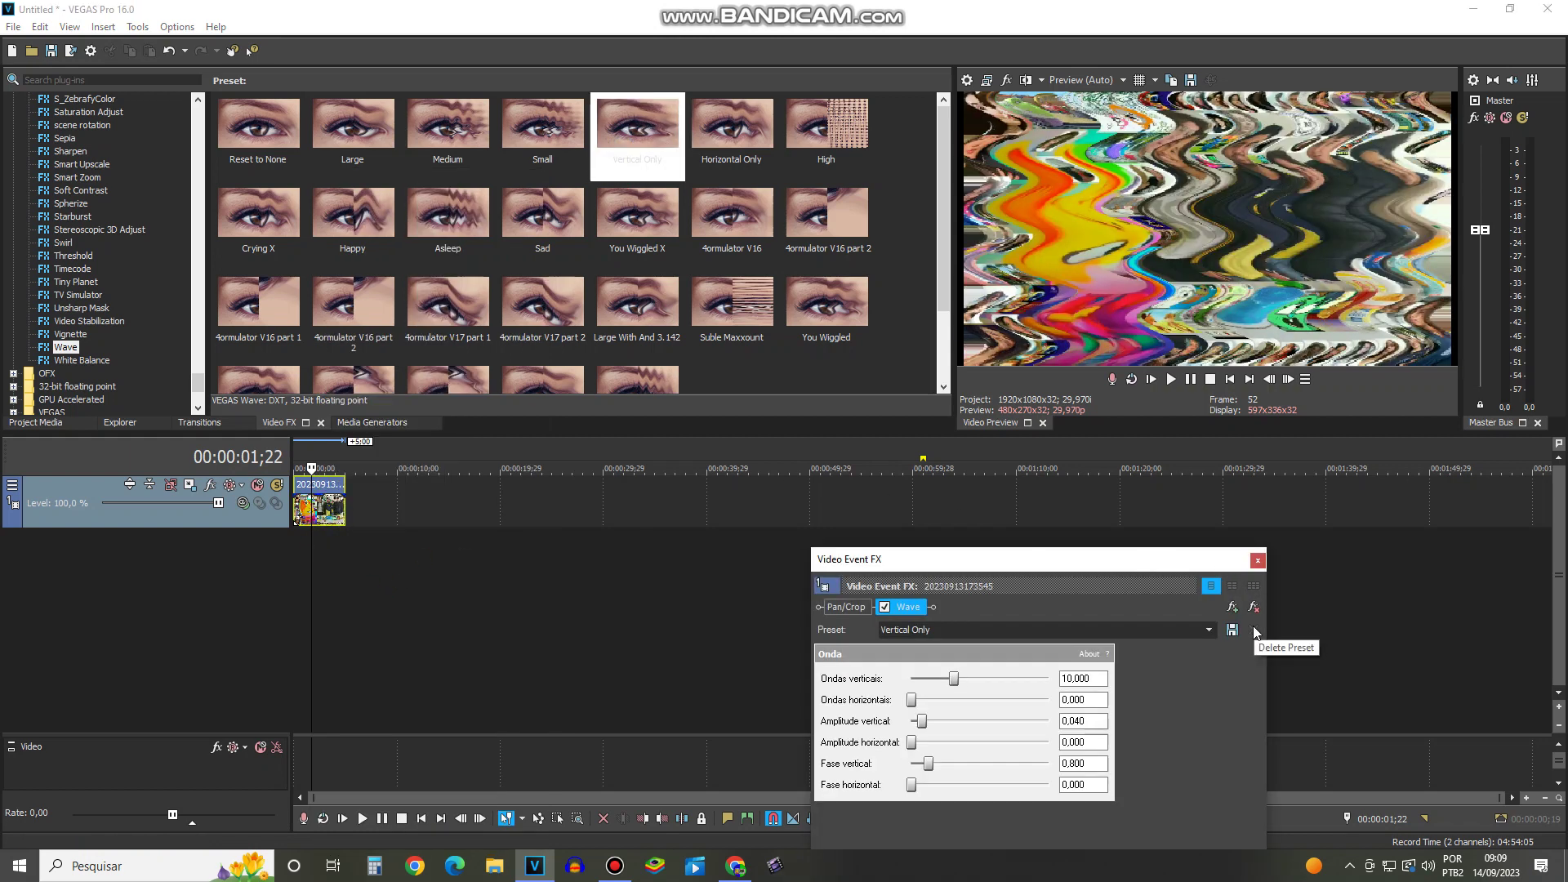
left_click(1253, 607)
left_click_drag(719, 131, 1004, 614)
left_click(1253, 607)
Step: Preview the Wave presets High and Crying X on the video event, removing each one after viewing
left_click_drag(827, 123, 1004, 614)
left_click(1254, 607)
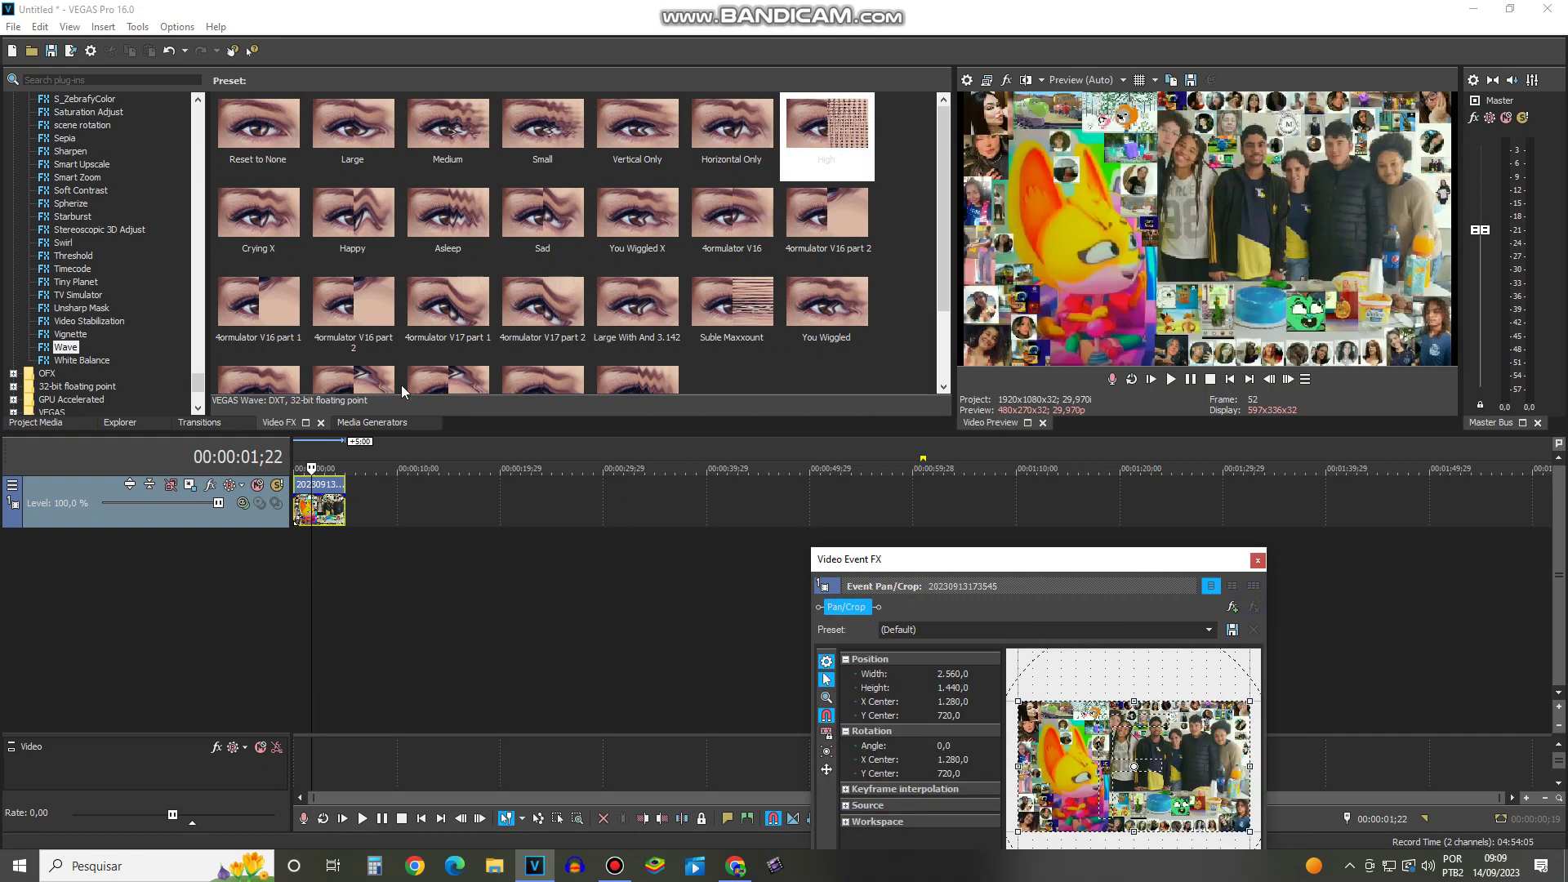
left_click_drag(299, 260, 910, 510)
left_click_drag(1004, 572, 1043, 600)
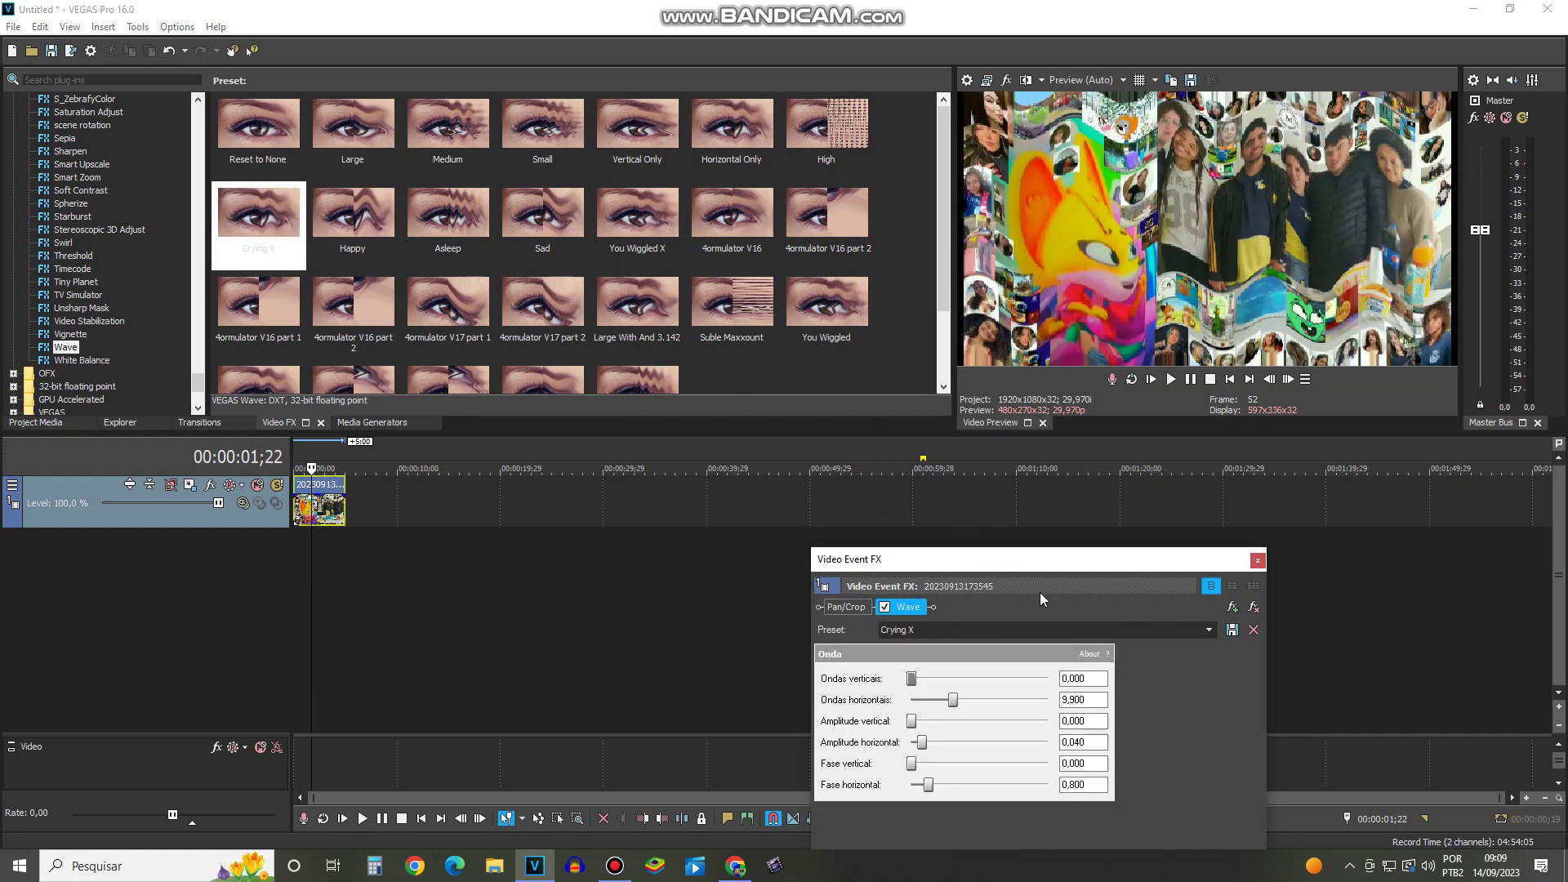
left_click(1254, 608)
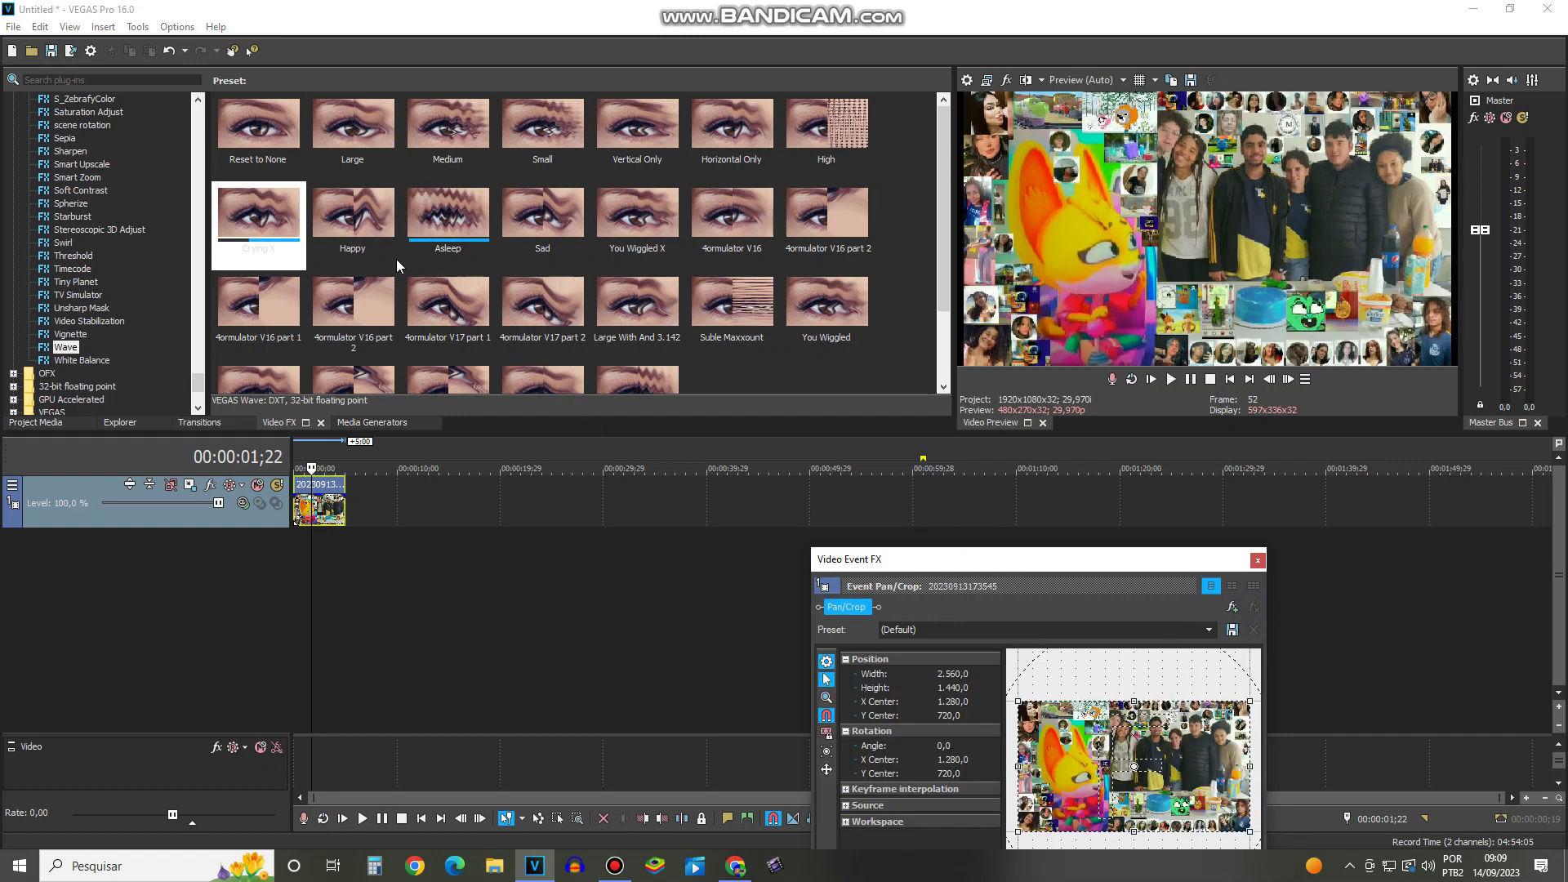
Step: Preview the Wave presets Happy and Asleep on the video event, removing each one after viewing
left_click_drag(364, 252, 992, 604)
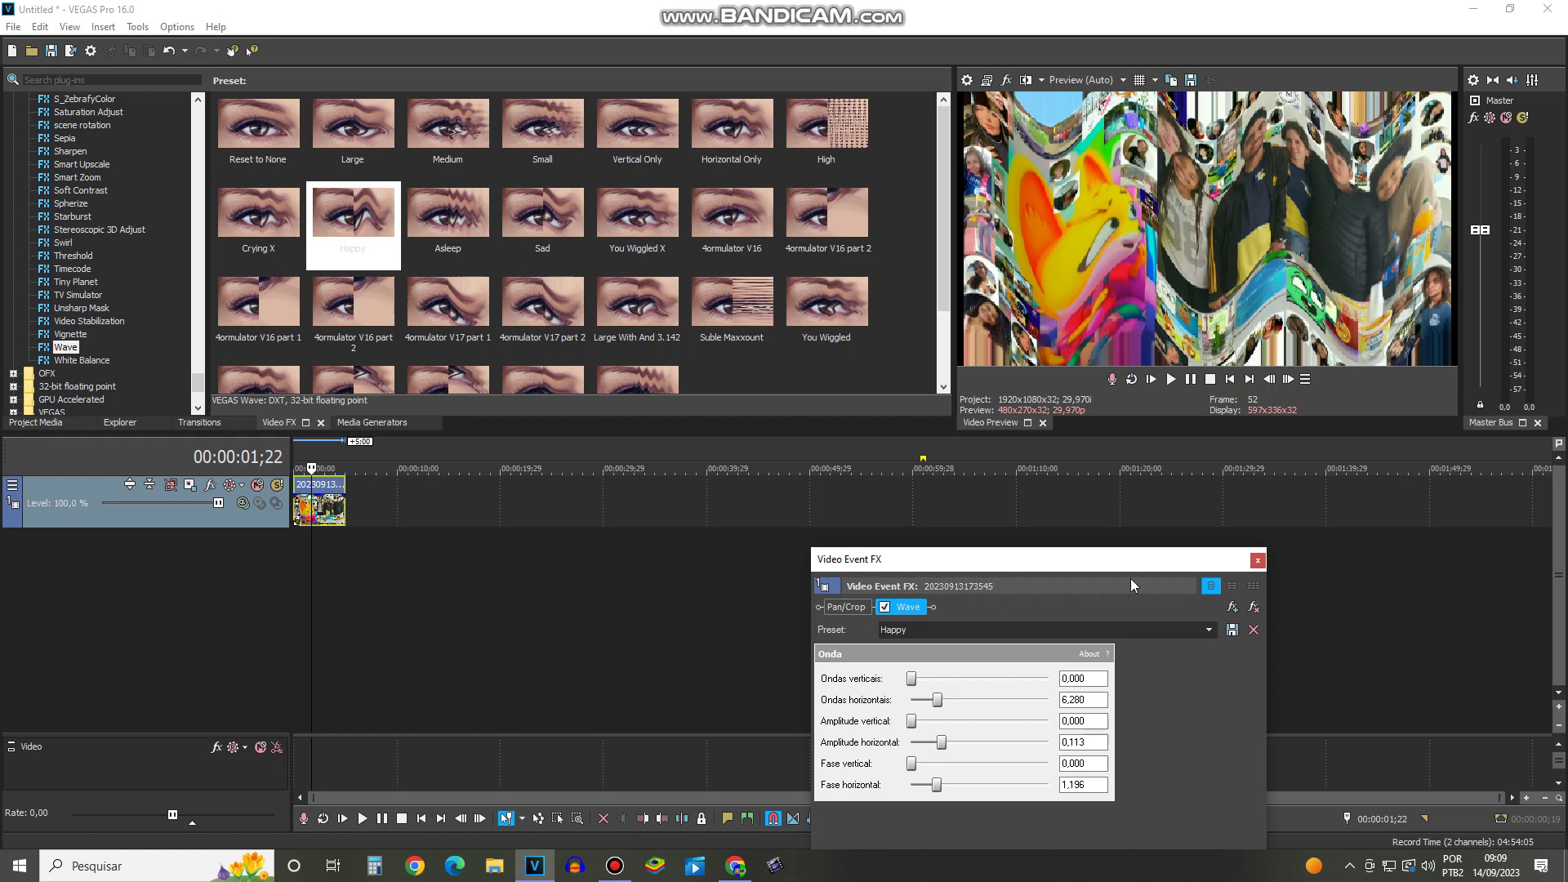
left_click(1256, 607)
left_click_drag(490, 259, 982, 454)
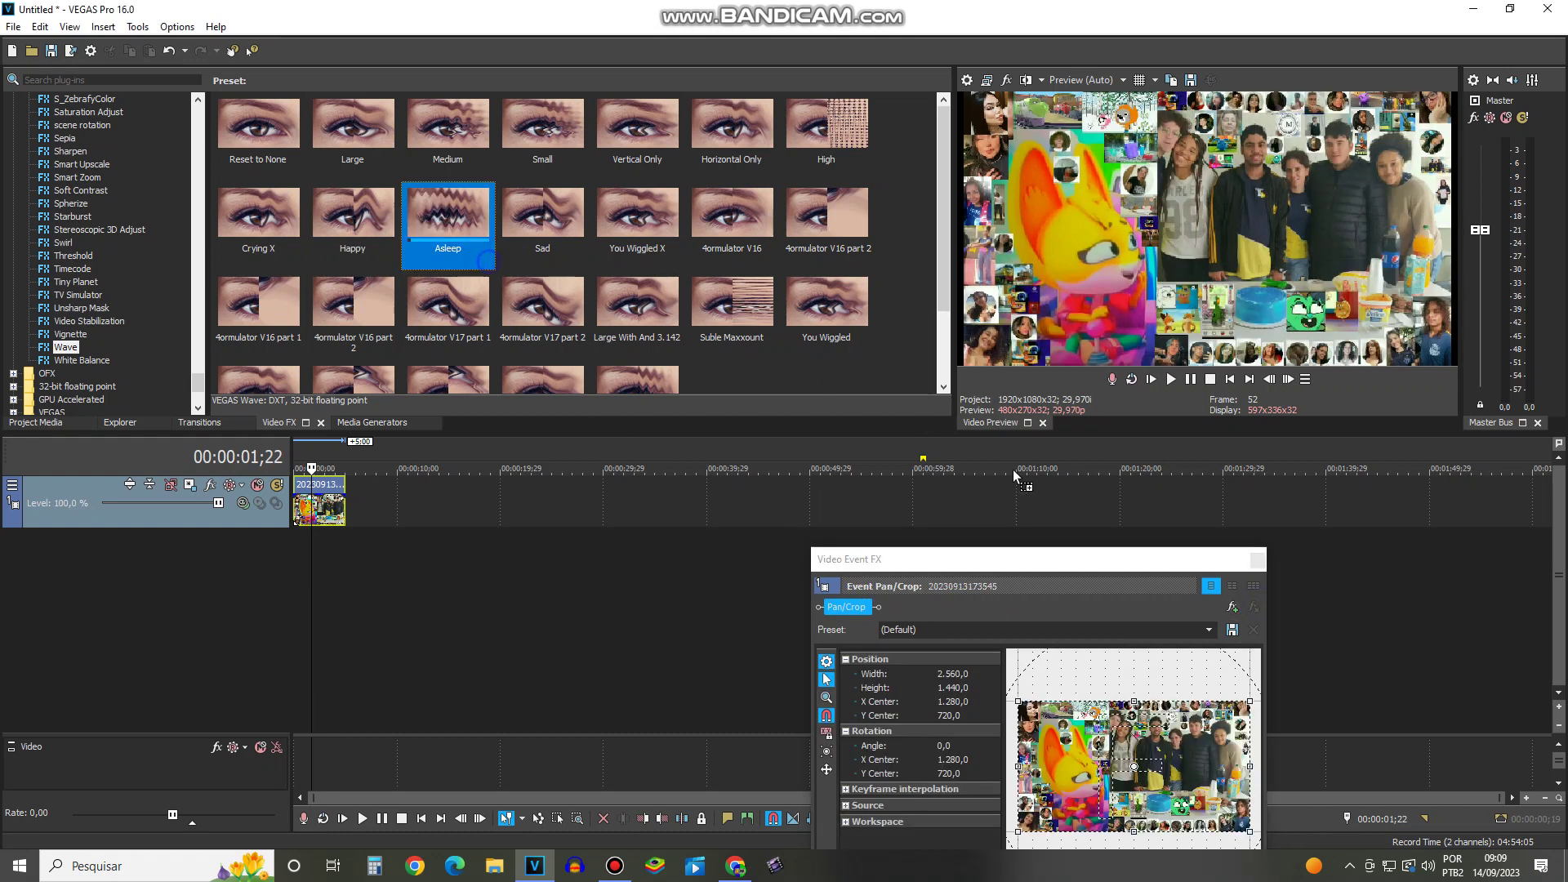
left_click_drag(1066, 562, 1066, 588)
left_click(1256, 607)
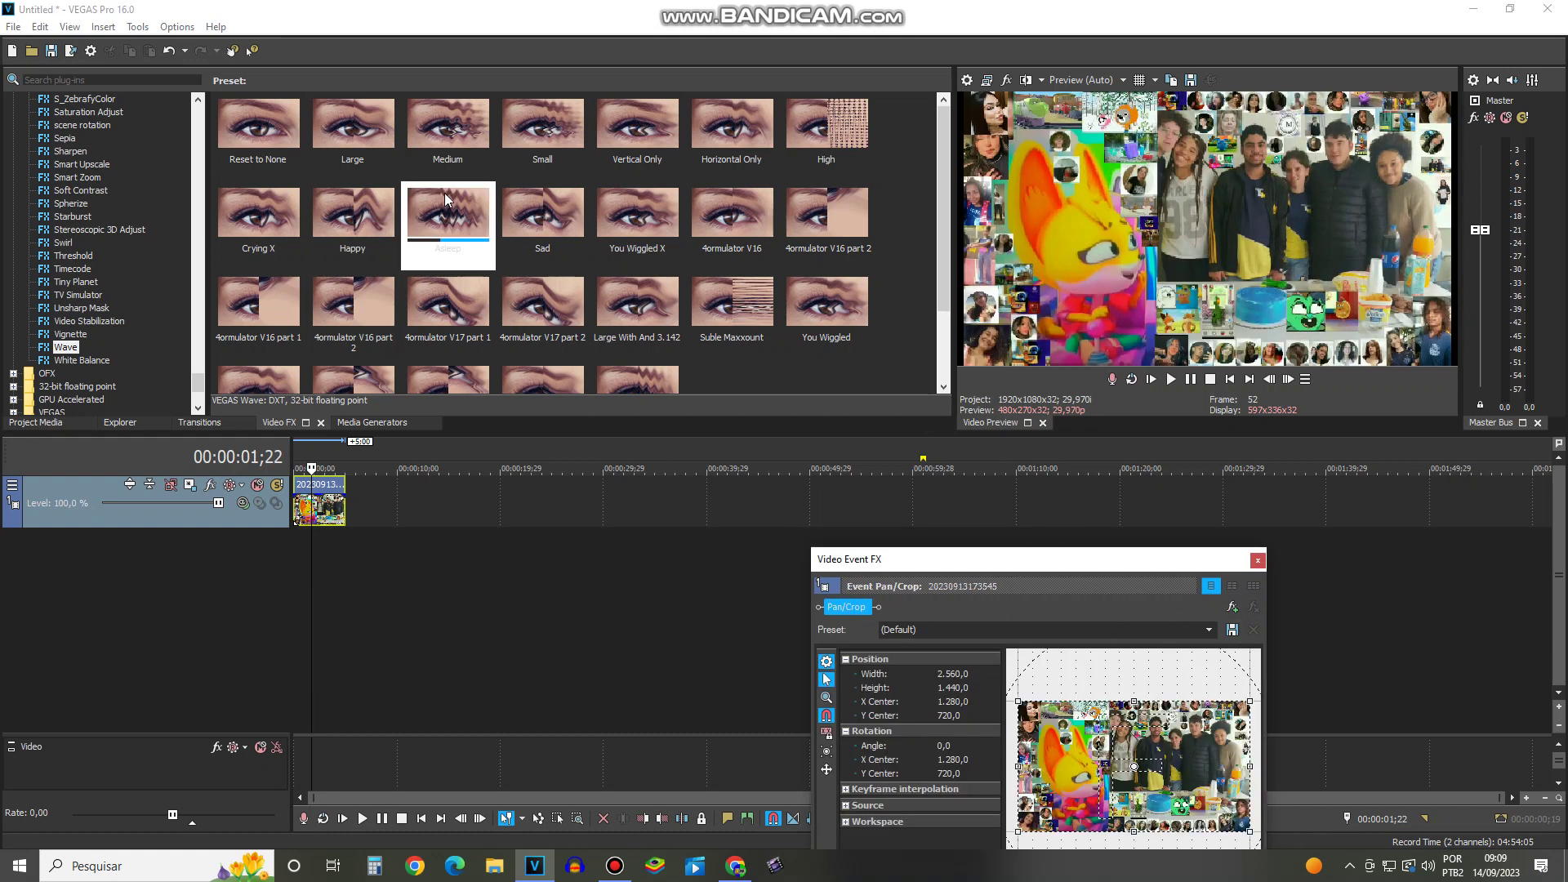
Step: Preview the Wave presets Sad on the video event and You Wiggled on the video track, removing each one
left_click_drag(561, 247, 1160, 576)
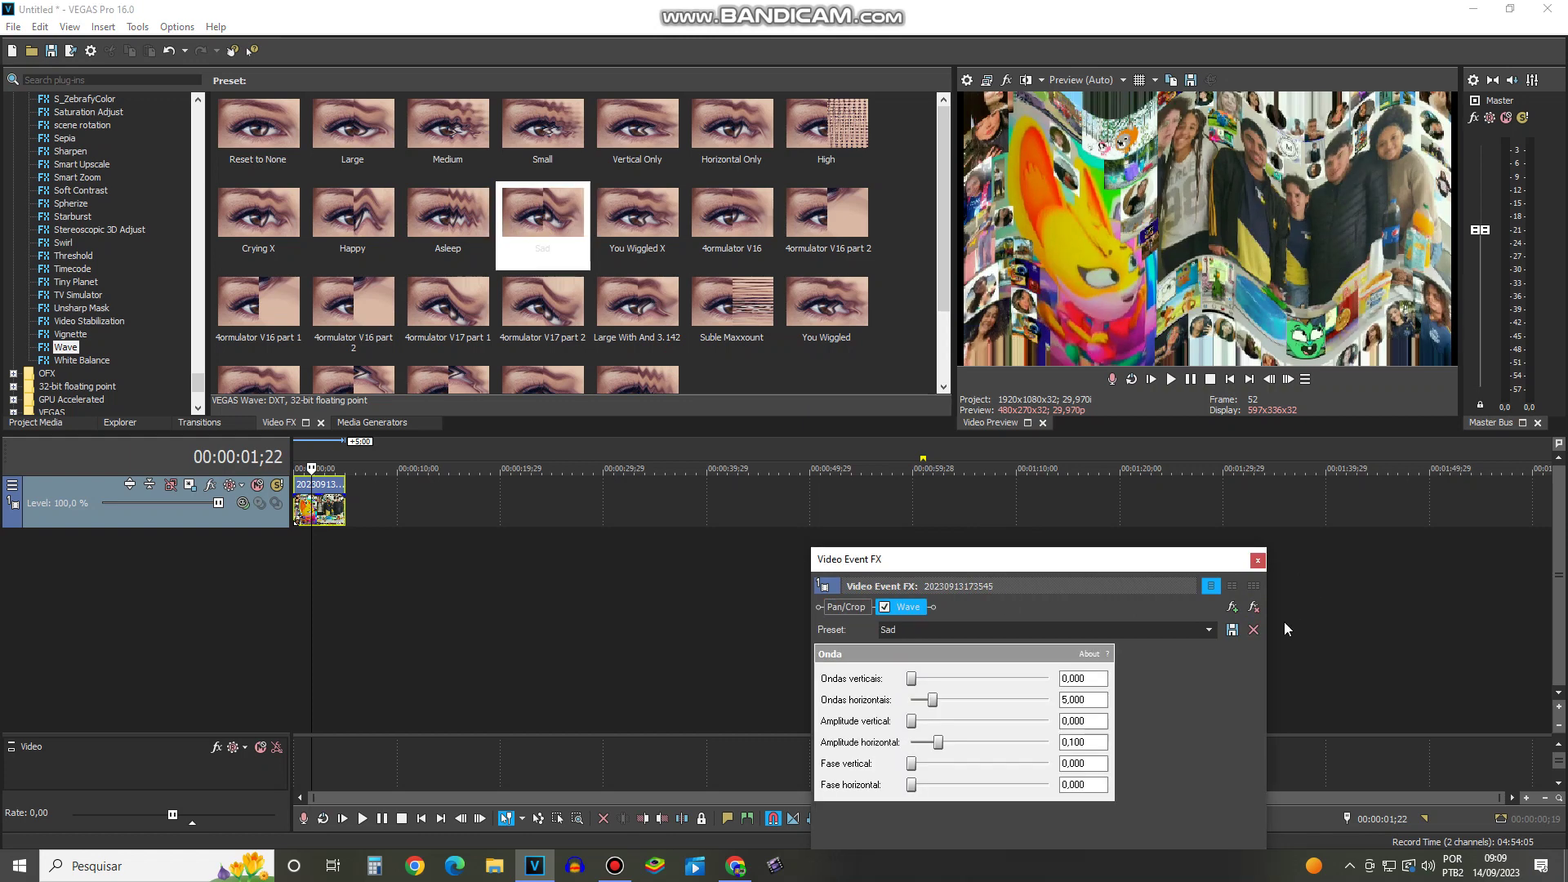
left_click(1253, 608)
left_click_drag(827, 304, 147, 502)
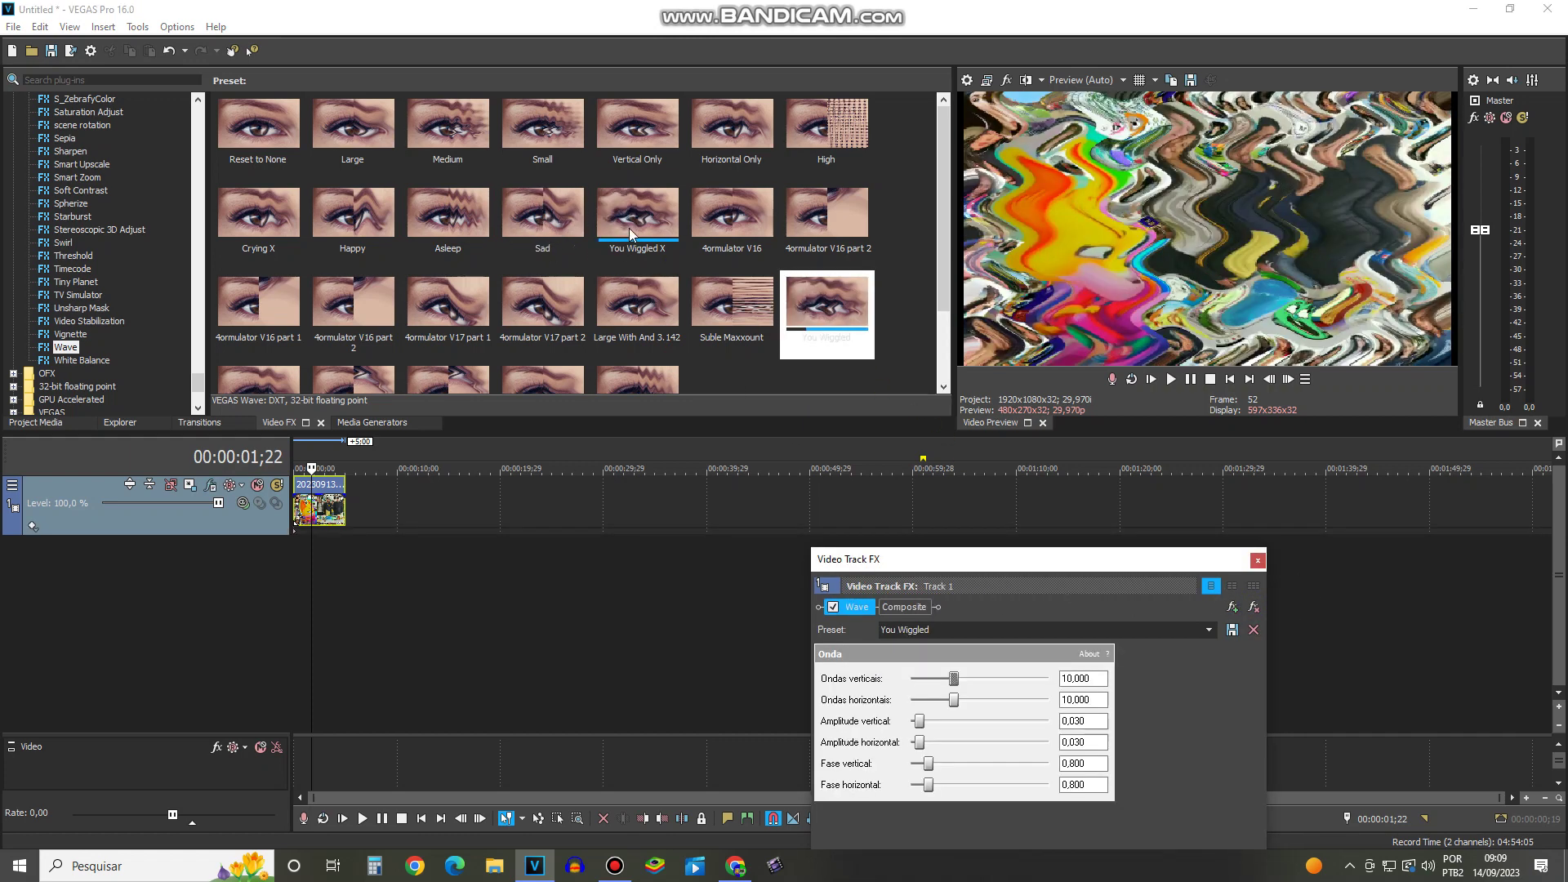
left_click(1252, 608)
Step: Preview the Wave presets 4ormulator V16 and 4ormulator V16 part 2 on the video event, removing each one
left_click_drag(732, 216, 328, 489)
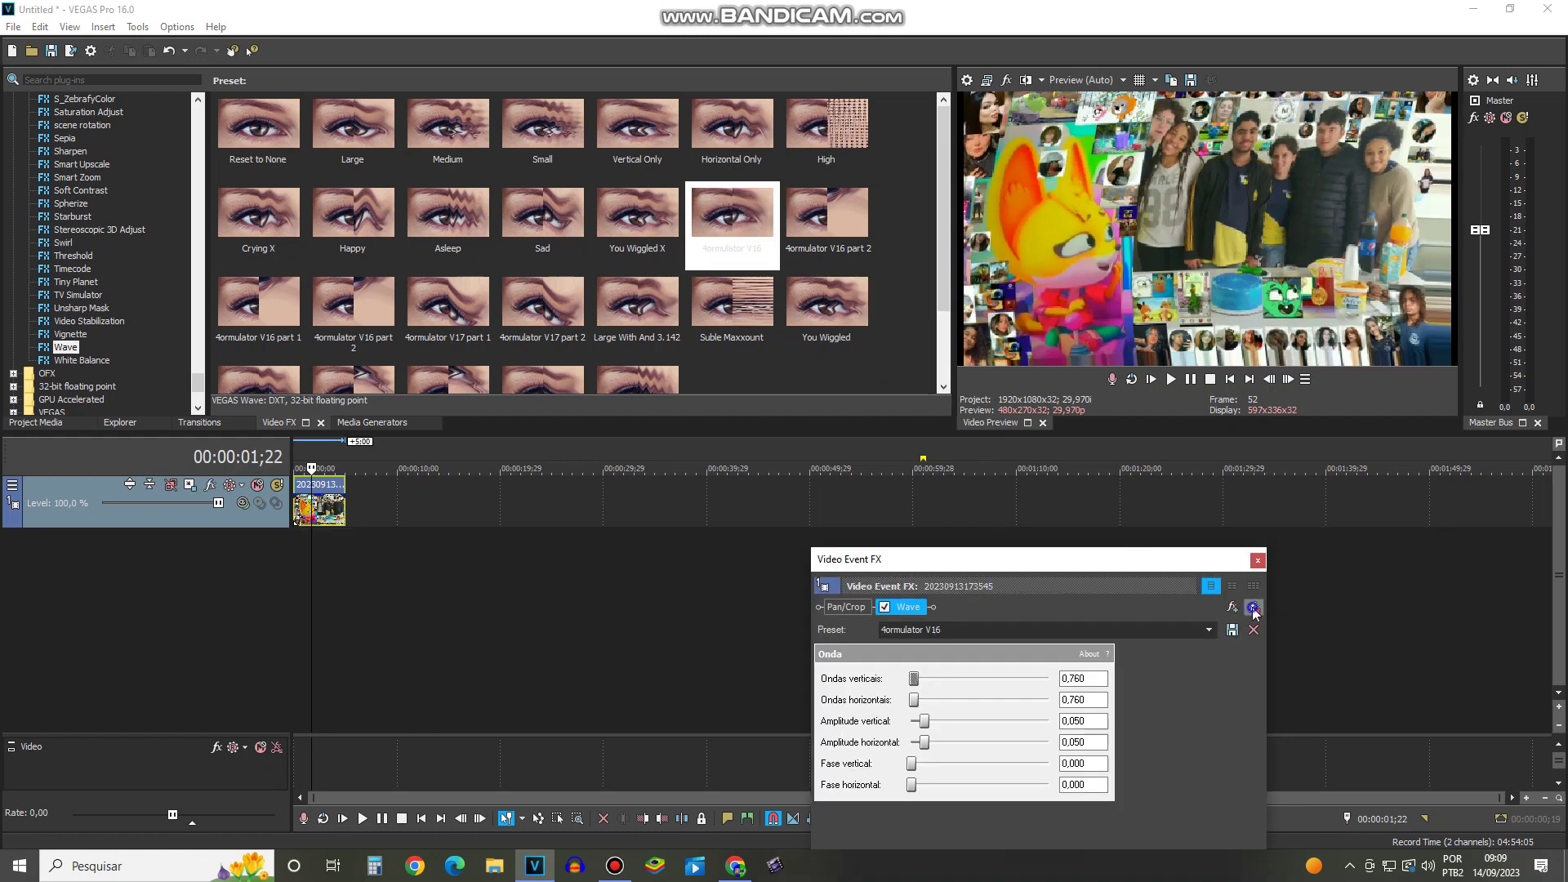
left_click(1254, 607)
left_click_drag(827, 216, 322, 503)
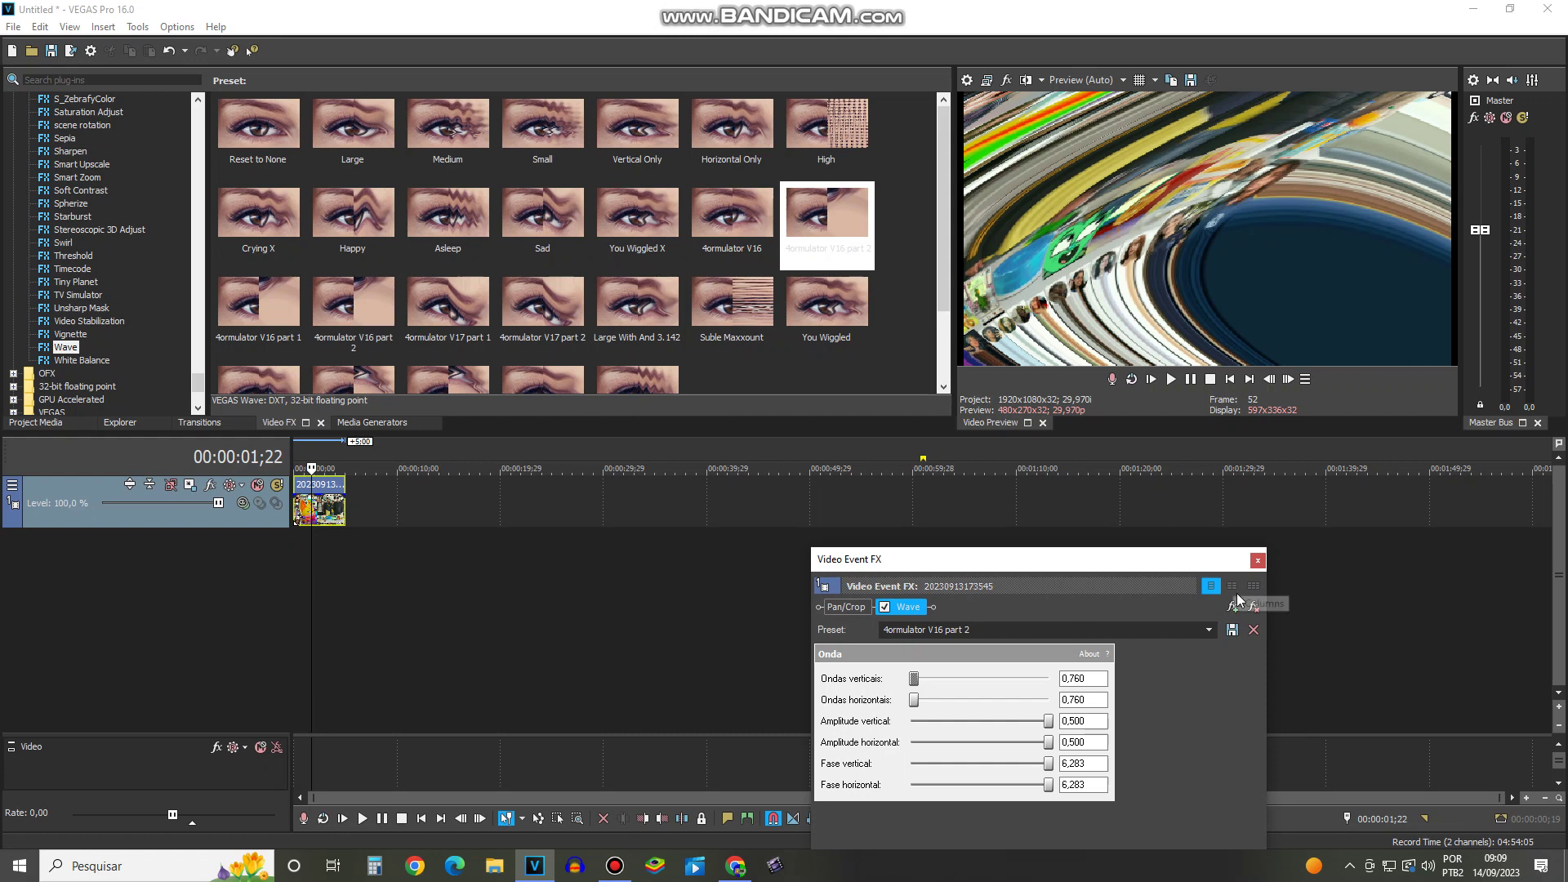
left_click(1255, 613)
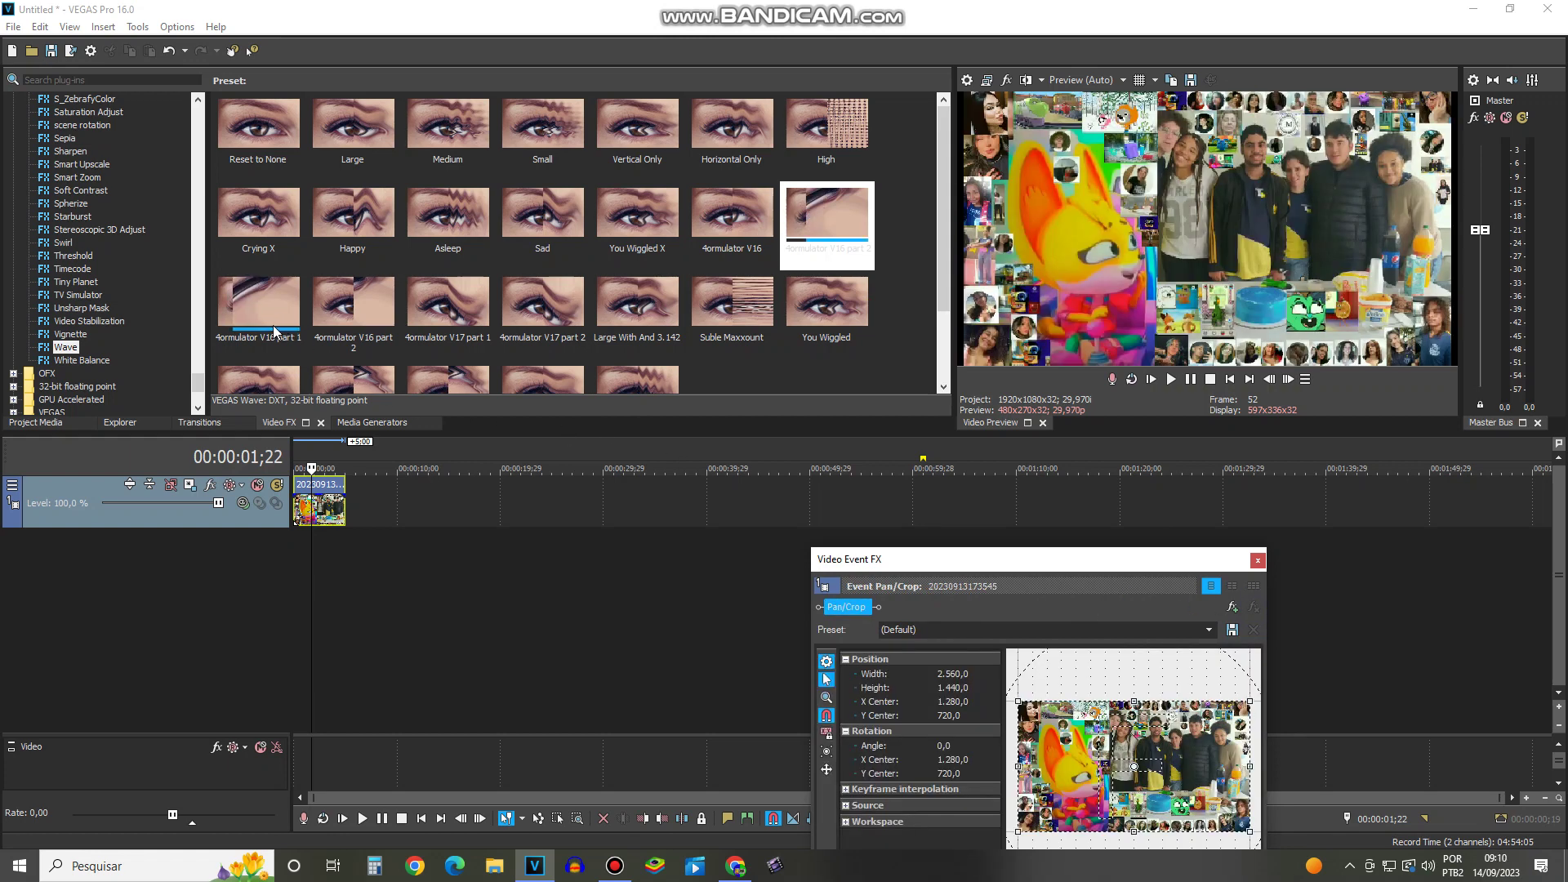
Step: Preview the Wave preset 4ormulator V17 part 1 on the track, and again on the video event with the playhead over it, removing it each time
left_click_drag(447, 302, 1127, 506)
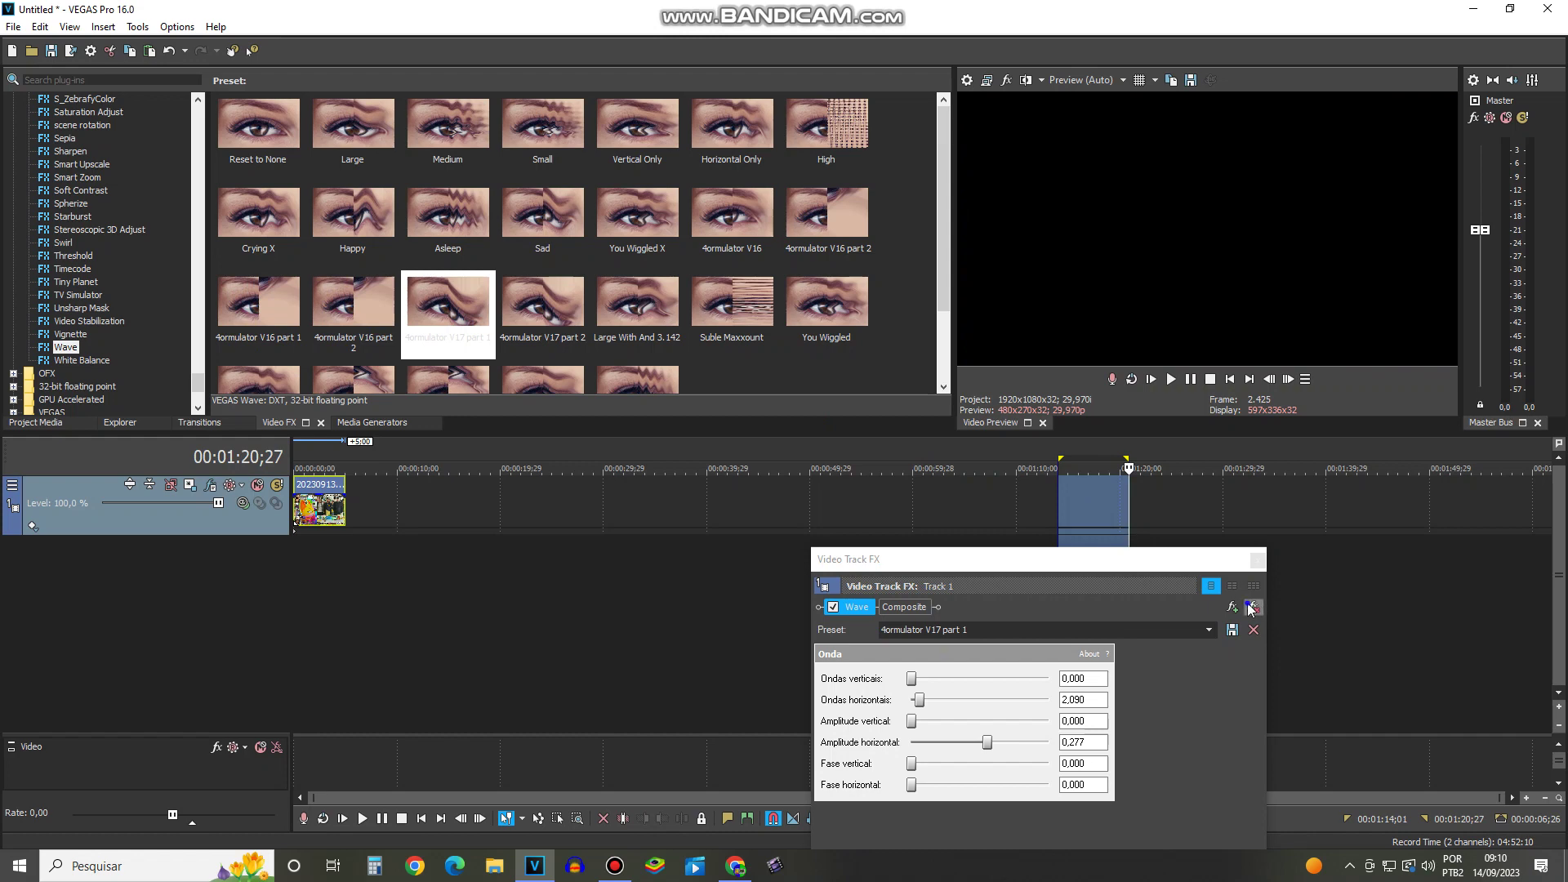
left_click(1251, 608)
left_click(316, 515)
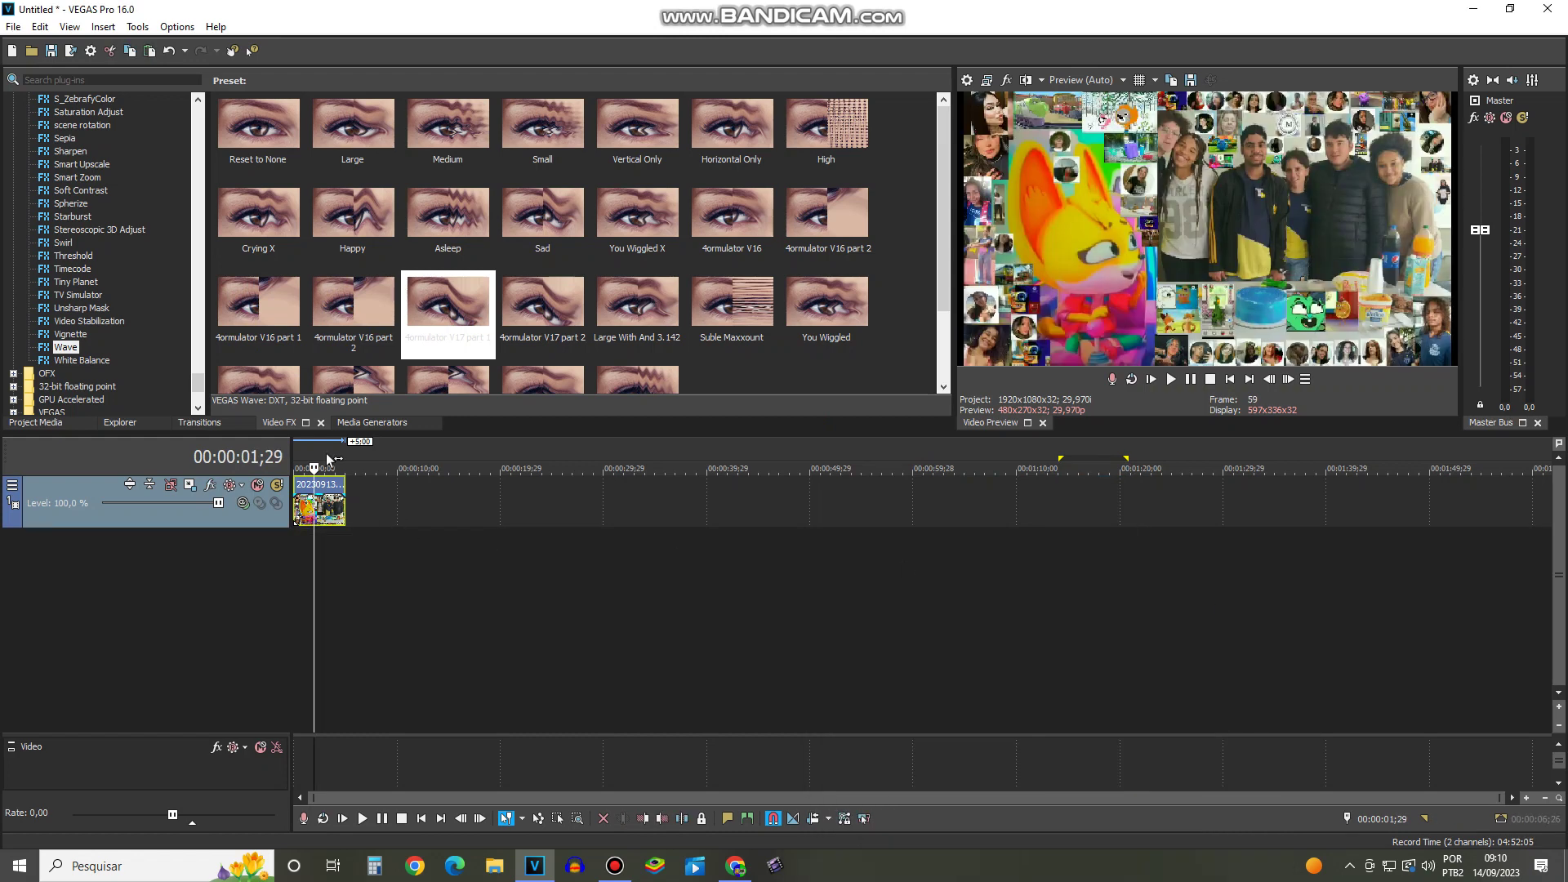
left_click_drag(448, 302, 329, 510)
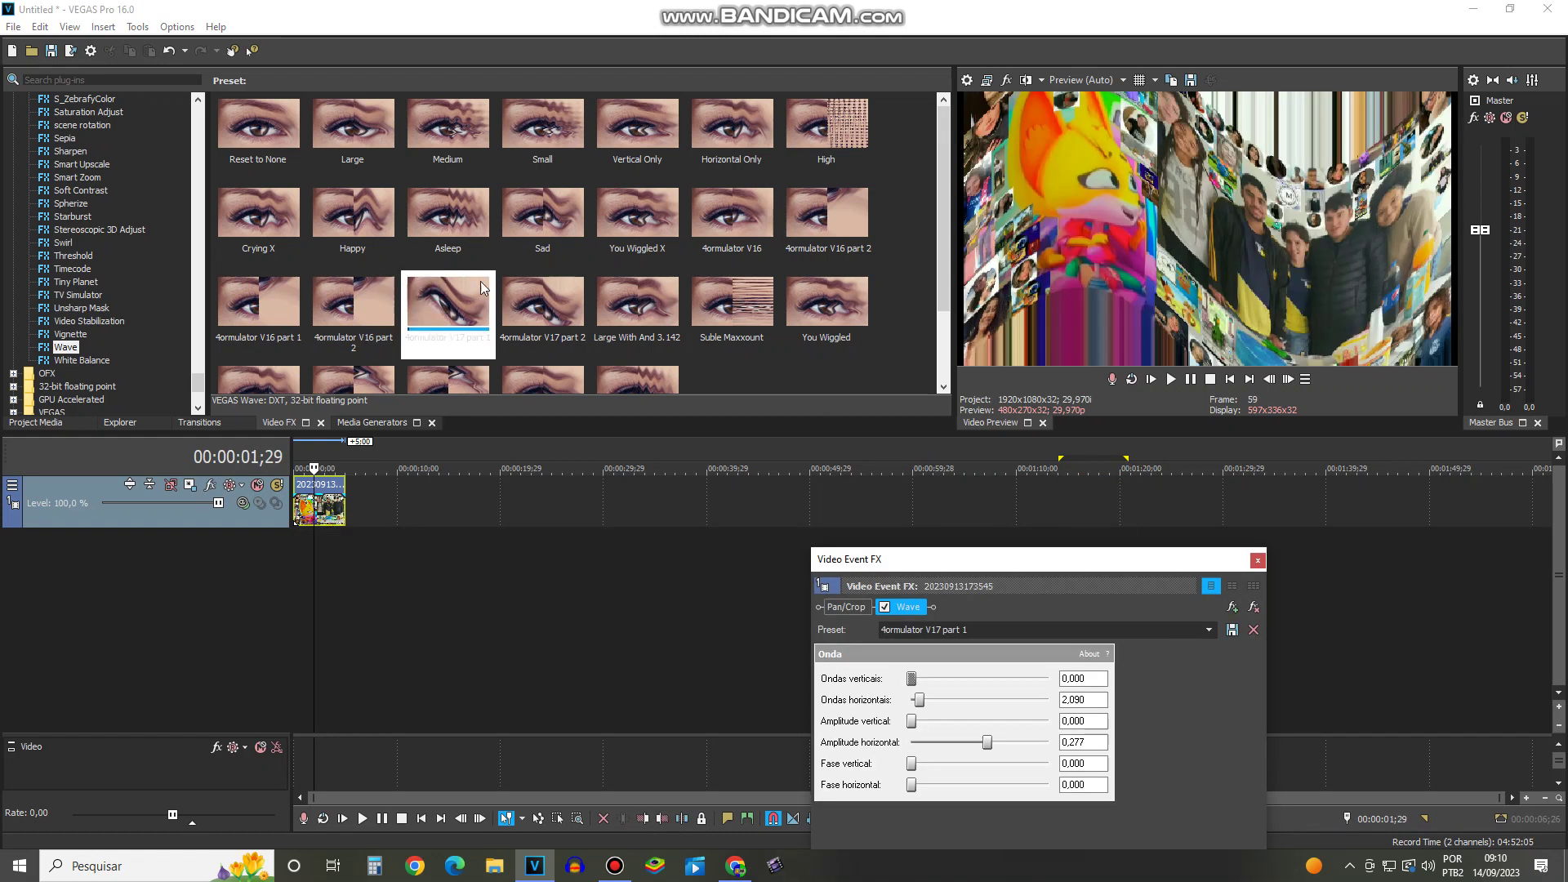
left_click(1254, 629)
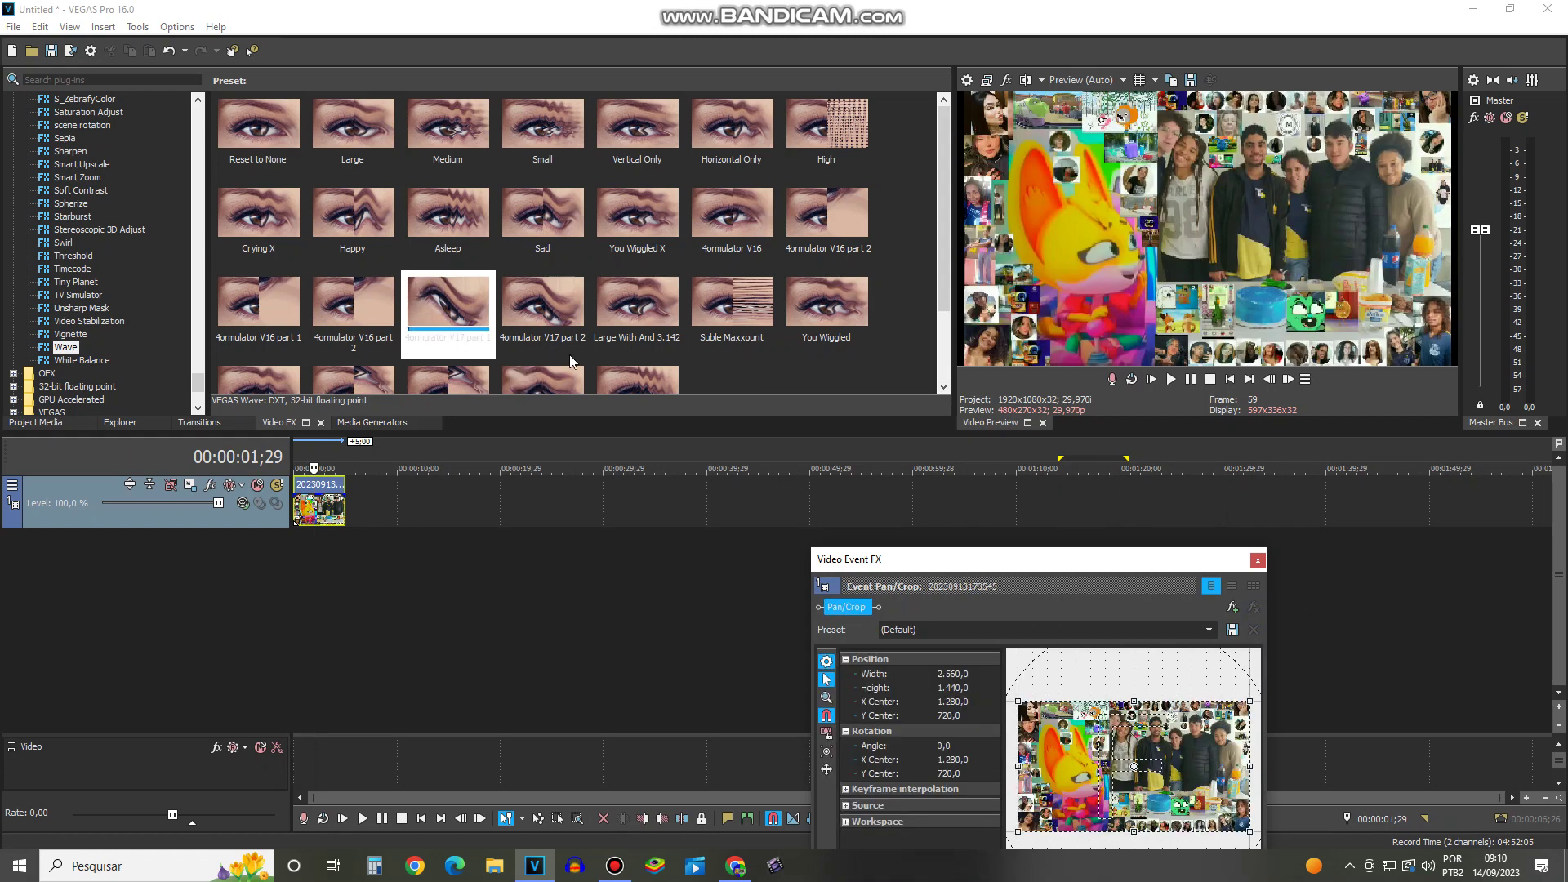
Step: Preview the Wave presets 4ormulator V17 part 2 and Large With And 3.142 on the video event, removing each one
left_click_drag(542, 304, 749, 434)
left_click_drag(1018, 585, 1148, 644)
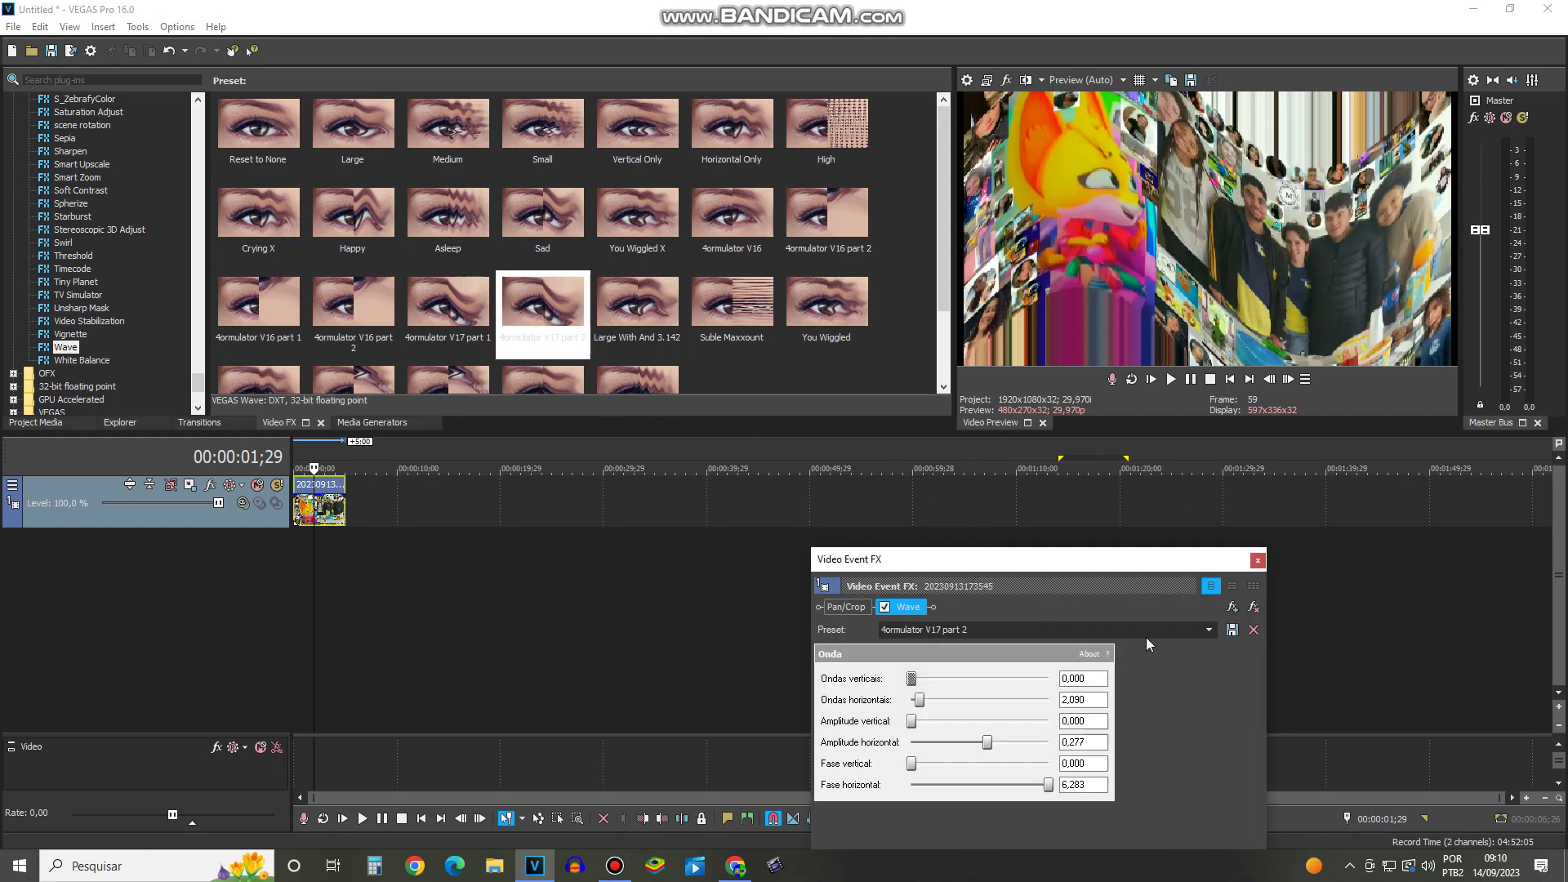
left_click(1255, 611)
left_click_drag(639, 340, 942, 619)
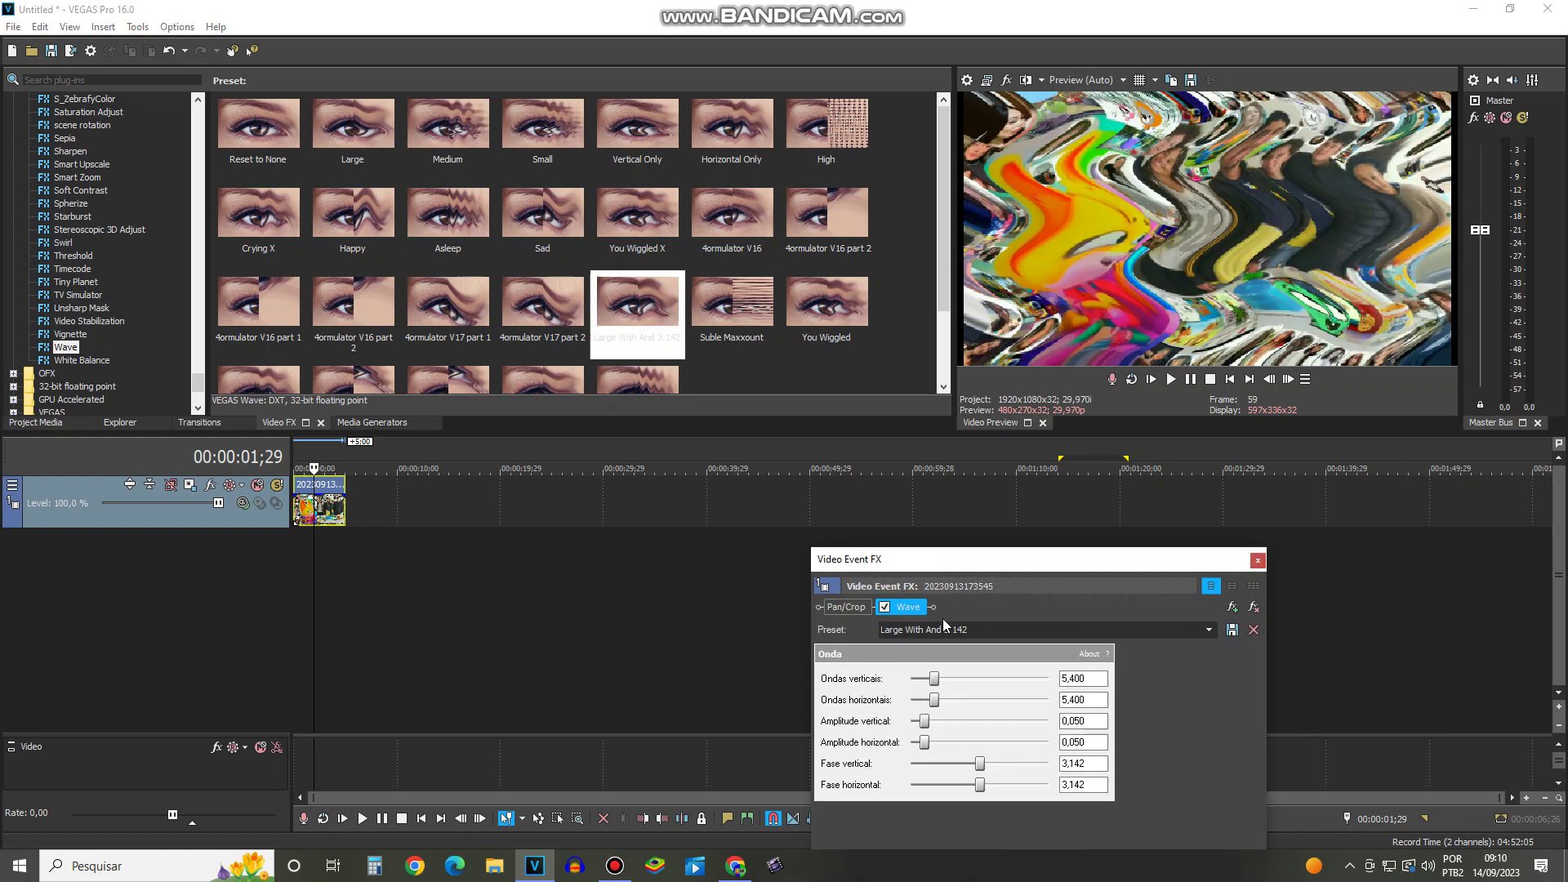
left_click(1254, 607)
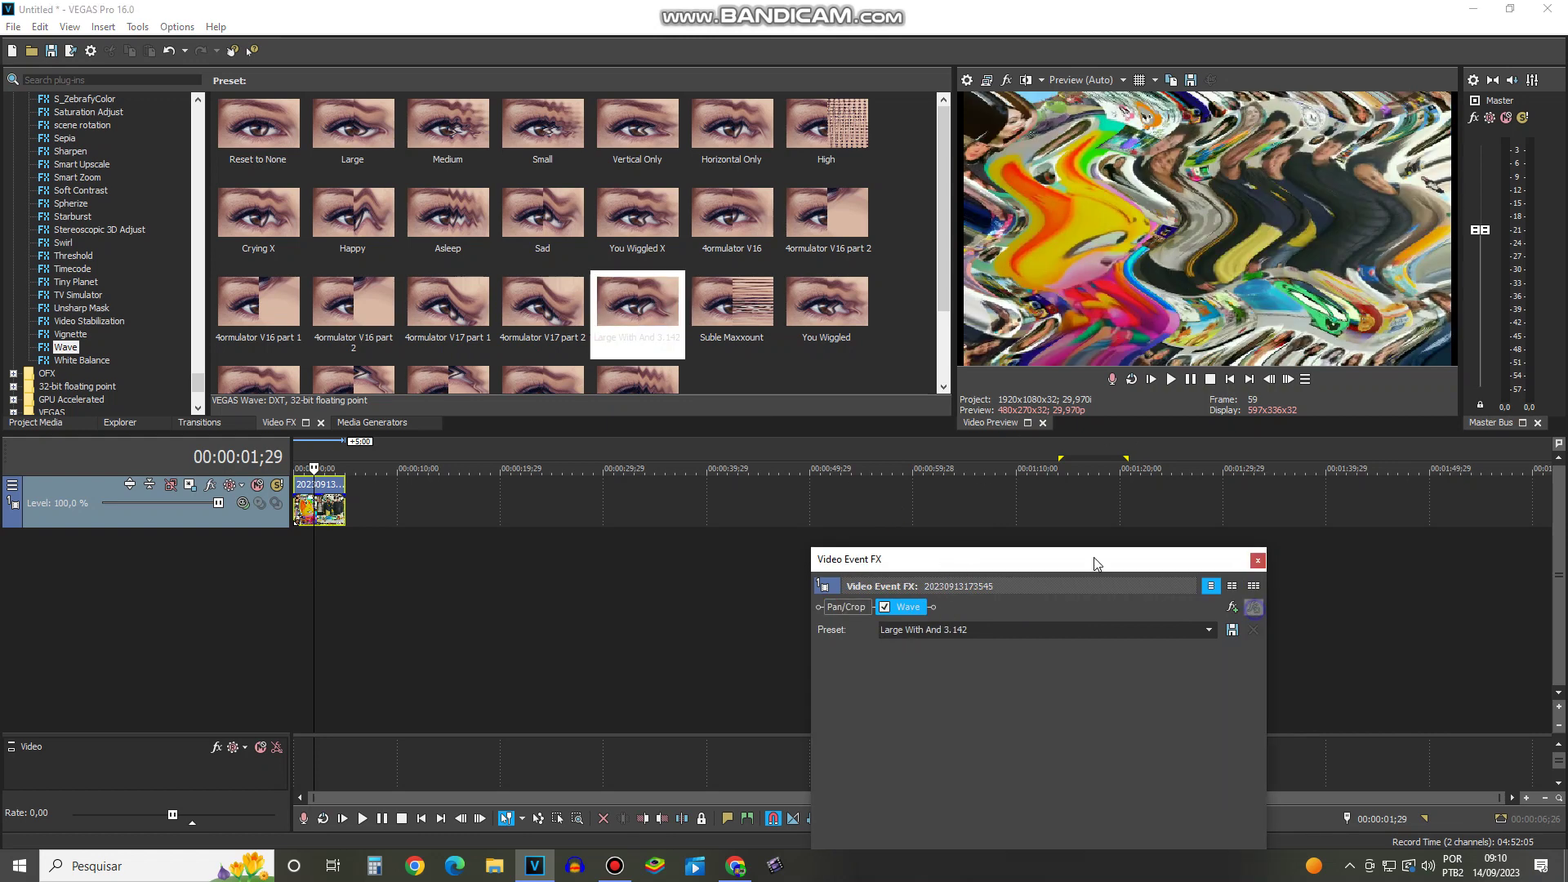
Step: Preview the Wave presets Suble Maxxount and You Wiggled on the video event, removing each one after viewing
left_click_drag(729, 340, 1143, 645)
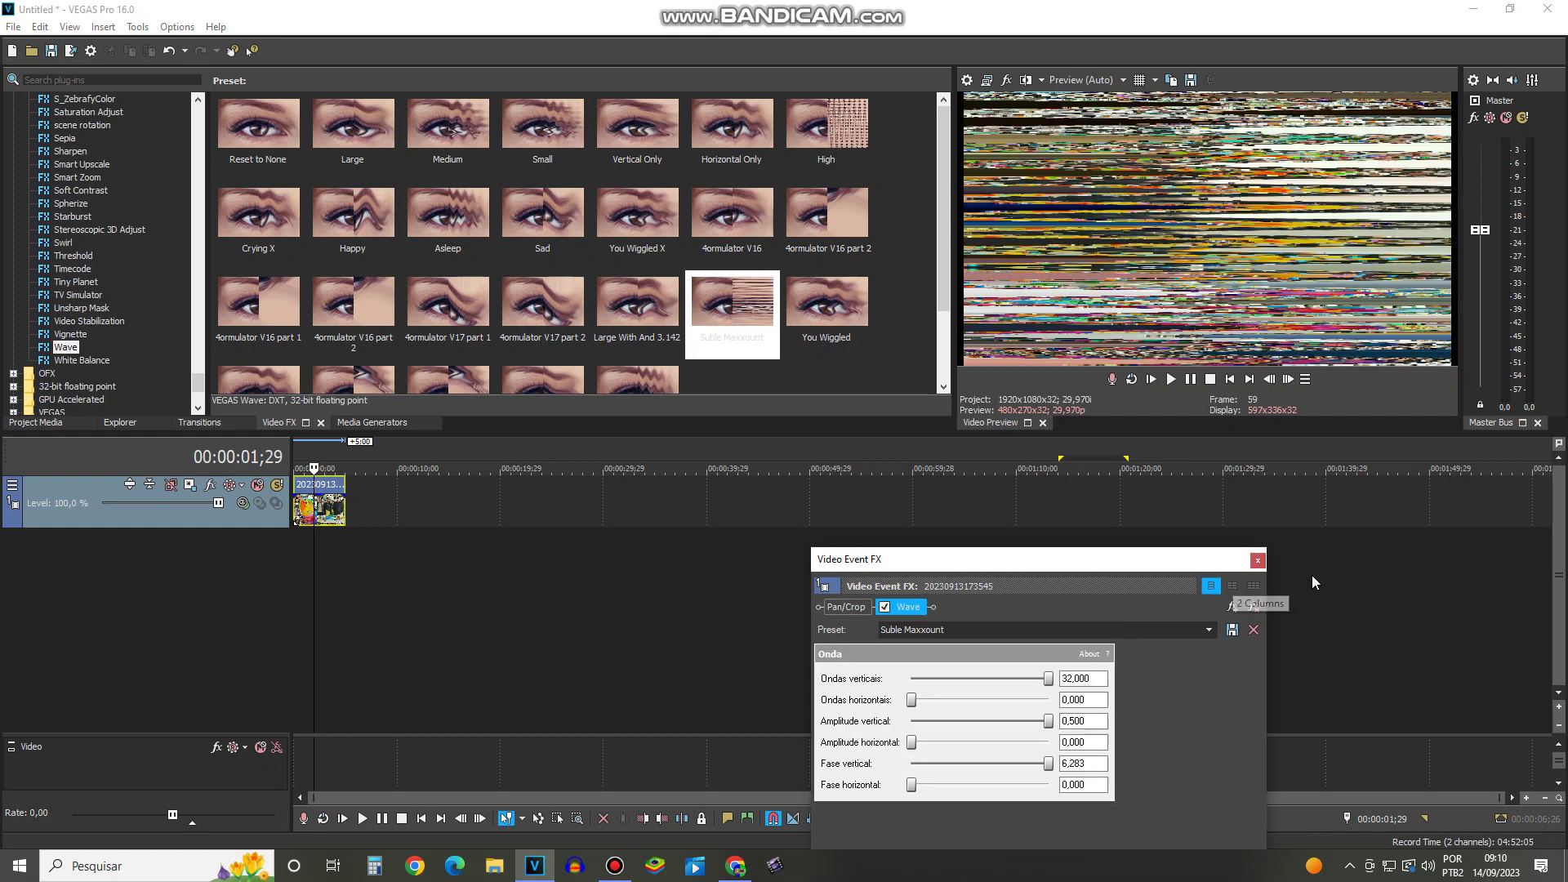
left_click(1254, 607)
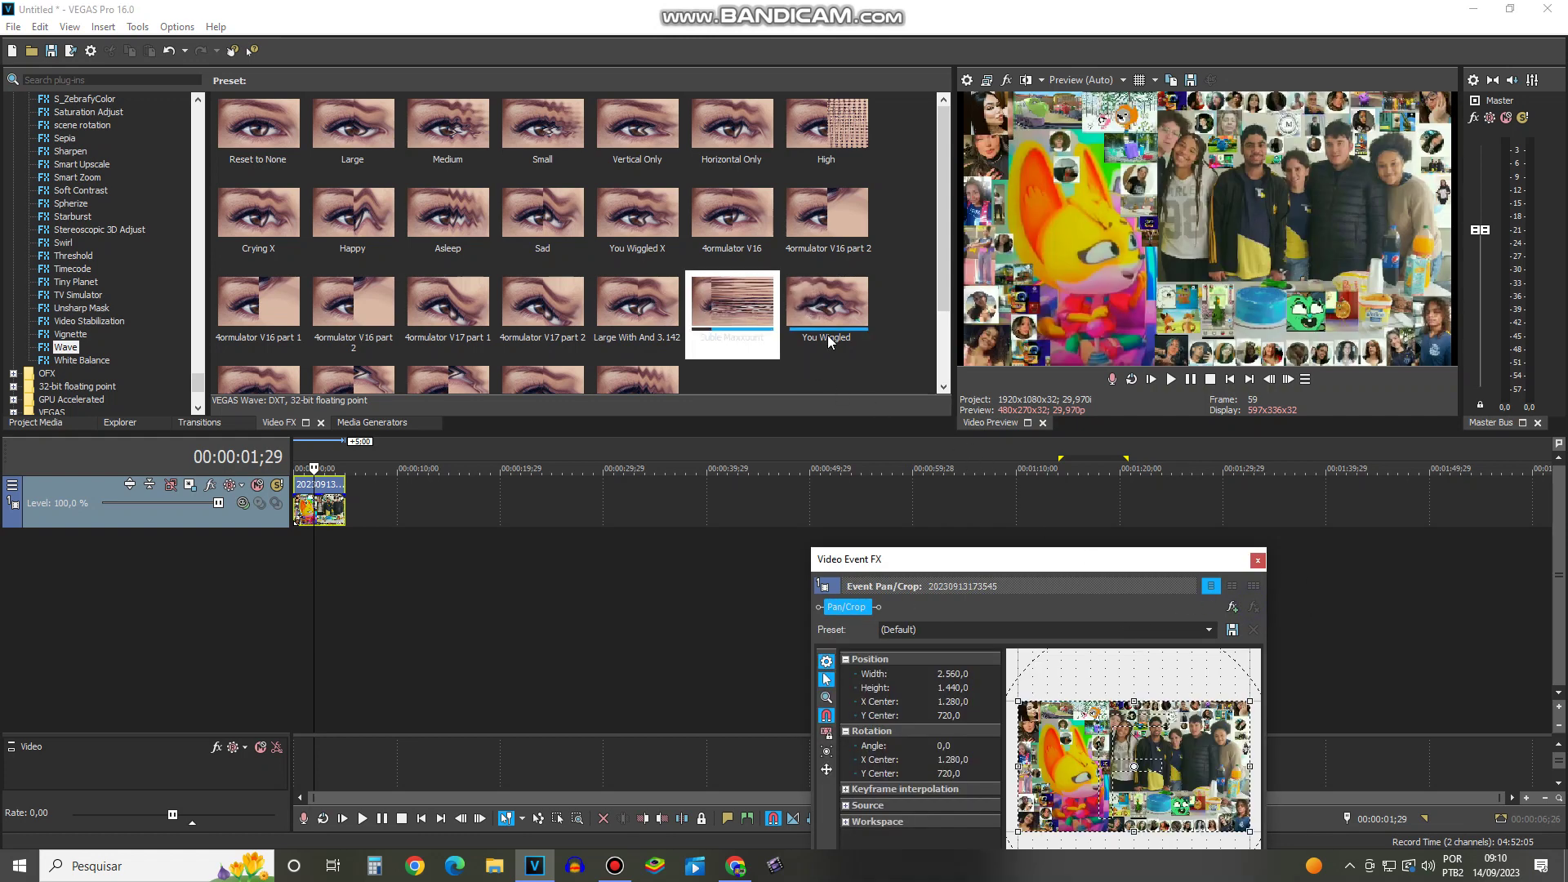
left_click_drag(825, 306, 1046, 642)
left_click(1253, 607)
Step: Preview the Wave presets G-Major 15 and Something part1 on the video event, removing each one after viewing
scroll(809, 216, "down", 1)
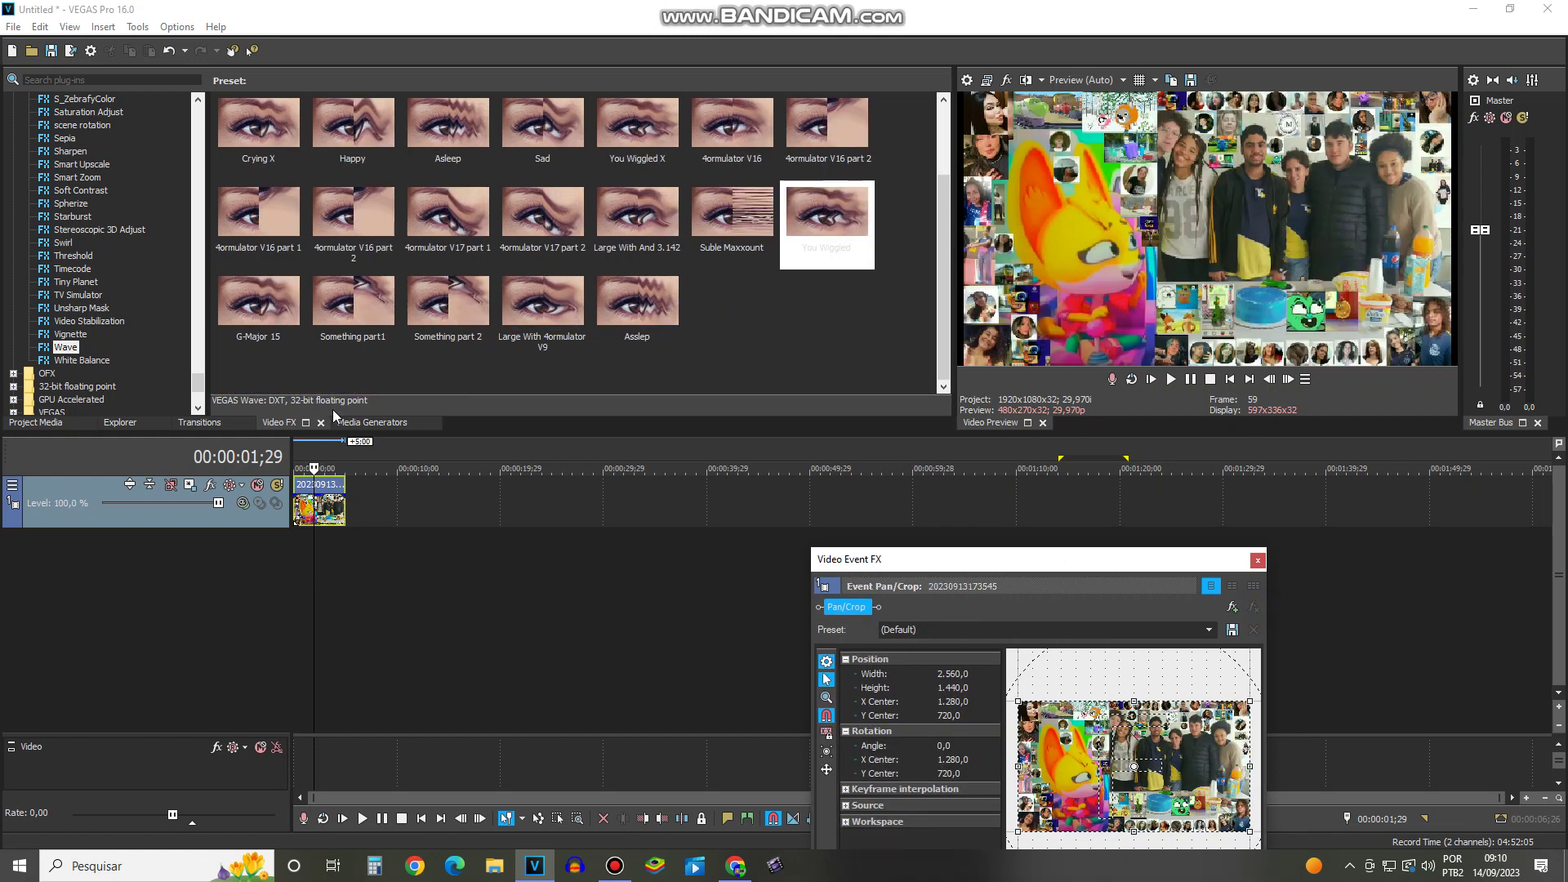
left_click_drag(258, 306, 650, 415)
left_click_drag(1111, 588, 1113, 589)
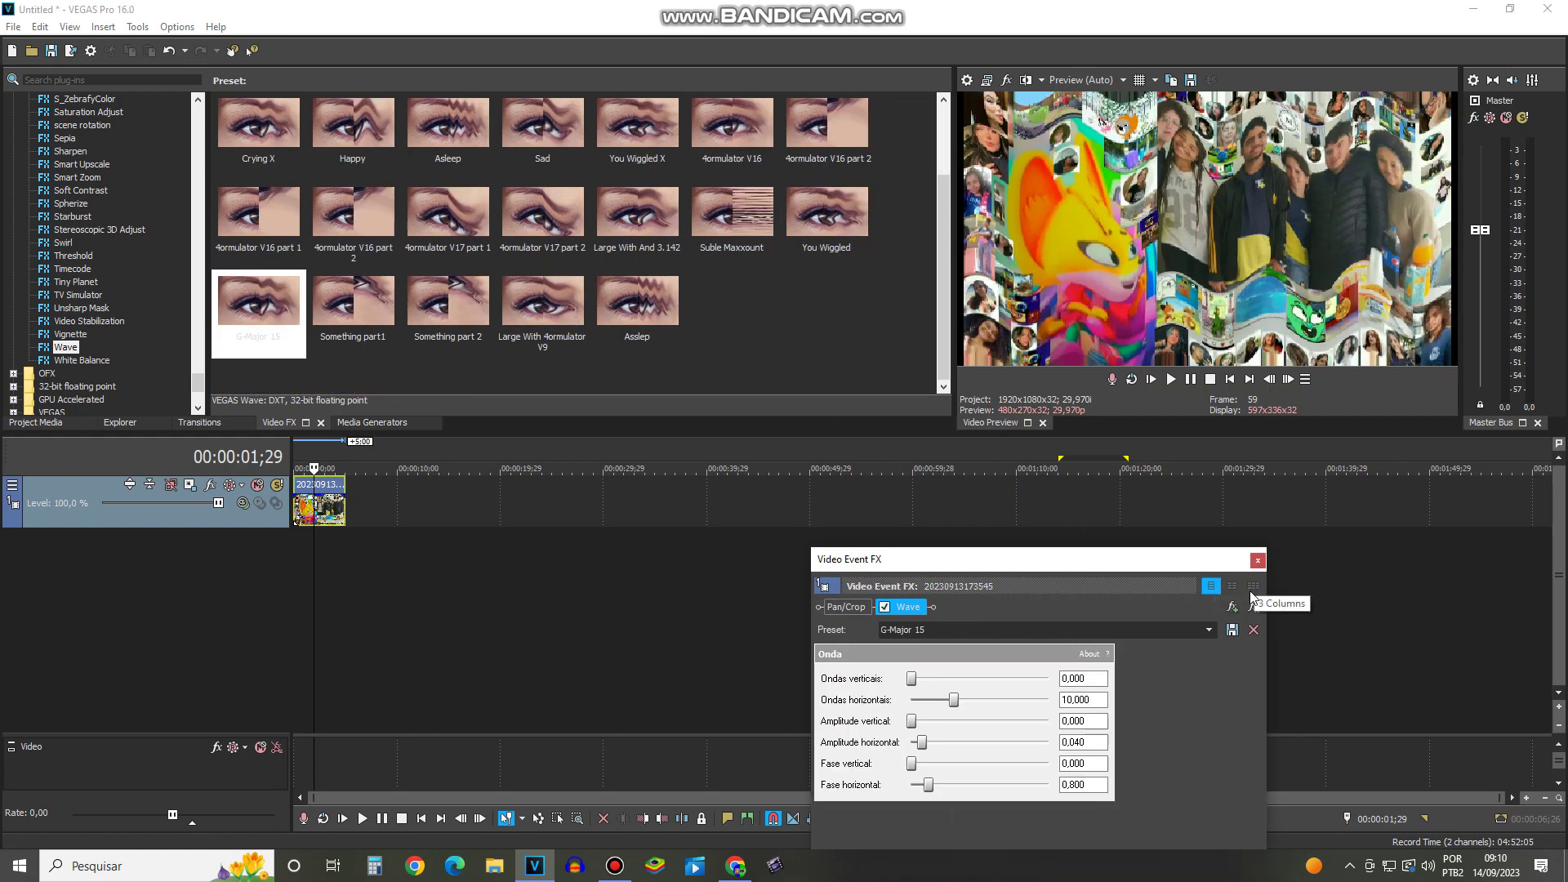
left_click(1253, 607)
left_click_drag(353, 307, 1037, 598)
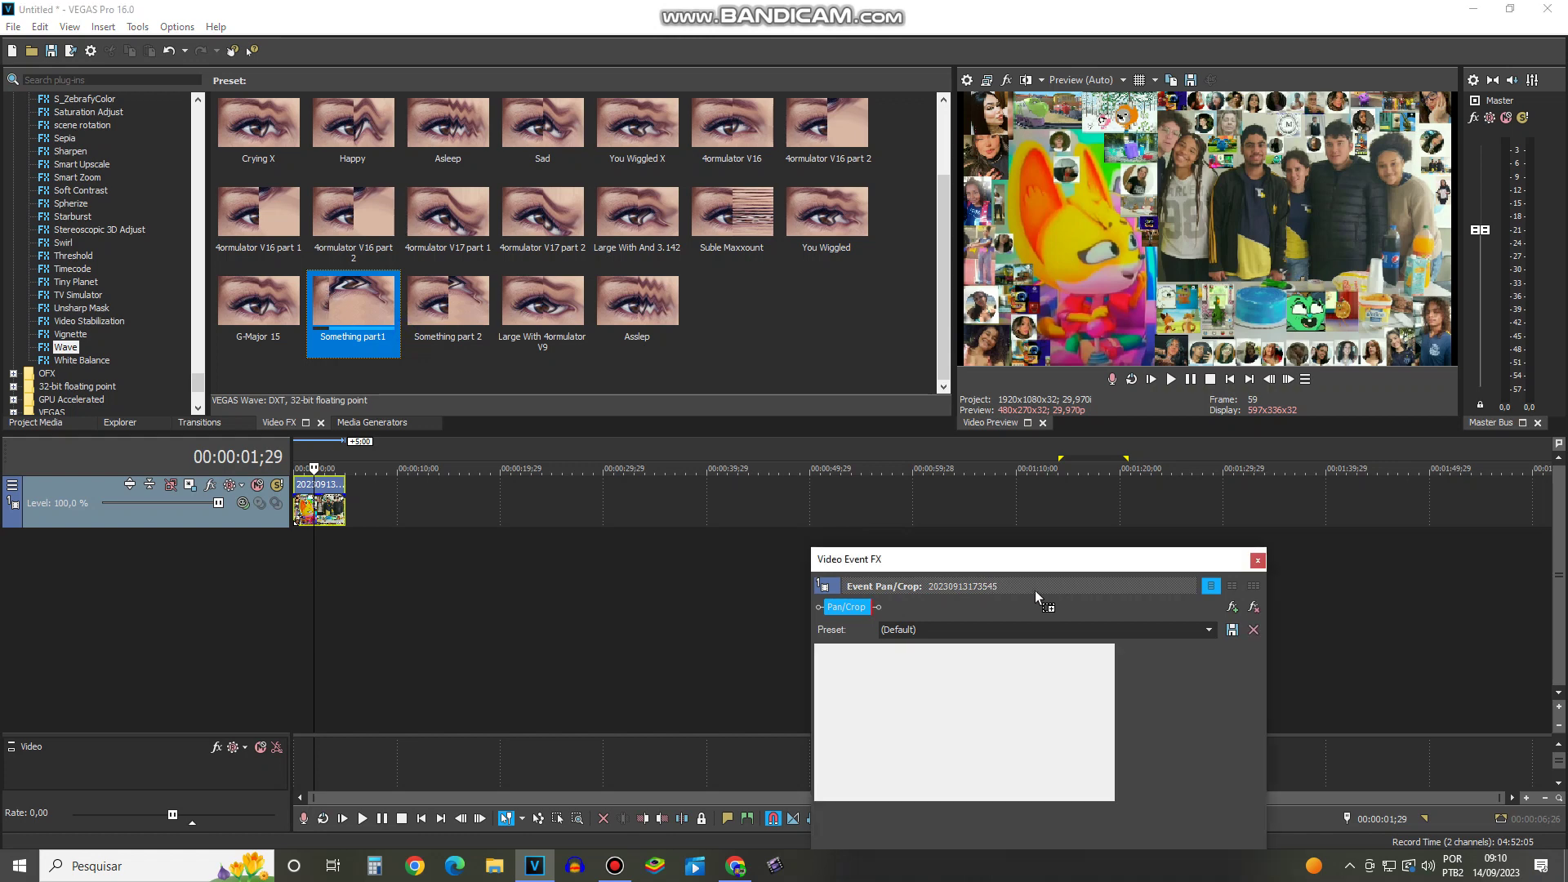
left_click(1253, 607)
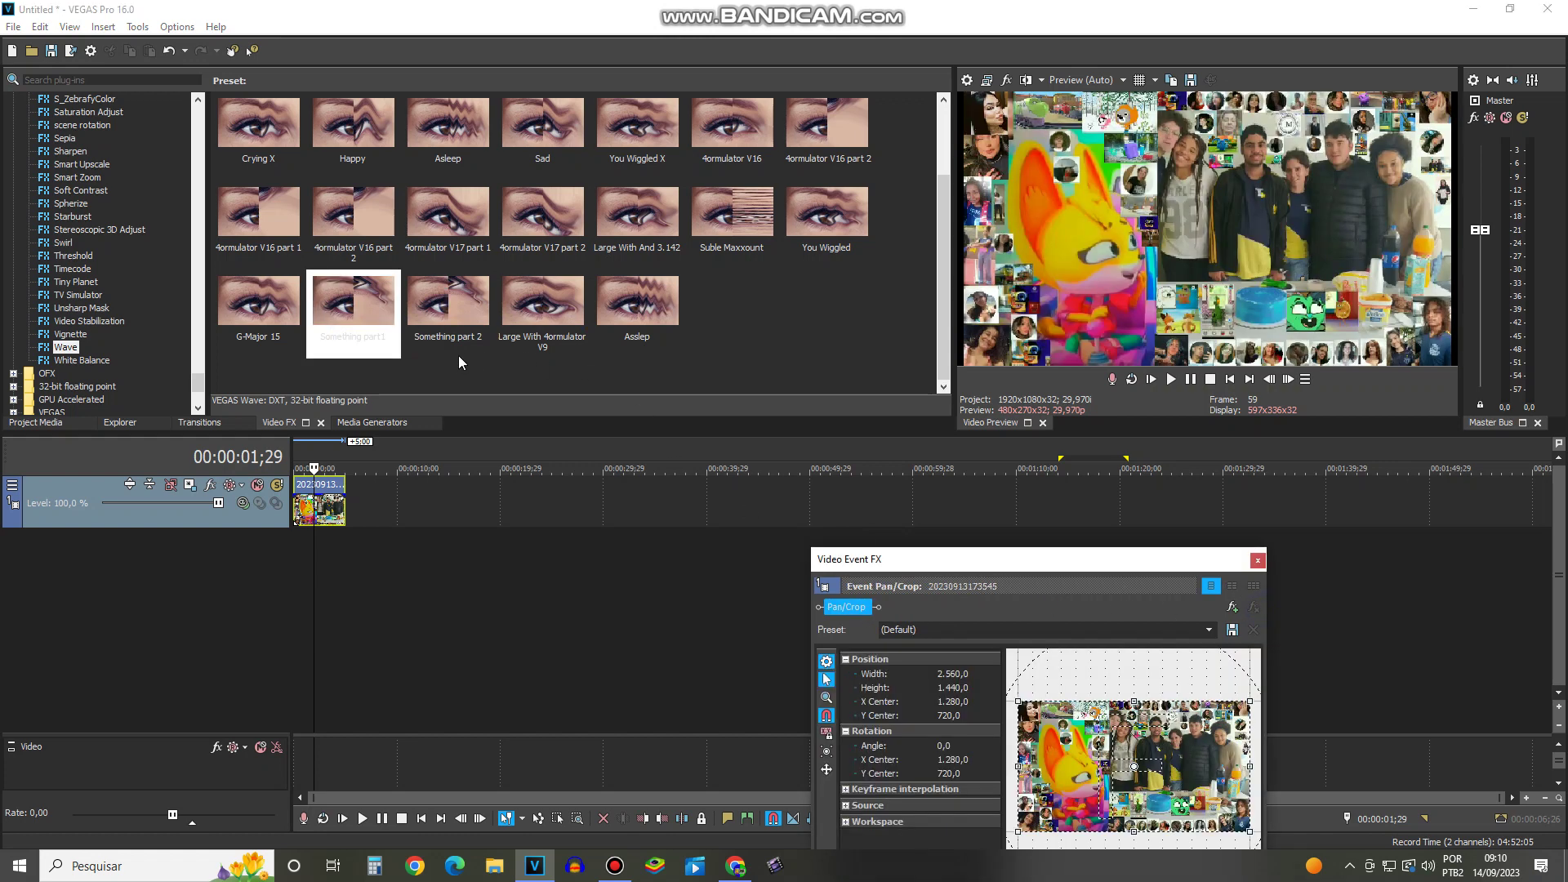
Step: Preview the Wave presets Something part 2, Large With 4ormulator V9 and Asslep on the video event, removing each one
left_click_drag(458, 355, 1018, 535)
left_click_drag(1073, 592, 1078, 594)
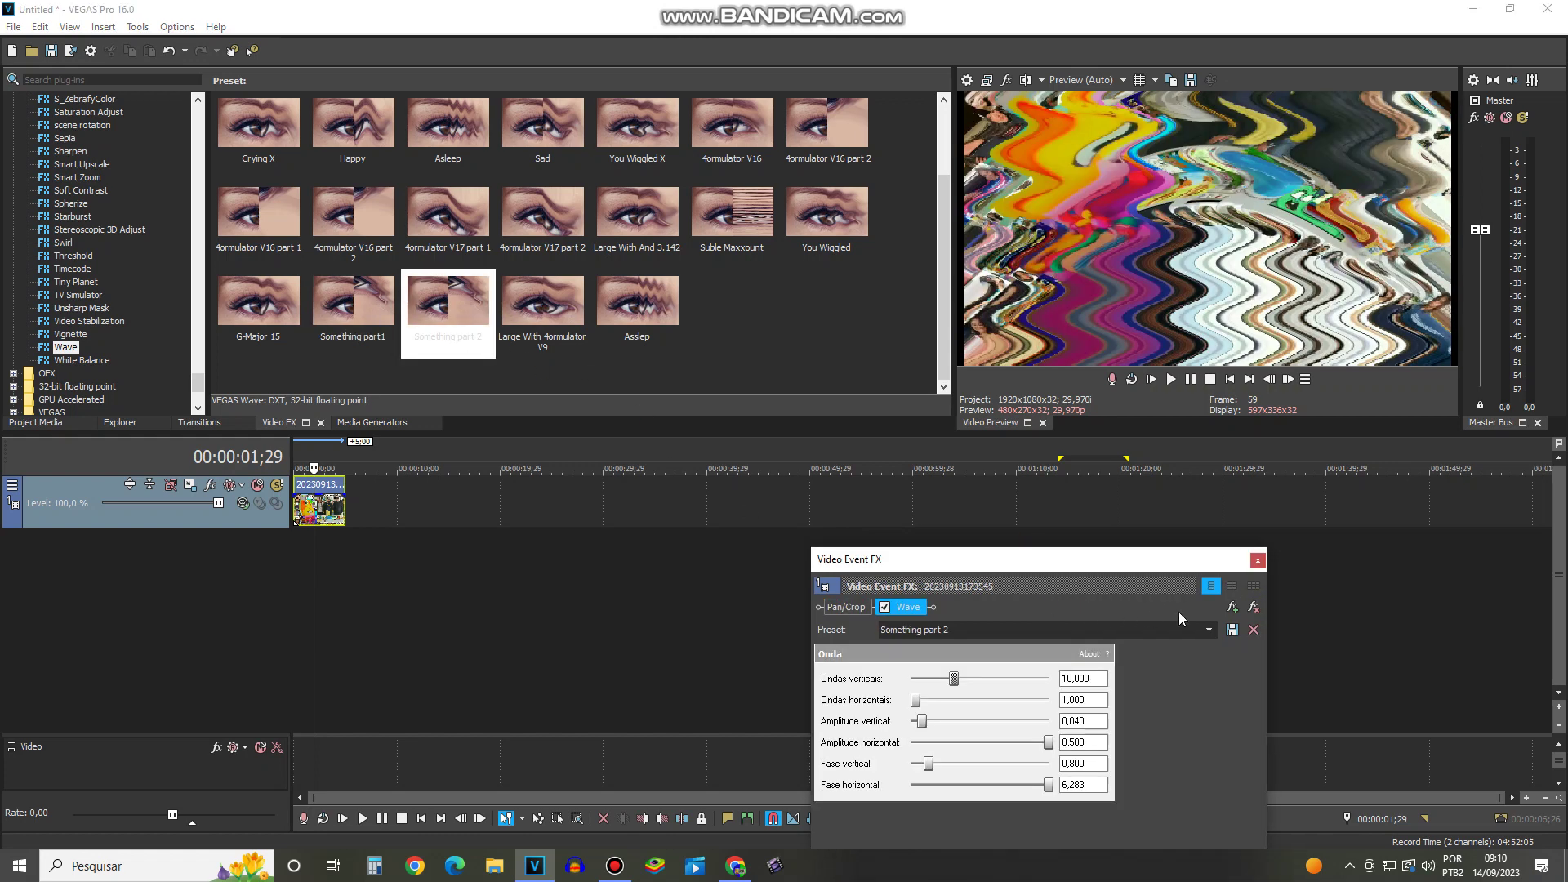
left_click(1254, 607)
left_click_drag(542, 306, 989, 653)
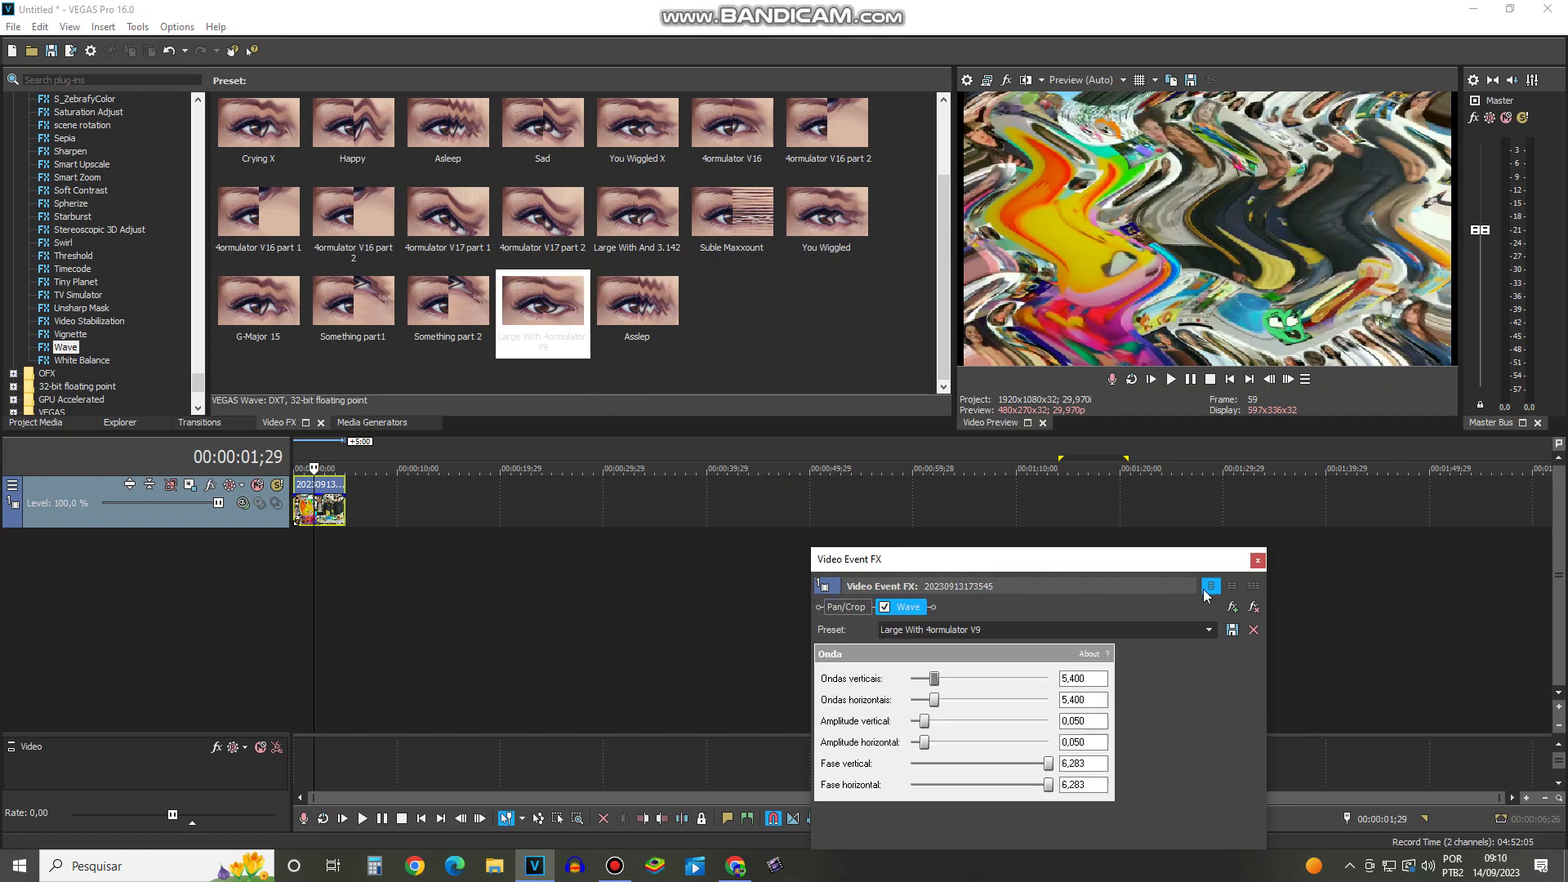
left_click(1253, 607)
left_click_drag(629, 321, 1000, 609)
left_click(1254, 607)
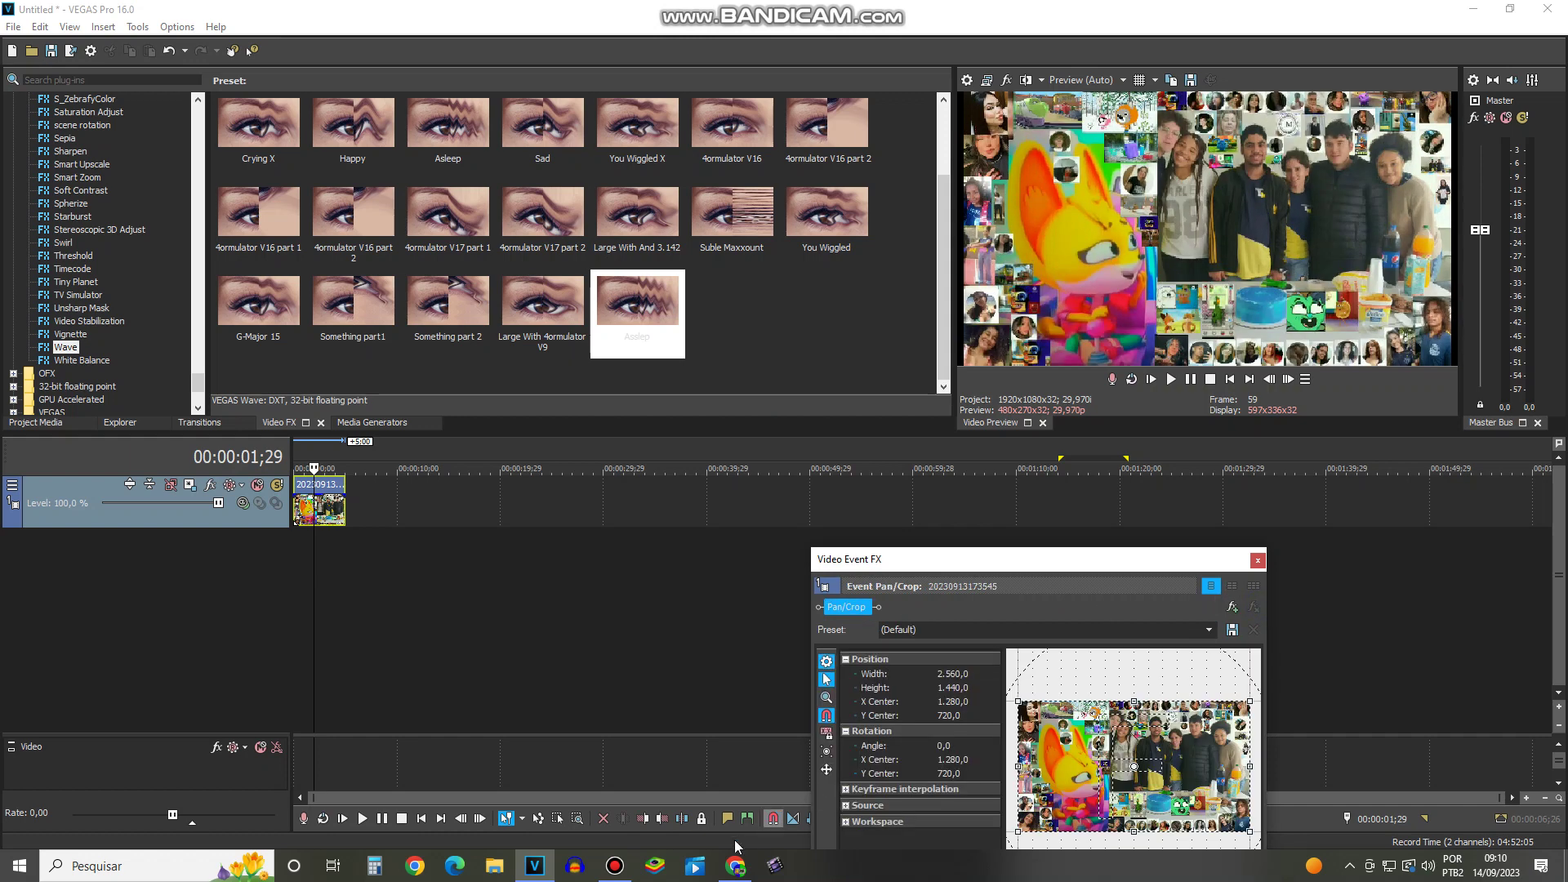